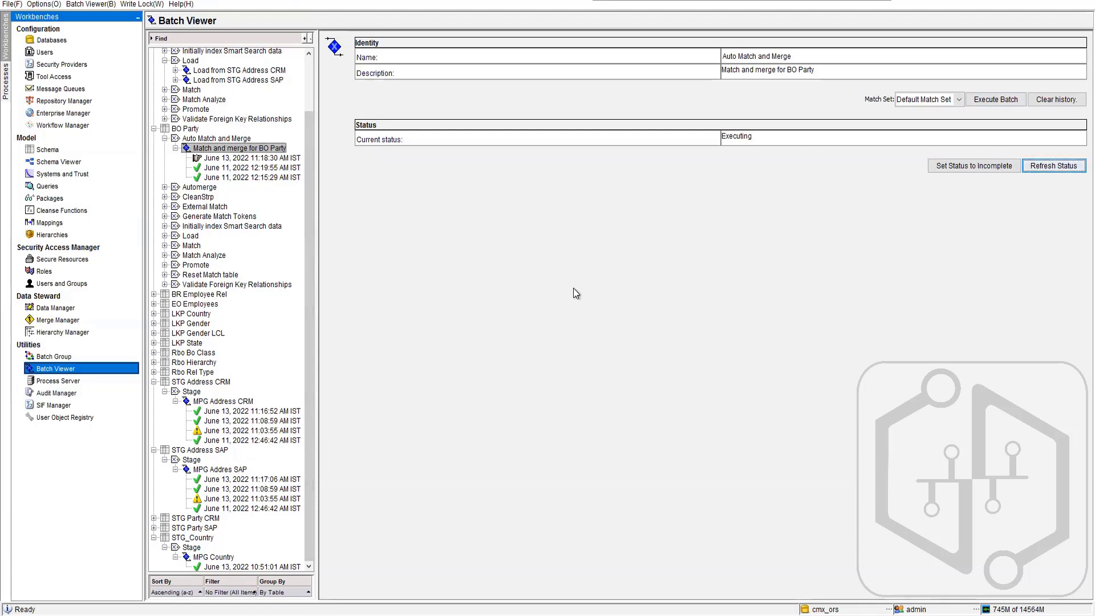
# - Review the EMP_REL and Employee queries and the existing packages, ending in the Hierarchies tool
pyautogui.click(79, 189)
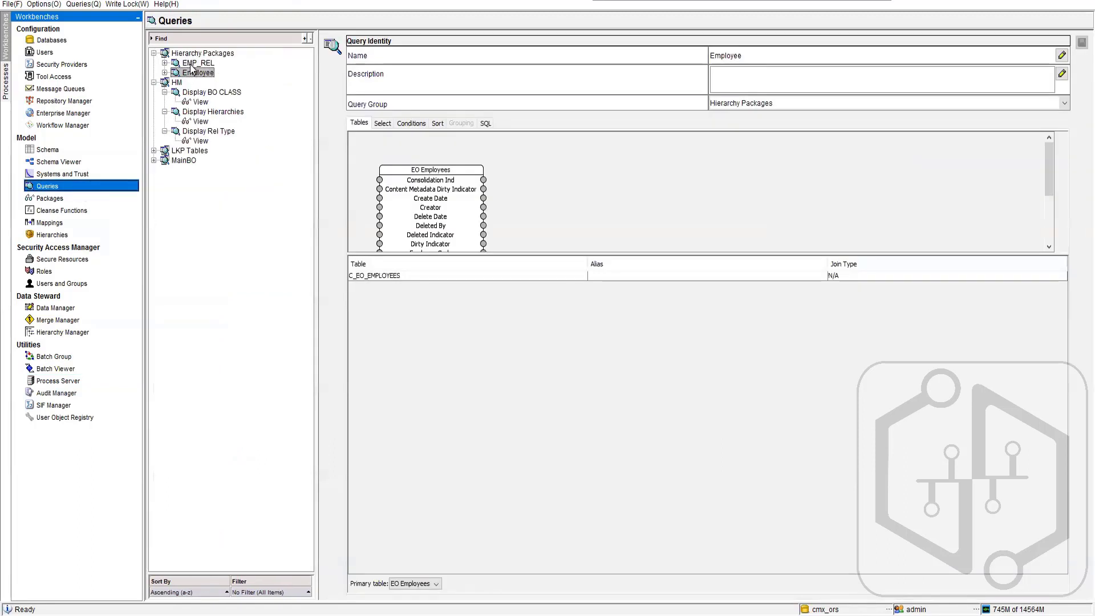
pyautogui.click(198, 63)
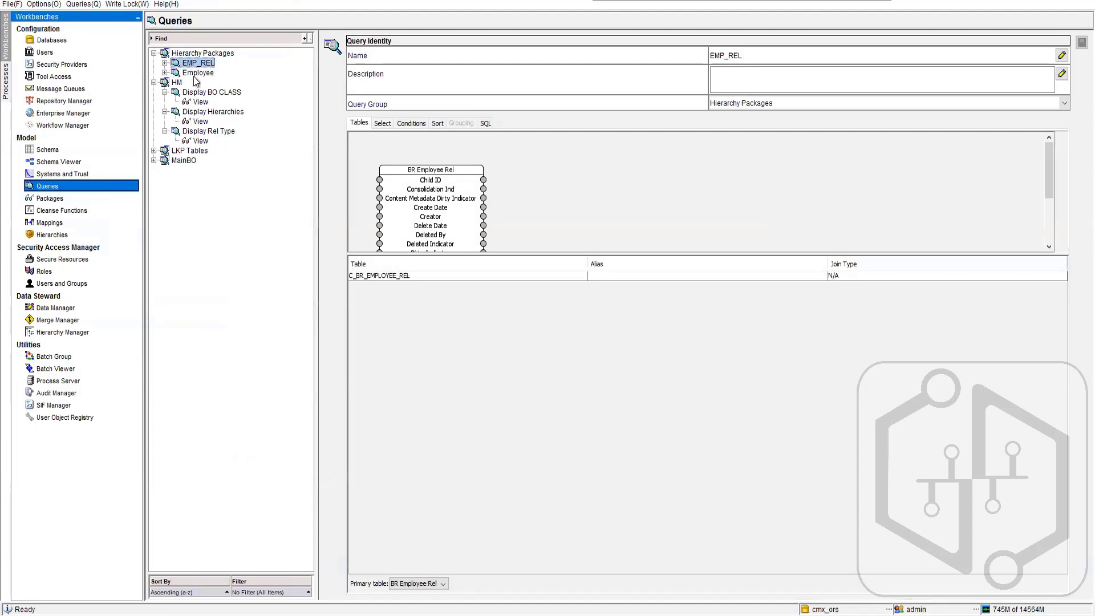
pyautogui.click(198, 73)
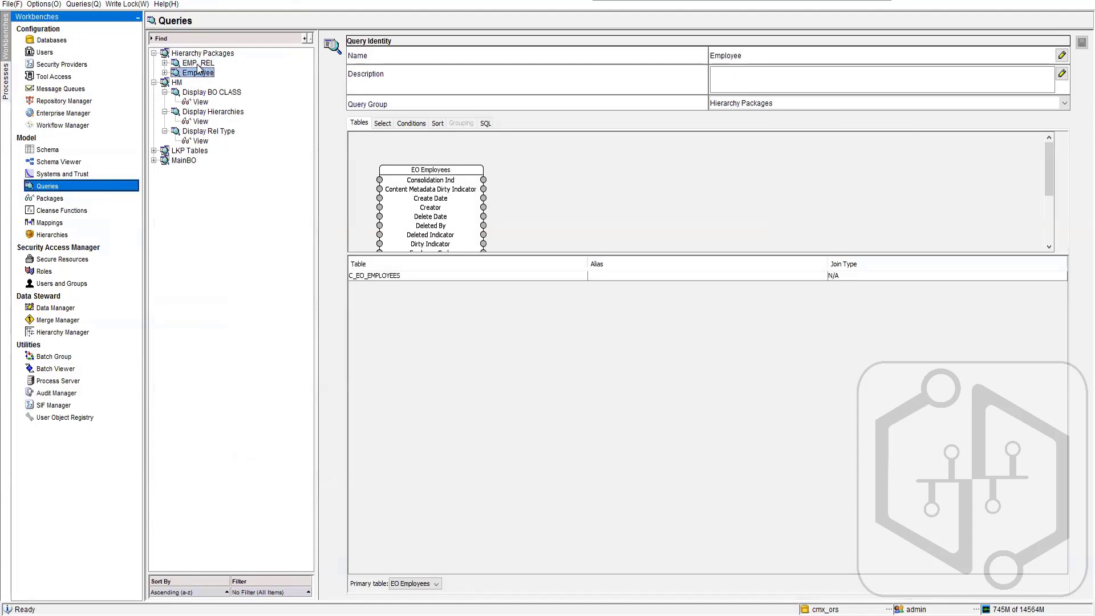
pyautogui.click(40, 197)
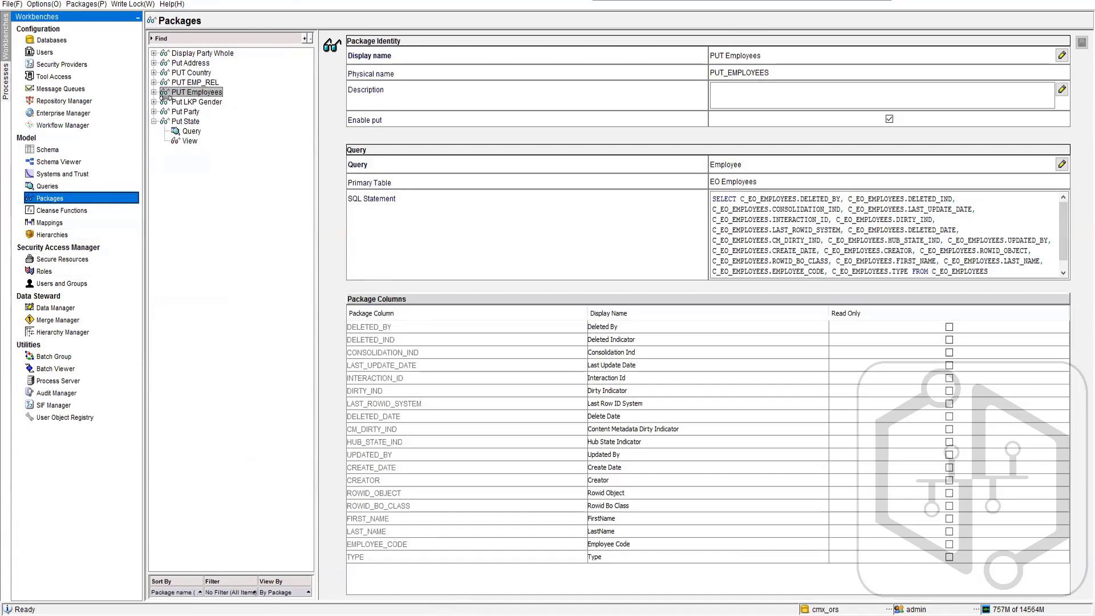
pyautogui.click(57, 235)
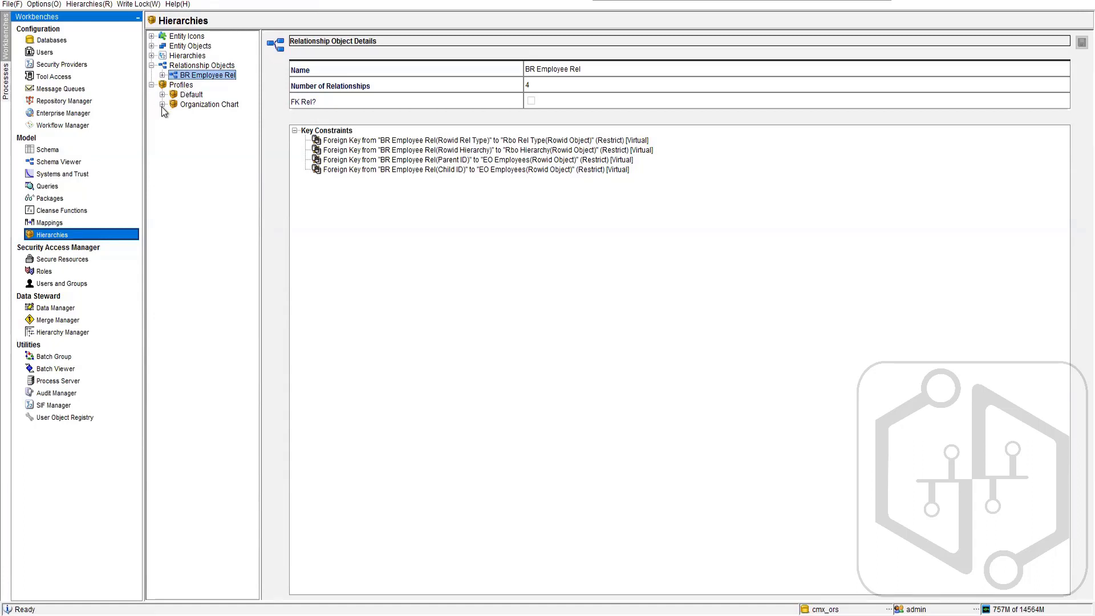
pyautogui.click(177, 86)
pyautogui.rightClick(177, 86)
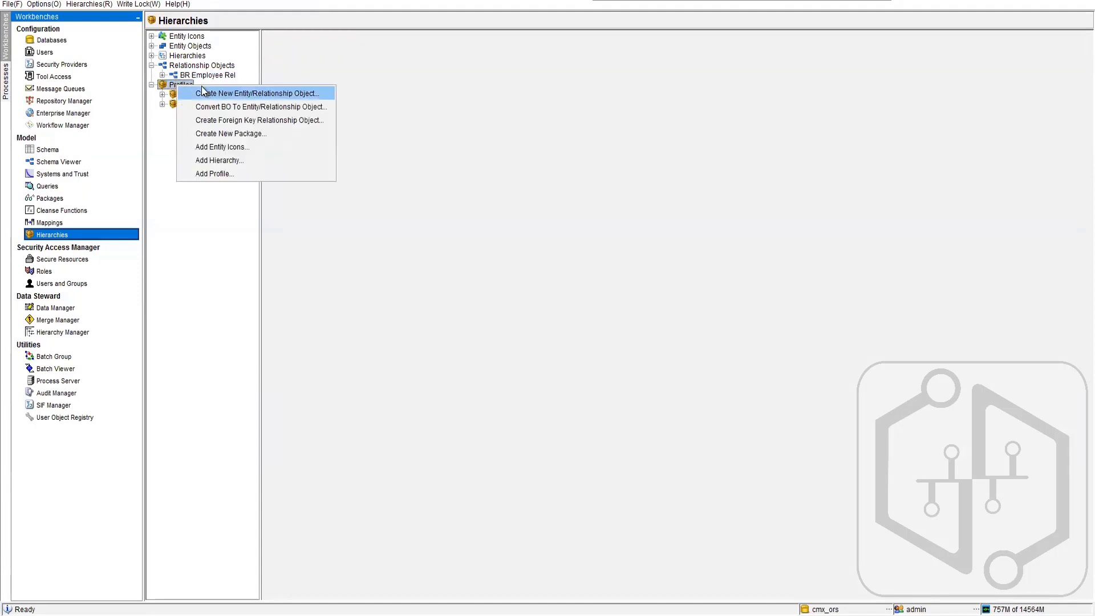
pyautogui.click(206, 175)
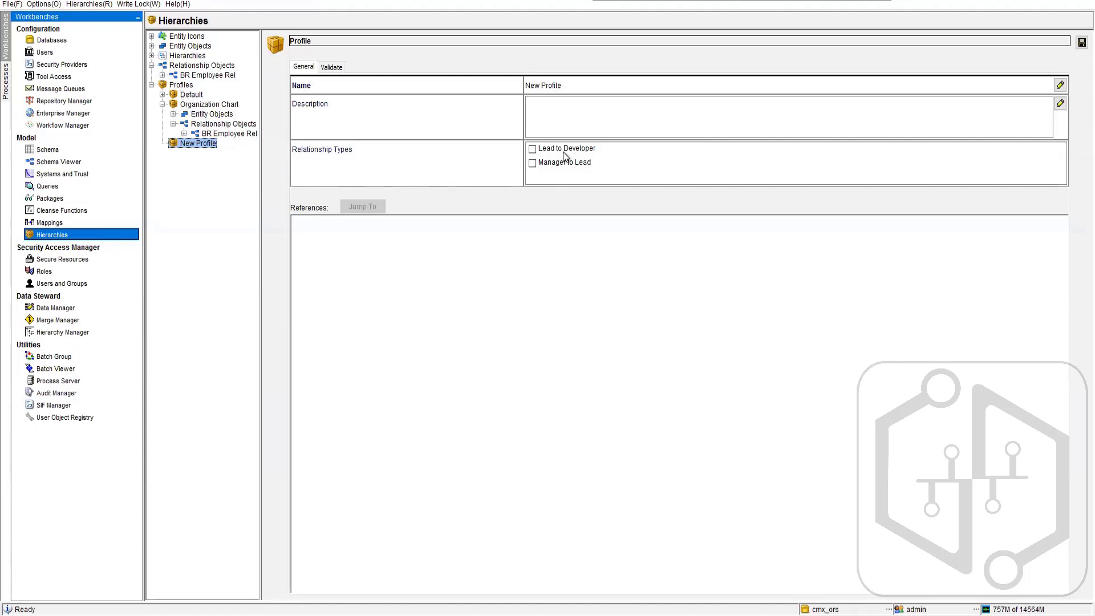
pyautogui.click(188, 108)
pyautogui.click(685, 337)
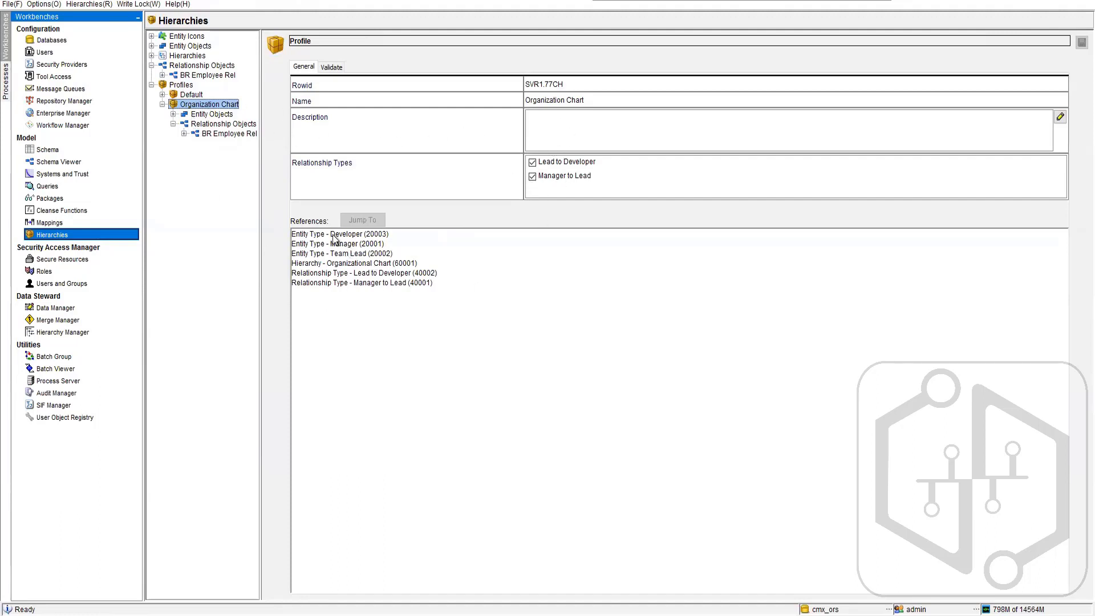
# - Expand the Organization Chart profile's entity and relationship objects and examine the HM packages of the Developer entity type
pyautogui.click(173, 114)
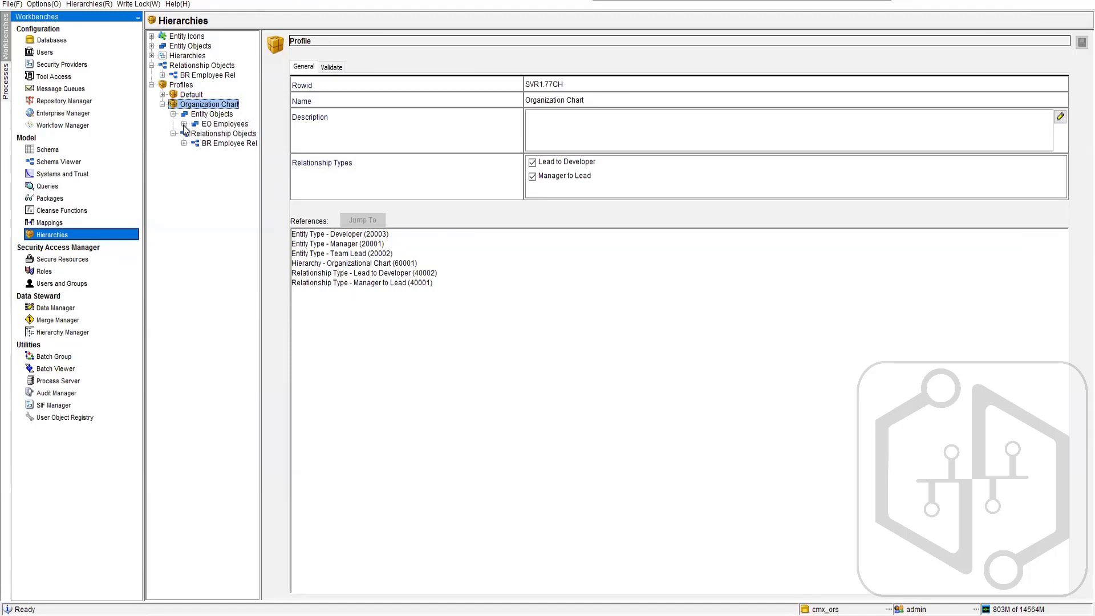
pyautogui.click(183, 125)
pyautogui.click(184, 172)
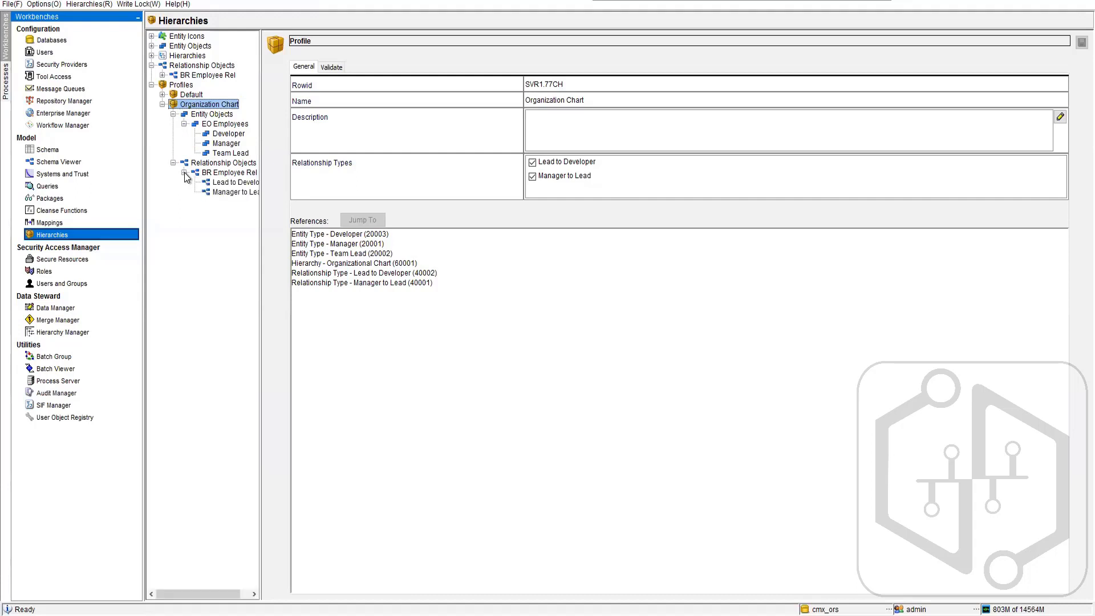
pyautogui.click(229, 135)
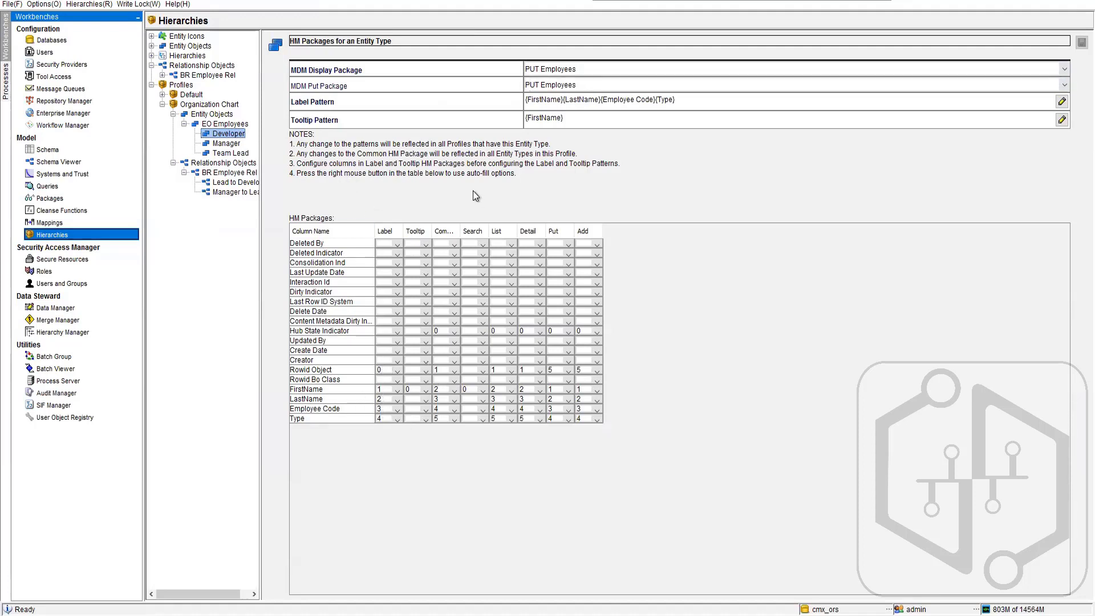
pyautogui.click(55, 333)
pyautogui.moveTo(460, 231); pyautogui.dragTo(477, 231)
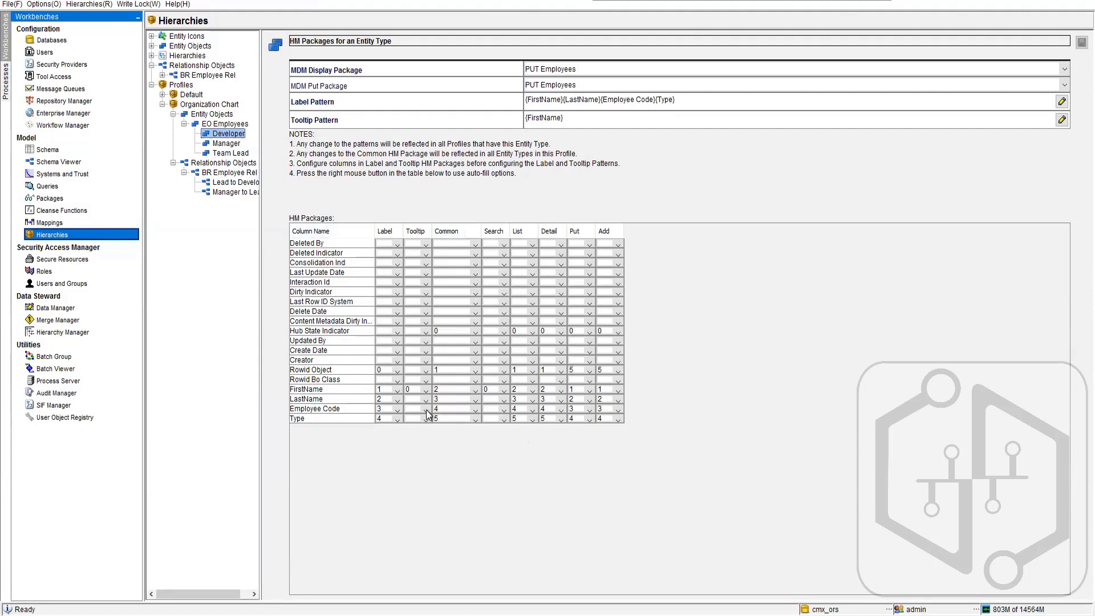
# - Rebuild the Developer label pattern as {3}{0}{1}{2}{4}, using Employee Code, Rowid Object, FirstName, LastName and Type
pyautogui.click(700, 101)
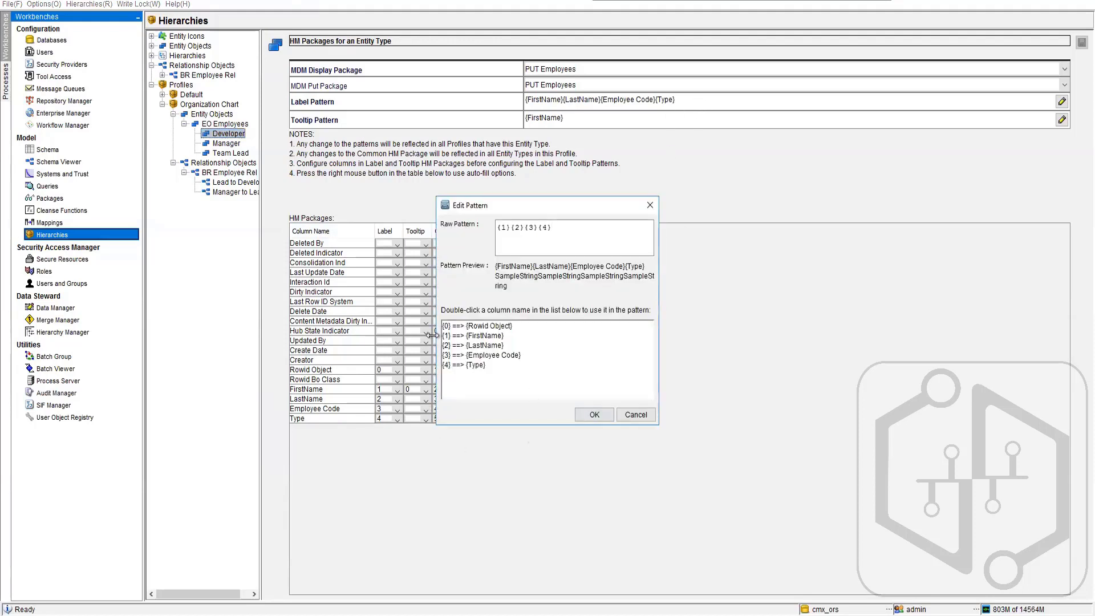
pyautogui.click(564, 230)
pyautogui.moveTo(504, 228); pyautogui.dragTo(552, 227)
pyautogui.press('Delete')
pyautogui.doubleClick(482, 355)
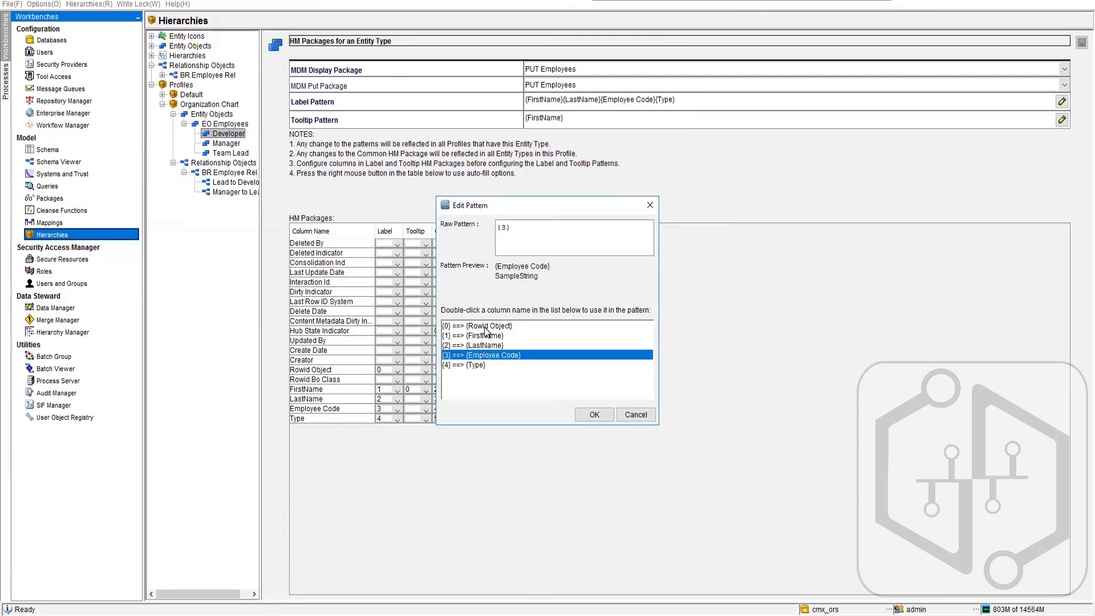
pyautogui.doubleClick(485, 327)
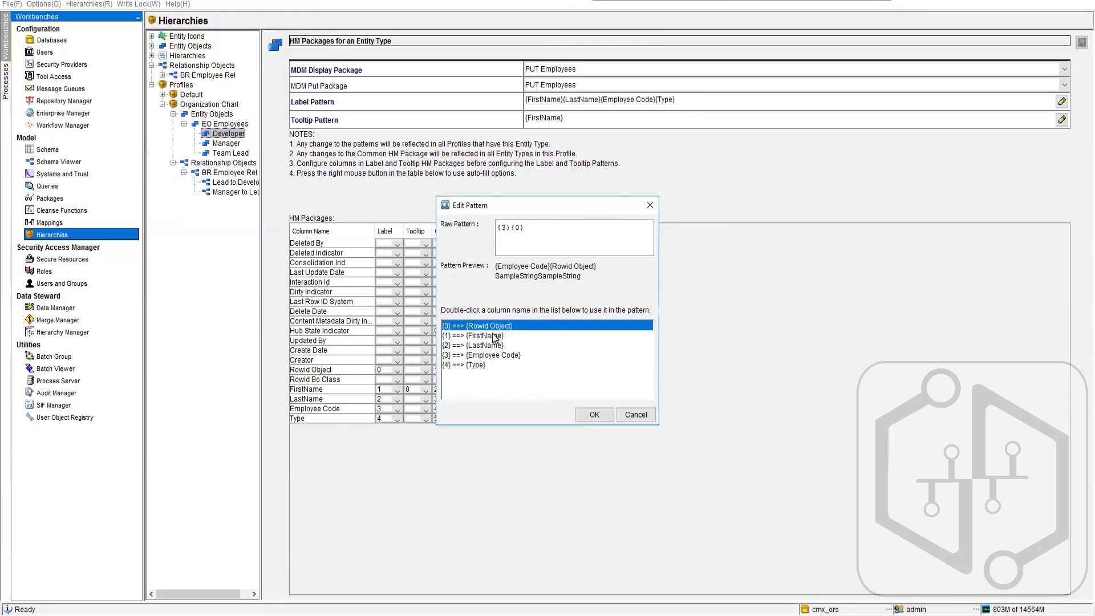
pyautogui.doubleClick(491, 335)
pyautogui.doubleClick(484, 344)
pyautogui.doubleClick(478, 364)
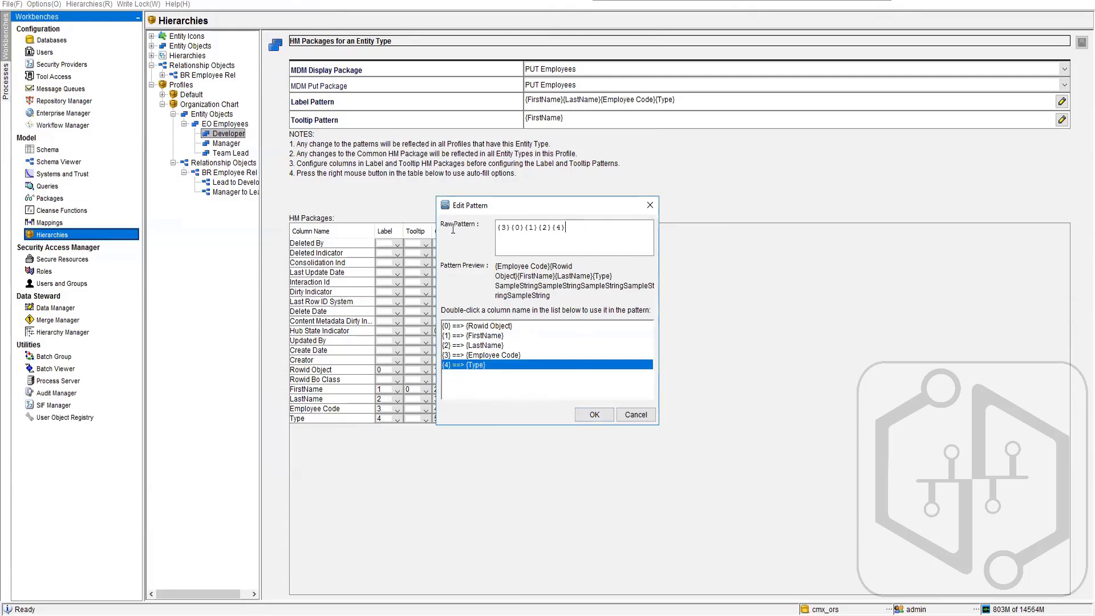
# - Replace the Developer label pattern with {1}{2}{3}{4}, combining FirstName, LastName, Employee Code and Type
pyautogui.moveTo(568, 228); pyautogui.dragTo(496, 260)
pyautogui.press('Delete')
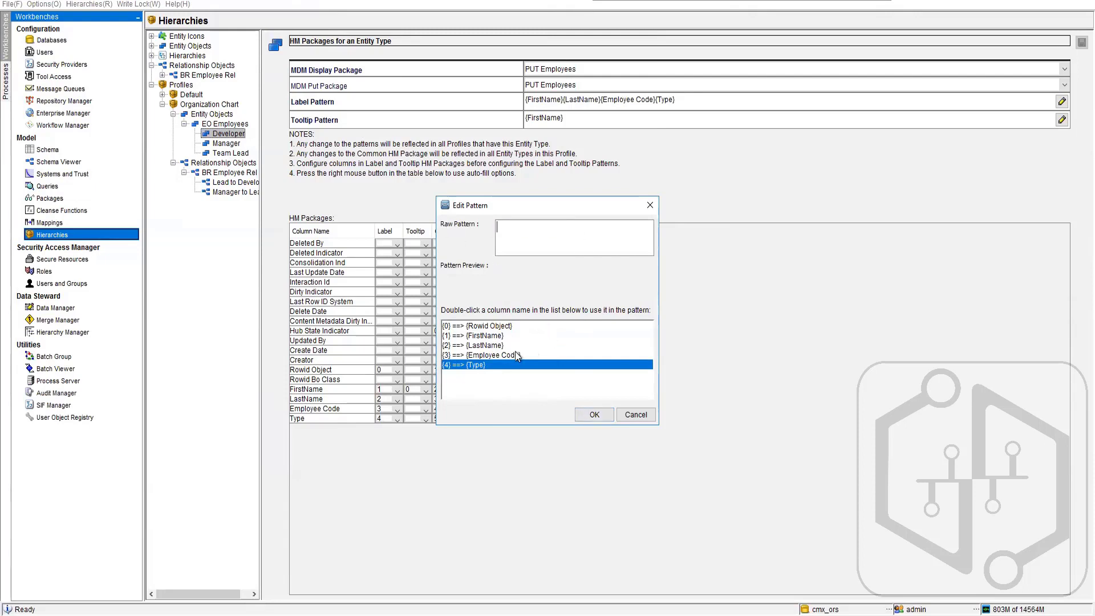
pyautogui.doubleClick(485, 336)
pyautogui.doubleClick(483, 345)
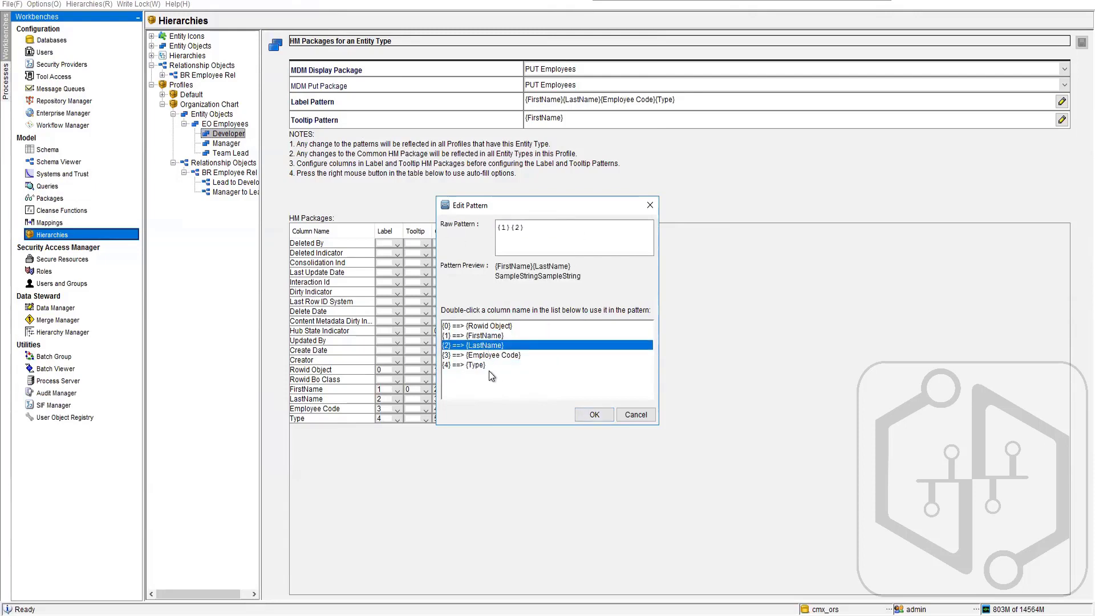
pyautogui.doubleClick(484, 355)
pyautogui.doubleClick(479, 363)
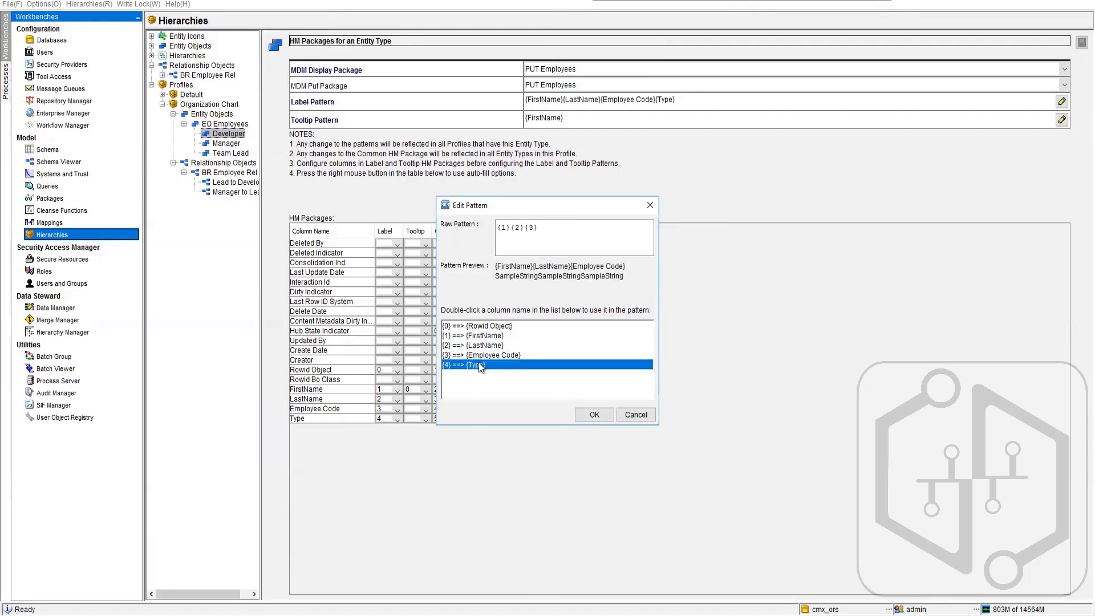
pyautogui.click(593, 415)
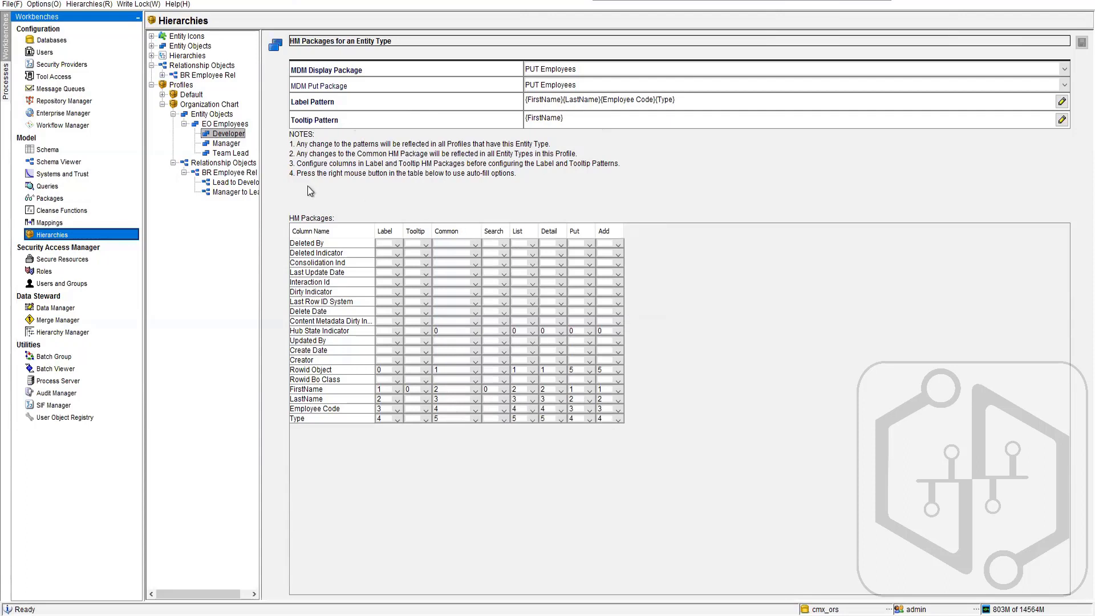
# - Set both the MDM display package and the MDM put package of the Manager entity type to PUT Employees
pyautogui.click(227, 143)
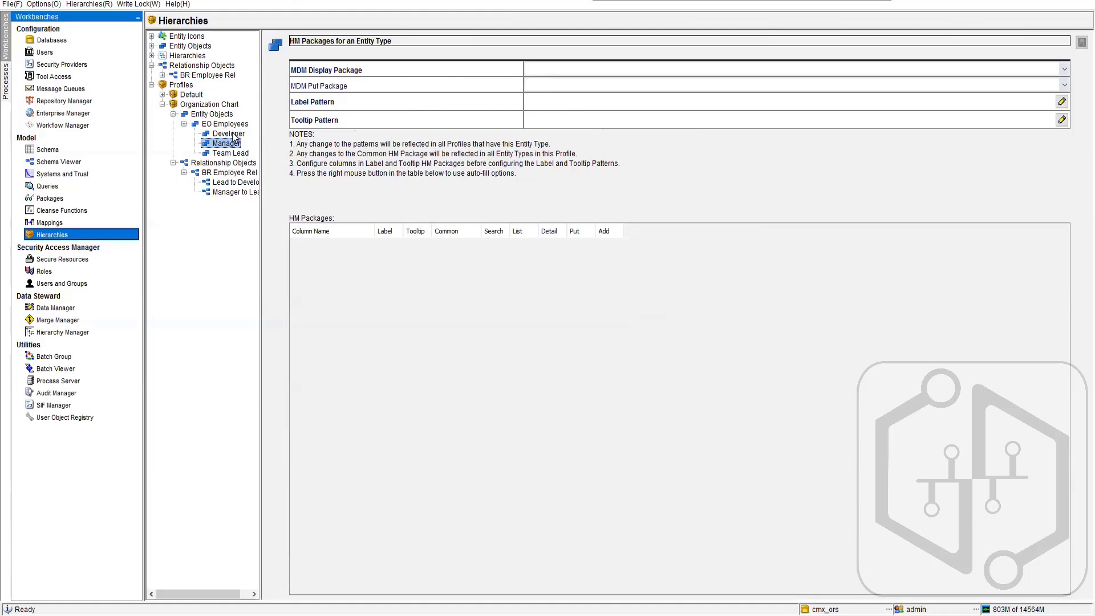
pyautogui.click(628, 67)
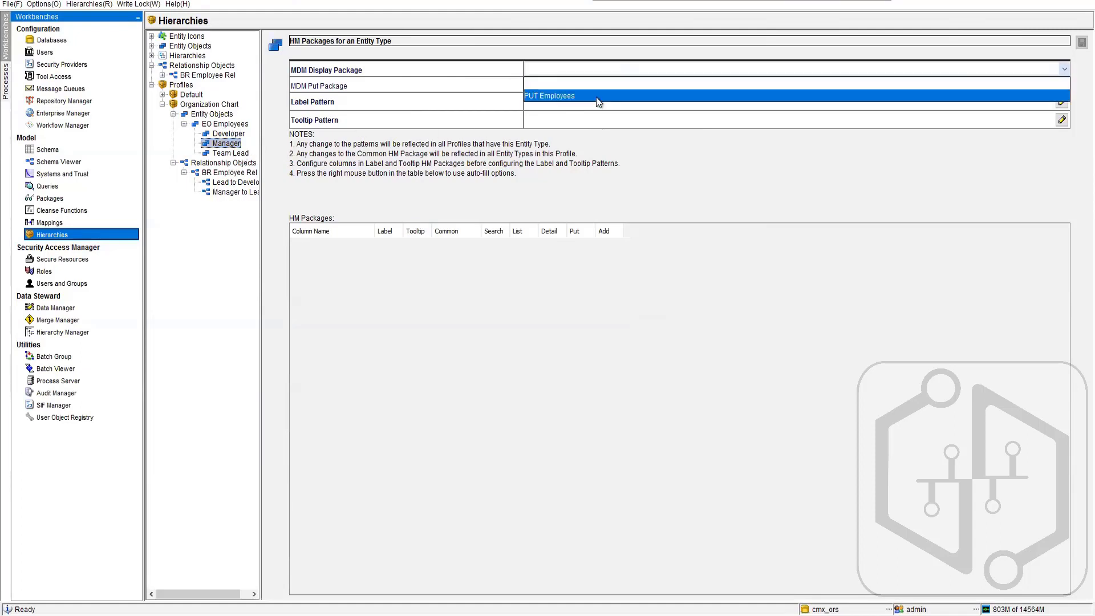
pyautogui.click(566, 94)
pyautogui.click(583, 85)
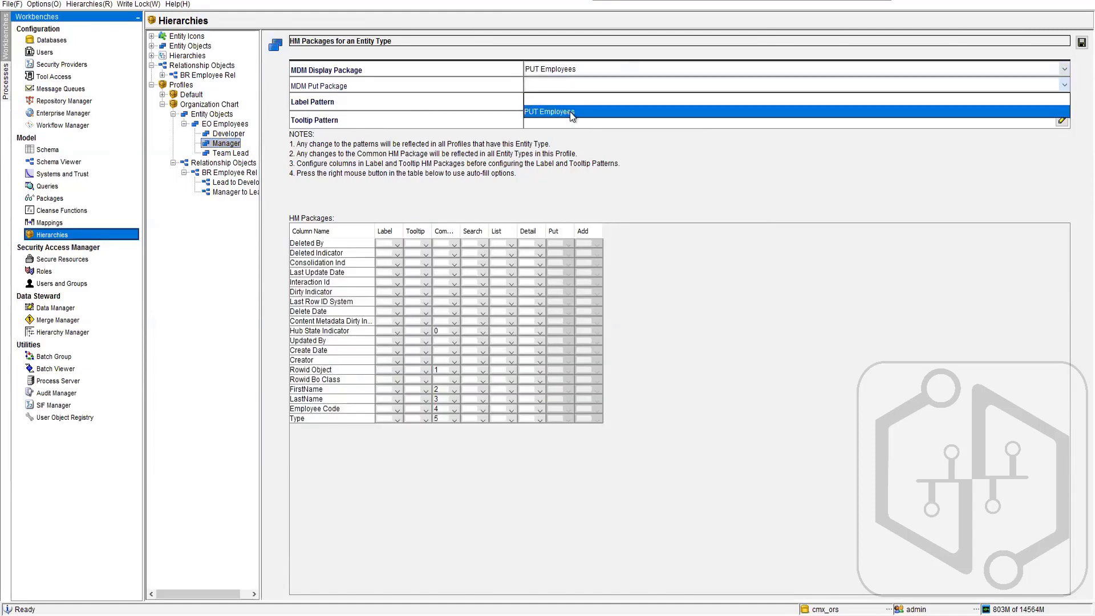
pyautogui.click(570, 111)
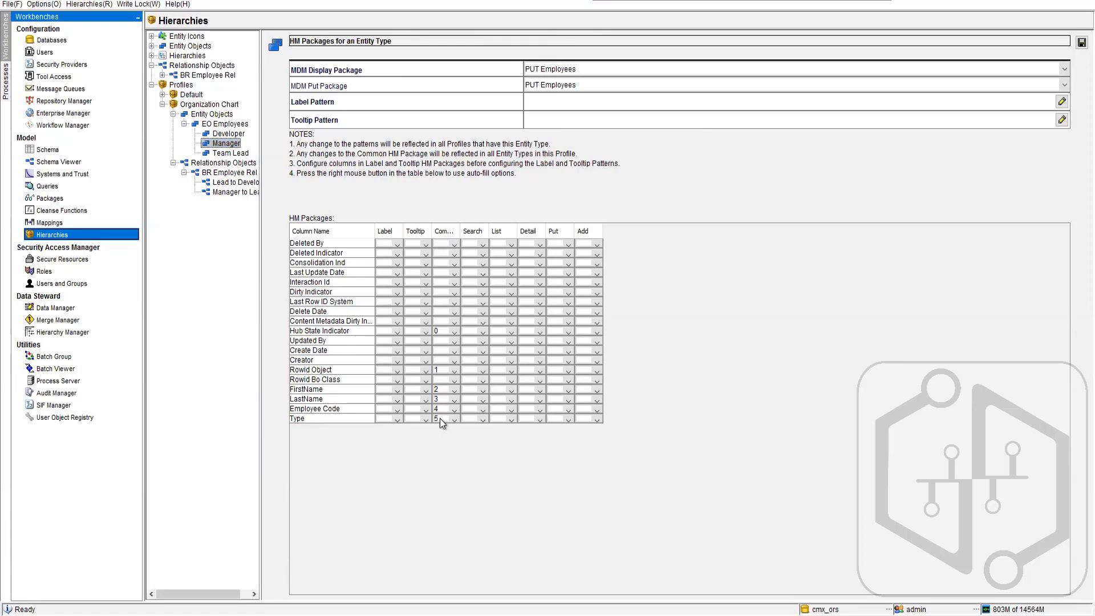
# - Try to save the Manager entity type without a label pattern while switching to Team Lead, and cancel editing its empty label pattern
pyautogui.click(221, 153)
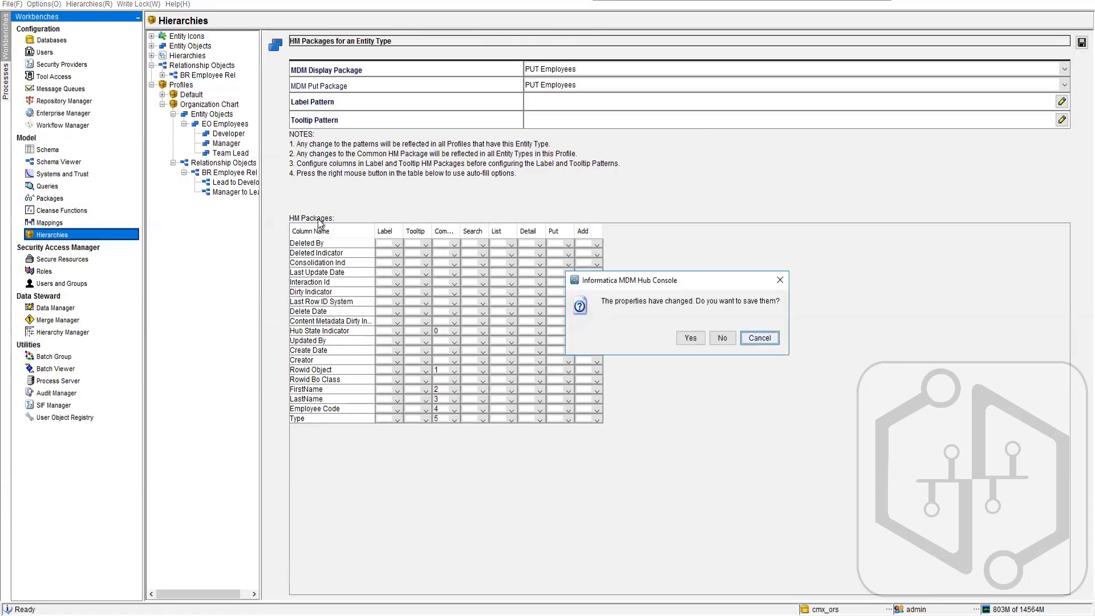
pyautogui.click(690, 338)
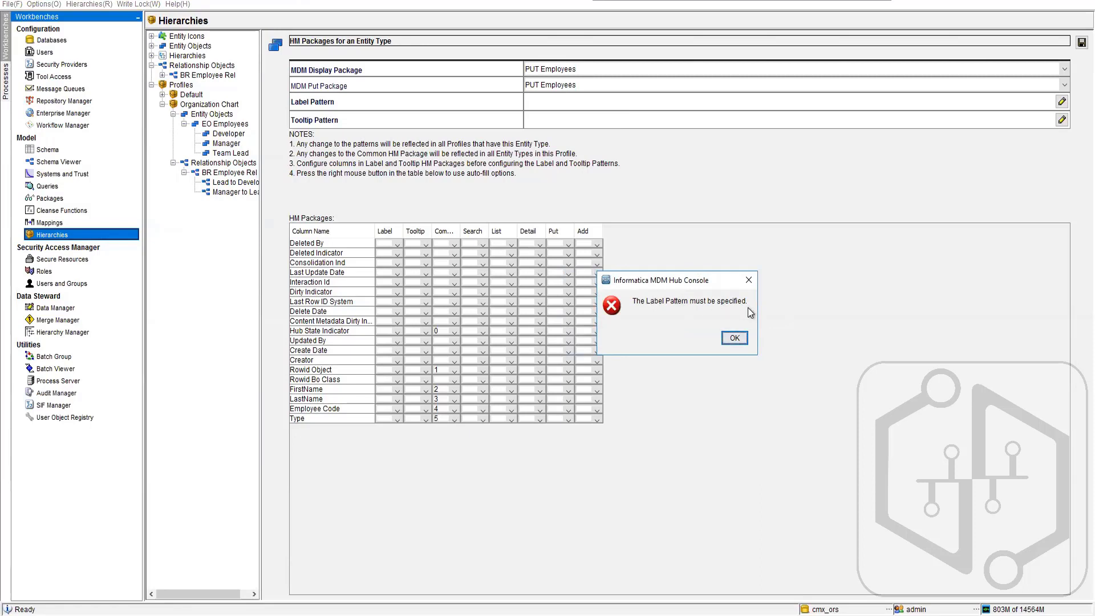
pyautogui.click(734, 338)
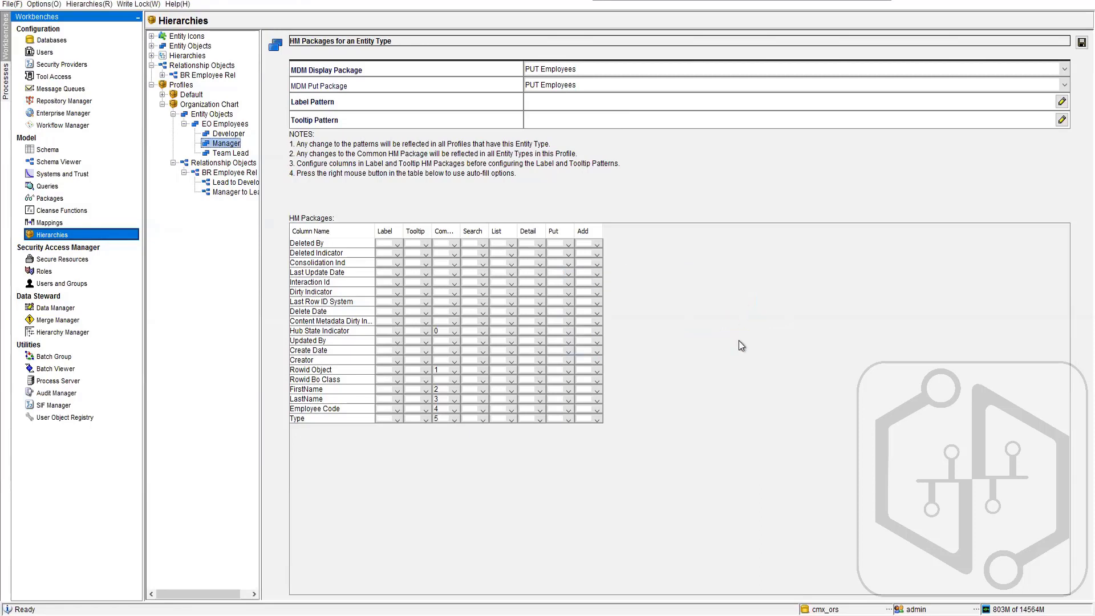
pyautogui.click(561, 103)
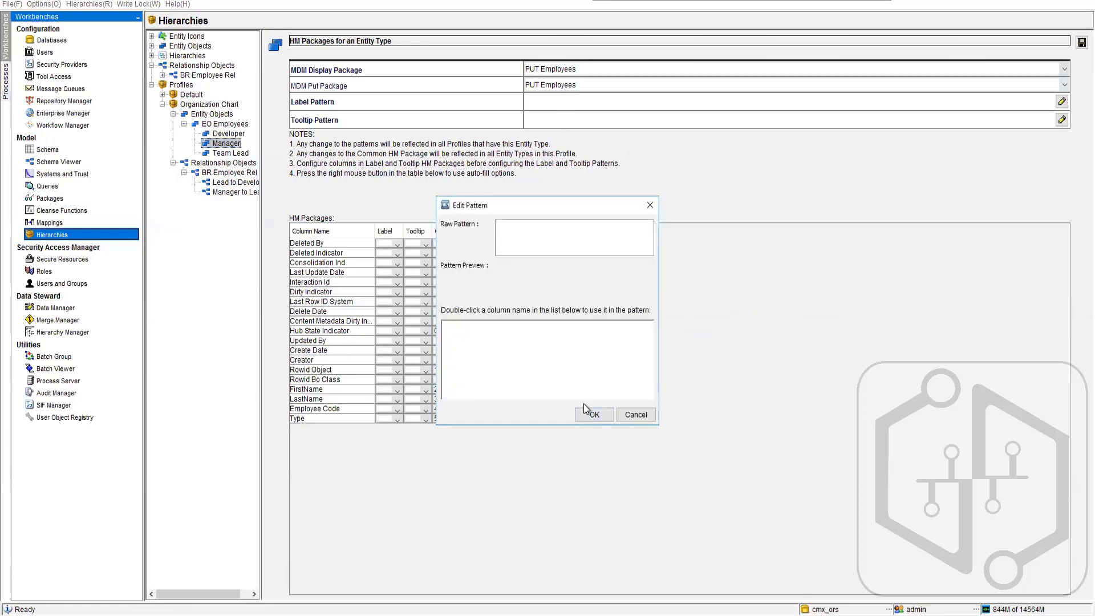
pyautogui.click(626, 415)
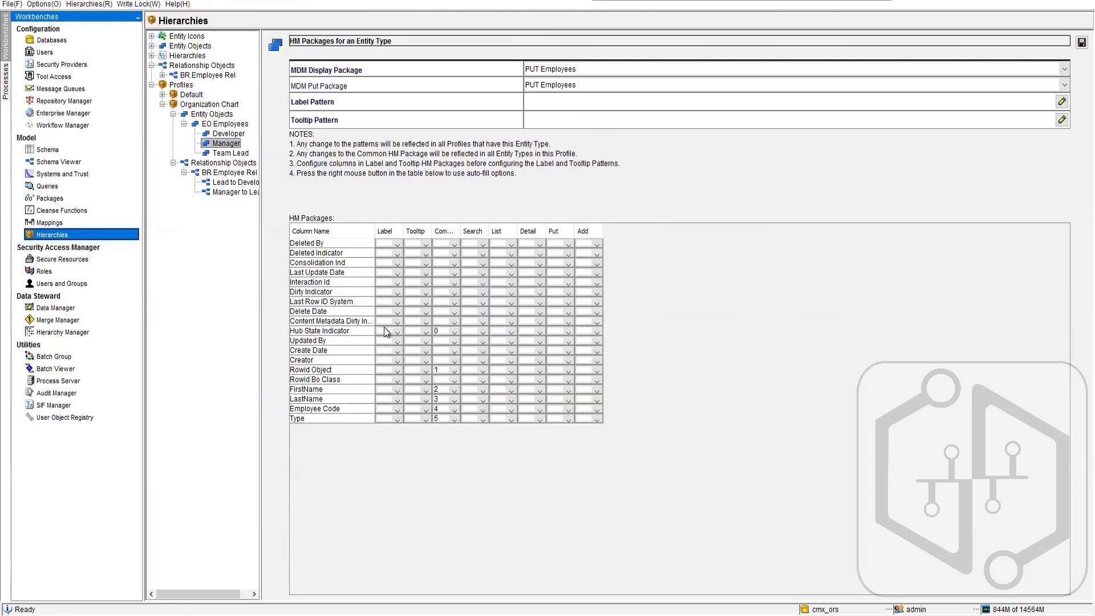
# - Number the Manager's Label package columns: FirstName 0, LastName 1, Employee Code 2 and Type 3
pyautogui.click(396, 390)
pyautogui.click(397, 411)
pyautogui.click(398, 399)
pyautogui.click(399, 393)
pyautogui.click(399, 391)
pyautogui.click(385, 411)
pyautogui.click(398, 399)
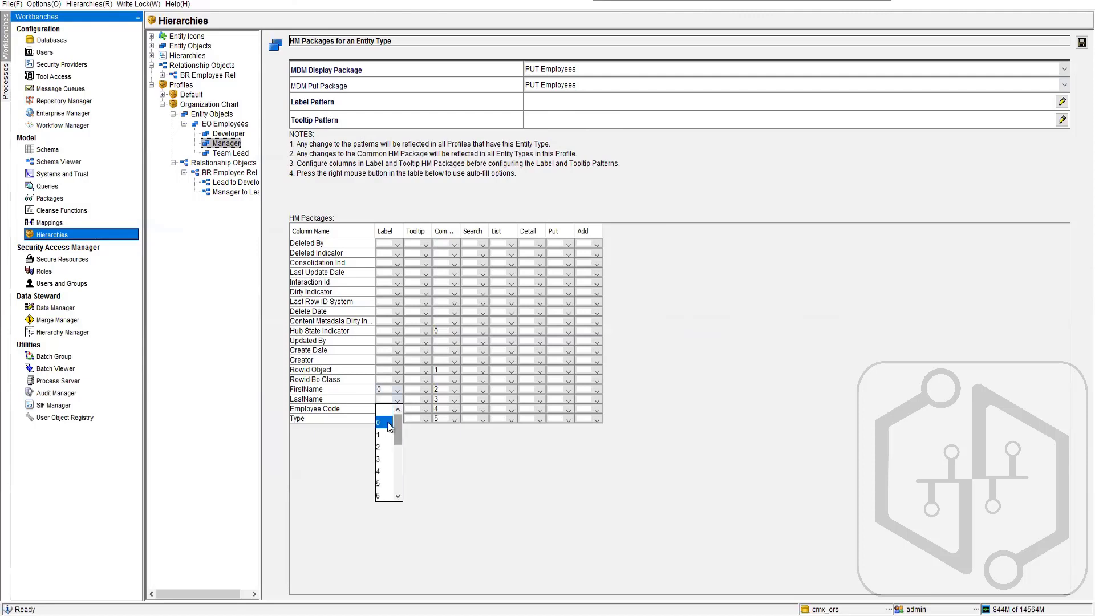
pyautogui.click(386, 422)
pyautogui.click(399, 398)
pyautogui.click(399, 399)
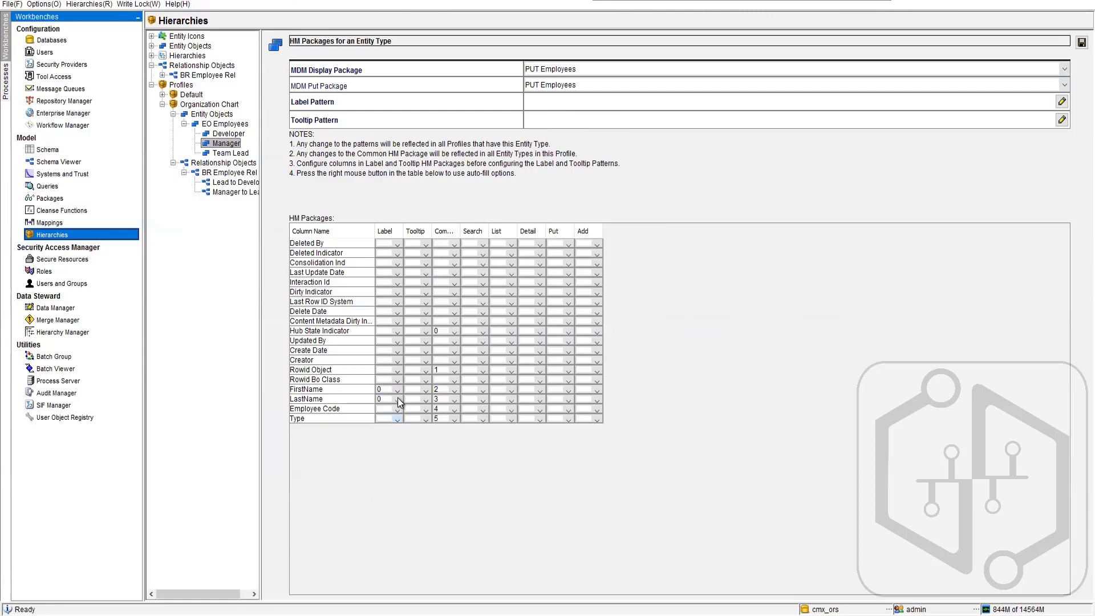
pyautogui.click(398, 399)
pyautogui.click(382, 436)
pyautogui.click(399, 408)
pyautogui.click(379, 456)
pyautogui.click(398, 418)
pyautogui.click(379, 479)
# - Set FirstName to 0 in the Manager's Tooltip package
pyautogui.click(426, 400)
pyautogui.click(423, 393)
pyautogui.click(425, 392)
pyautogui.click(415, 408)
# - Define the Manager label pattern as {0}{1}{2}{3}, combining FirstName, LastName, Employee Code and Type
pyautogui.click(550, 116)
pyautogui.click(467, 326)
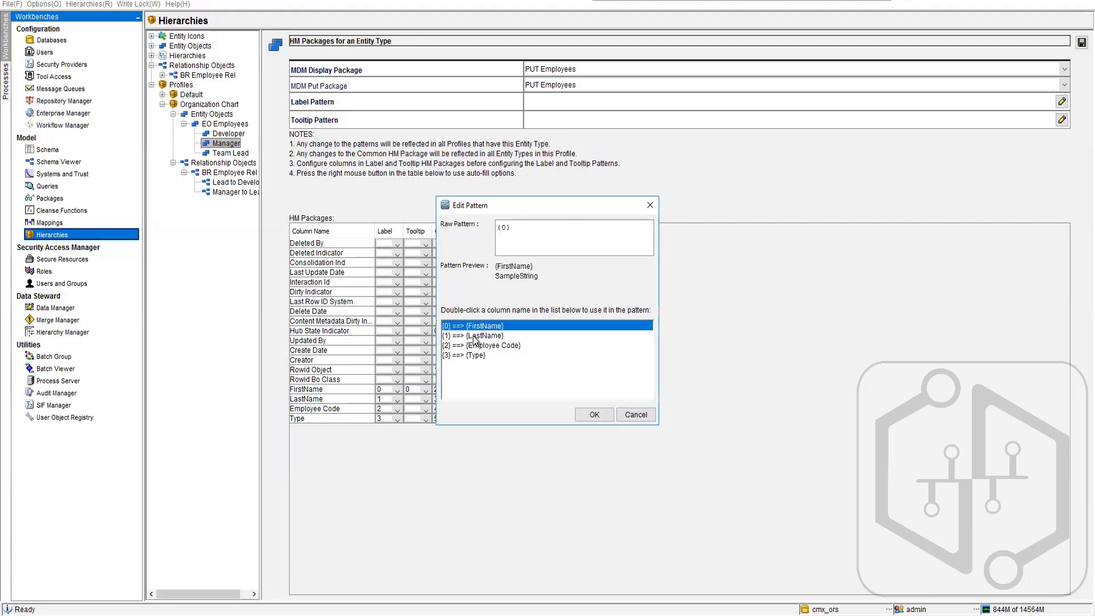
pyautogui.doubleClick(474, 336)
pyautogui.doubleClick(494, 346)
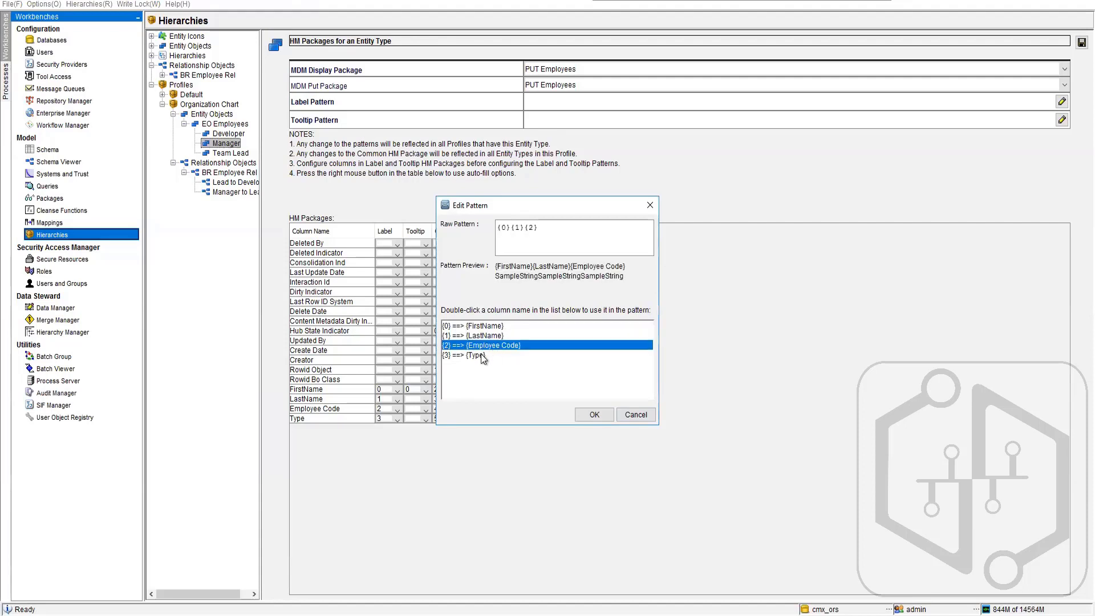
pyautogui.doubleClick(477, 355)
pyautogui.click(604, 417)
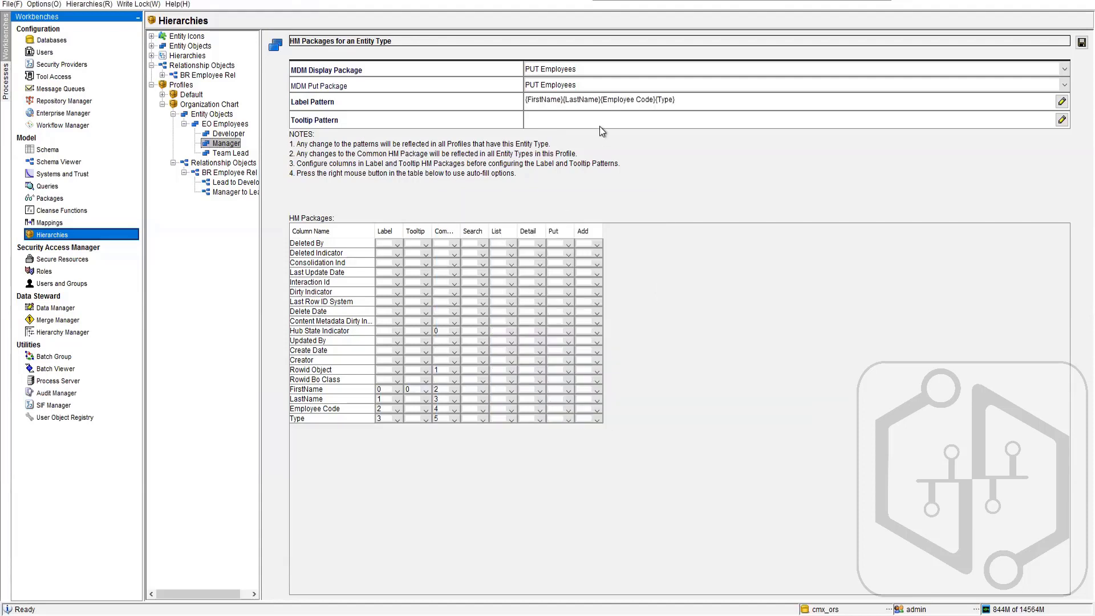
# - Define the Manager tooltip pattern as {0} for FirstName and try to save the entity type
pyautogui.doubleClick(579, 116)
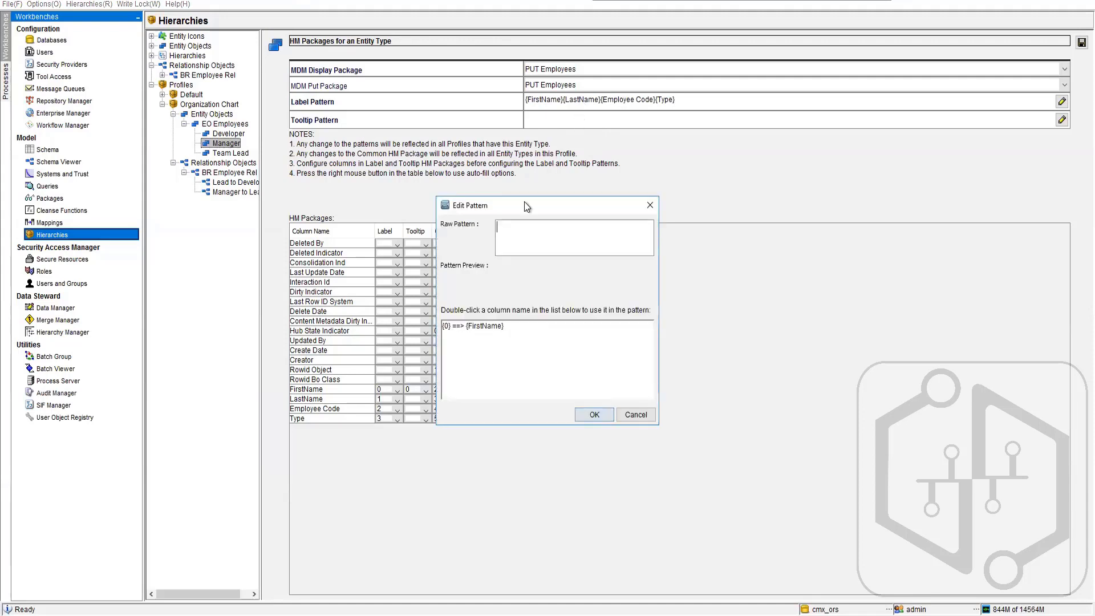
pyautogui.doubleClick(490, 325)
pyautogui.click(593, 414)
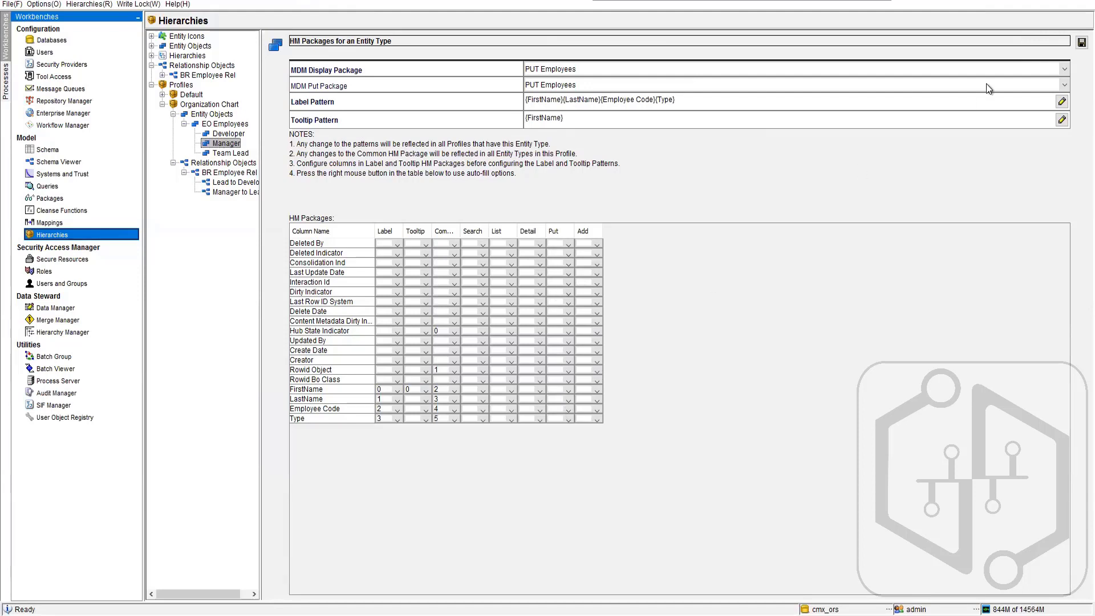
pyautogui.click(1081, 42)
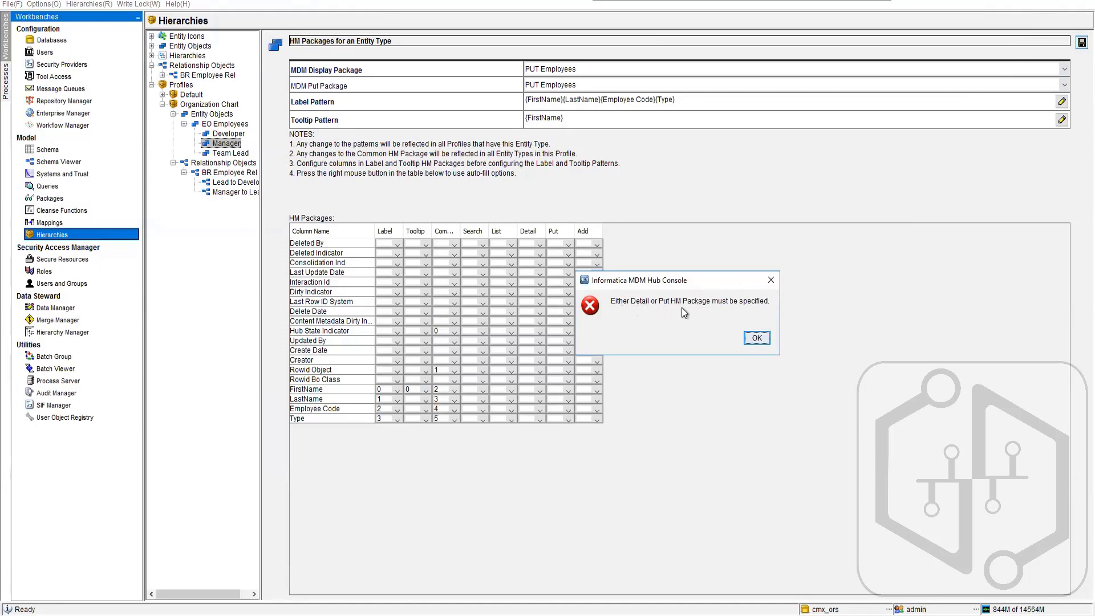
pyautogui.click(752, 338)
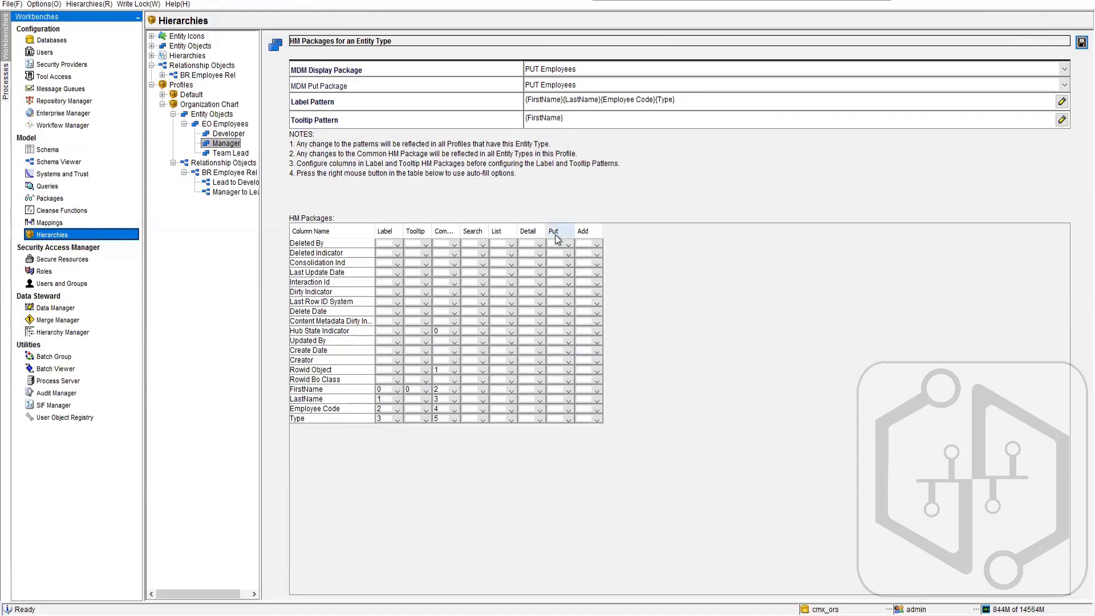
# - Number the Manager's Detail package columns: FirstName 0, LastName 1, Employee Code 2 and Type 3
pyautogui.click(539, 390)
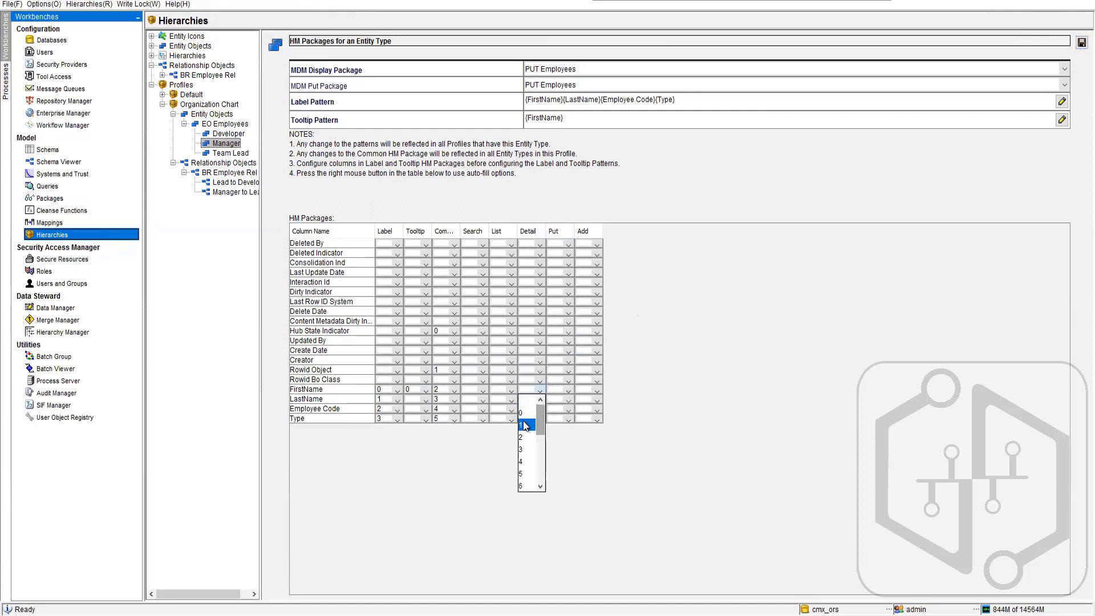
pyautogui.click(522, 420)
pyautogui.click(539, 390)
pyautogui.click(532, 408)
pyautogui.click(539, 401)
pyautogui.click(525, 429)
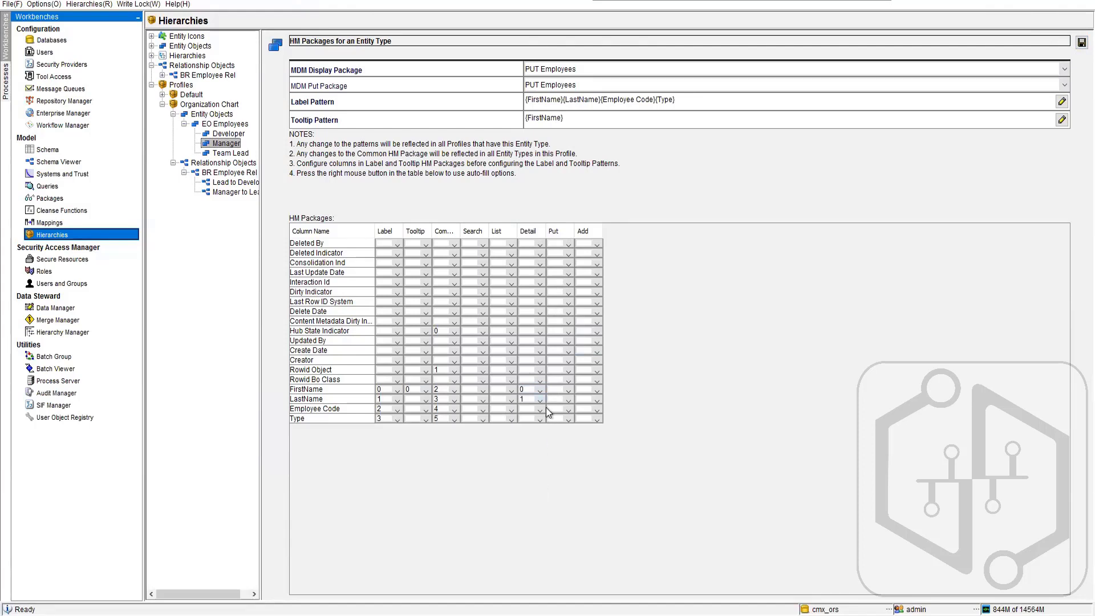
pyautogui.click(540, 407)
pyautogui.click(521, 453)
pyautogui.click(539, 418)
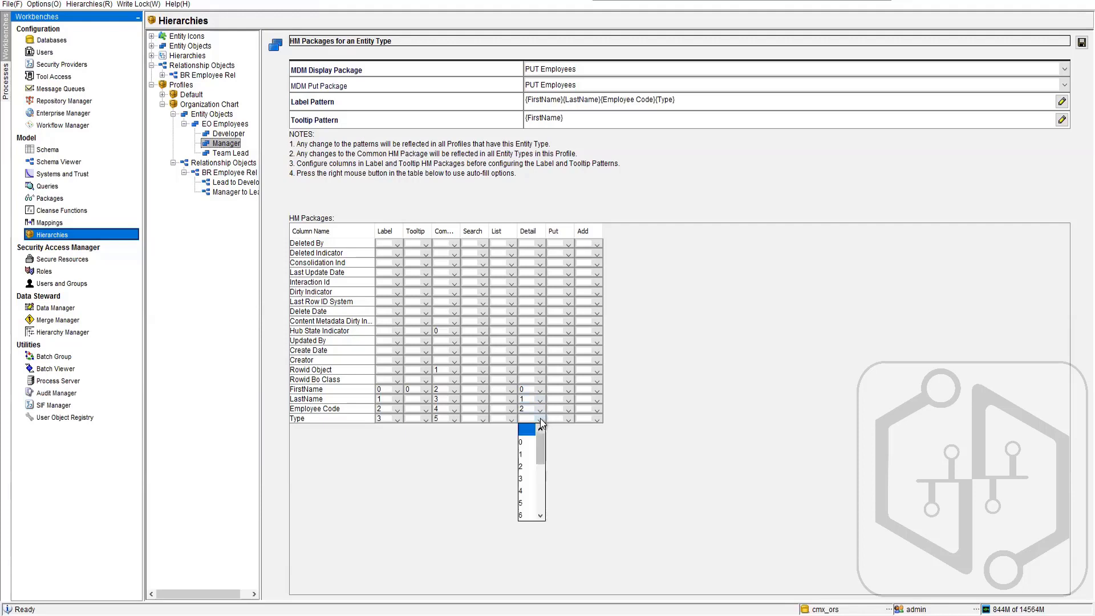
pyautogui.click(522, 477)
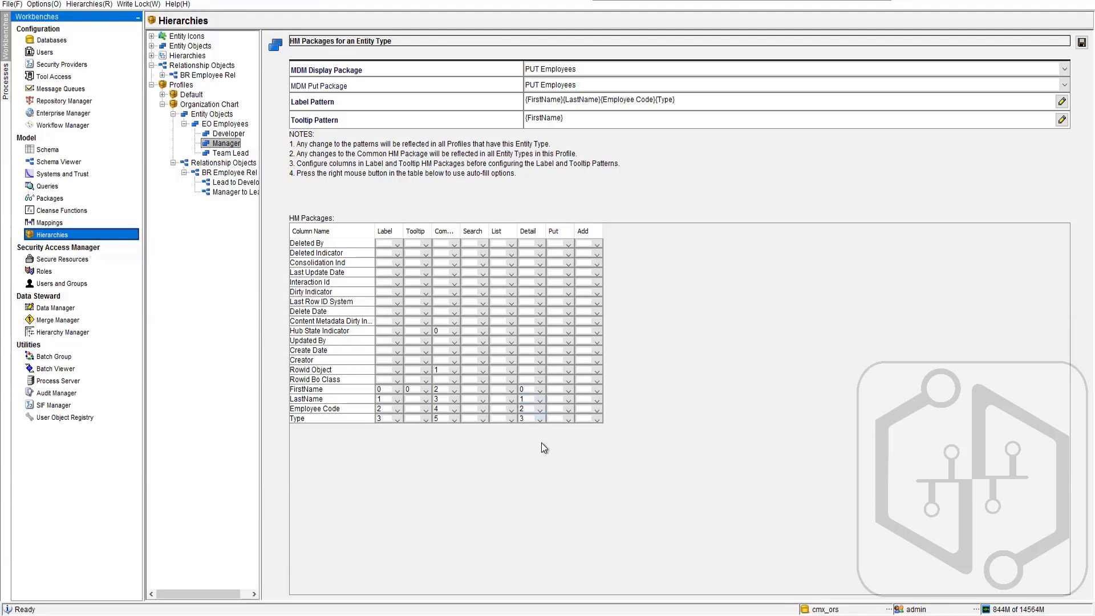
# - Number the Manager's Put package columns: FirstName 0, LastName 1, Employee Code 2 and Type 3
pyautogui.click(567, 390)
pyautogui.click(550, 412)
pyautogui.click(570, 399)
pyautogui.click(552, 432)
pyautogui.click(570, 413)
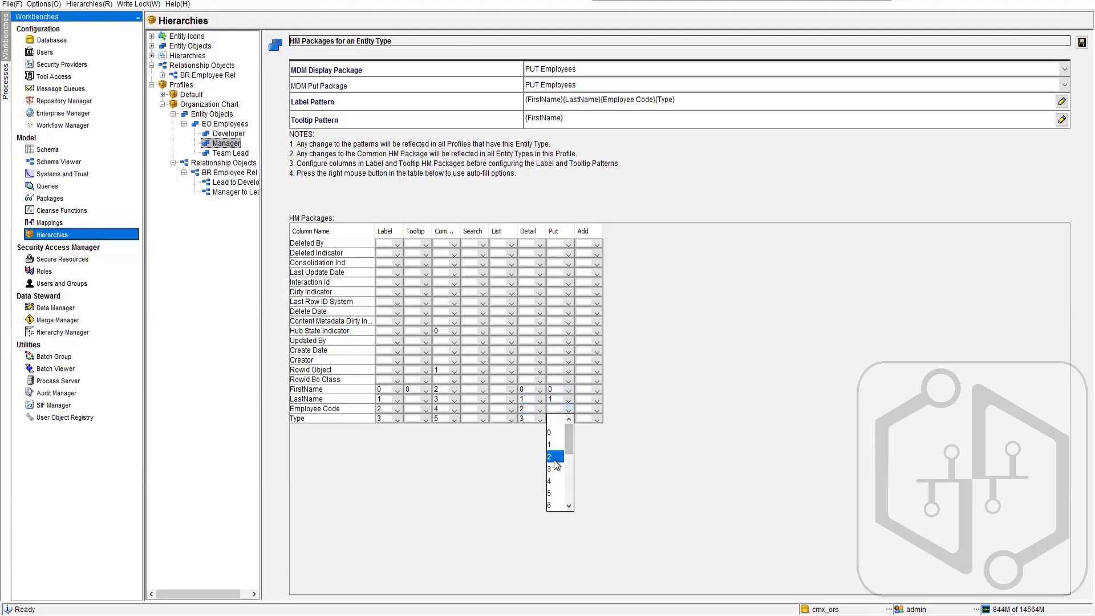
pyautogui.click(553, 459)
pyautogui.click(567, 419)
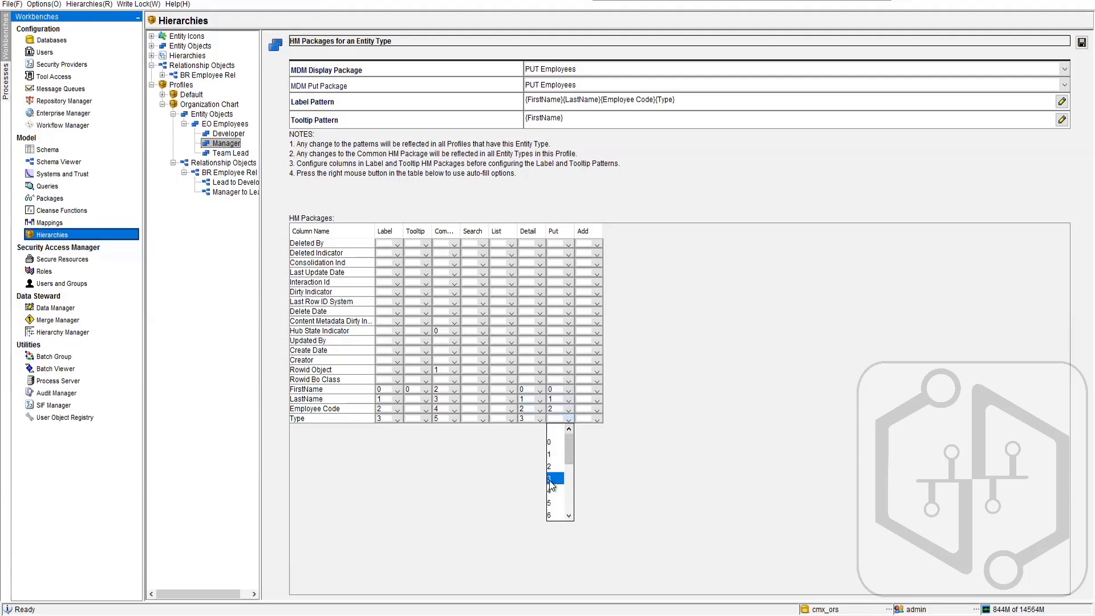
pyautogui.click(551, 478)
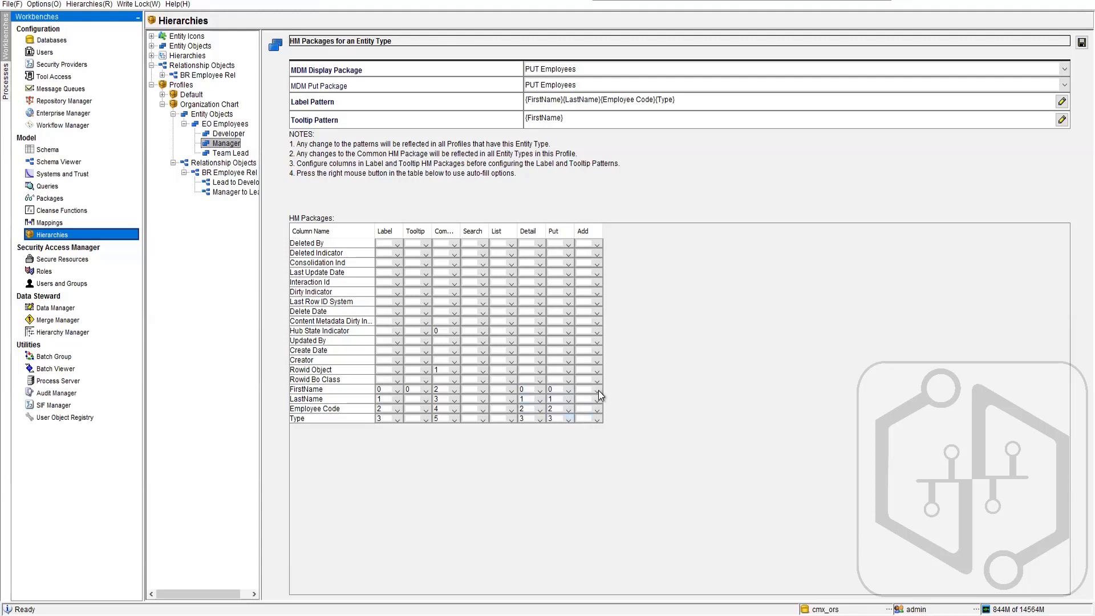
# - Number the Manager's Add package columns FirstName 0, LastName 1, Employee Code 2 and Type 3, and try to save
pyautogui.click(598, 390)
pyautogui.click(593, 410)
pyautogui.click(597, 401)
pyautogui.click(577, 446)
pyautogui.click(597, 400)
pyautogui.click(580, 436)
pyautogui.click(597, 411)
pyautogui.click(584, 456)
pyautogui.click(597, 419)
pyautogui.click(578, 472)
pyautogui.click(1081, 42)
# - Set FirstName to 0 in the Manager's Search package and save the entity type
pyautogui.click(479, 388)
pyautogui.click(467, 409)
pyautogui.click(1081, 43)
# - Assign PUT EMP_REL as both the MDM display package and the MDM put package of the Lead to Developer relationship type
pyautogui.click(228, 182)
pyautogui.click(603, 64)
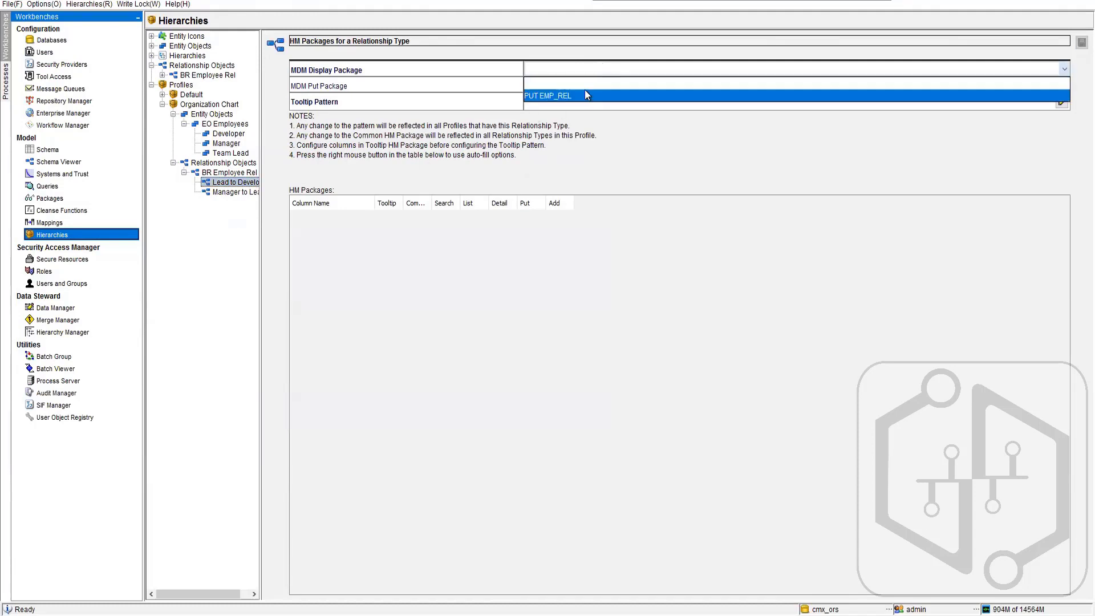
pyautogui.click(584, 93)
pyautogui.click(583, 87)
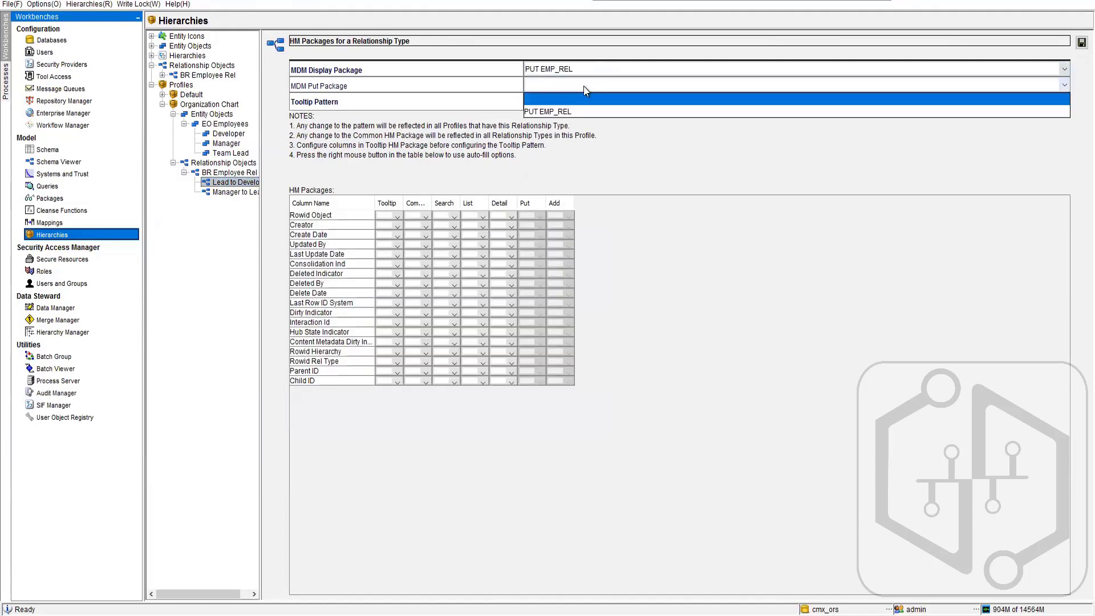
pyautogui.click(565, 112)
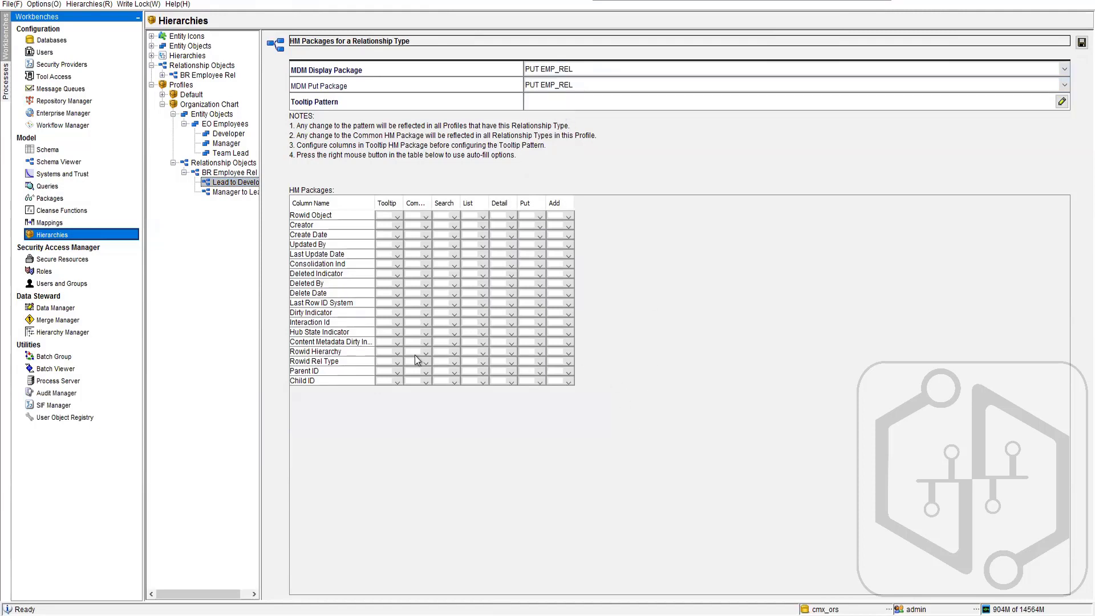
# - Set Rowid Rel Type to 0 in the Tooltip and Common packages, and number Put: Rowid Rel Type 0, Parent ID 1, Child ID 2
pyautogui.click(388, 373)
pyautogui.click(384, 385)
pyautogui.click(418, 365)
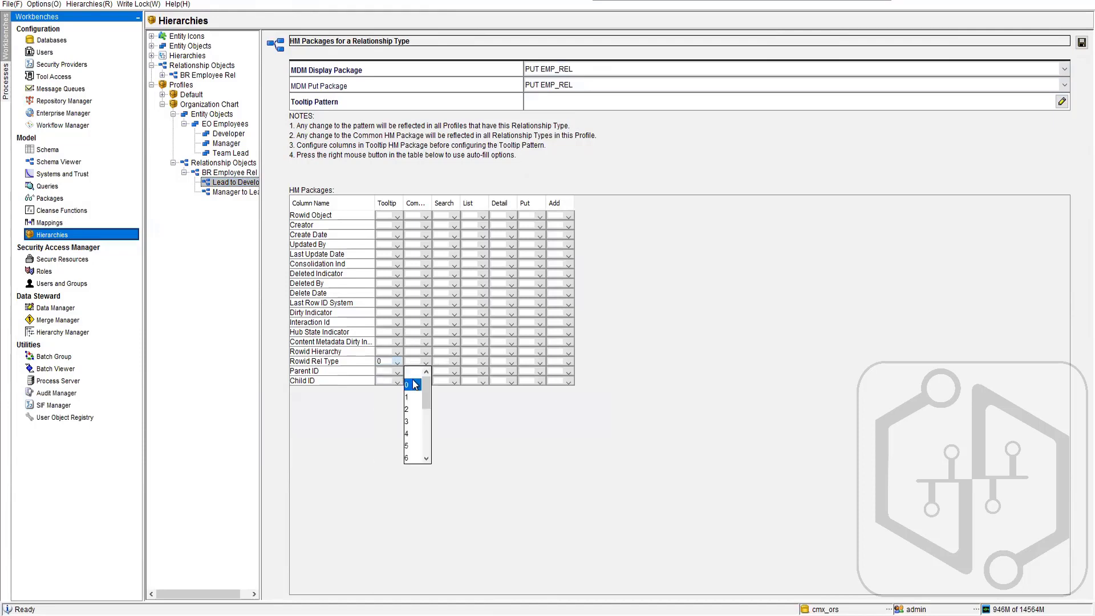
pyautogui.click(415, 374)
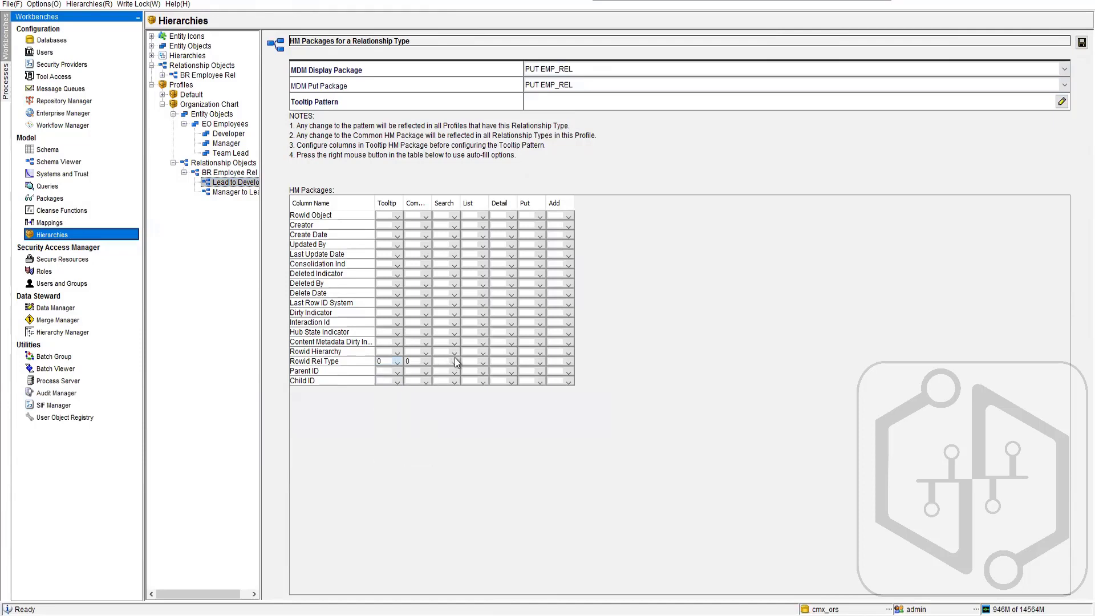
pyautogui.click(540, 382)
pyautogui.click(527, 432)
# - Number the Lead to Developer Add package columns: Rowid Rel Type 0, Parent ID 1 and Child ID 2
pyautogui.click(569, 363)
pyautogui.click(550, 384)
pyautogui.click(568, 372)
pyautogui.click(556, 406)
pyautogui.click(569, 382)
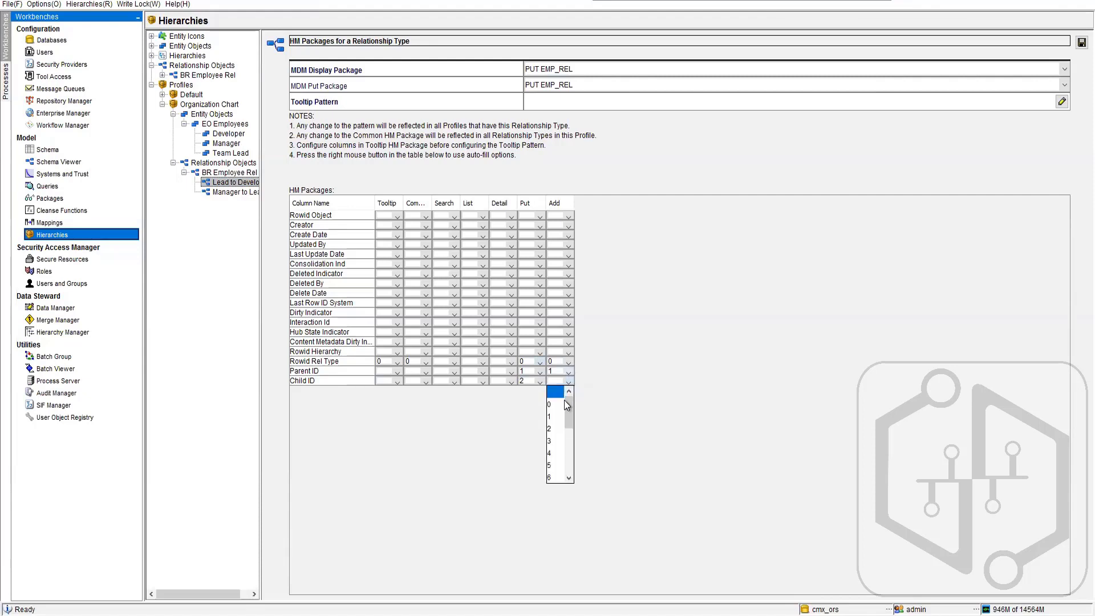
pyautogui.click(553, 429)
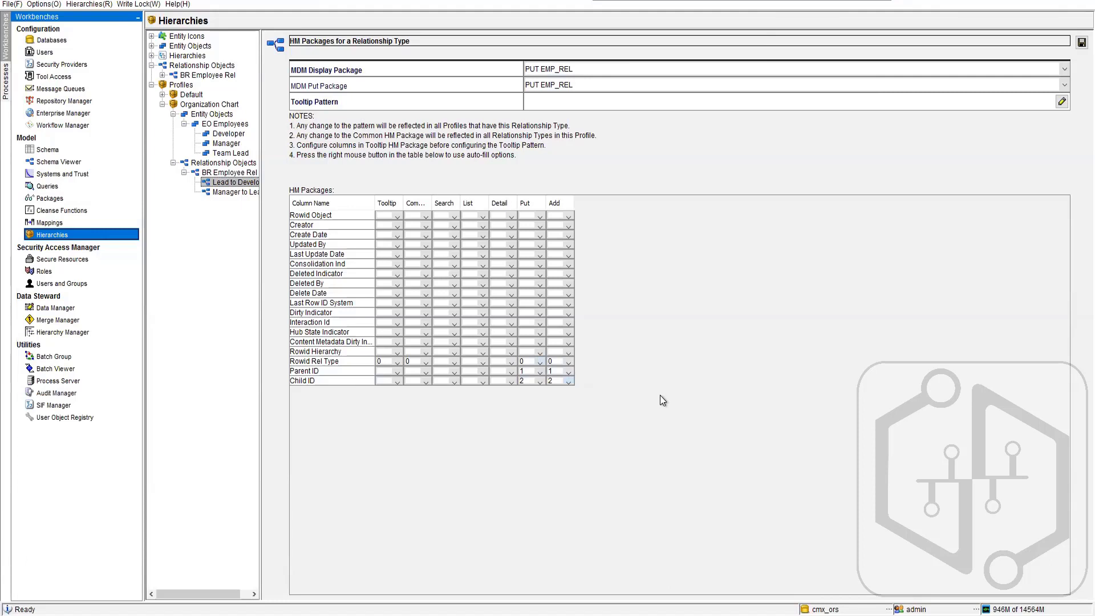
# - Number the Lead to Developer Detail package columns: Rowid Rel Type 0, Parent ID 1 and Child ID 2
pyautogui.click(511, 361)
pyautogui.click(507, 372)
pyautogui.click(511, 371)
pyautogui.click(511, 386)
pyautogui.click(511, 381)
pyautogui.click(500, 415)
# - Set Rowid Rel Type to 0 in the Search package and try to save the Lead to Developer relationship type
pyautogui.click(455, 362)
pyautogui.click(445, 374)
pyautogui.click(1081, 43)
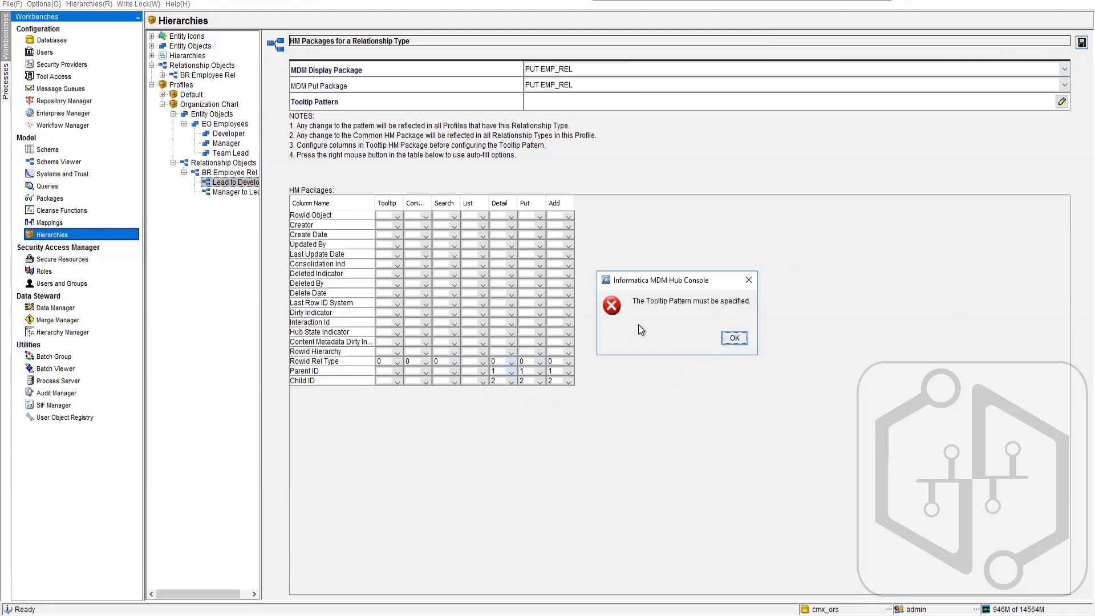
pyautogui.click(734, 337)
# - Define the Lead to Developer tooltip pattern as {0} for Rowid Rel Type and save the relationship type
pyautogui.click(628, 106)
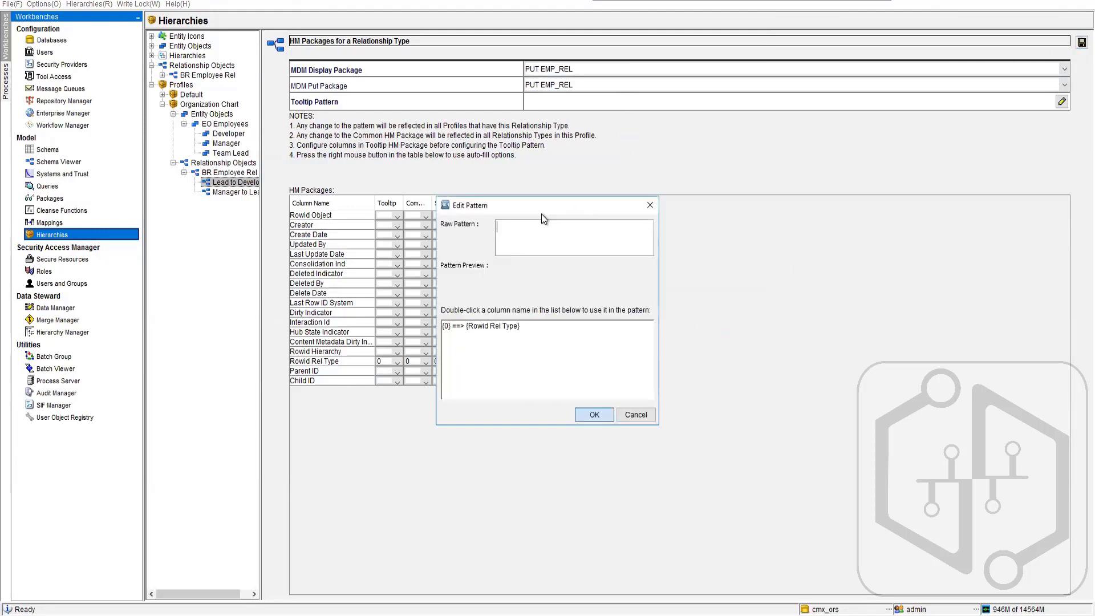
pyautogui.doubleClick(480, 326)
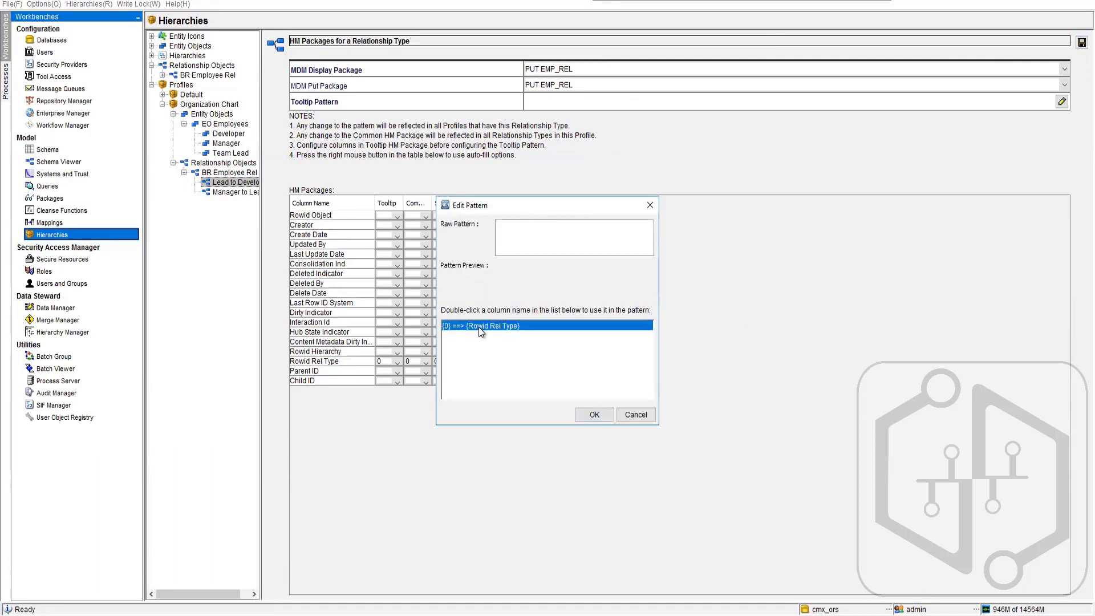
pyautogui.click(594, 412)
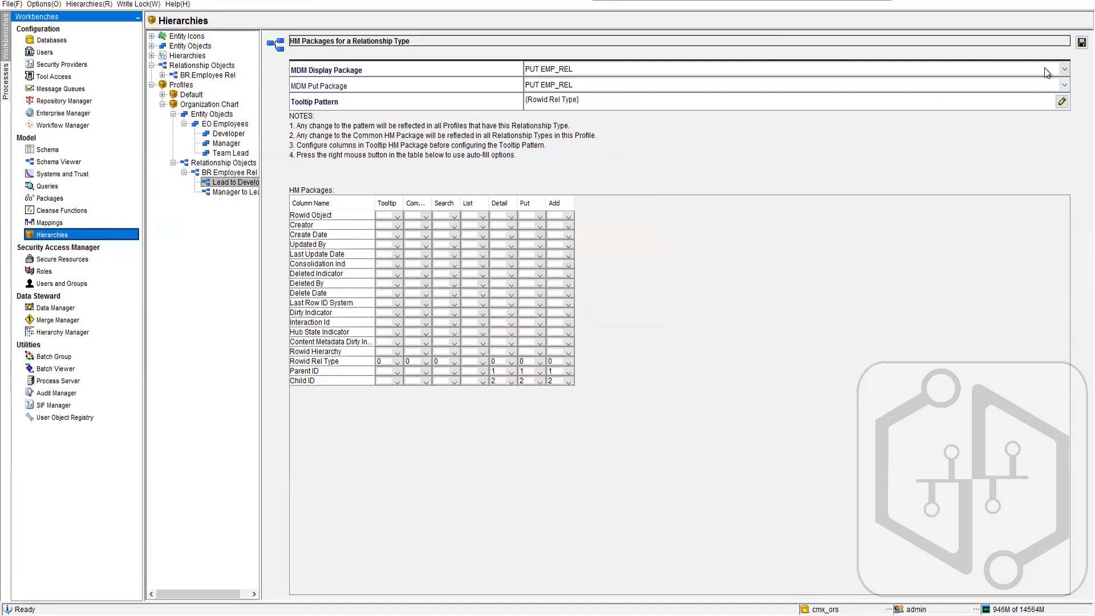
pyautogui.click(1081, 43)
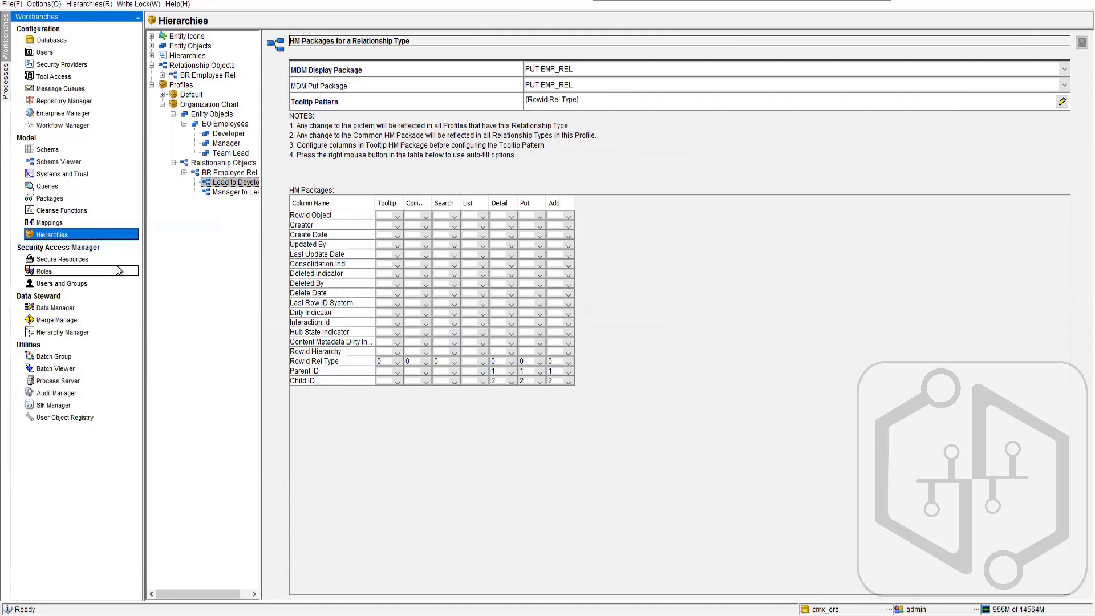
# - Assign PUT EMP_REL as both the MDM display package and the MDM put package of the Manager to Lead relationship type
pyautogui.click(232, 191)
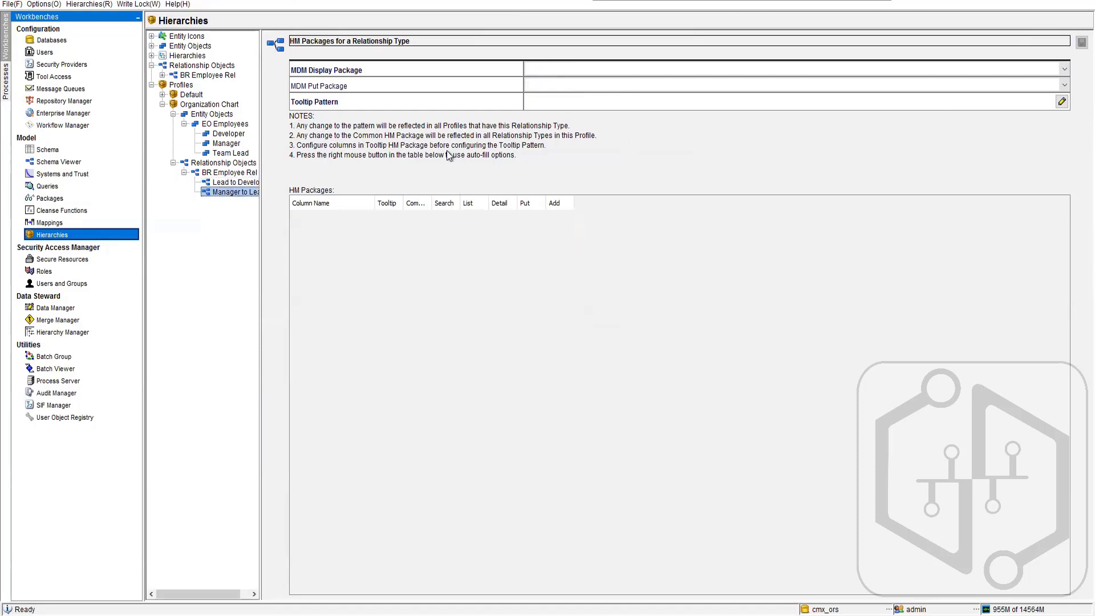
pyautogui.click(617, 70)
pyautogui.click(593, 96)
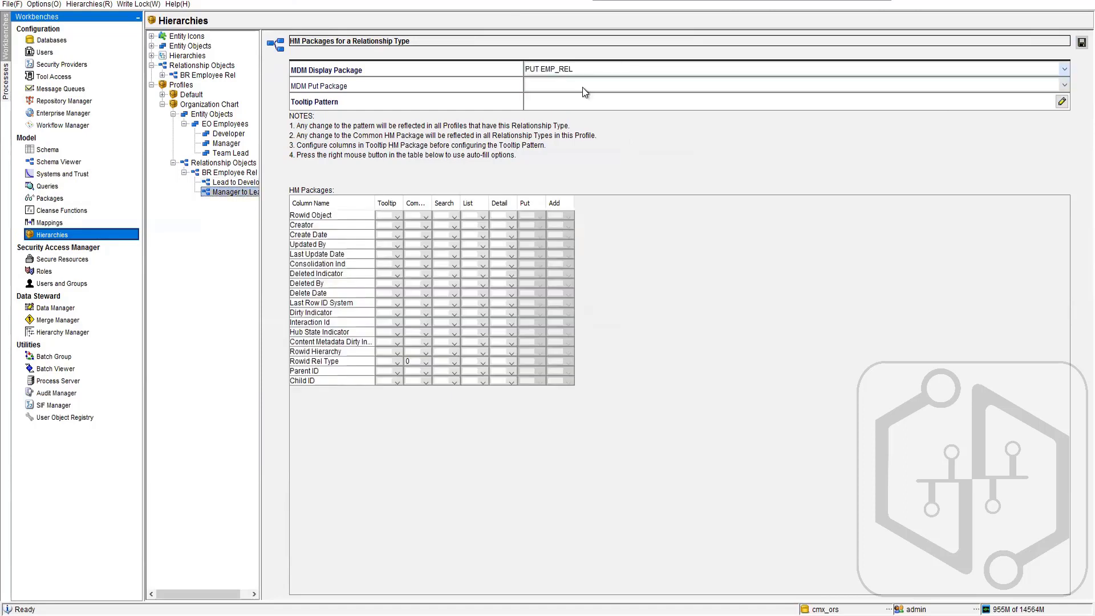
pyautogui.click(582, 85)
pyautogui.click(542, 111)
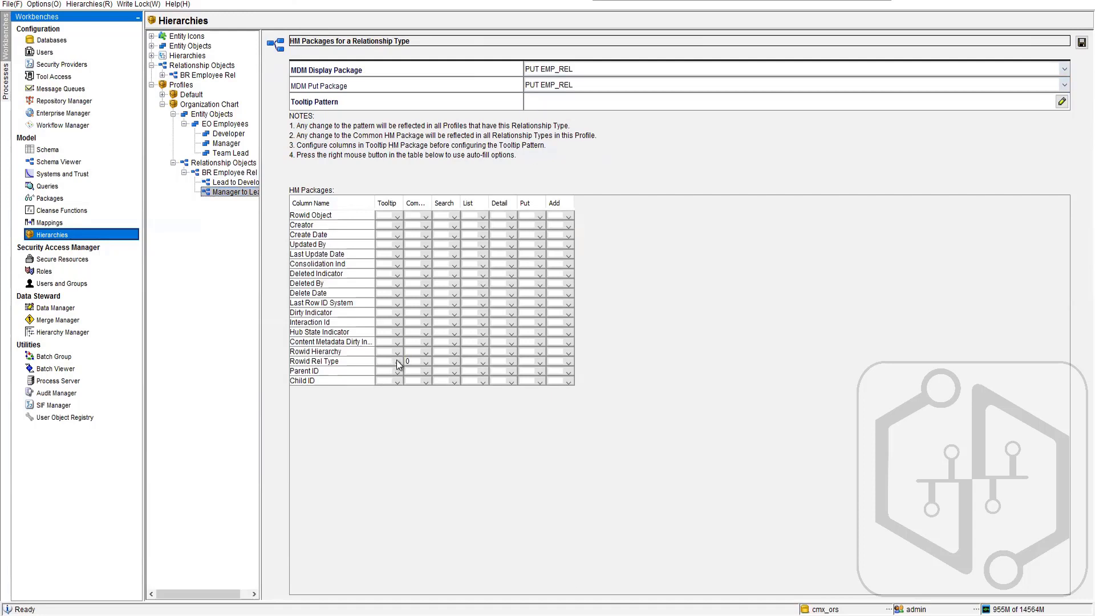
# - Set Rowid Rel Type to 0 in the Tooltip, Search, List, Detail and Put packages of Manager to Lead
pyautogui.click(397, 372)
pyautogui.click(385, 386)
pyautogui.click(456, 367)
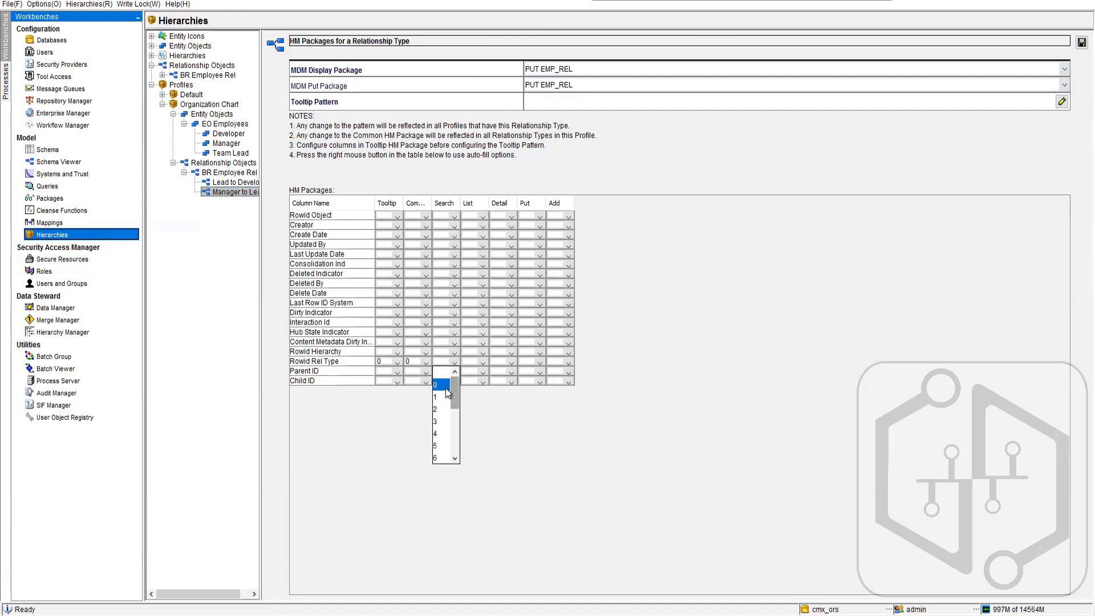
pyautogui.click(446, 387)
pyautogui.click(482, 360)
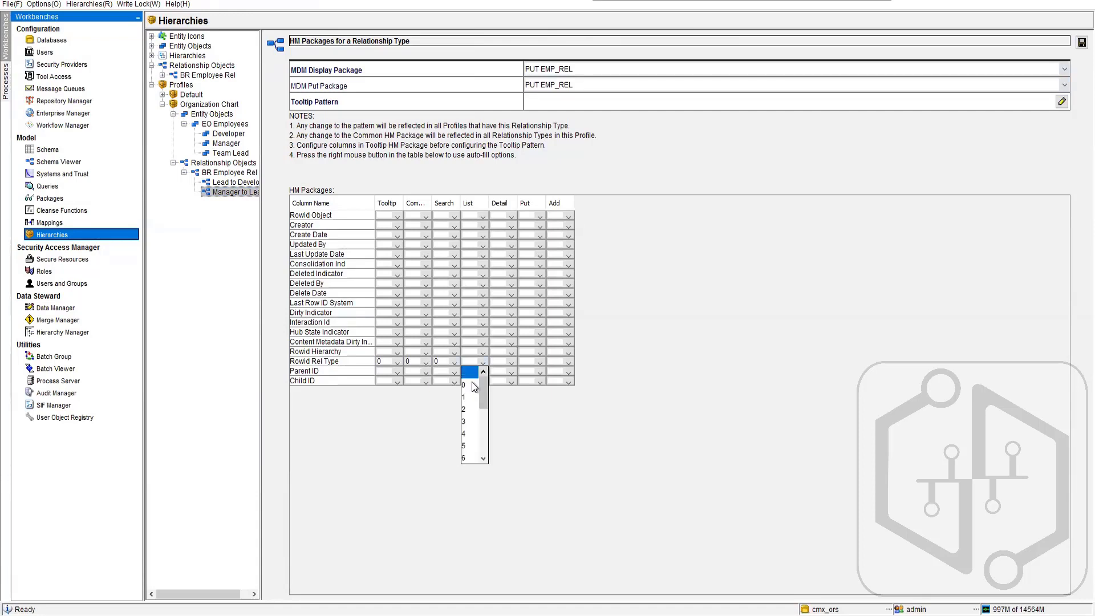
pyautogui.click(471, 383)
pyautogui.click(510, 365)
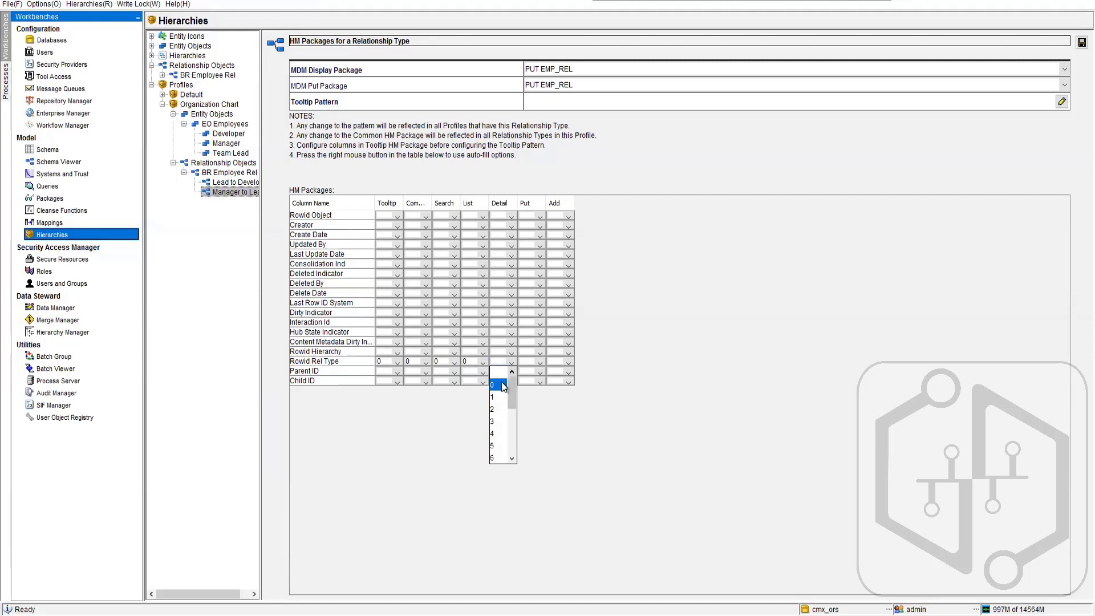
pyautogui.click(497, 387)
pyautogui.click(539, 364)
pyautogui.click(527, 385)
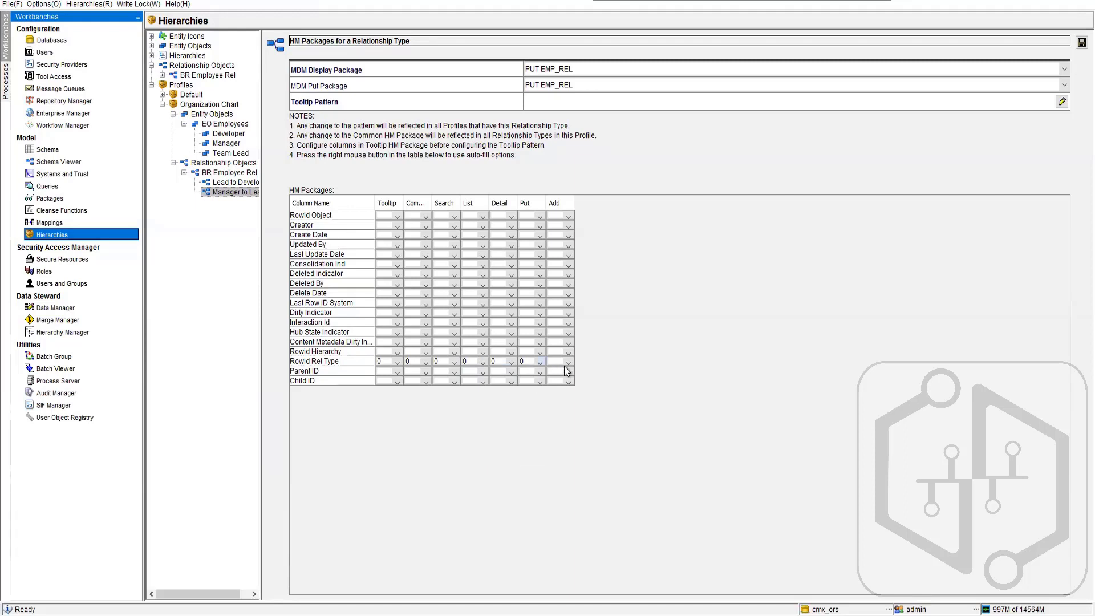
# - Number the Manager to Lead Add package columns: Rowid Rel Type 0, Parent ID 1 and Child ID 2
pyautogui.click(567, 363)
pyautogui.click(554, 388)
pyautogui.click(568, 374)
pyautogui.click(555, 406)
pyautogui.click(568, 382)
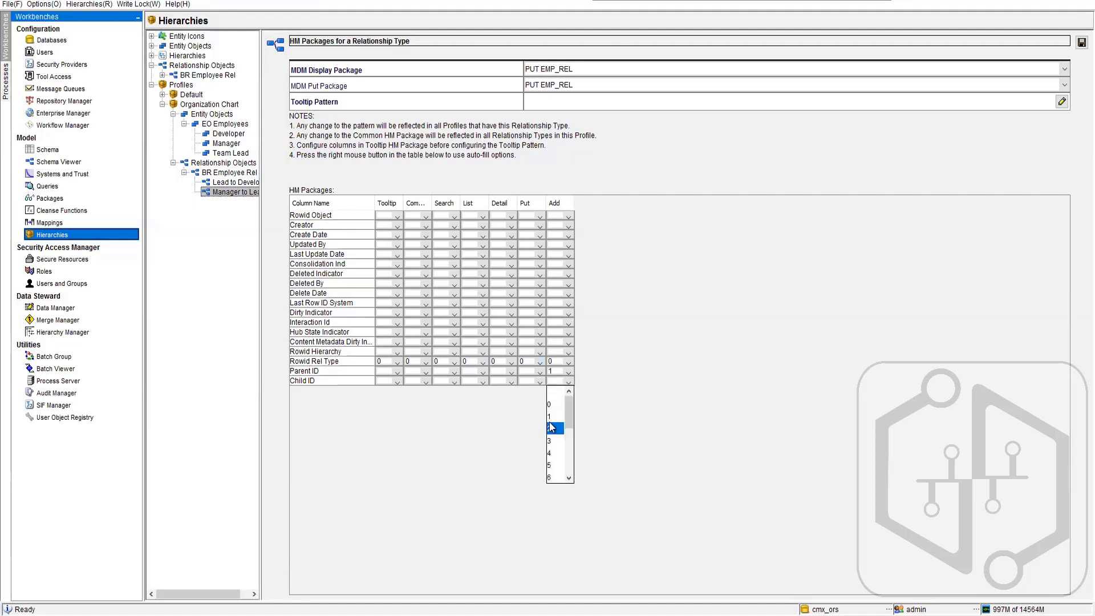
pyautogui.click(552, 428)
# - Set Rowid Hierarchy to 3 in the Add, Put, Detail, List, Search, Common and Tooltip packages of Manager to Lead
pyautogui.click(568, 353)
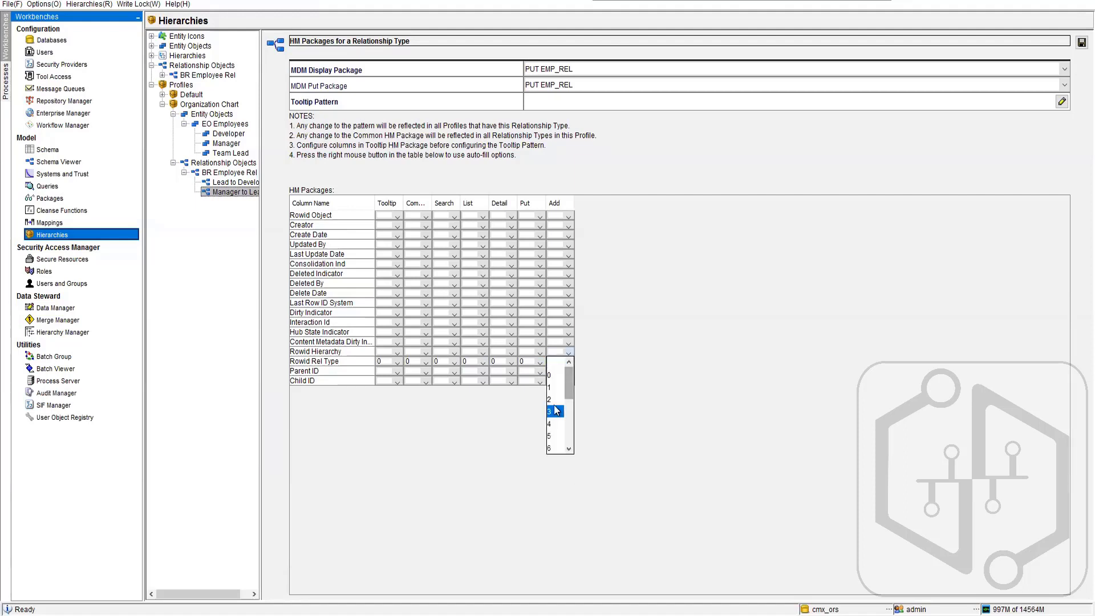
pyautogui.click(554, 411)
pyautogui.click(540, 362)
pyautogui.click(526, 411)
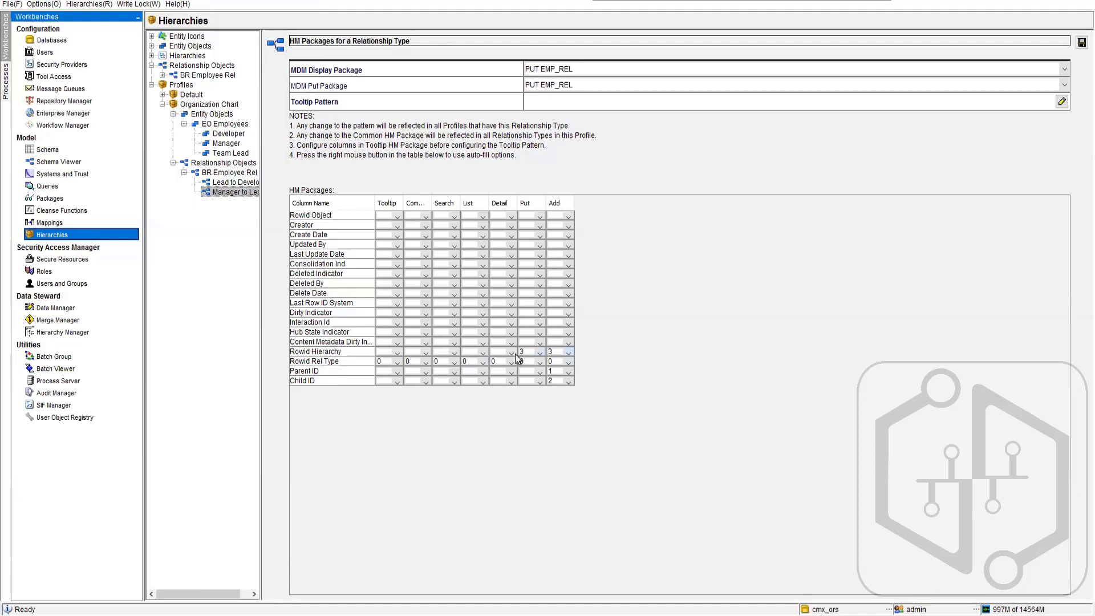
pyautogui.click(511, 353)
pyautogui.click(497, 411)
pyautogui.click(482, 354)
pyautogui.click(469, 411)
pyautogui.click(454, 353)
pyautogui.click(440, 411)
pyautogui.click(426, 353)
pyautogui.click(412, 412)
pyautogui.click(396, 354)
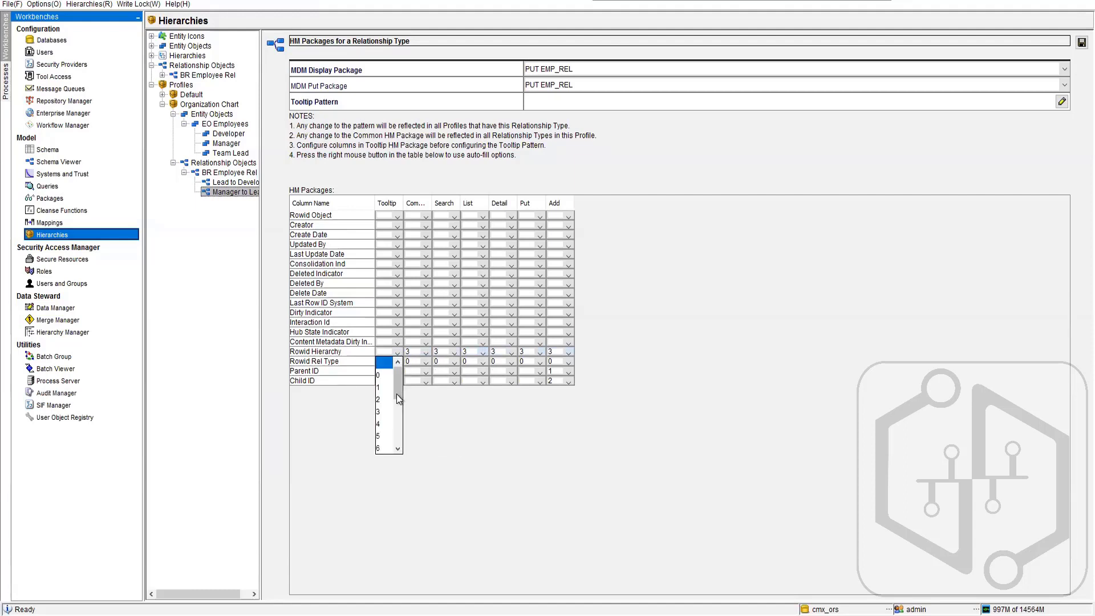
pyautogui.click(385, 411)
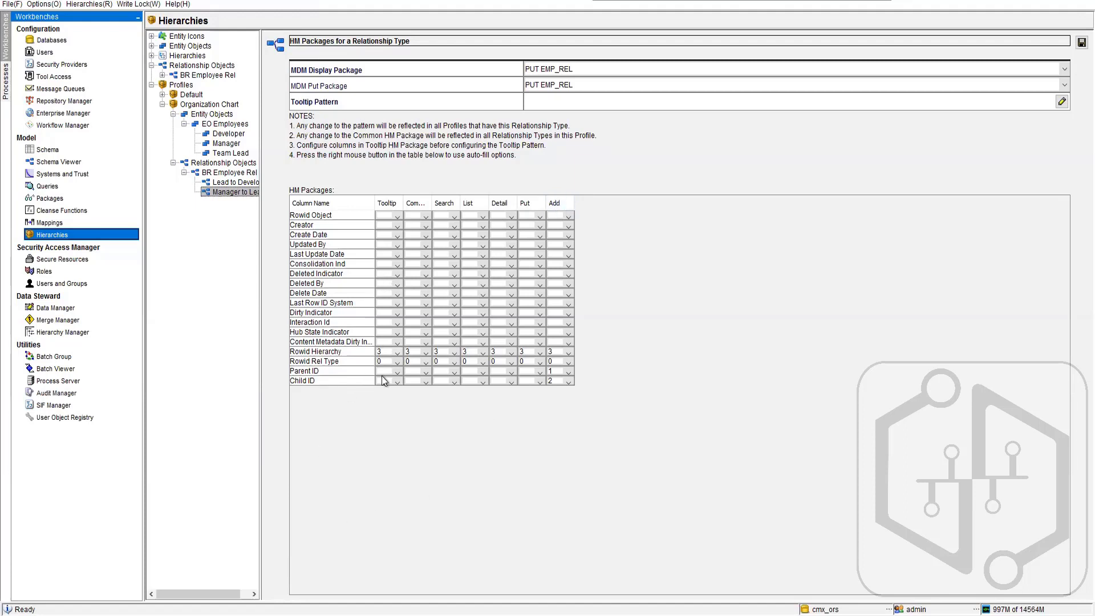
# - Set Parent ID to 1 and Child ID to 2 in the Common, Search, List, Detail and Put packages of Manager to Lead
pyautogui.click(424, 380)
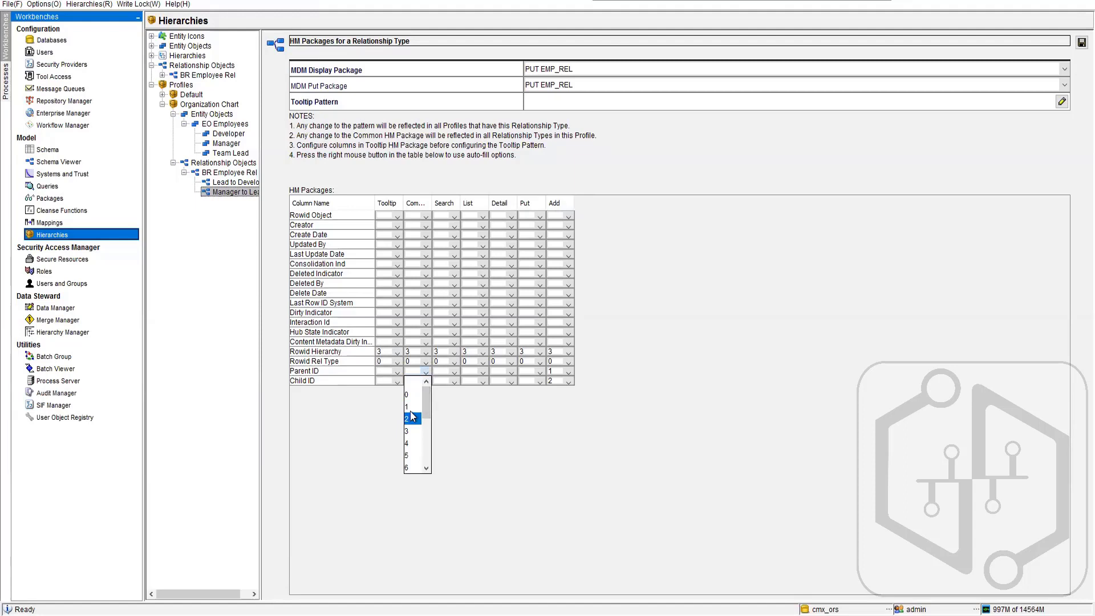
pyautogui.click(411, 411)
pyautogui.click(426, 381)
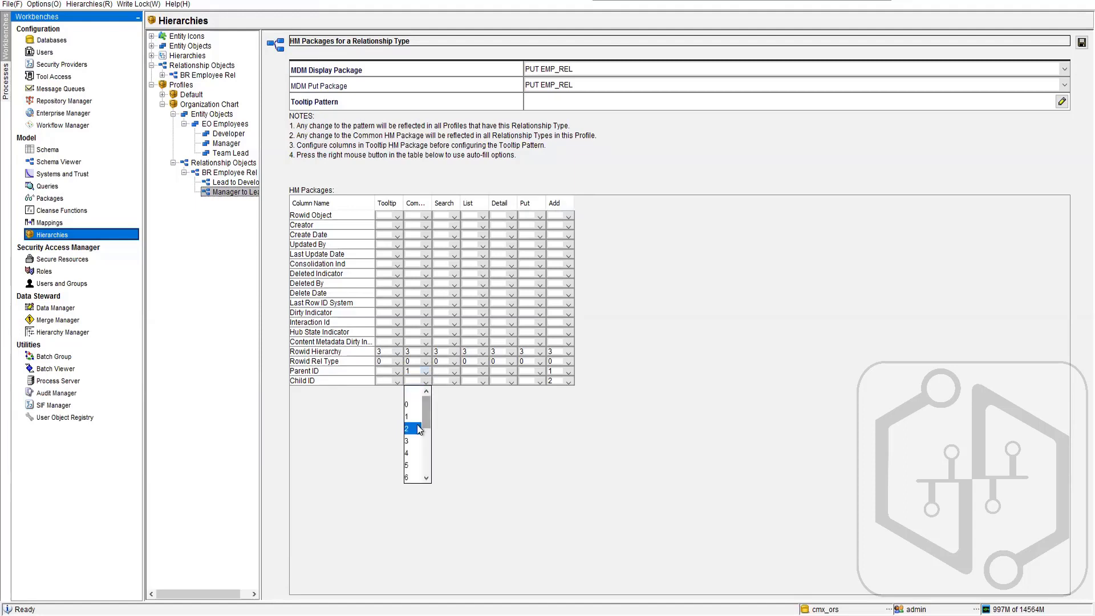
pyautogui.click(420, 428)
pyautogui.click(454, 372)
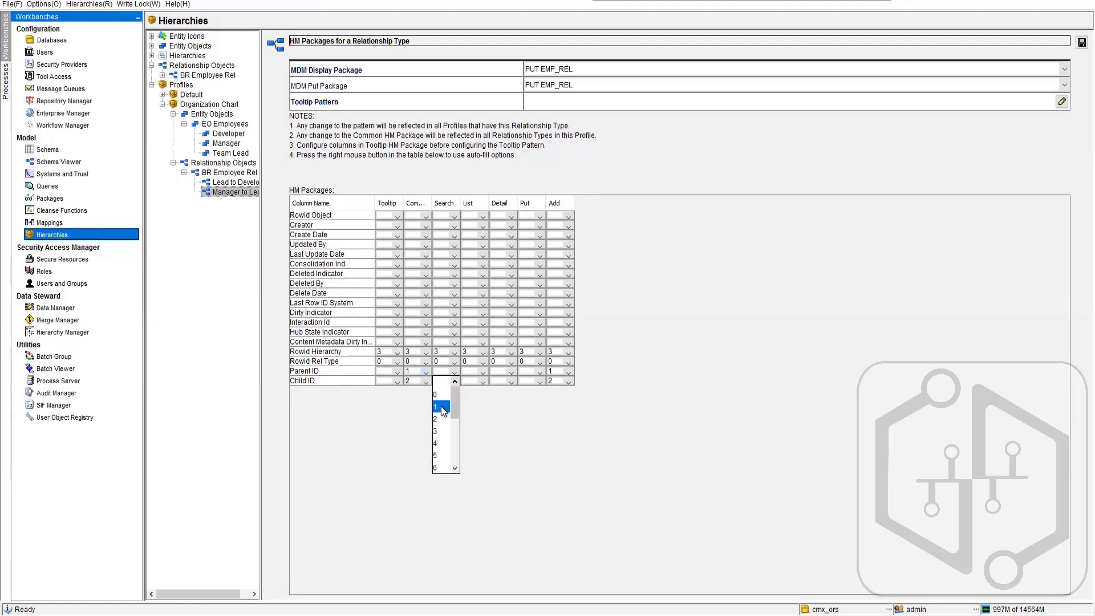
pyautogui.click(443, 412)
pyautogui.click(455, 381)
pyautogui.click(444, 429)
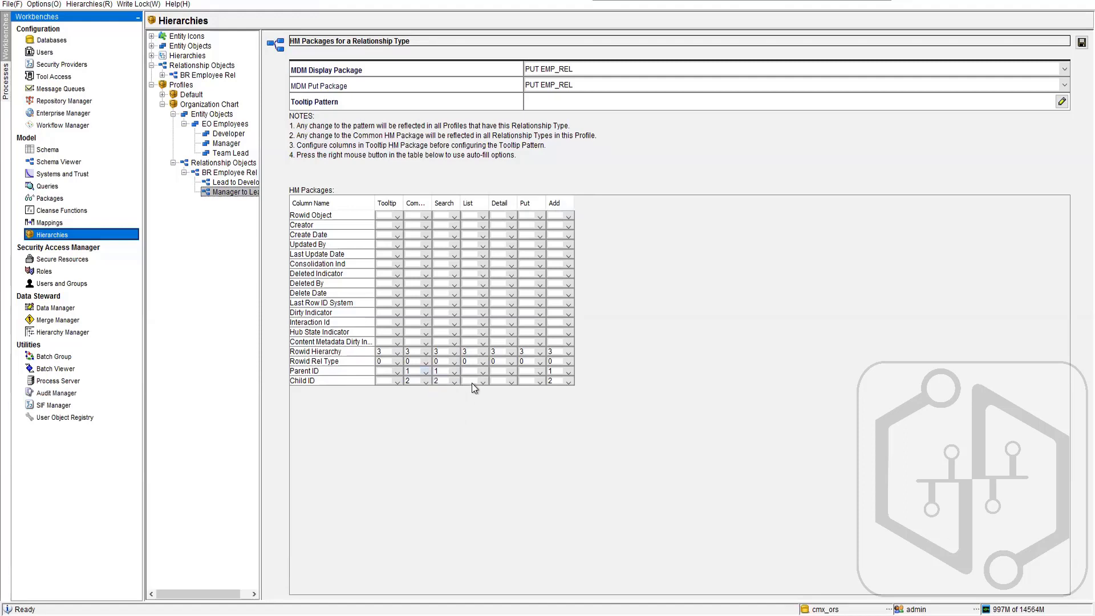
pyautogui.click(482, 373)
pyautogui.click(473, 410)
pyautogui.click(539, 381)
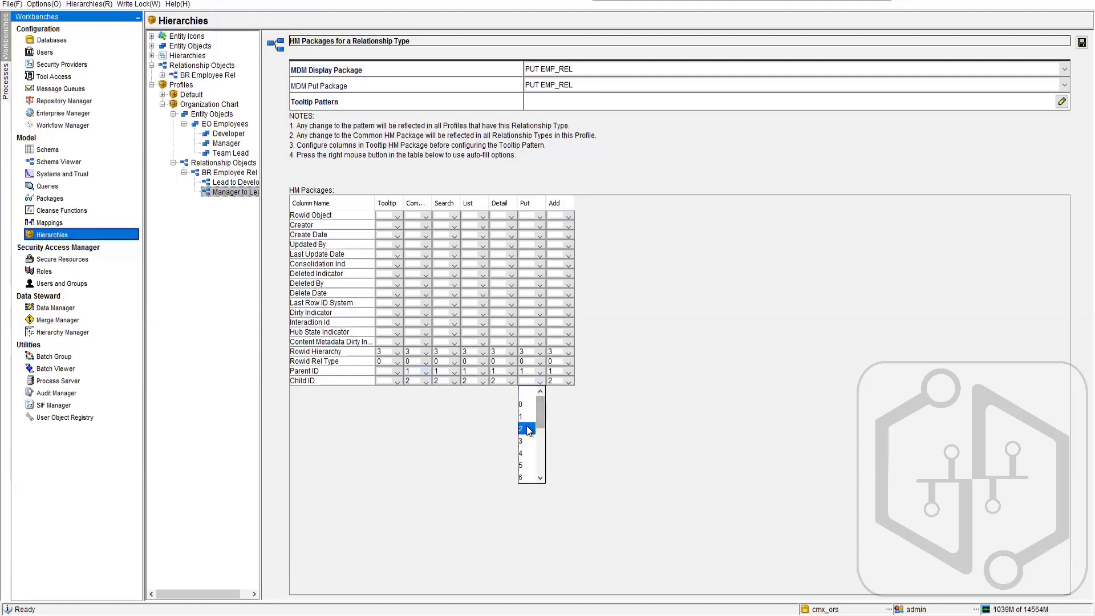
pyautogui.click(526, 426)
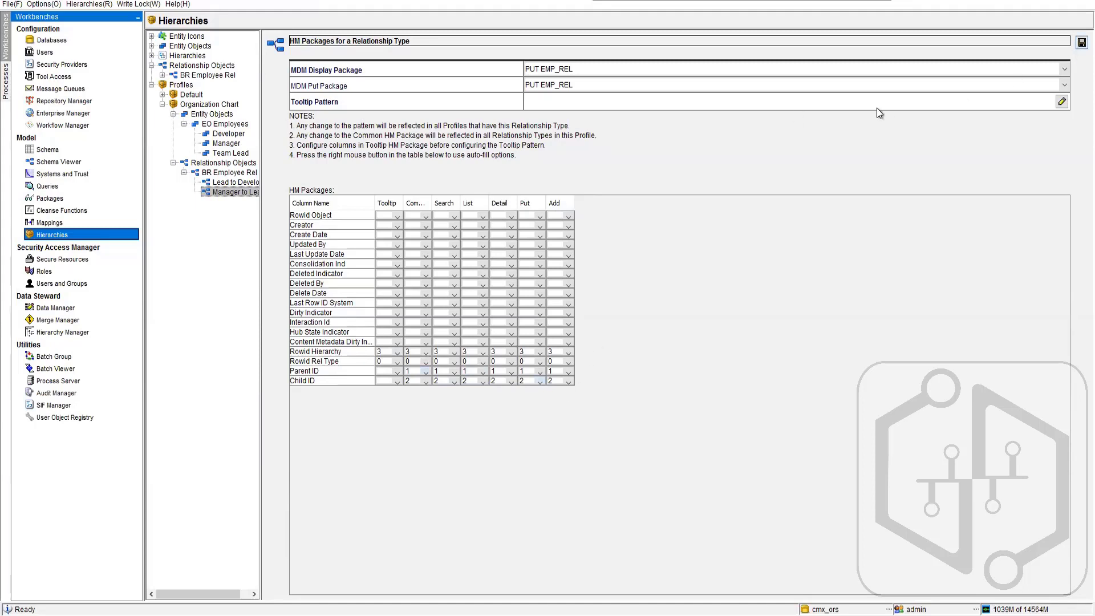
# - Build the Manager to Lead tooltip pattern from Rowid Rel Type and Rowid Hierarchy, and save the configuration
pyautogui.click(655, 104)
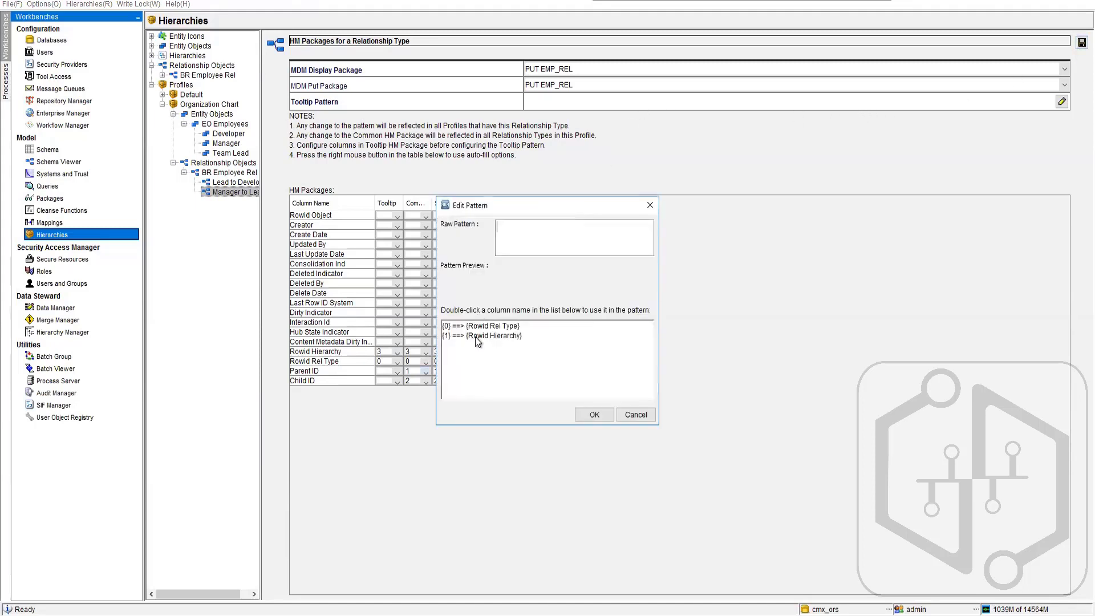
pyautogui.click(488, 330)
pyautogui.doubleClick(488, 330)
pyautogui.click(496, 336)
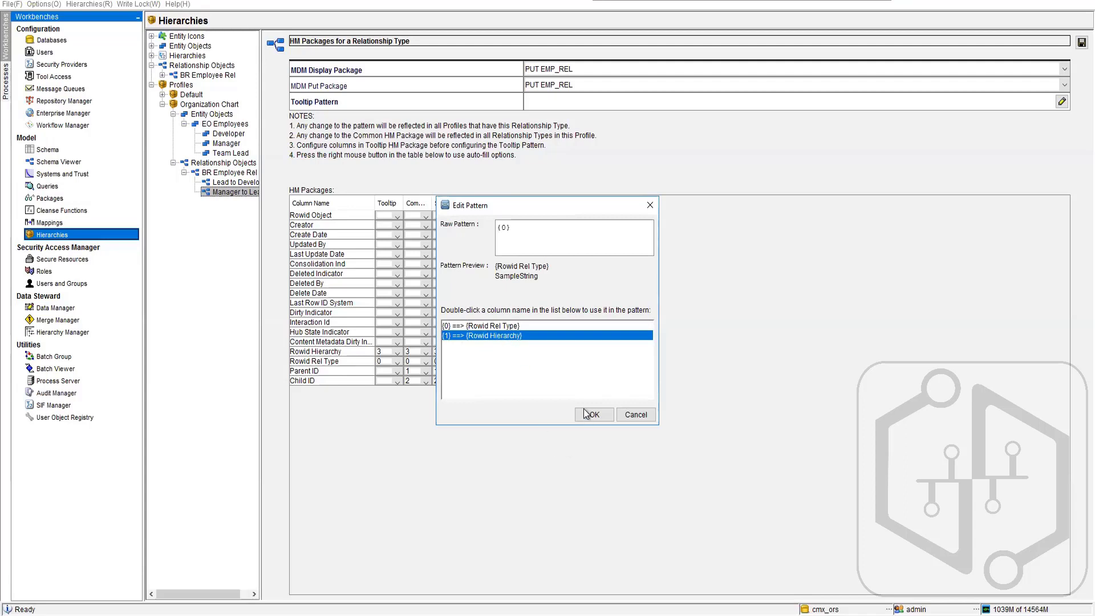
pyautogui.doubleClick(505, 337)
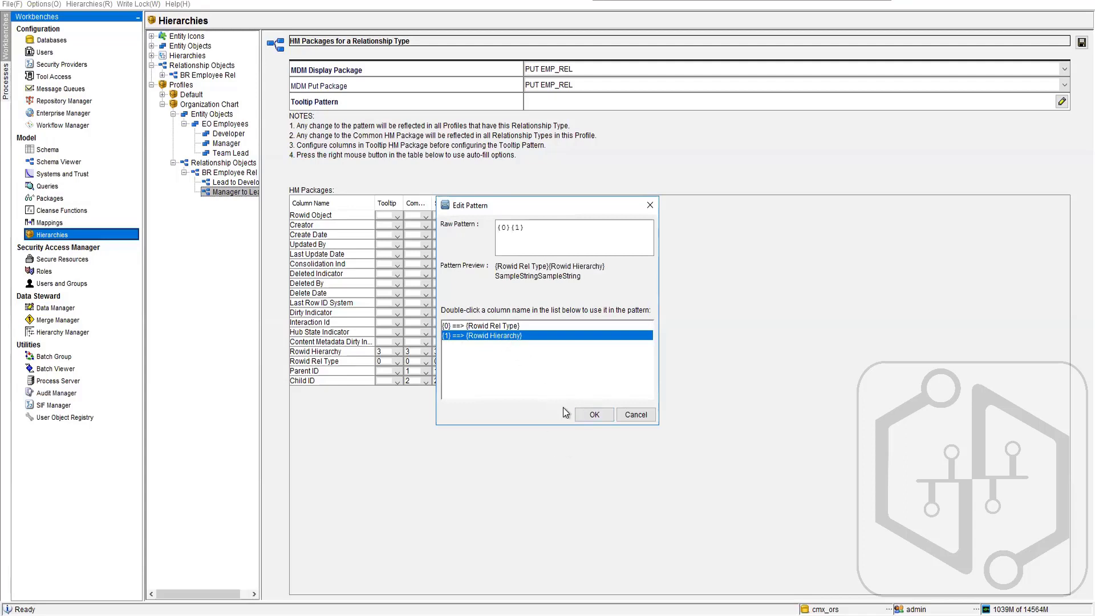
pyautogui.click(594, 414)
pyautogui.click(1081, 43)
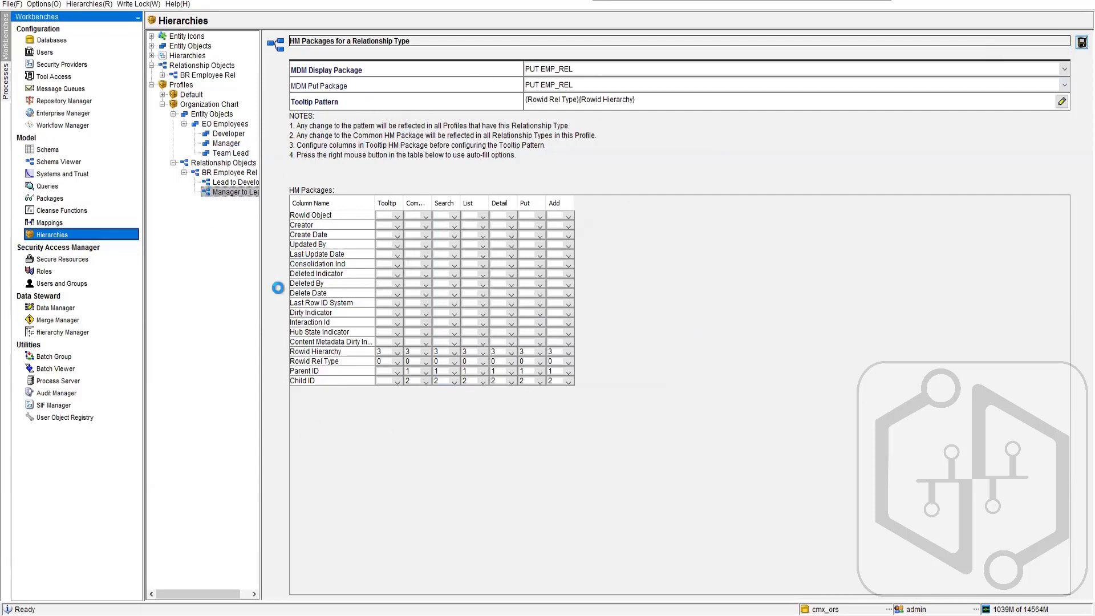
# - Assign PUT Employees as both the MDM display package and the MDM put package of the Team Lead entity type
pyautogui.click(226, 144)
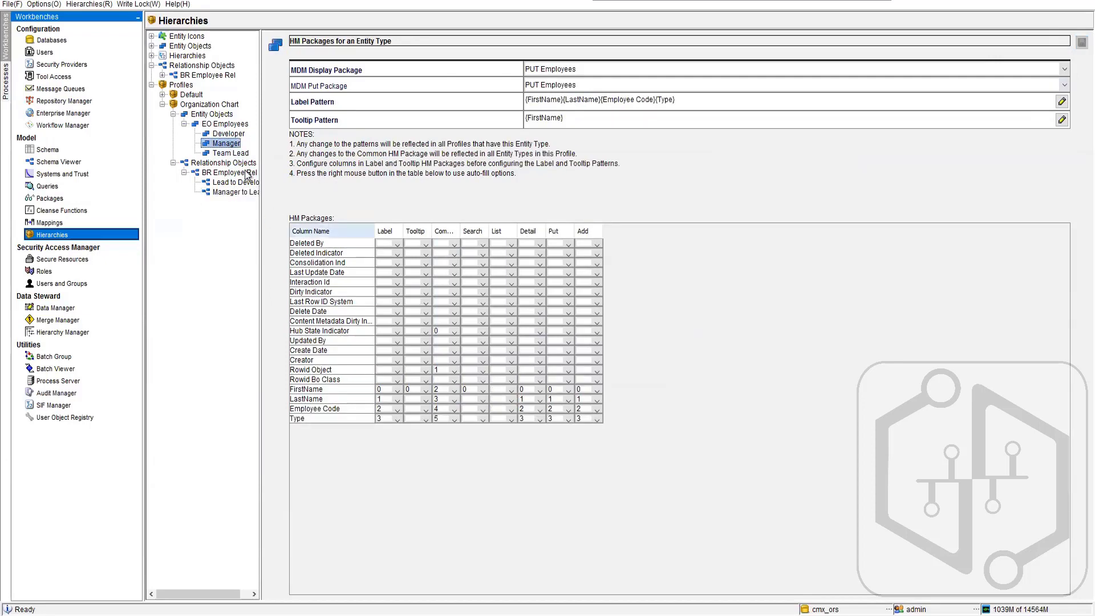
pyautogui.click(238, 153)
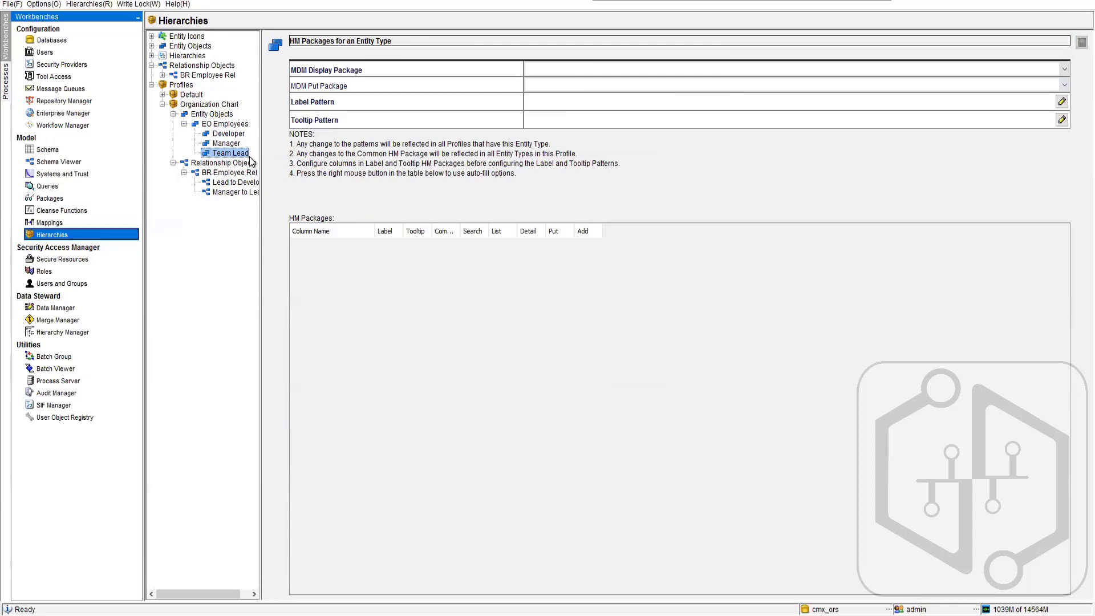
pyautogui.click(603, 85)
pyautogui.click(580, 90)
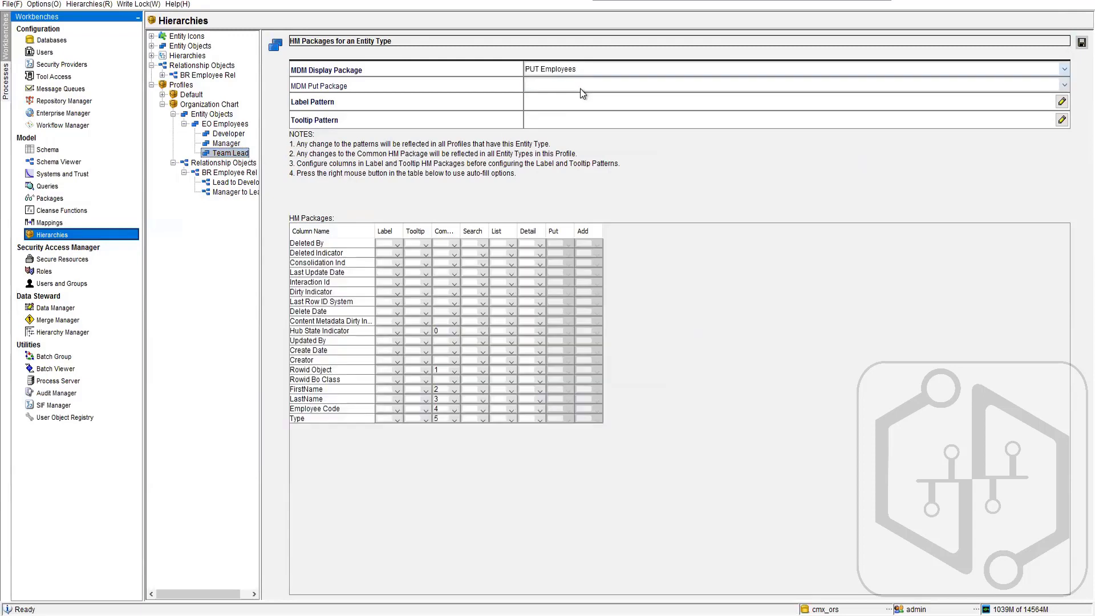
pyautogui.click(580, 87)
pyautogui.click(558, 111)
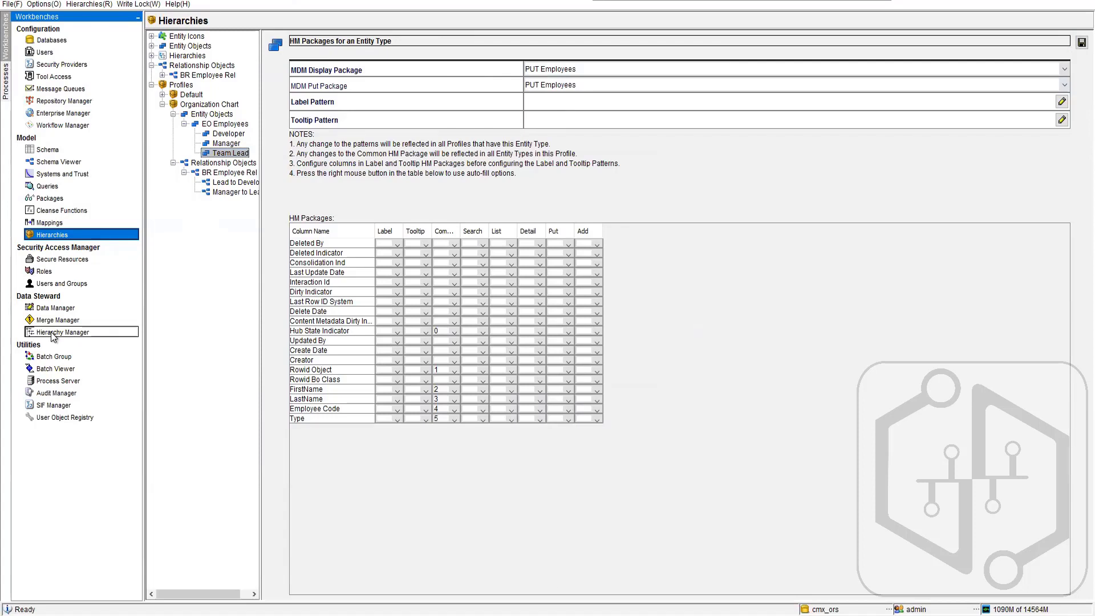
# - Number the Team Lead Label package columns: Rowid Object 0, FirstName 1, LastName 2, Employee Code 3 and Type 4
pyautogui.click(398, 394)
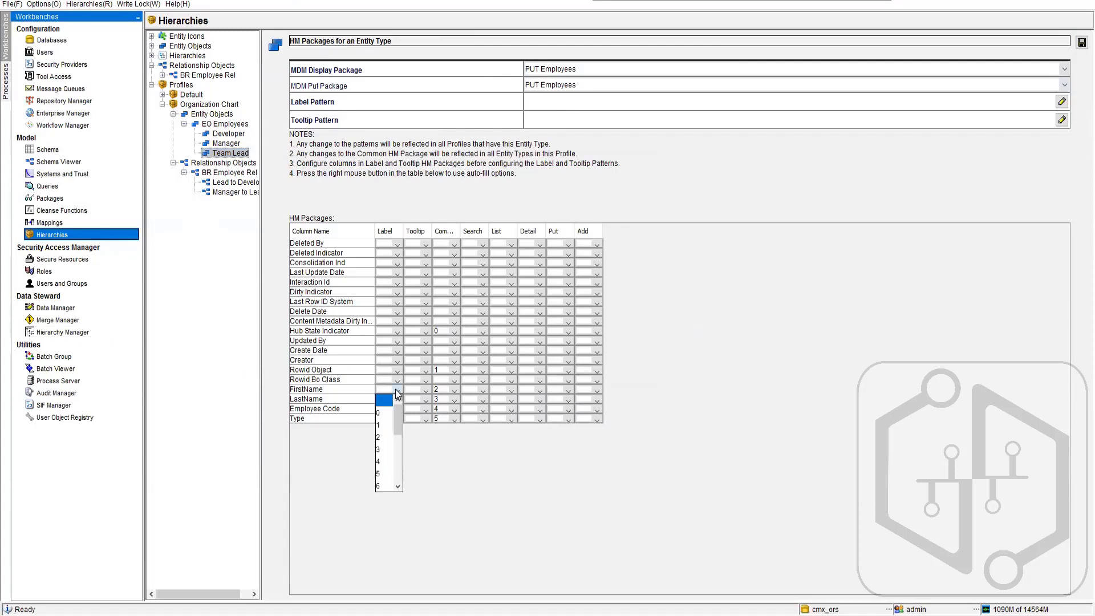
pyautogui.click(389, 424)
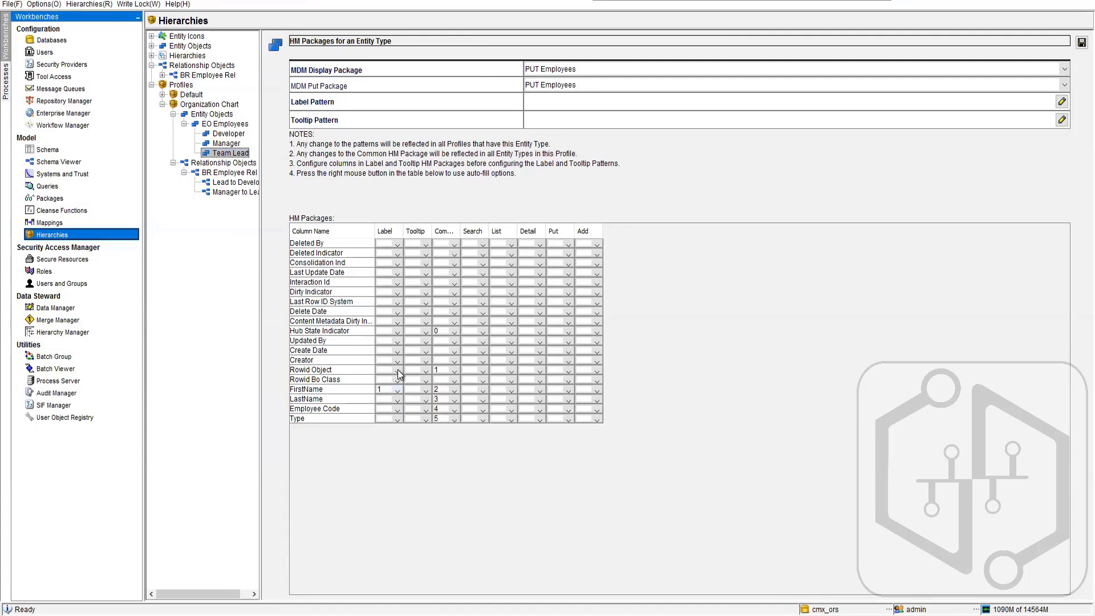
pyautogui.click(397, 379)
pyautogui.click(381, 392)
pyautogui.click(396, 400)
pyautogui.click(380, 447)
pyautogui.click(397, 409)
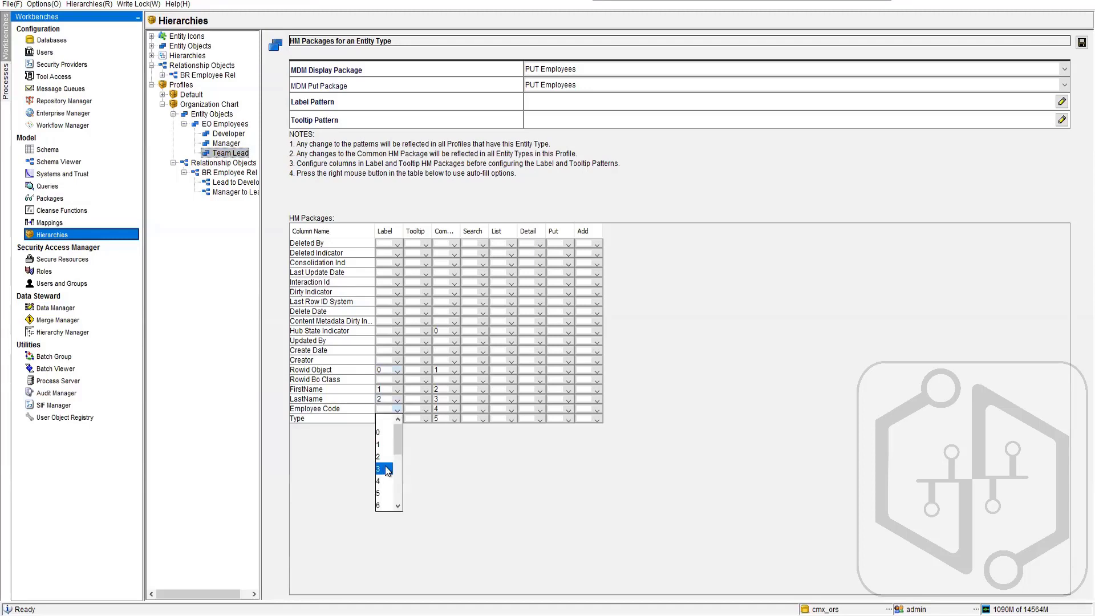
pyautogui.click(381, 468)
pyautogui.click(398, 419)
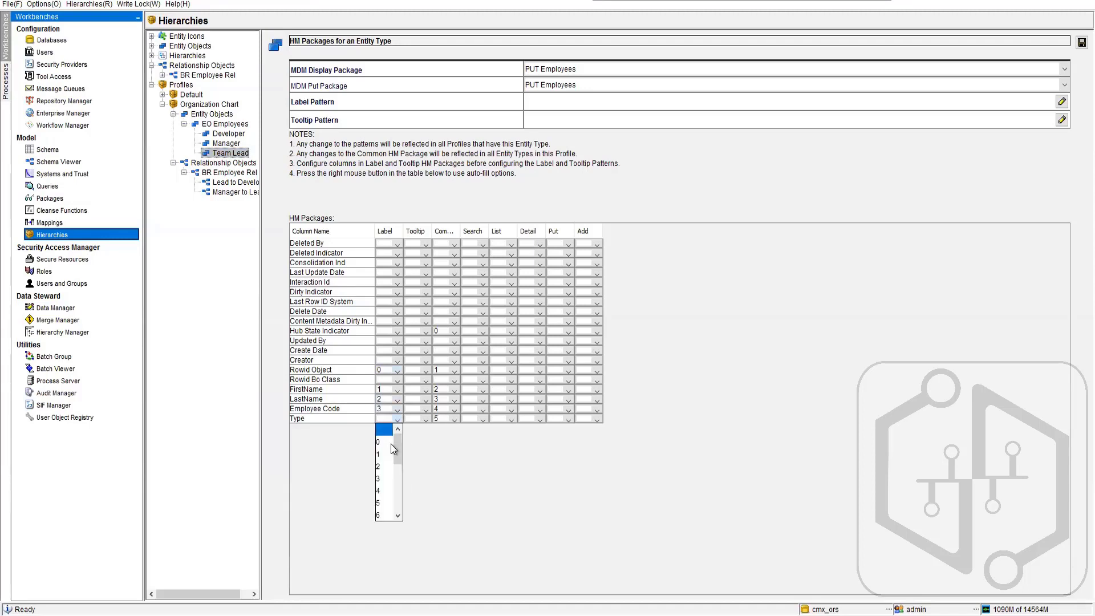
pyautogui.click(380, 491)
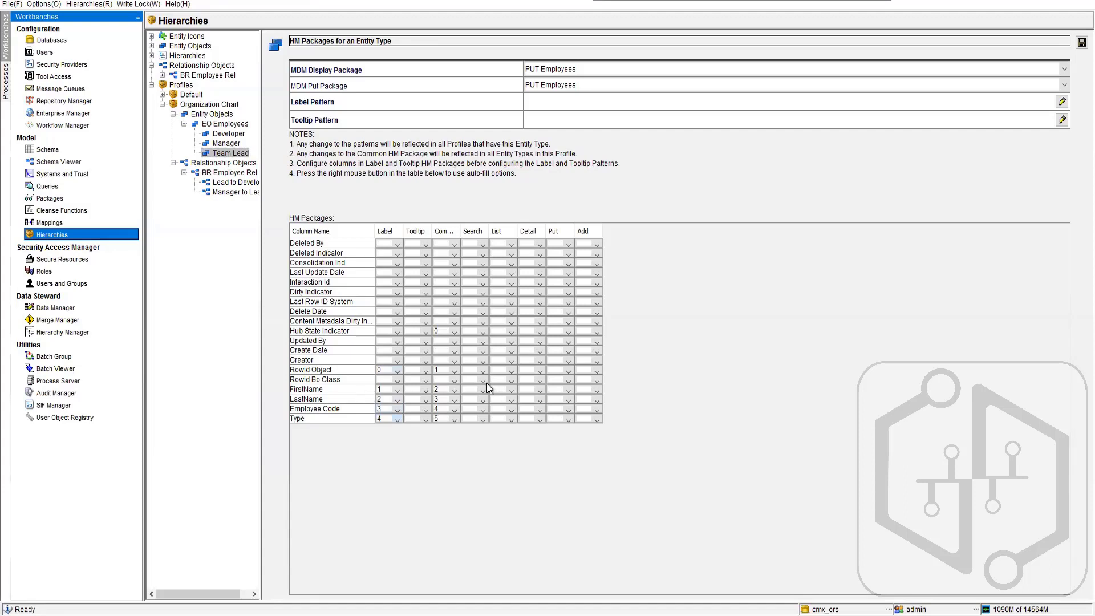
# - Set FirstName to 1 and LastName to 0 in the Search package of Team Lead
pyautogui.click(484, 389)
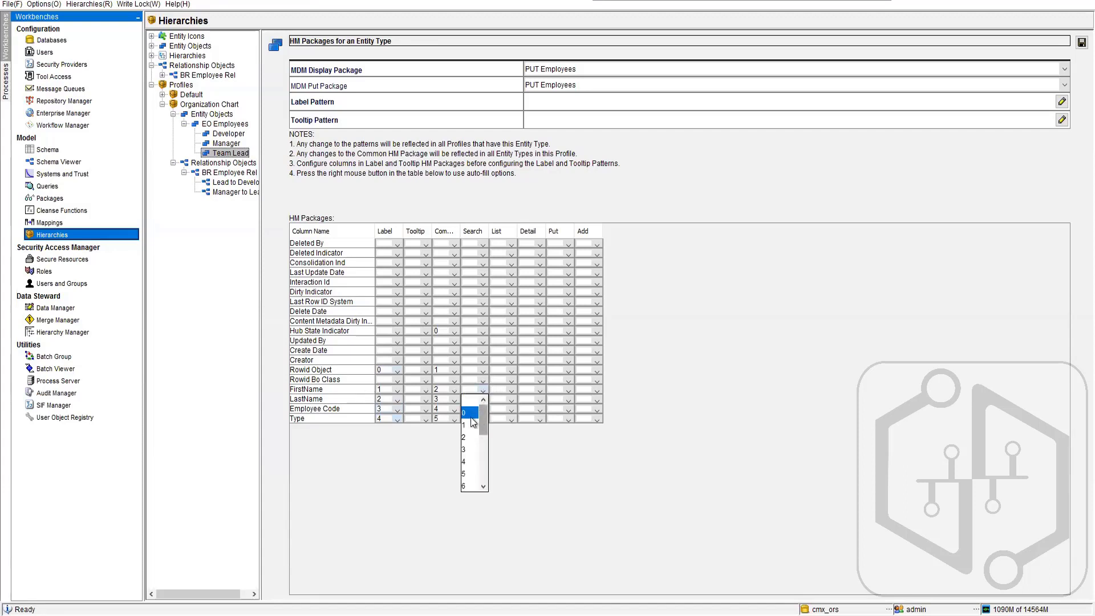
pyautogui.click(475, 424)
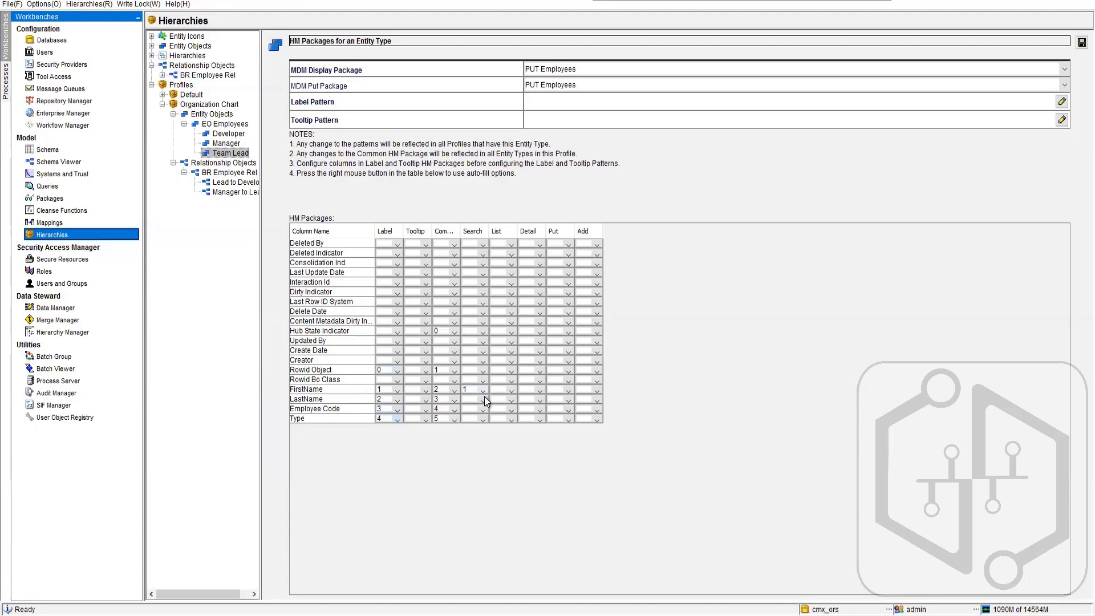
pyautogui.click(482, 398)
pyautogui.click(474, 418)
# - Number the Team Lead List package columns: FirstName 1, LastName 2, Employee Code 3, Type 4 and Rowid Object 0
pyautogui.click(509, 381)
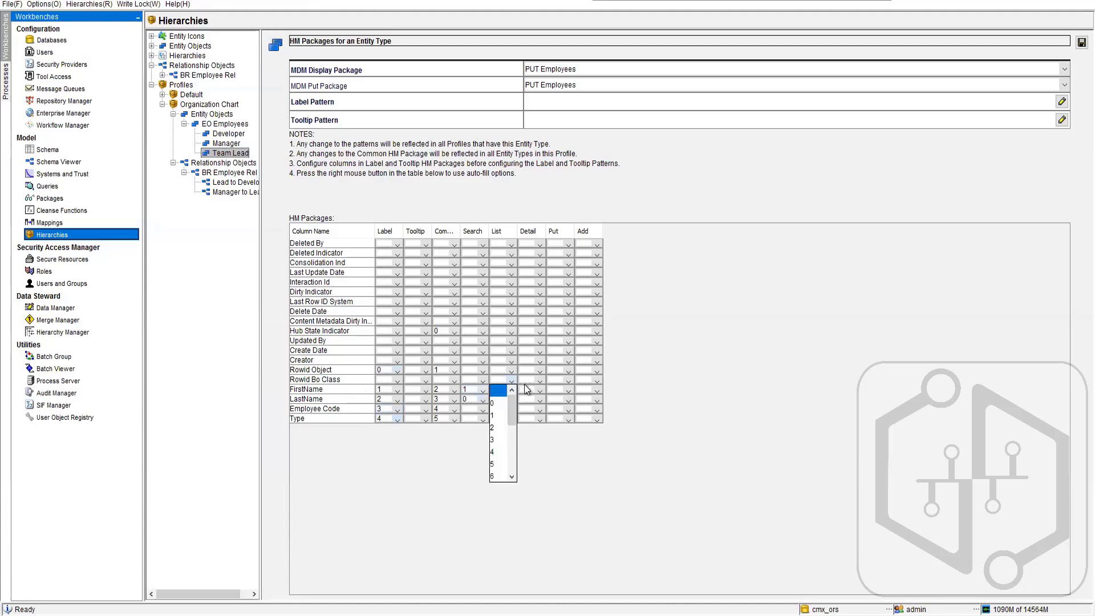
pyautogui.click(528, 436)
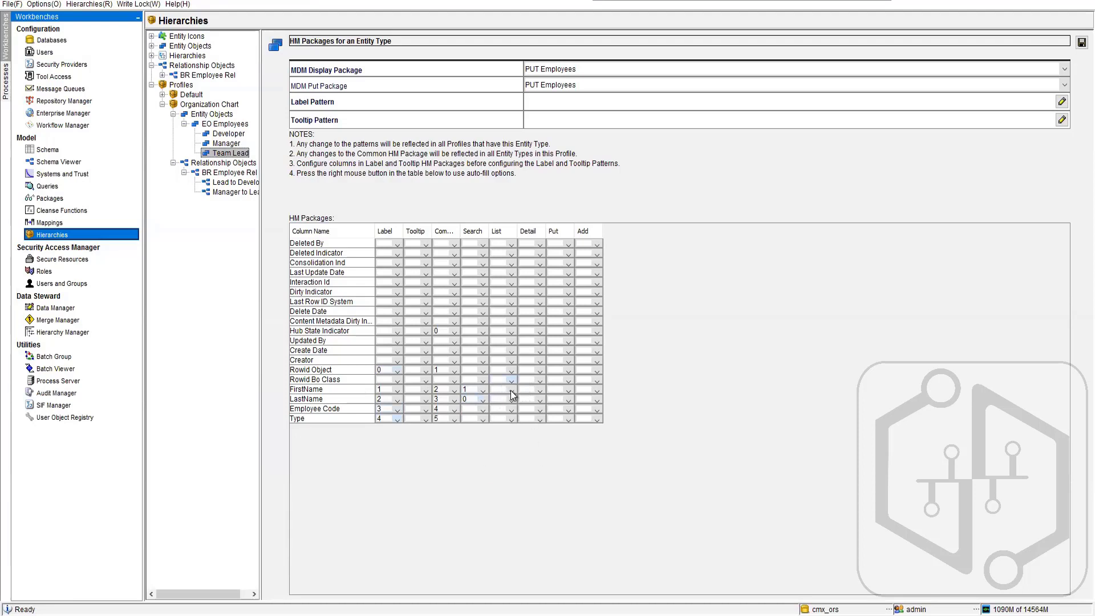
pyautogui.click(511, 391)
pyautogui.click(498, 426)
pyautogui.click(510, 400)
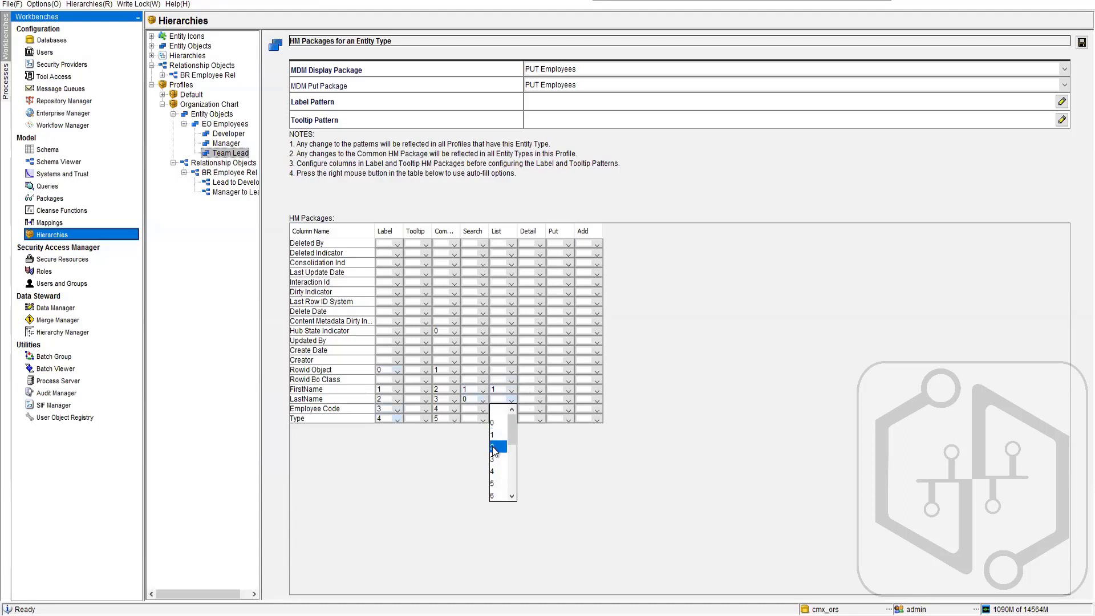
pyautogui.click(494, 450)
pyautogui.click(508, 408)
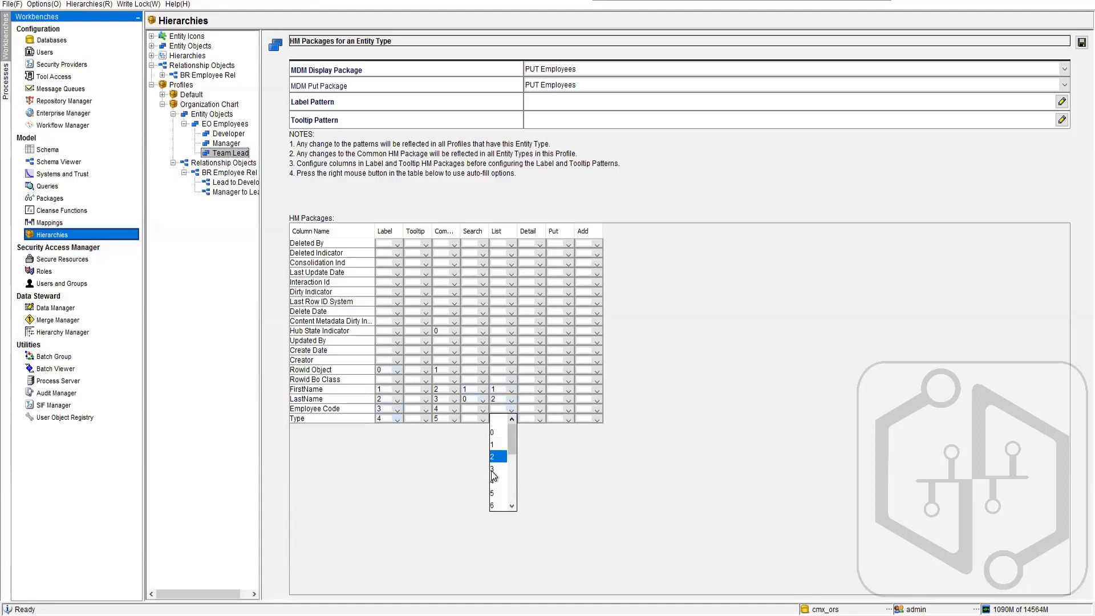
pyautogui.click(493, 470)
pyautogui.click(509, 418)
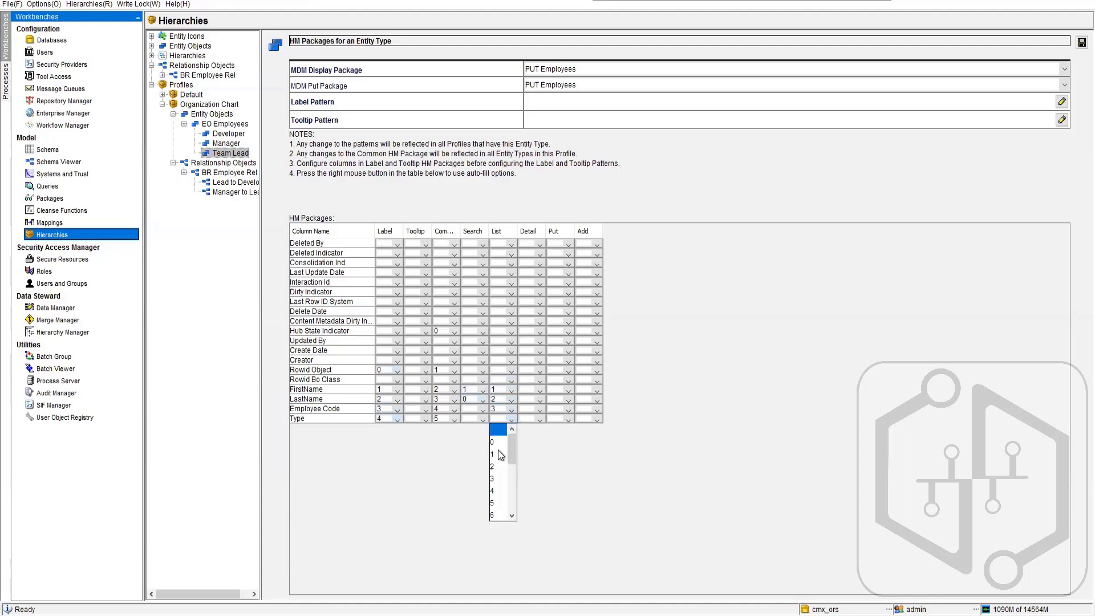
pyautogui.click(492, 490)
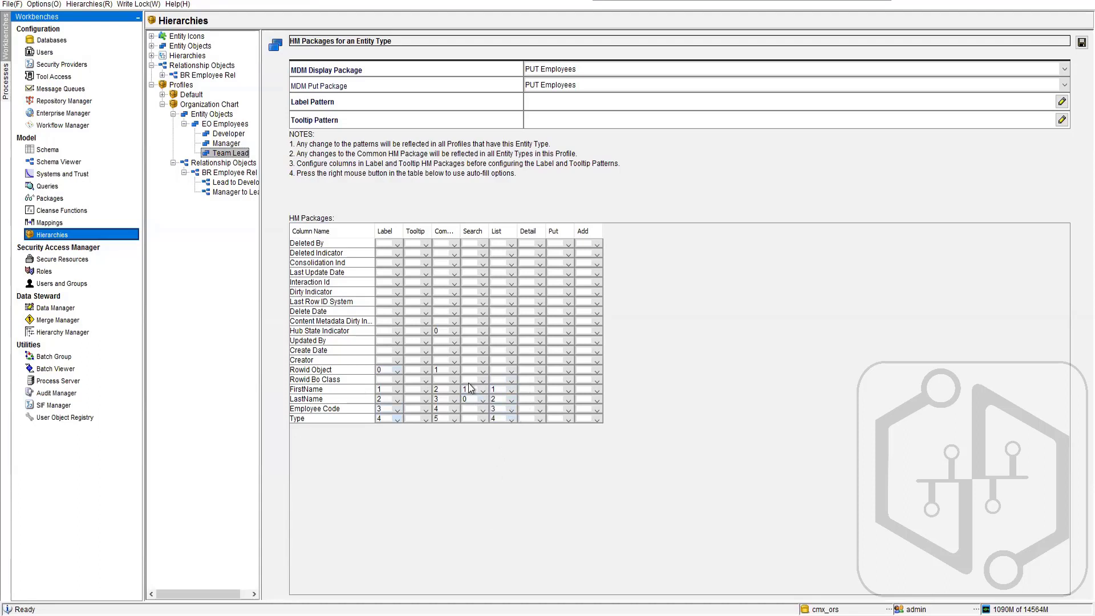
pyautogui.click(508, 369)
pyautogui.click(493, 412)
pyautogui.click(511, 369)
pyautogui.click(499, 401)
# - Number the Team Lead Detail package columns: Rowid Object 0, FirstName 1, LastName 2, Employee Code 3 and Type 4
pyautogui.click(539, 369)
pyautogui.click(523, 393)
pyautogui.click(540, 391)
pyautogui.click(538, 408)
pyautogui.click(540, 399)
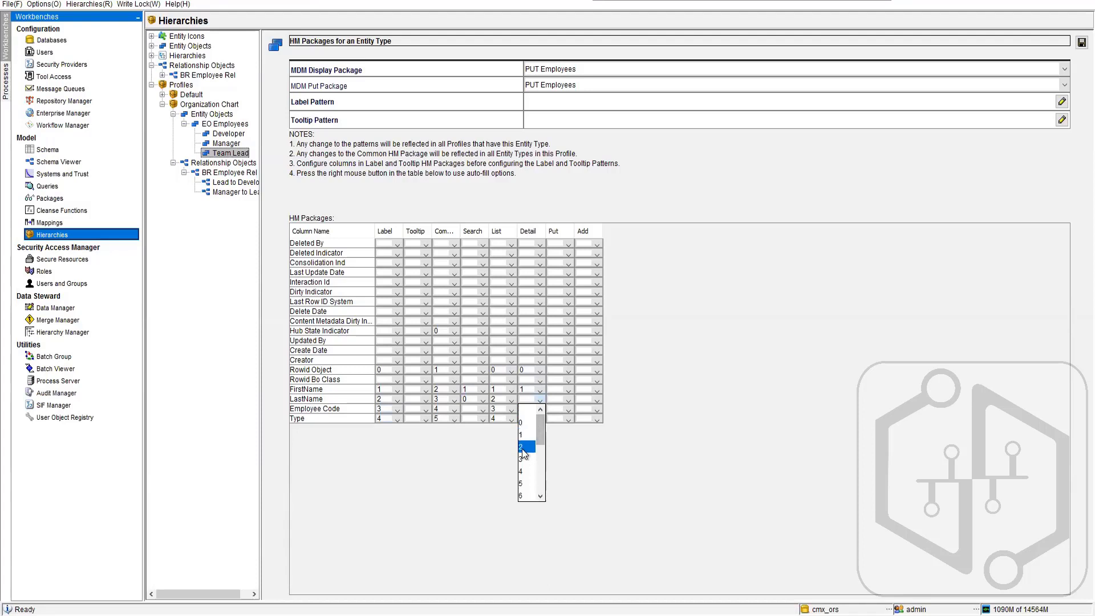
pyautogui.click(534, 428)
pyautogui.click(537, 411)
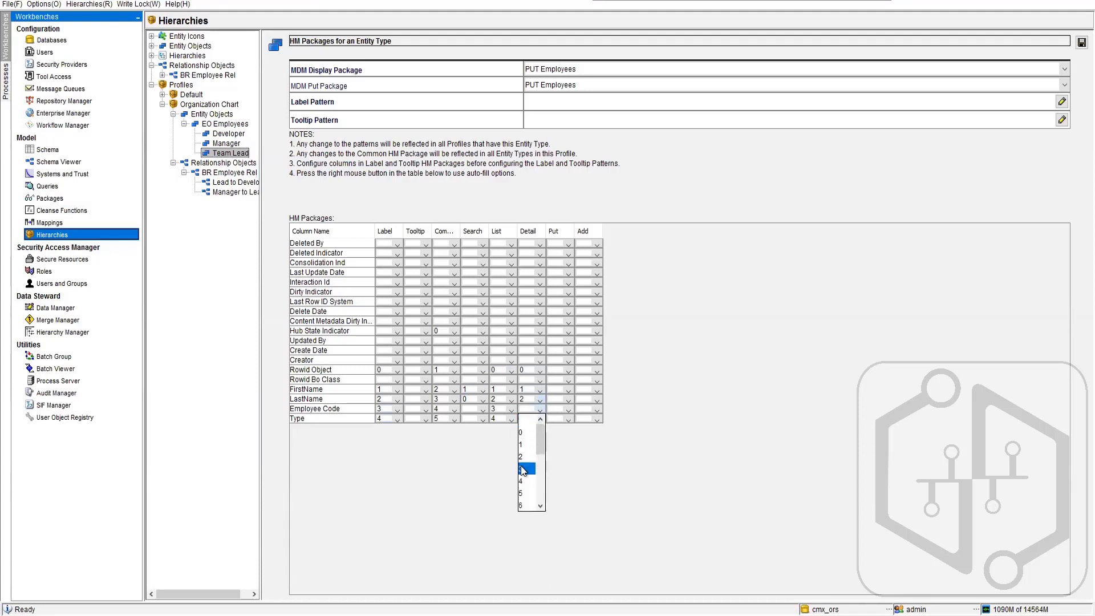
pyautogui.click(524, 468)
pyautogui.click(540, 420)
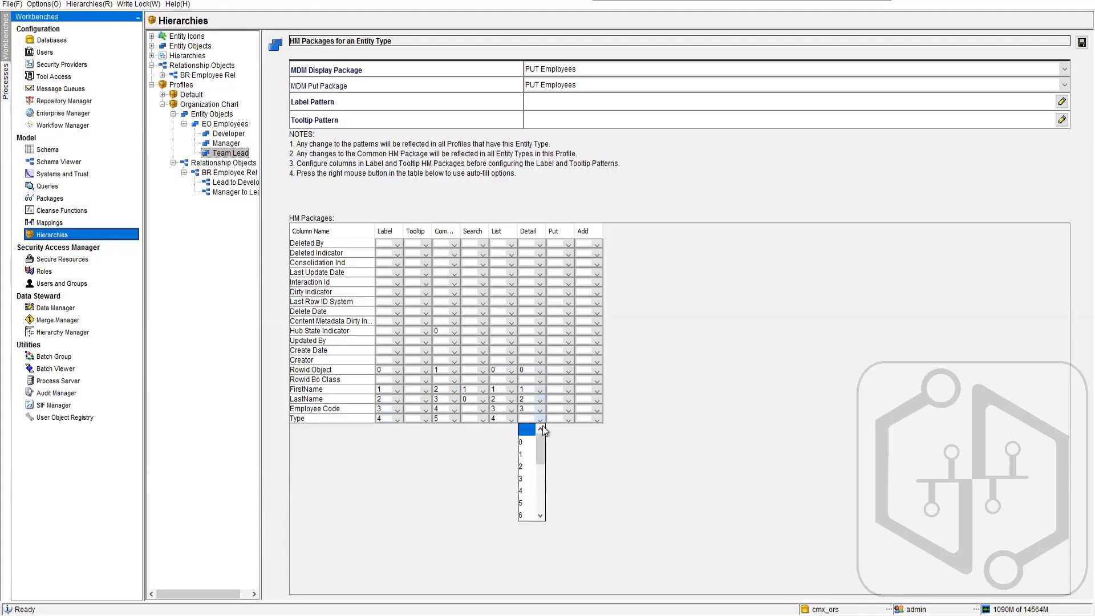
pyautogui.click(523, 491)
# - Number the Team Lead Put package columns: Rowid Object 0, FirstName 1, LastName 2, Employee Code 3 and Type 4
pyautogui.click(569, 371)
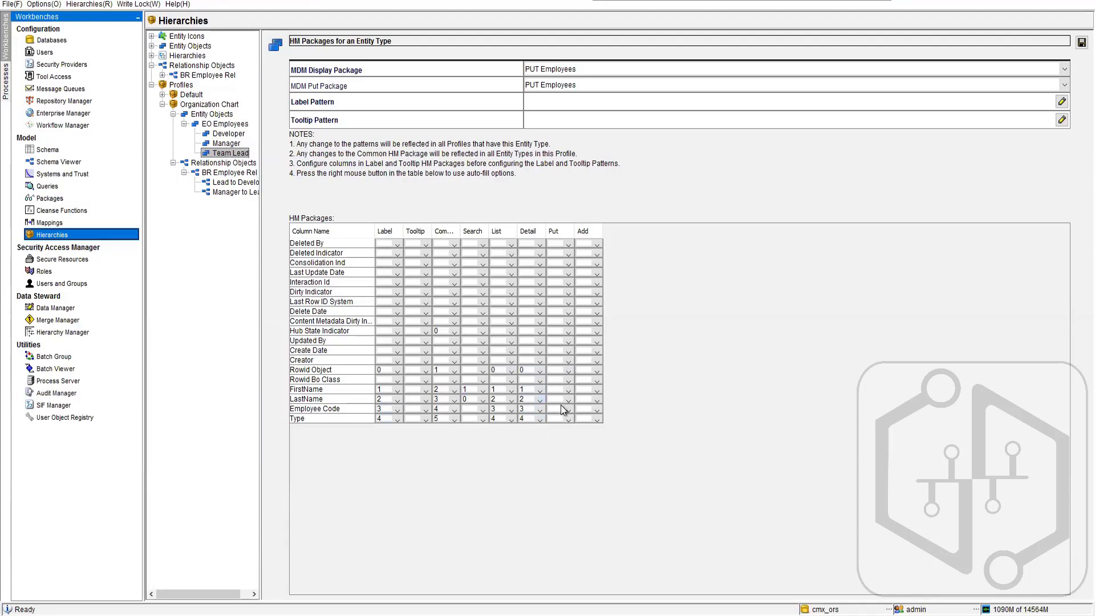
pyautogui.click(558, 395)
pyautogui.click(567, 392)
pyautogui.click(559, 424)
pyautogui.click(569, 398)
pyautogui.click(560, 445)
pyautogui.click(568, 409)
pyautogui.click(555, 464)
pyautogui.click(568, 420)
pyautogui.click(554, 491)
# - Number the Team Lead Add package columns Rowid Object 0, FirstName 1, LastName 1, Employee Code and Type 4, and try to save
pyautogui.click(596, 371)
pyautogui.click(590, 395)
pyautogui.click(597, 390)
pyautogui.click(587, 426)
pyautogui.click(595, 400)
pyautogui.press('Down')
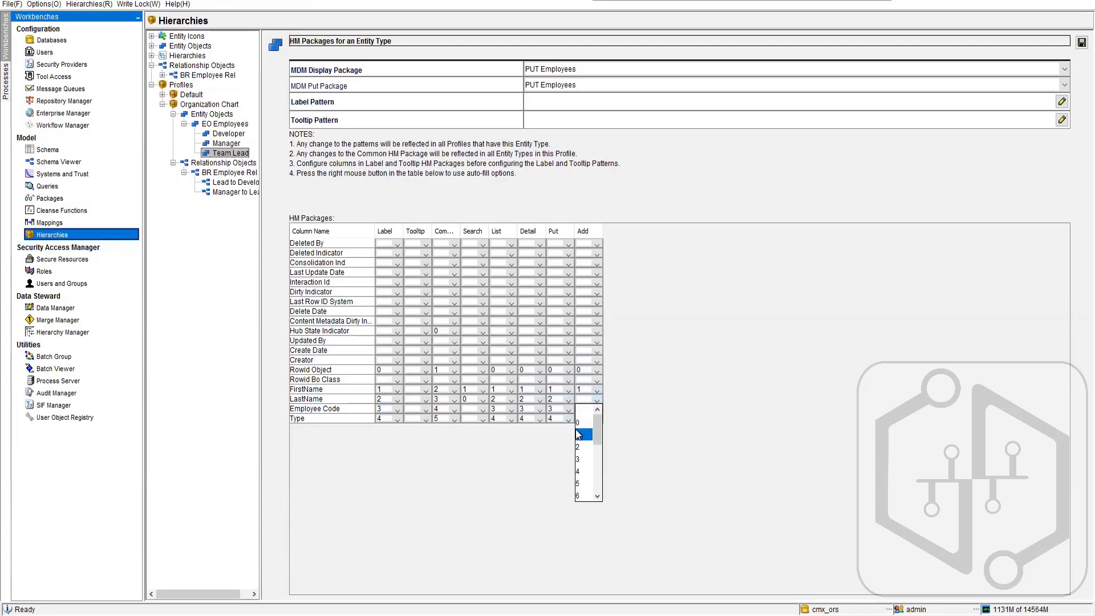
pyautogui.press('Return')
pyautogui.click(597, 415)
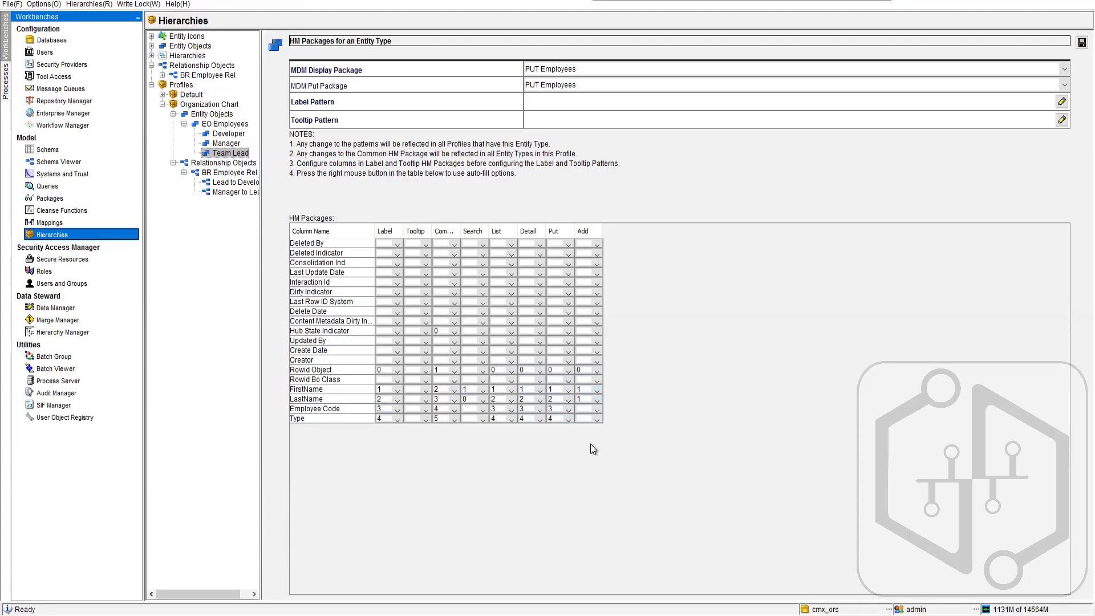
pyautogui.click(590, 443)
pyautogui.click(596, 419)
pyautogui.click(579, 490)
pyautogui.click(1082, 43)
pyautogui.click(733, 338)
# - Set the Team Lead label pattern to {FirstName}{LastName}{Employee Code}
pyautogui.click(541, 102)
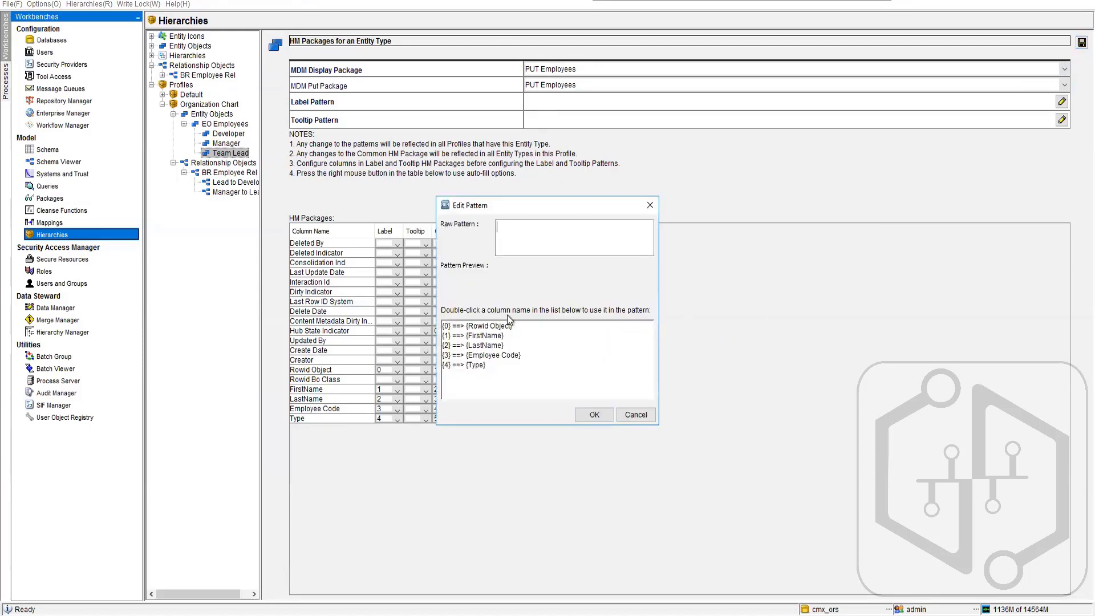
pyautogui.doubleClick(482, 336)
pyautogui.click(483, 345)
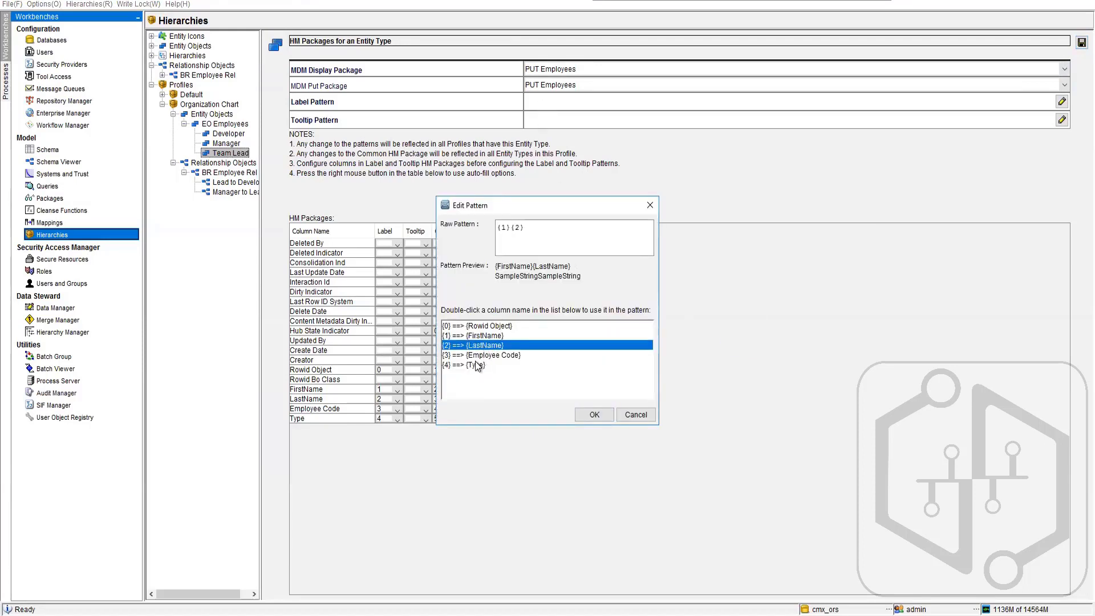
pyautogui.doubleClick(479, 355)
pyautogui.click(591, 415)
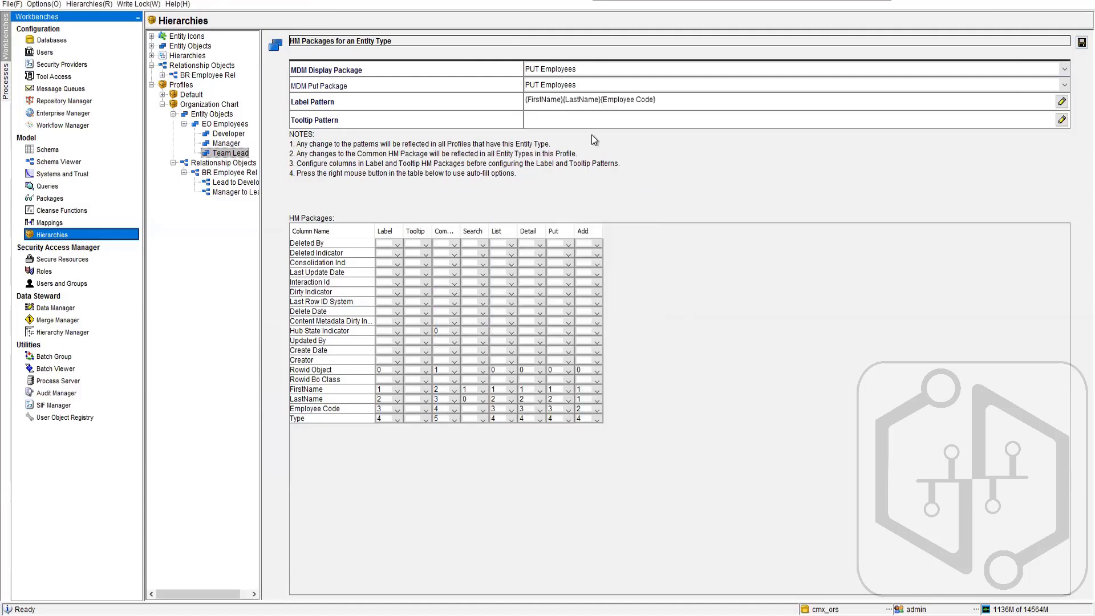
# - Number FirstName 1 in the Team Lead Tooltip package and set the tooltip pattern to {FirstName}
pyautogui.click(581, 125)
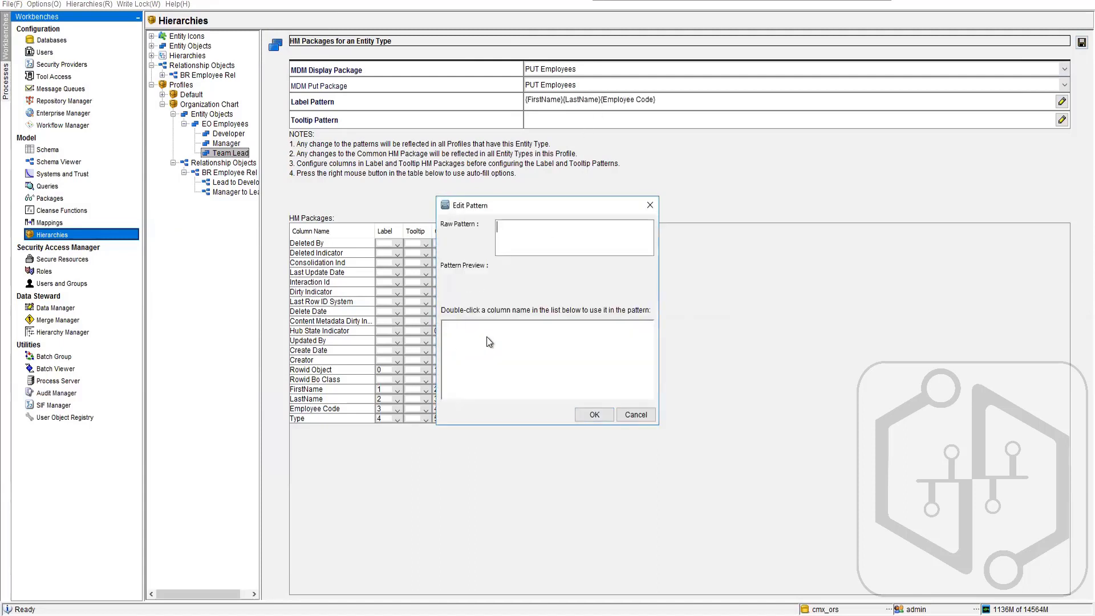
pyautogui.click(632, 413)
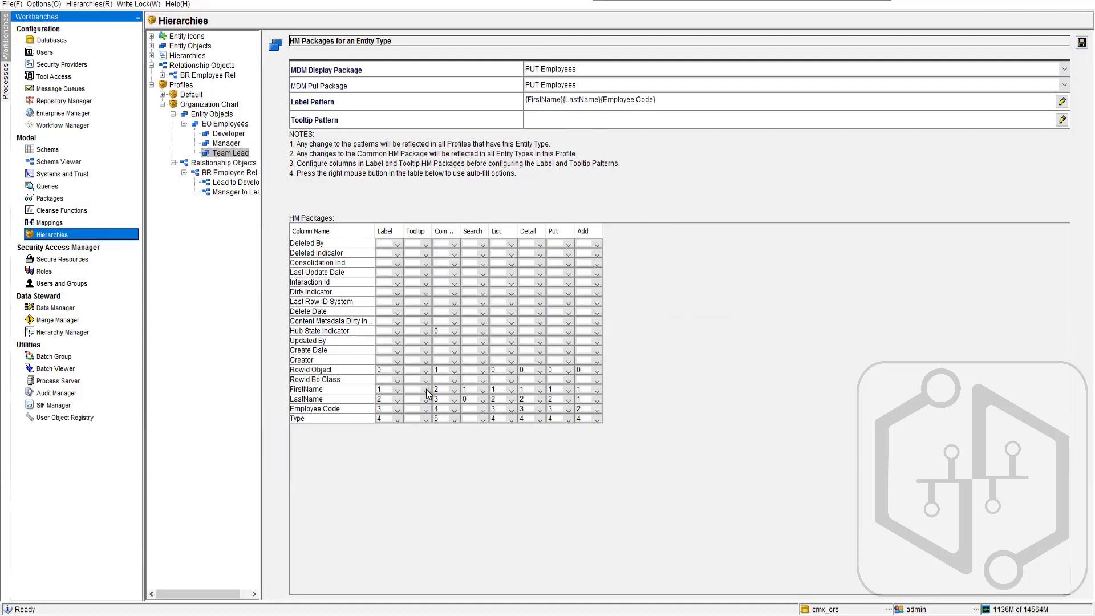
pyautogui.click(428, 391)
pyautogui.click(418, 420)
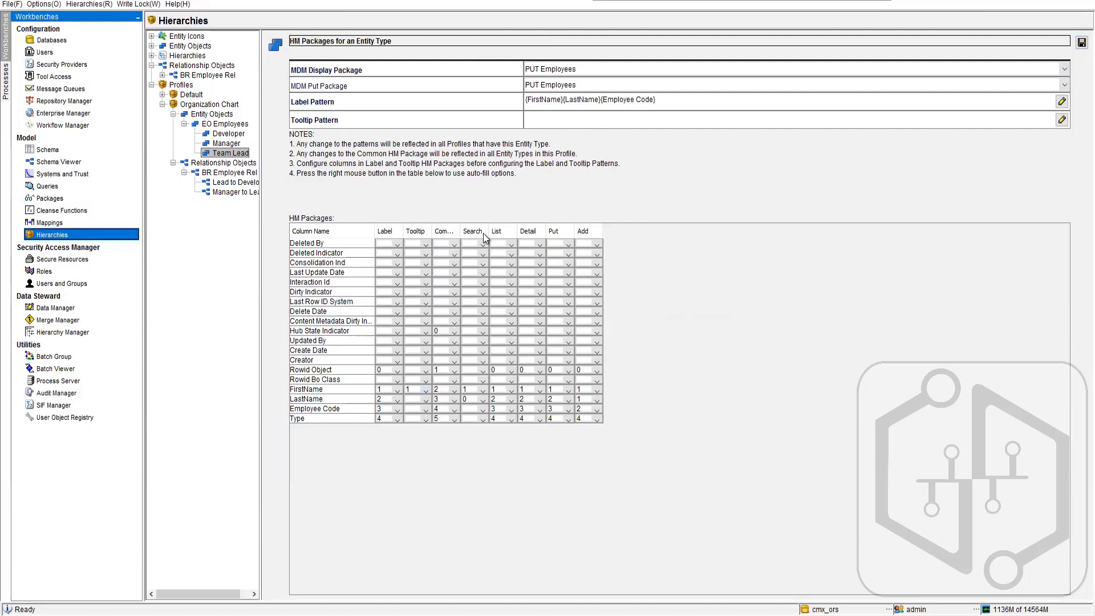
pyautogui.click(587, 125)
pyautogui.doubleClick(468, 327)
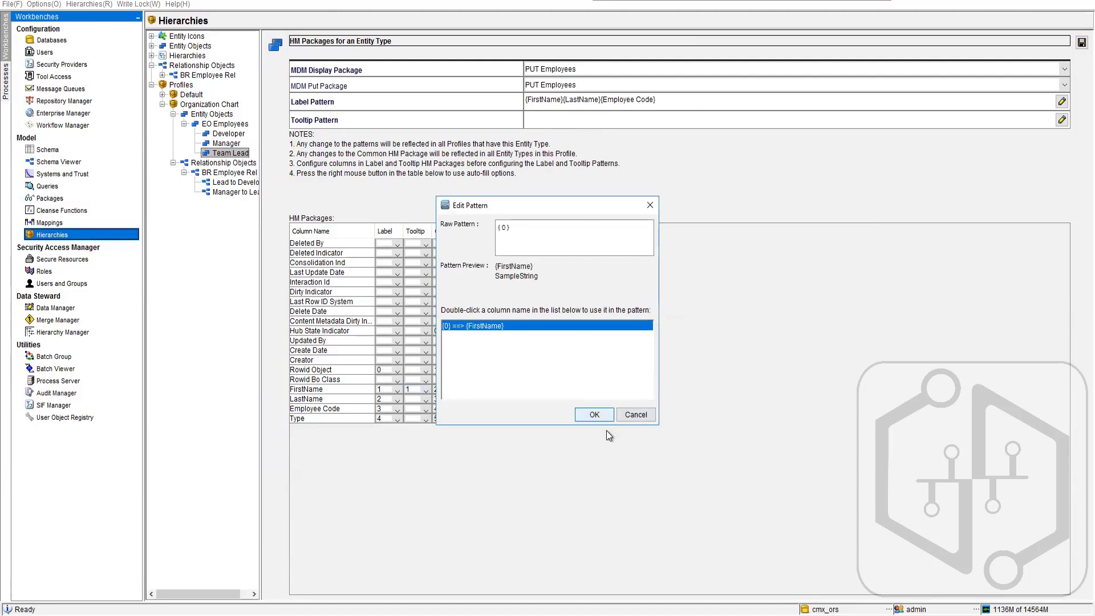
pyautogui.click(594, 415)
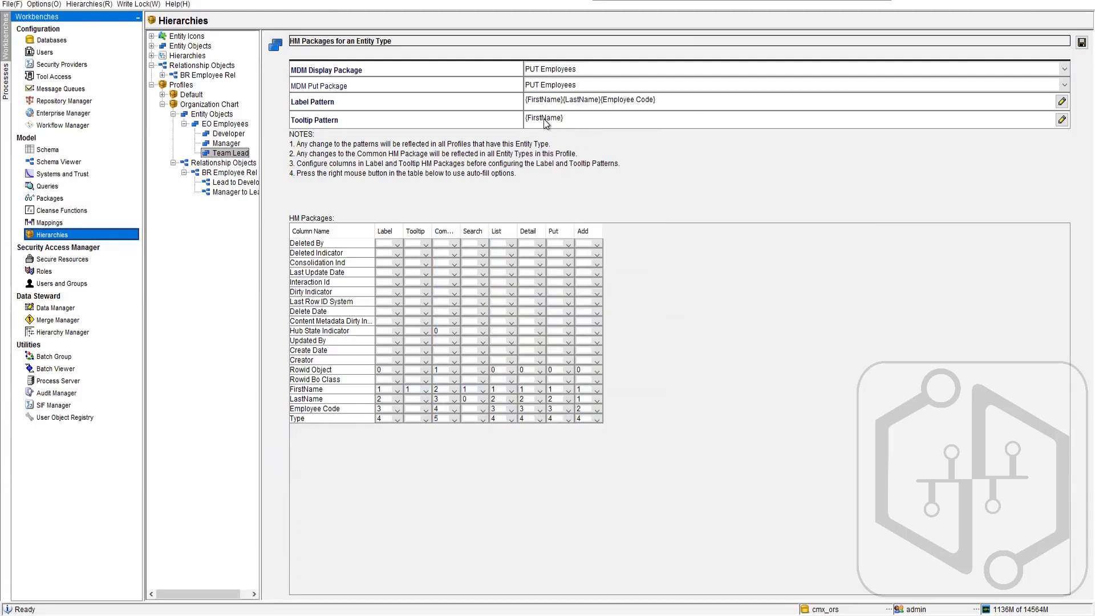
# - Renumber FirstName to 0 in the Team Lead Tooltip package and try to save the HM packages
pyautogui.click(426, 391)
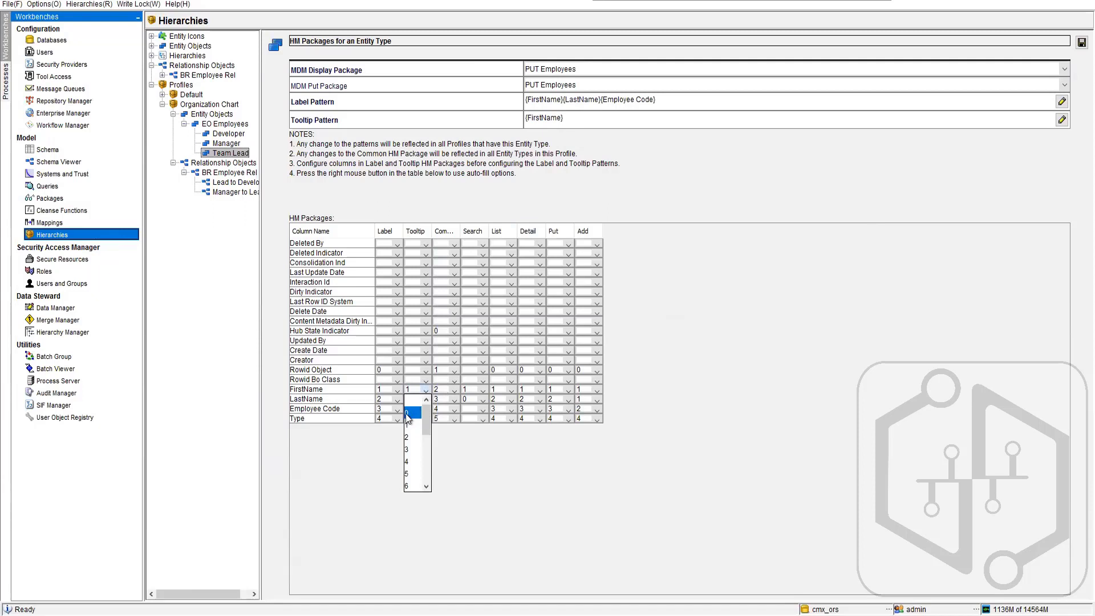
pyautogui.click(405, 414)
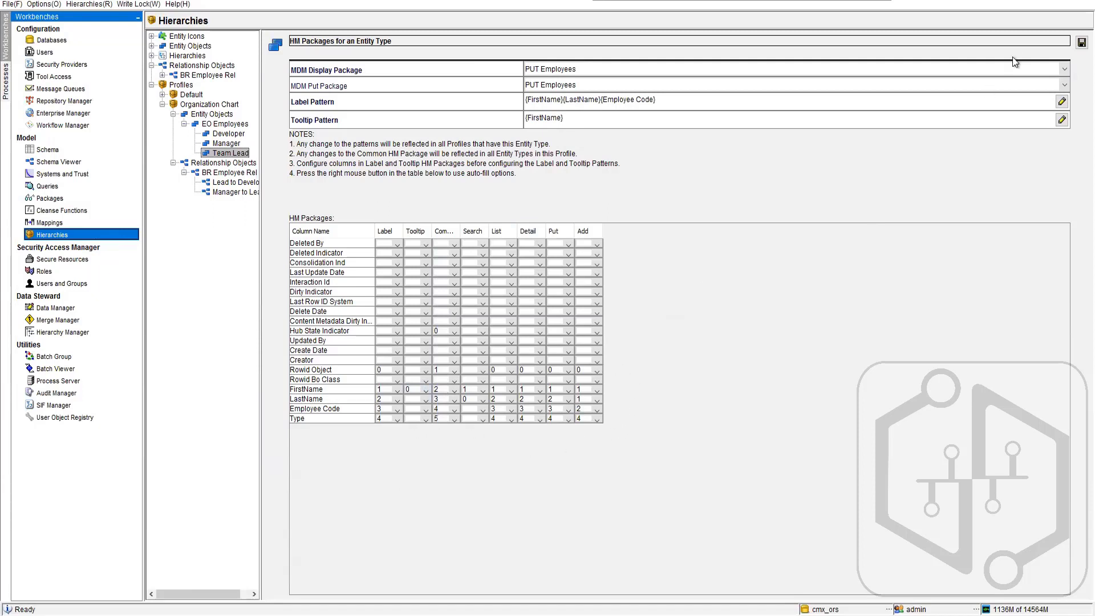
pyautogui.click(1081, 42)
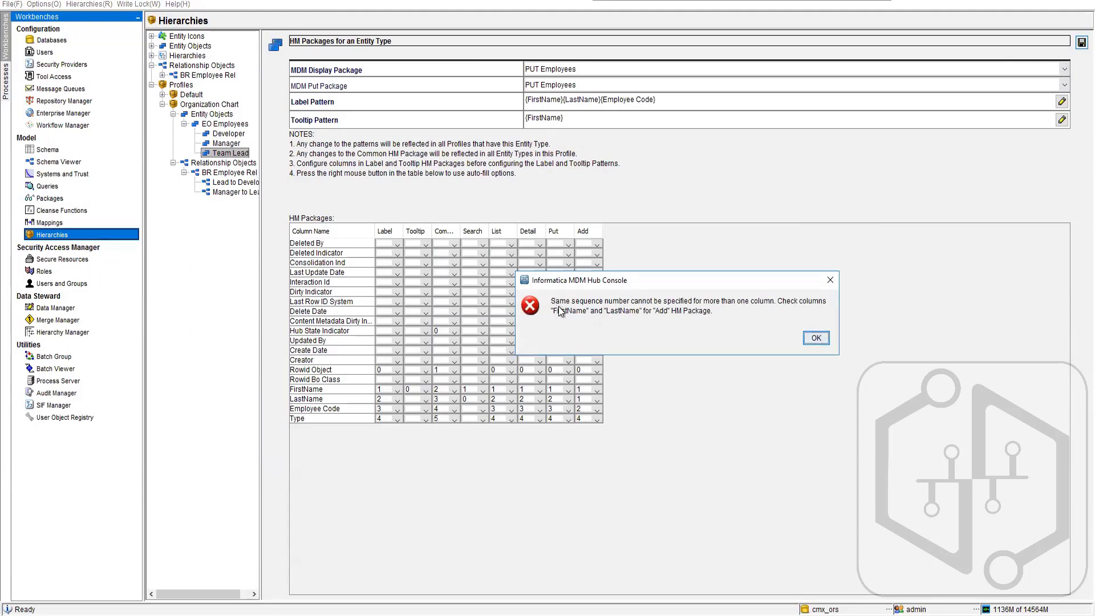
pyautogui.click(816, 338)
# - Clear the Team Lead tooltip pattern and rebuild it from the FirstName column
pyautogui.click(580, 120)
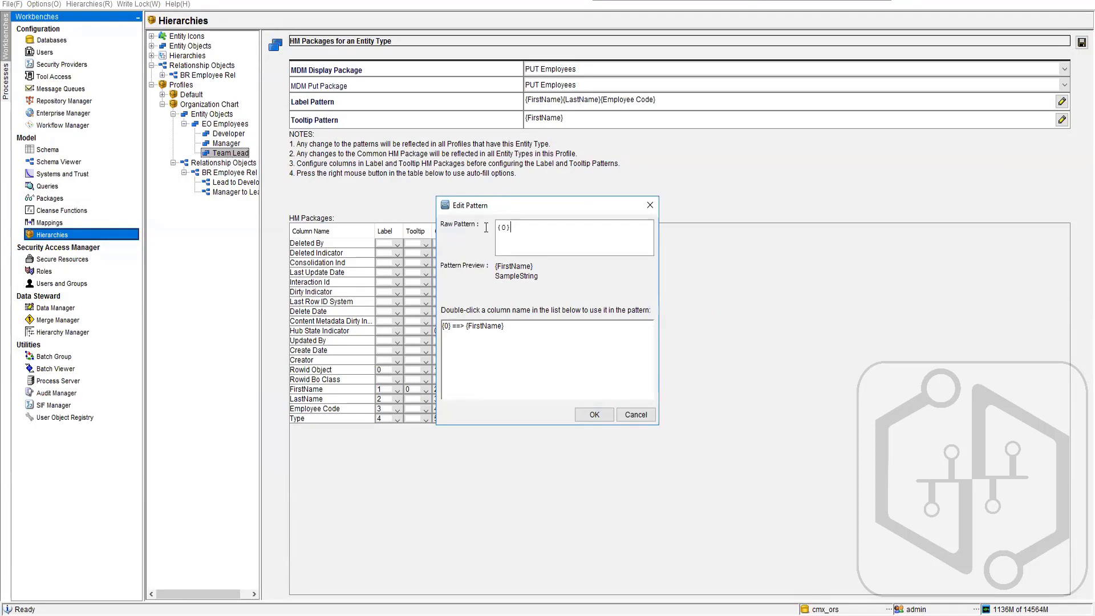
pyautogui.press('BackSpace')
pyautogui.click(488, 327)
pyautogui.doubleClick(488, 327)
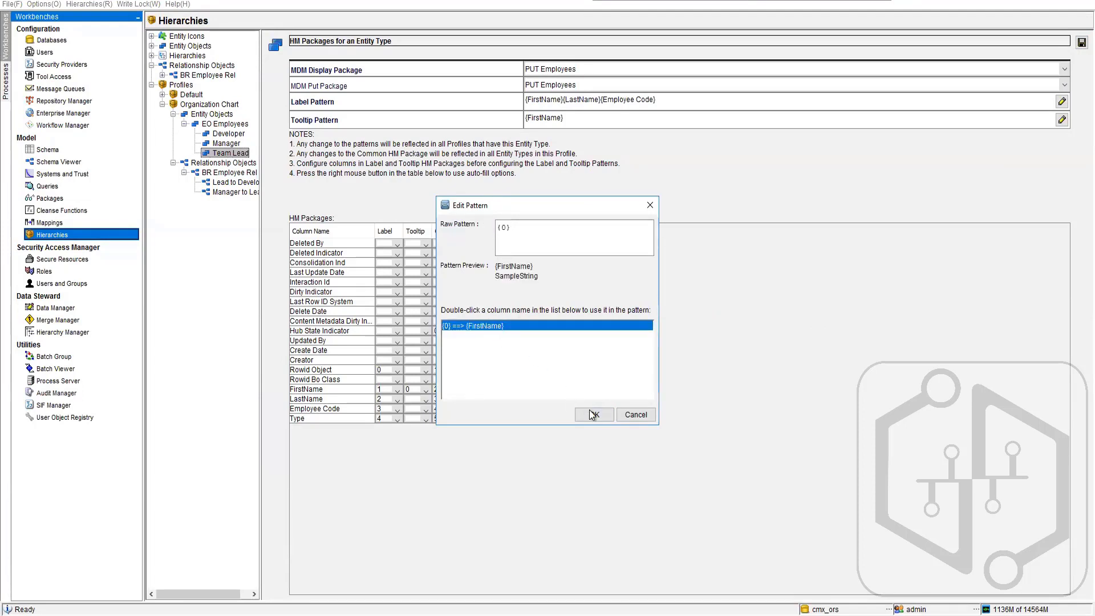
pyautogui.click(594, 414)
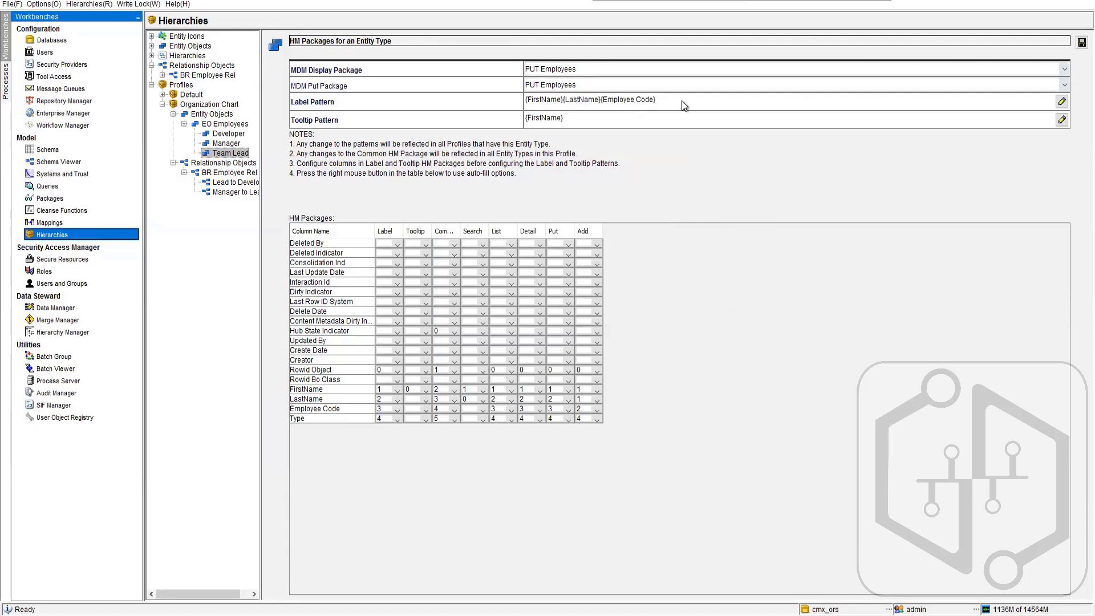
# - Append {Type} to the Team Lead label pattern and try to save the HM packages
pyautogui.click(1061, 102)
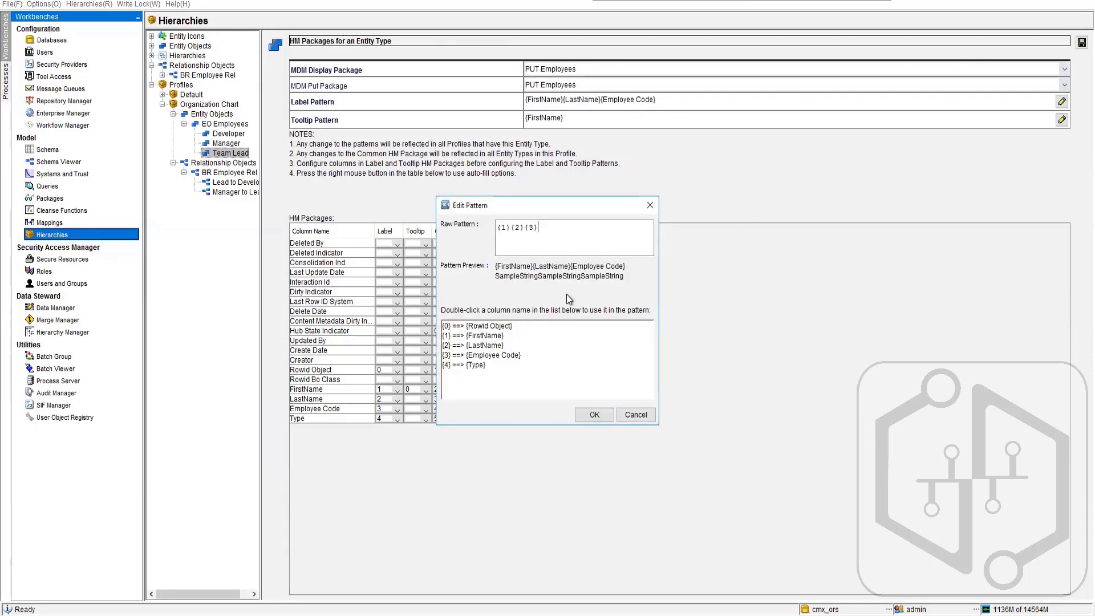
pyautogui.doubleClick(488, 364)
pyautogui.click(594, 414)
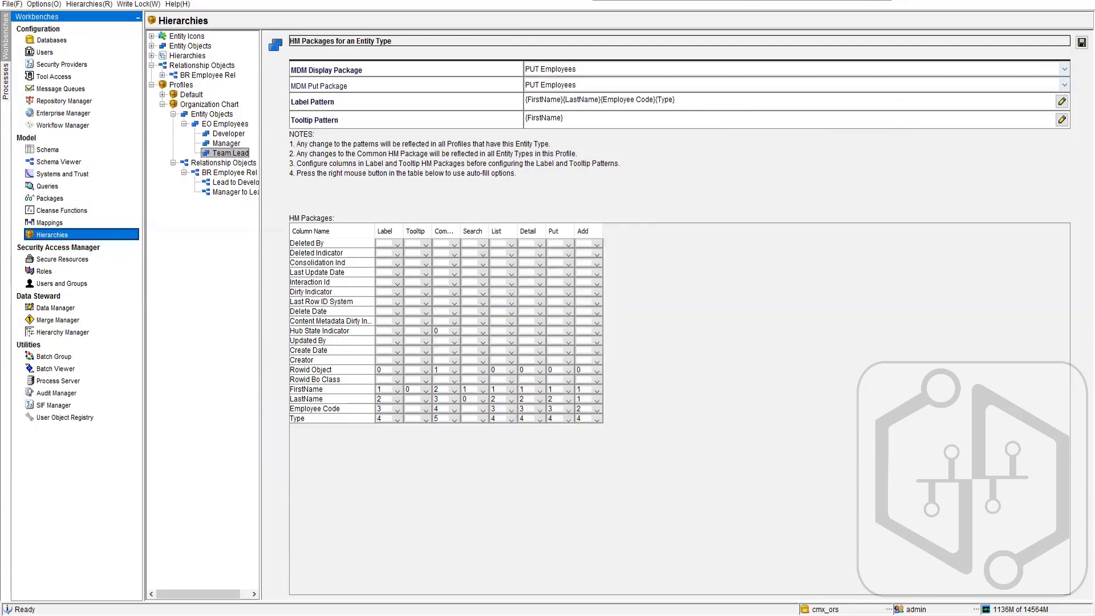
pyautogui.click(1081, 42)
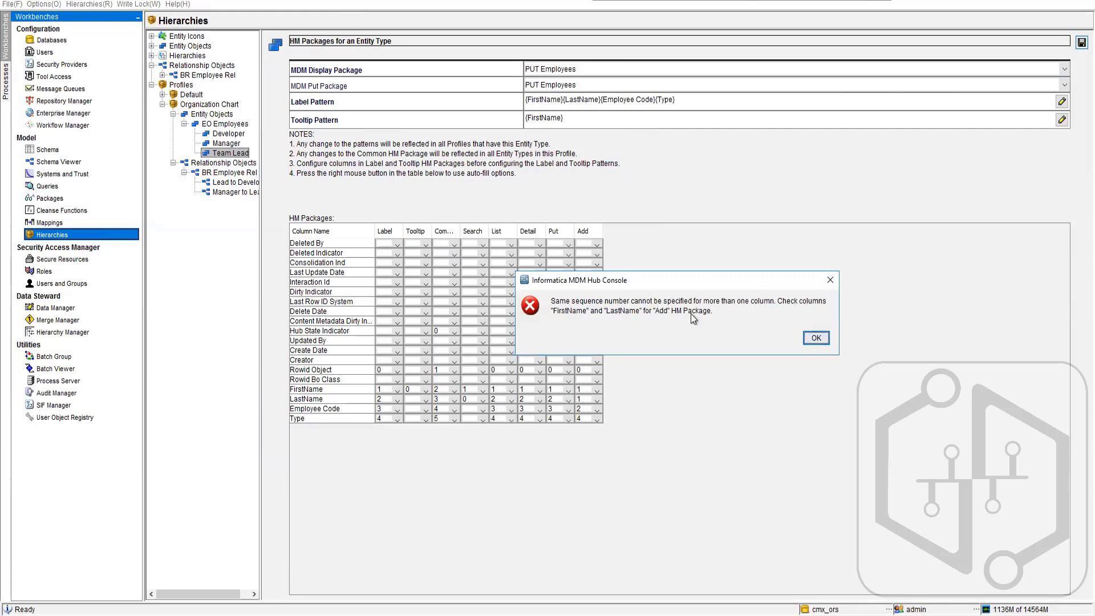
pyautogui.click(816, 339)
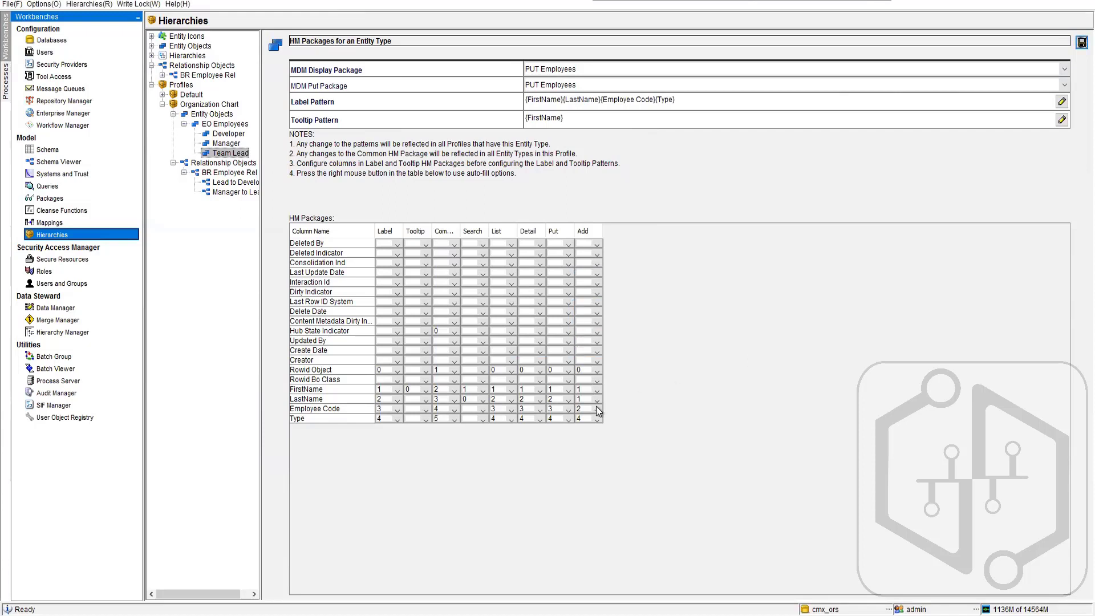
# - Give LastName and Employee Code unique sequence numbers in the Team Lead Add package and save the HM packages
pyautogui.click(596, 399)
pyautogui.click(582, 447)
pyautogui.click(596, 410)
pyautogui.click(581, 470)
pyautogui.click(1081, 43)
# - Open the Batch Viewer and check the status and metrics of the June 13 match and merge run for BO Party
pyautogui.click(71, 368)
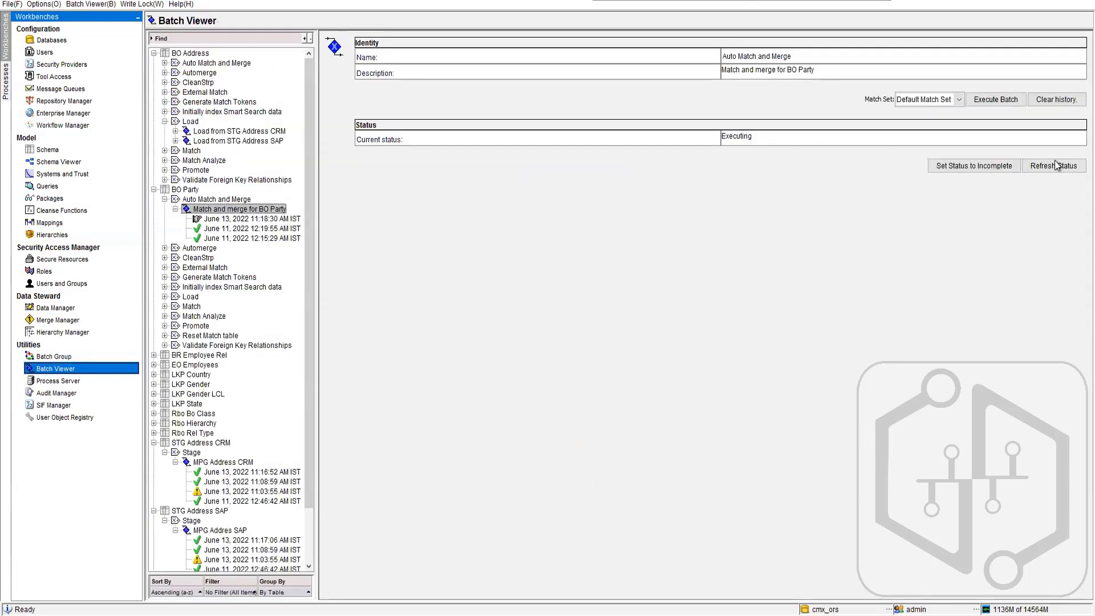
pyautogui.click(1069, 168)
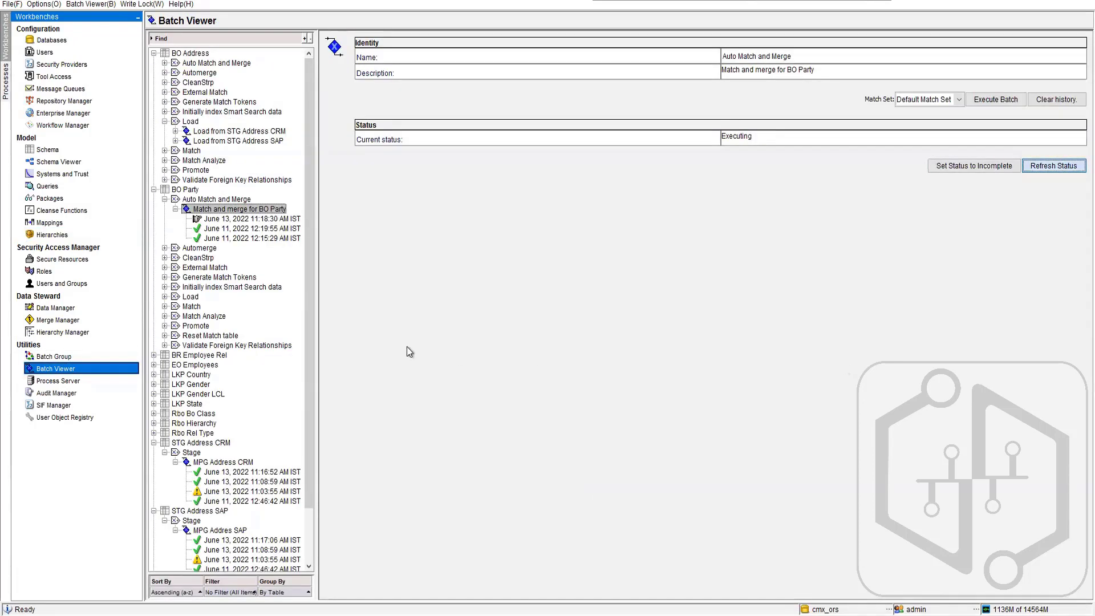
pyautogui.click(257, 220)
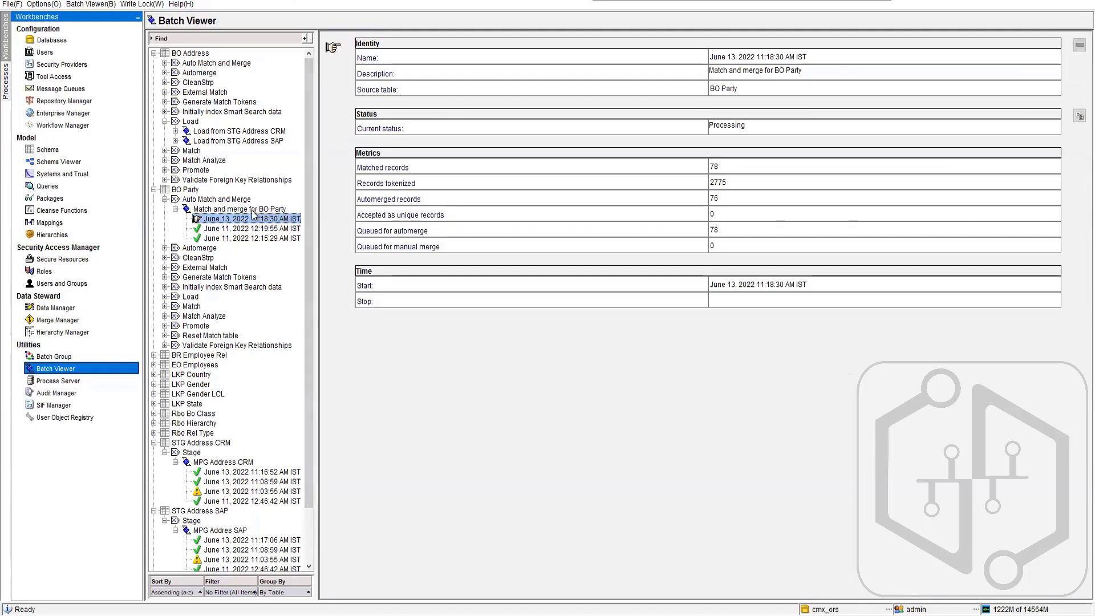
pyautogui.click(265, 212)
pyautogui.click(265, 219)
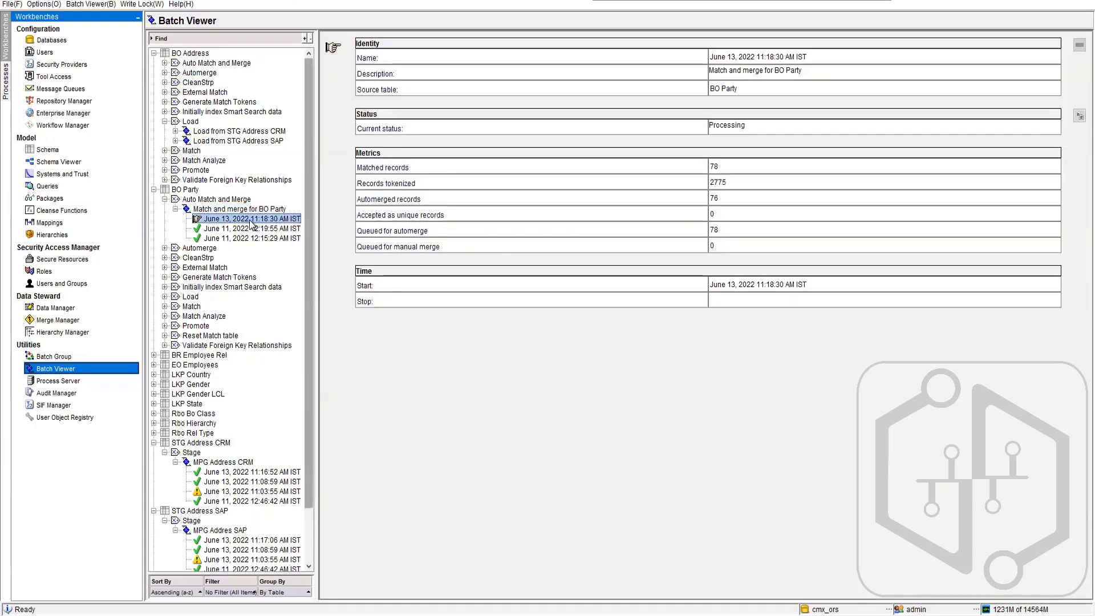
pyautogui.click(261, 209)
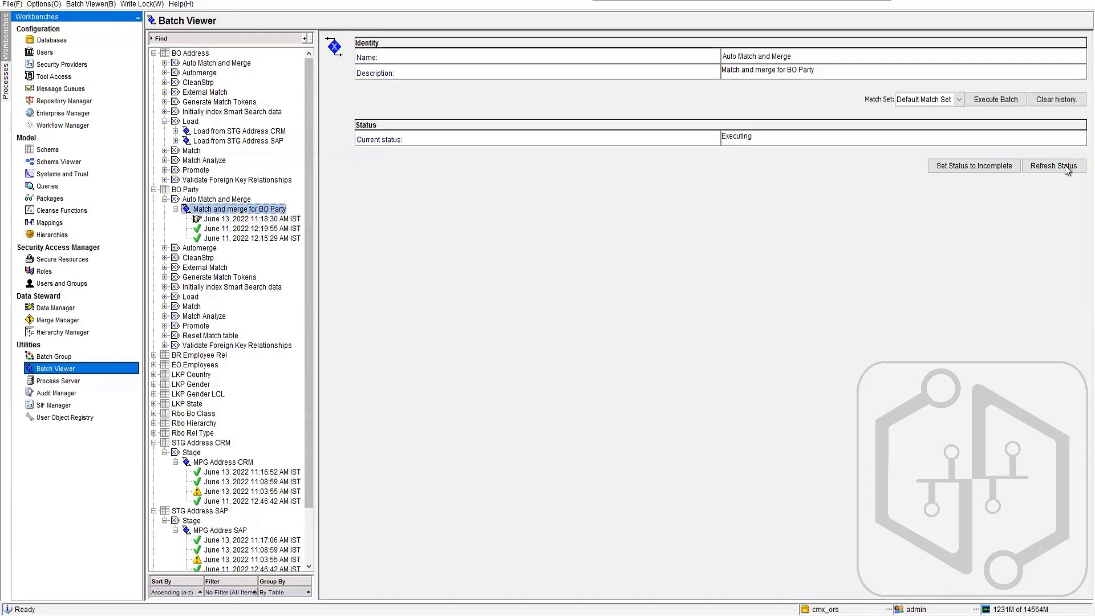
# - Try the duplicate match set for the BO Party match and merge batch and refresh its status
pyautogui.click(958, 99)
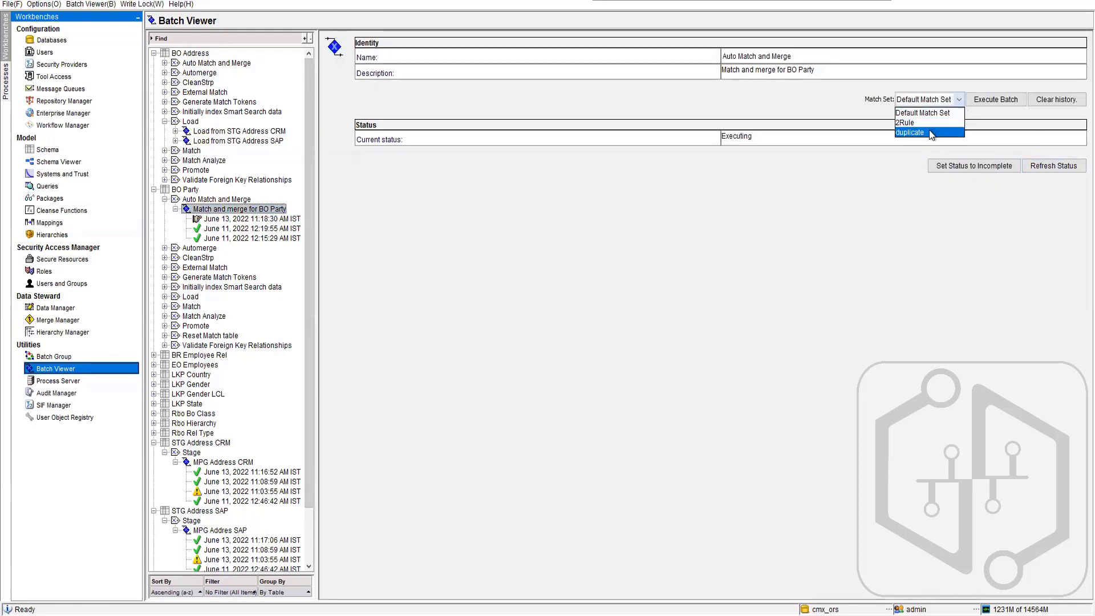
pyautogui.click(935, 133)
pyautogui.click(1046, 167)
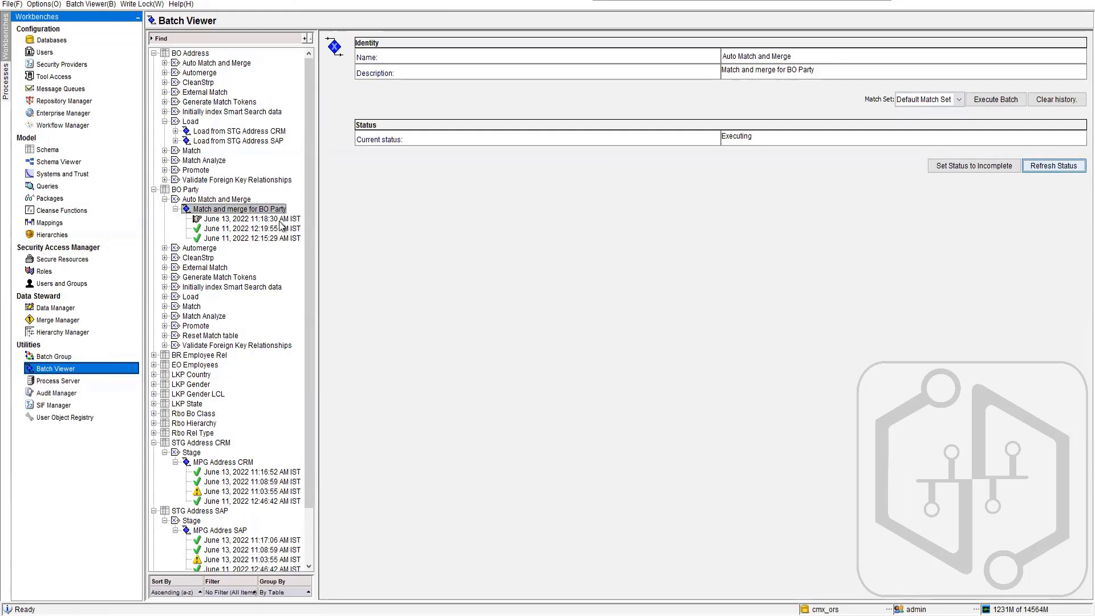
# - Examine the matched and queued-for-automerge metrics of the June 13 BO Party run, and refresh the batch status again
pyautogui.click(255, 219)
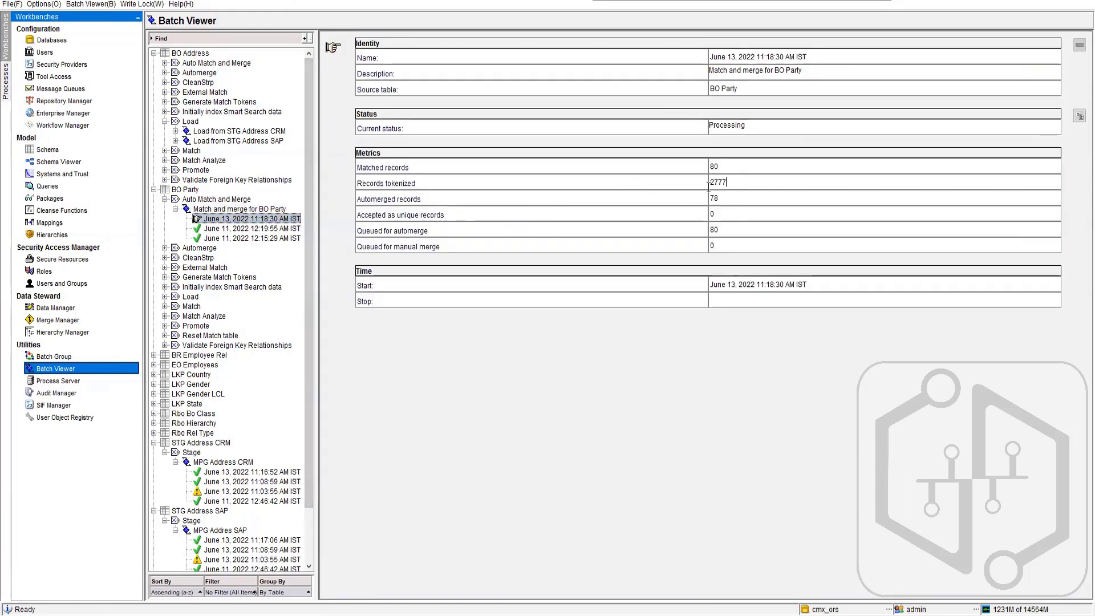
pyautogui.doubleClick(714, 230)
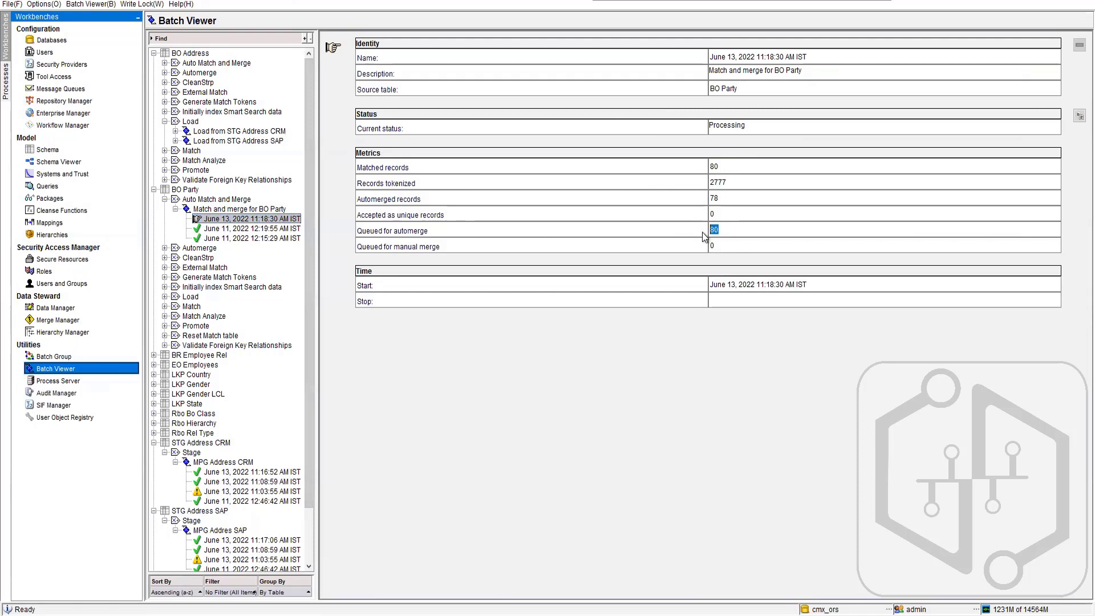
pyautogui.doubleClick(713, 166)
pyautogui.click(239, 210)
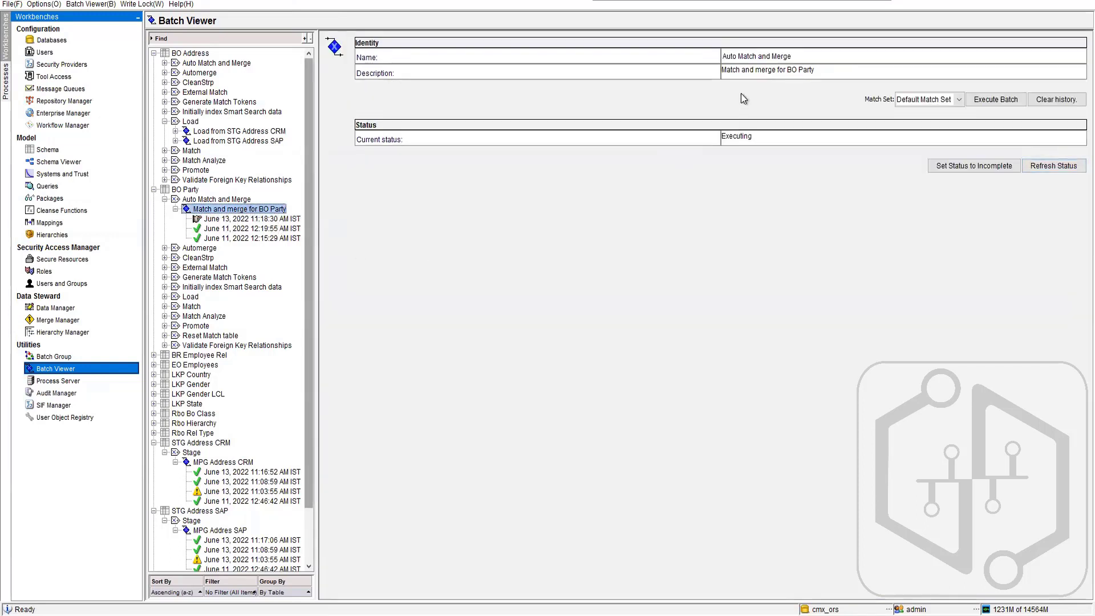
pyautogui.click(1068, 169)
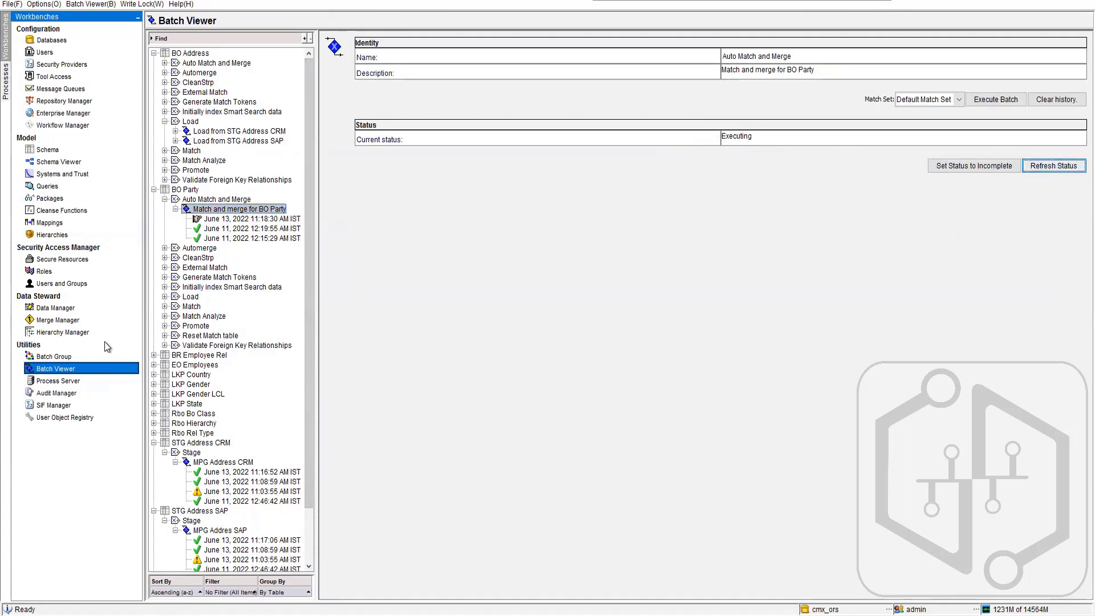
# - Switch to Oracle SQL Developer, refresh the C_BO_PARTY data and examine its CONSOLIDATION_IND values, returning to the MDM Hub Console when done
pyautogui.moveTo(181, 614)
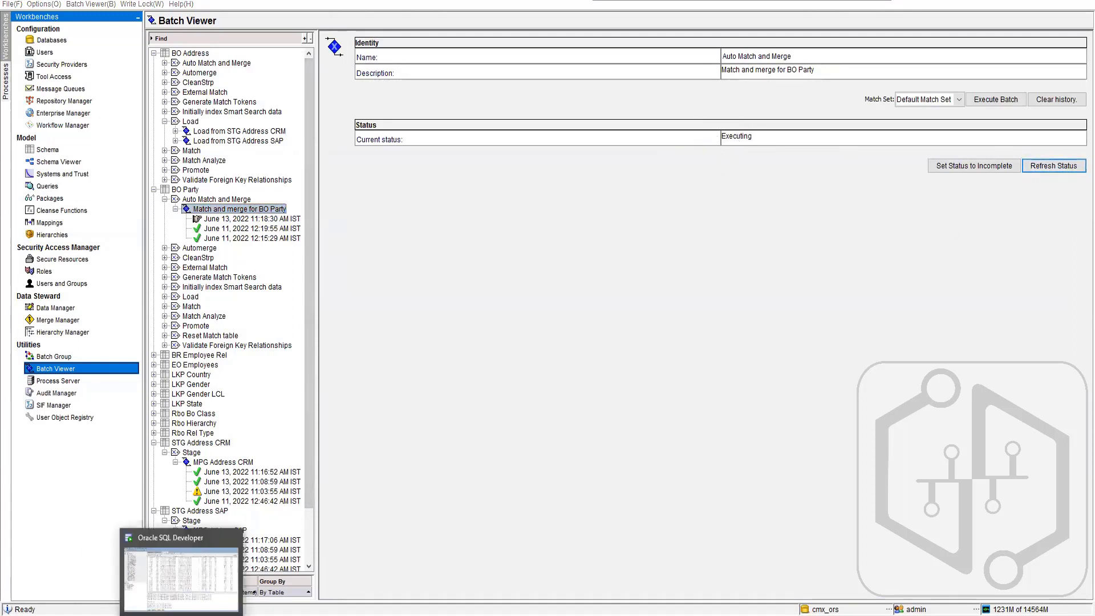
pyautogui.click(181, 578)
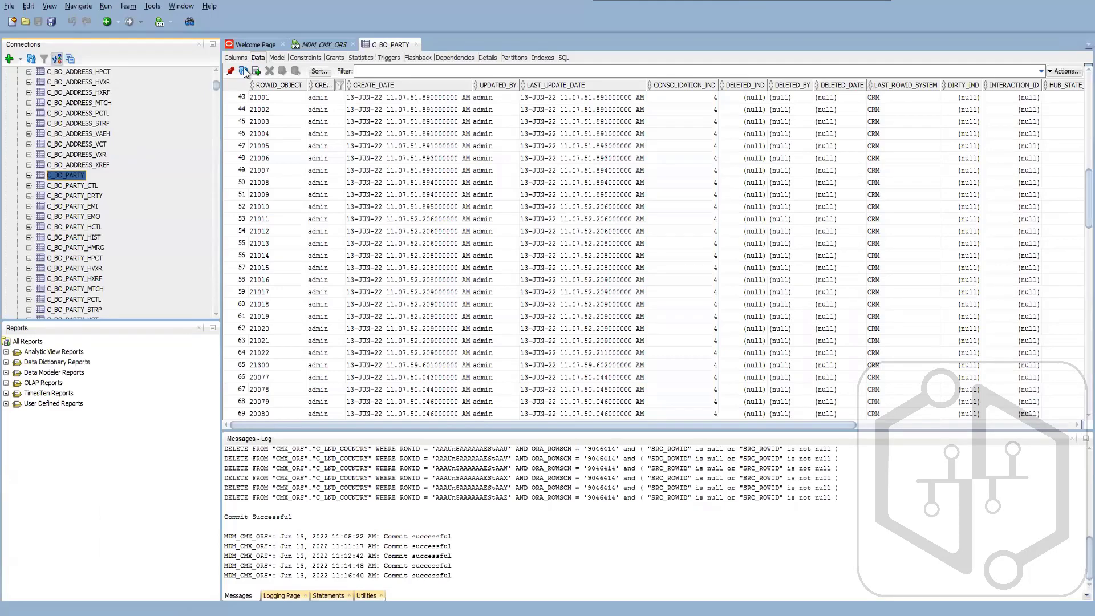
pyautogui.click(243, 72)
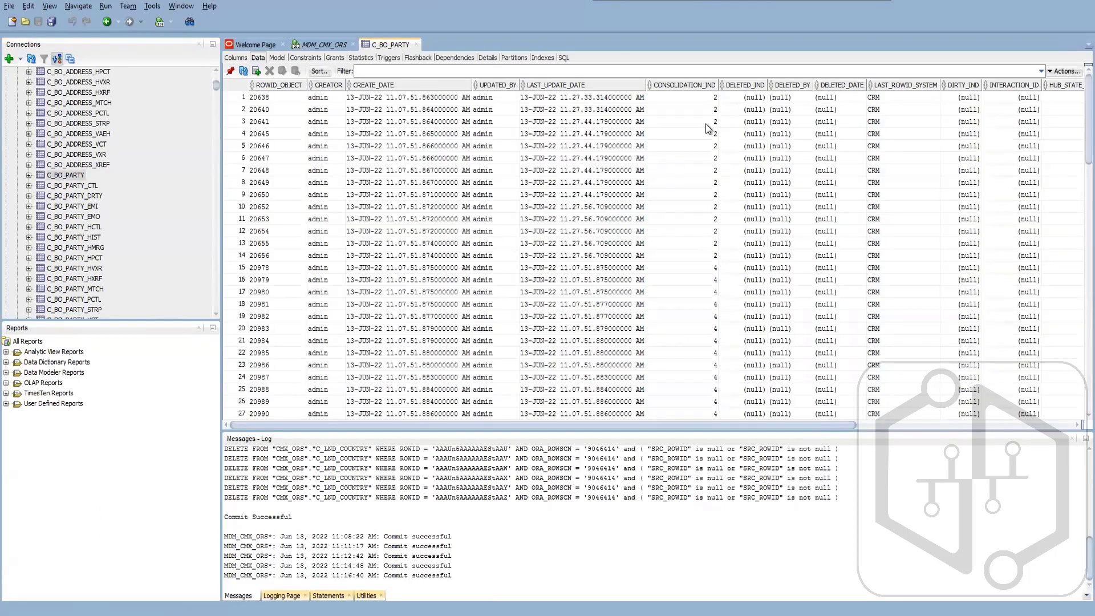
pyautogui.click(704, 268)
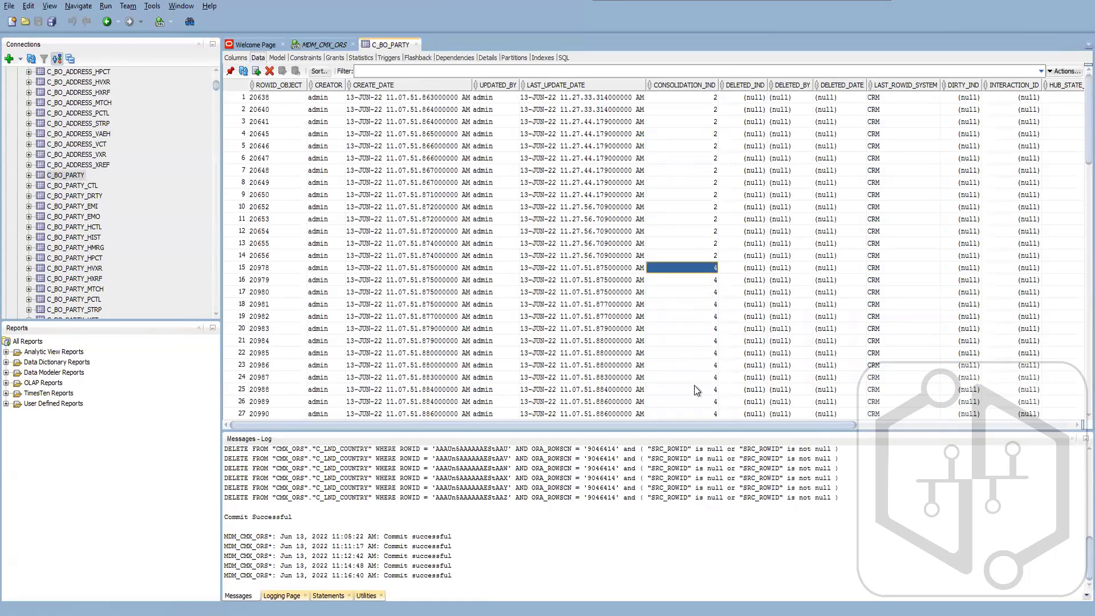
pyautogui.scroll(-7, 696, 390)
pyautogui.scroll(-6, 695, 390)
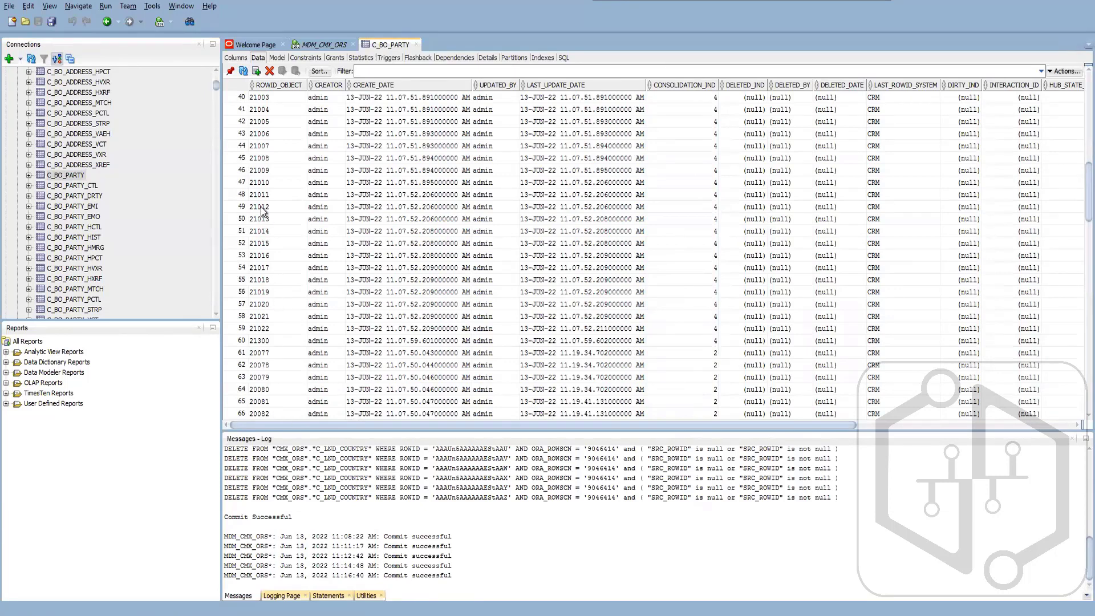
pyautogui.click(1021, 1)
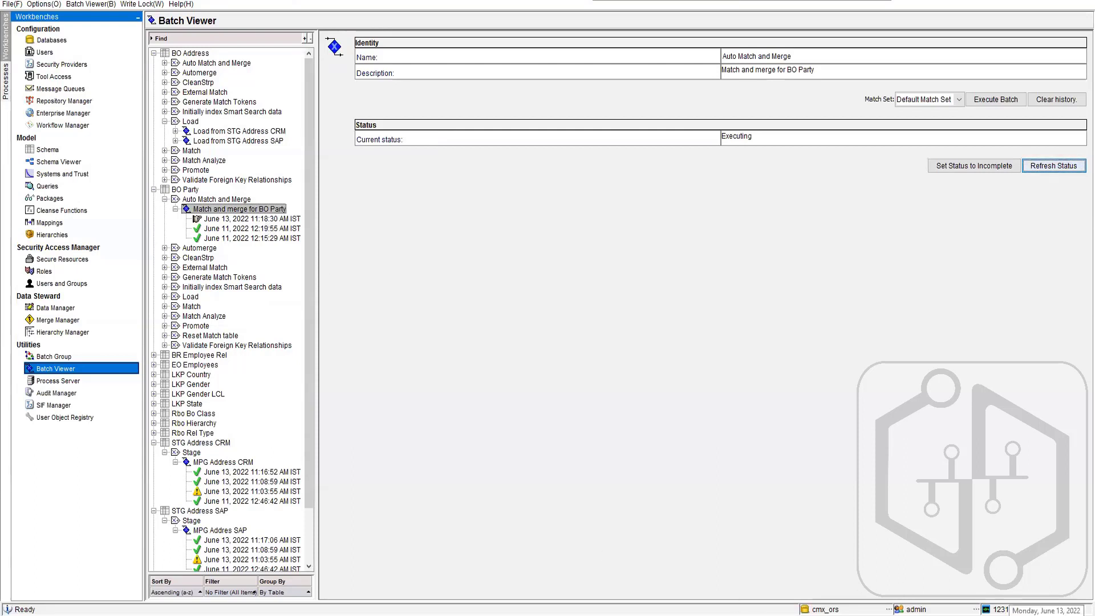
# - Recheck the metrics of the June 13 BO Party match and merge run, and review BO Party's Match/Merge Setup properties in the Schema tool
pyautogui.click(268, 221)
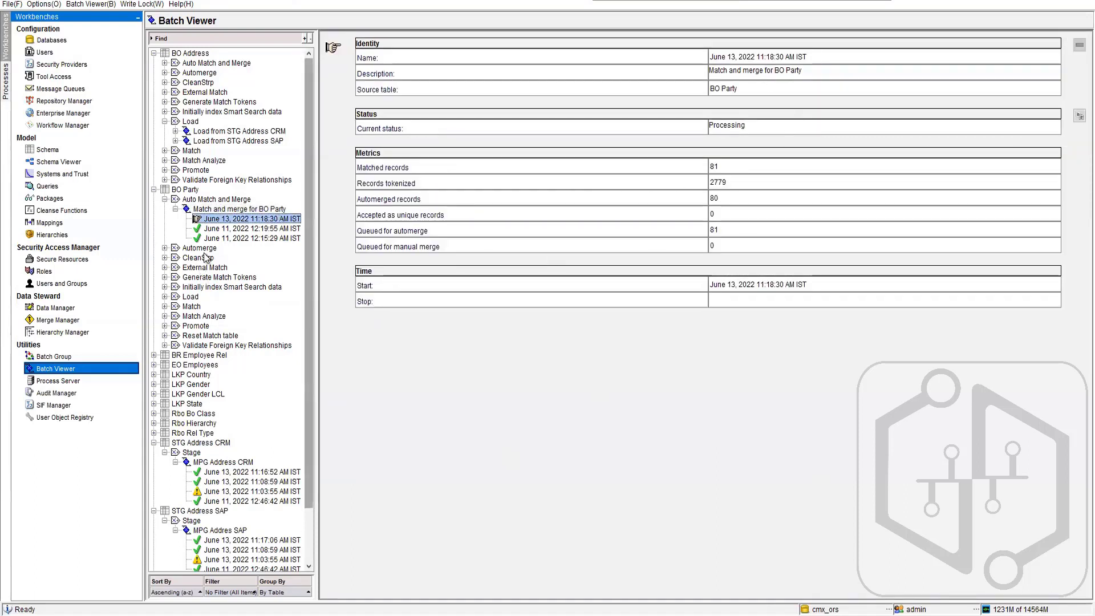
pyautogui.click(235, 209)
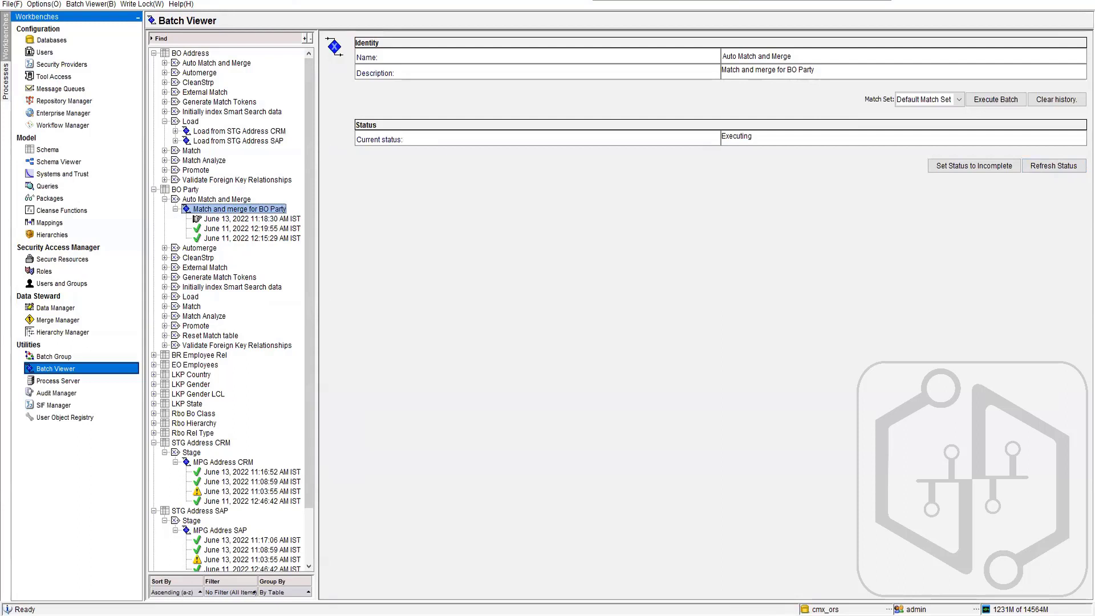
pyautogui.click(55, 150)
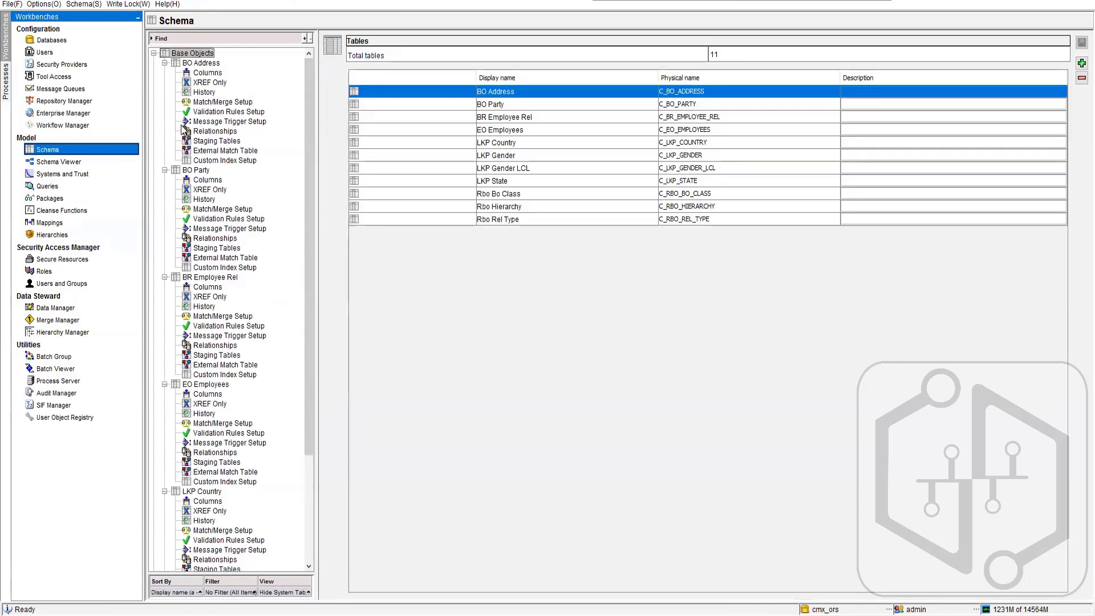
pyautogui.click(211, 258)
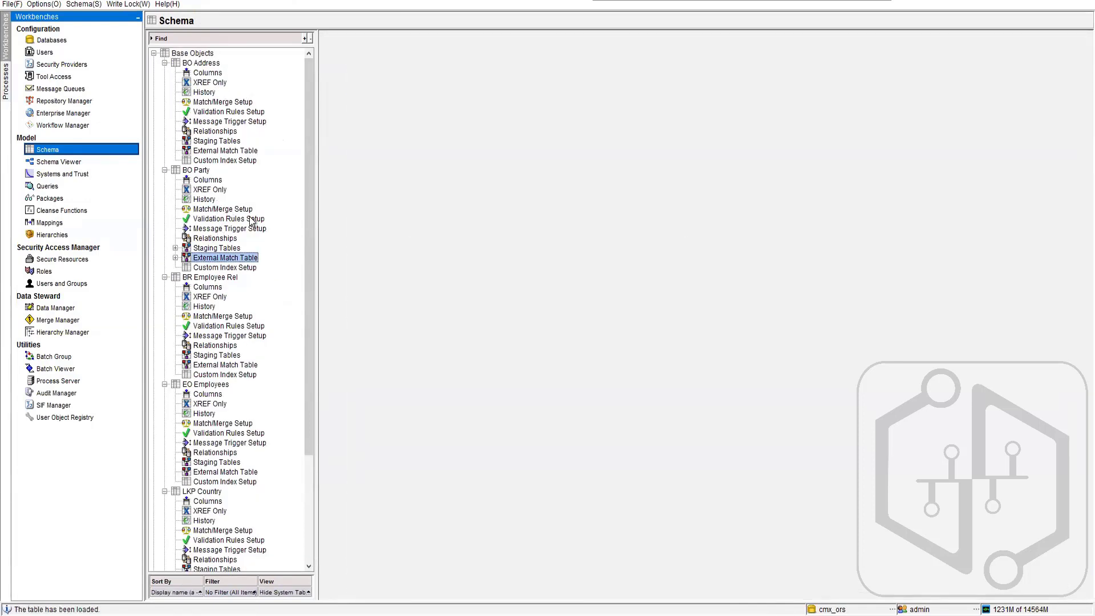
pyautogui.click(239, 209)
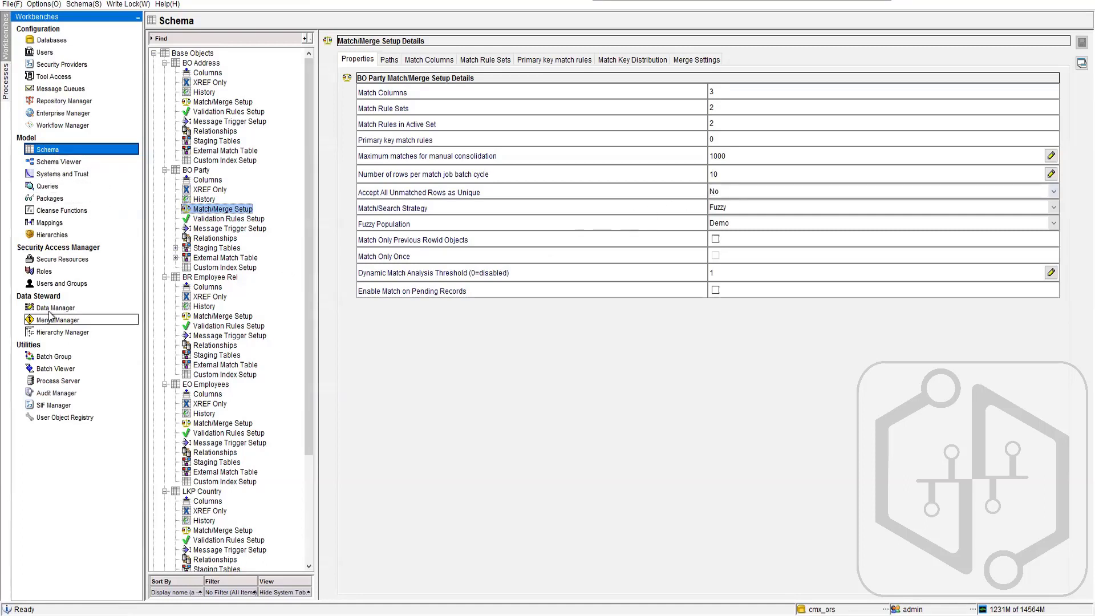
# - Open the Hierarchy Manager, start a new entity and compare the fields offered for the Developer, Manager and Team Lead types
pyautogui.click(57, 331)
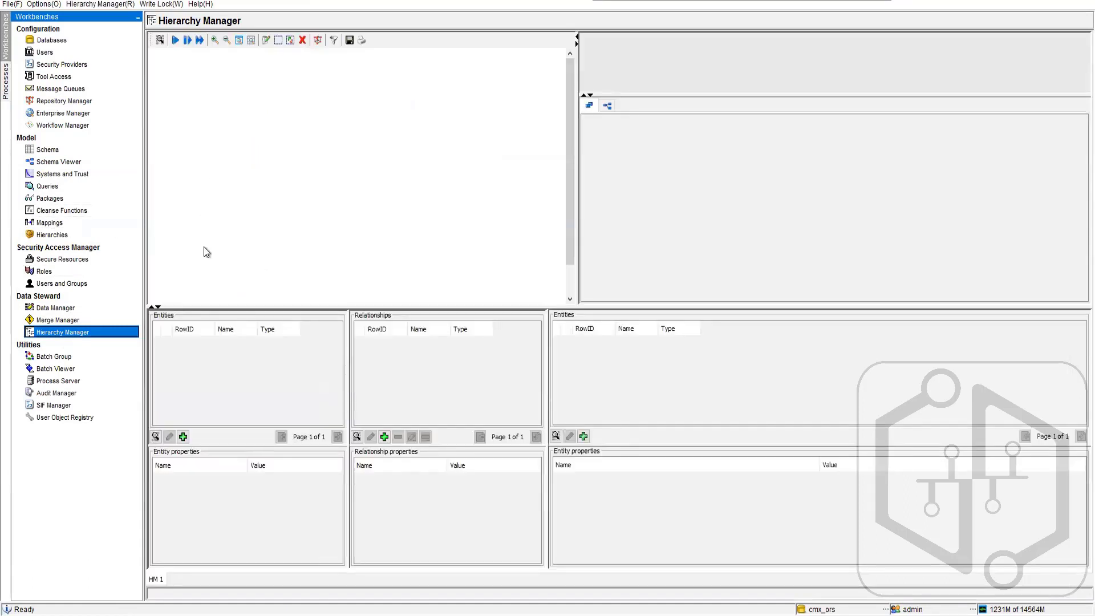
pyautogui.click(183, 440)
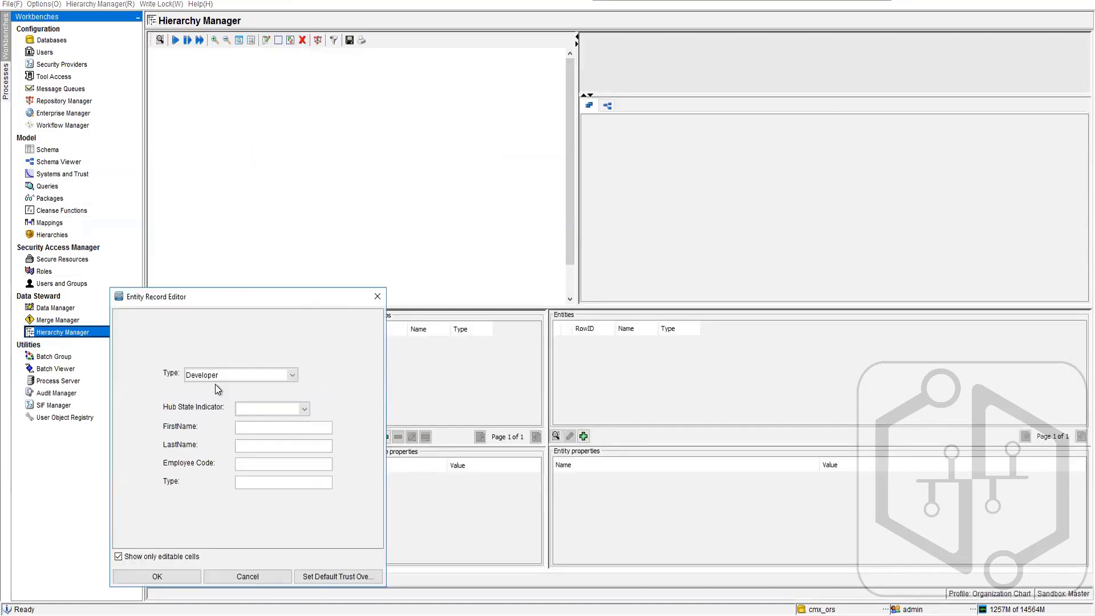
pyautogui.click(291, 376)
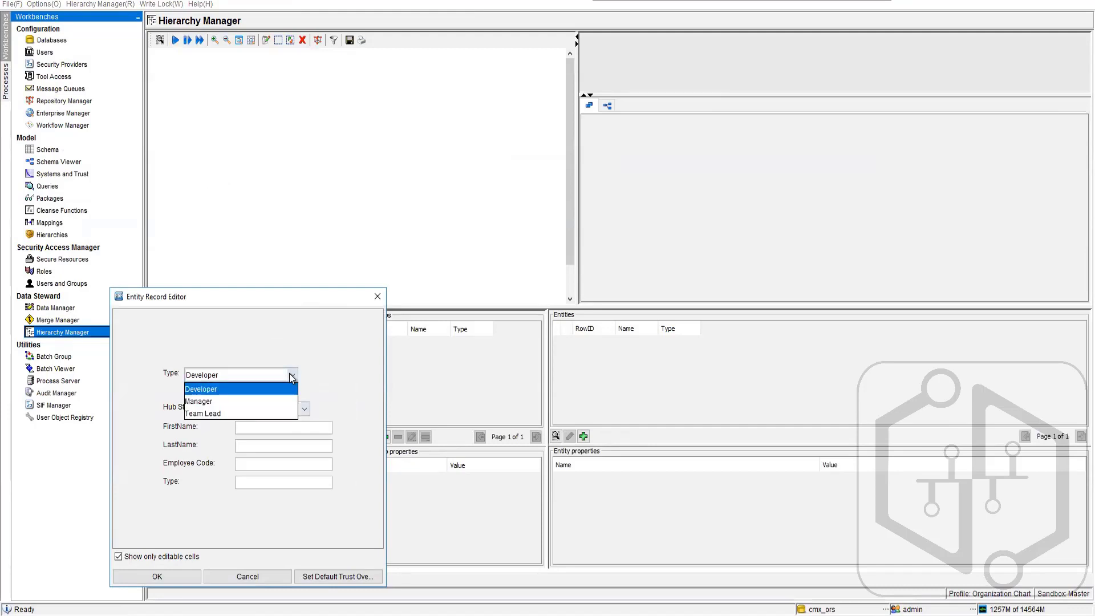
pyautogui.click(211, 400)
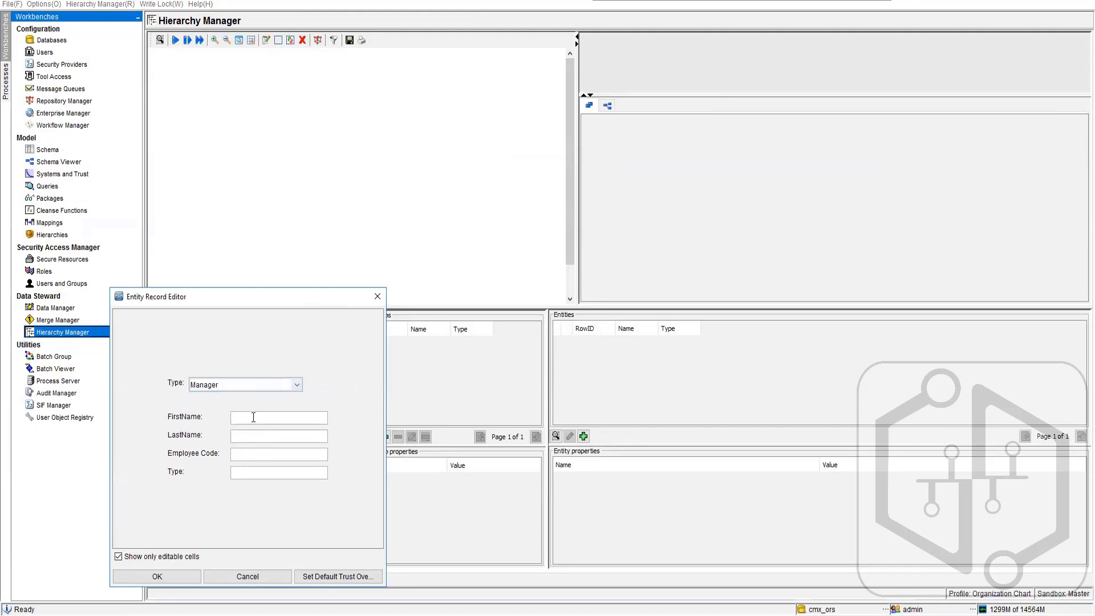
pyautogui.click(296, 384)
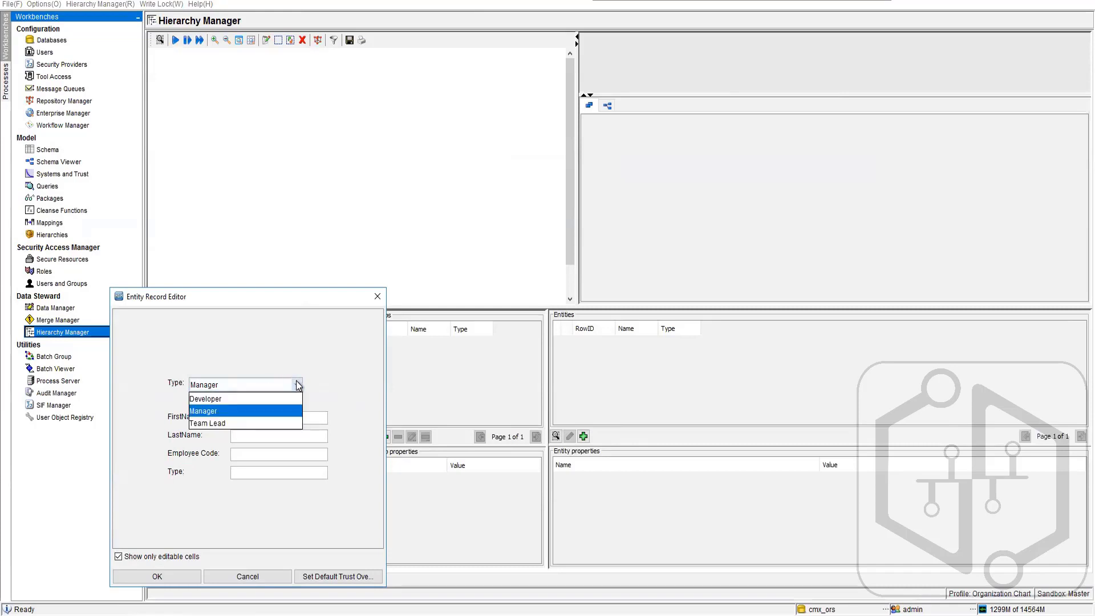
pyautogui.click(251, 396)
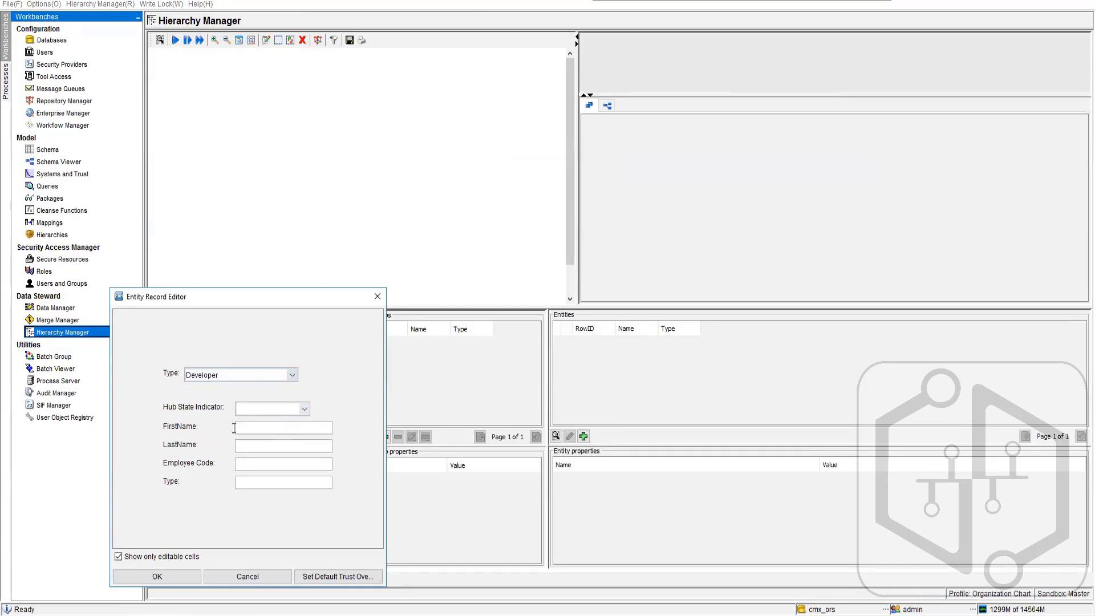
pyautogui.click(292, 375)
pyautogui.click(256, 393)
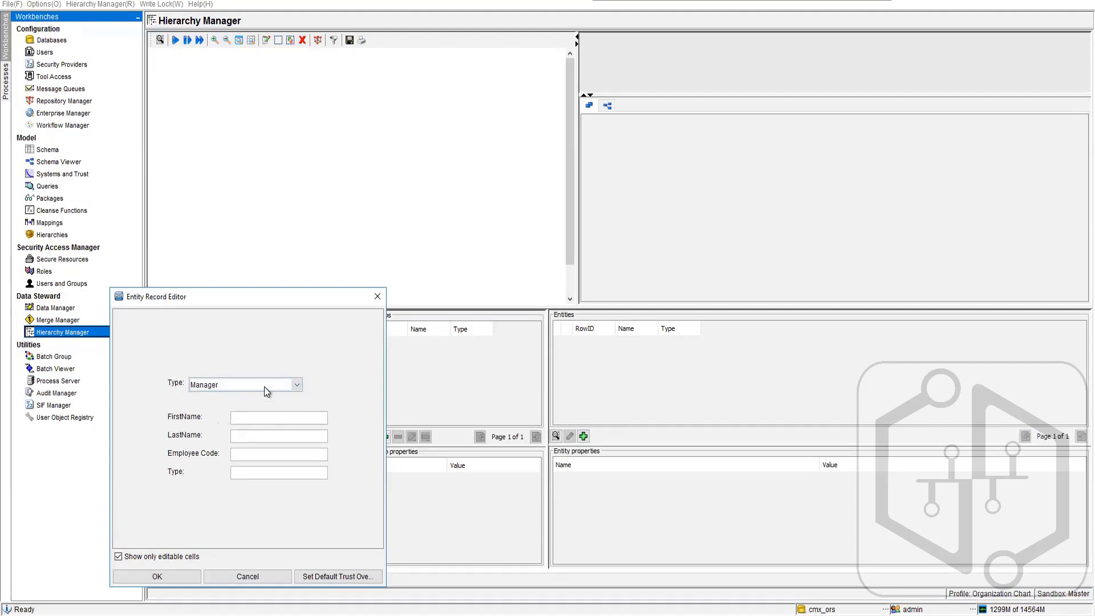
pyautogui.click(296, 385)
pyautogui.click(261, 422)
pyautogui.click(299, 388)
pyautogui.click(256, 399)
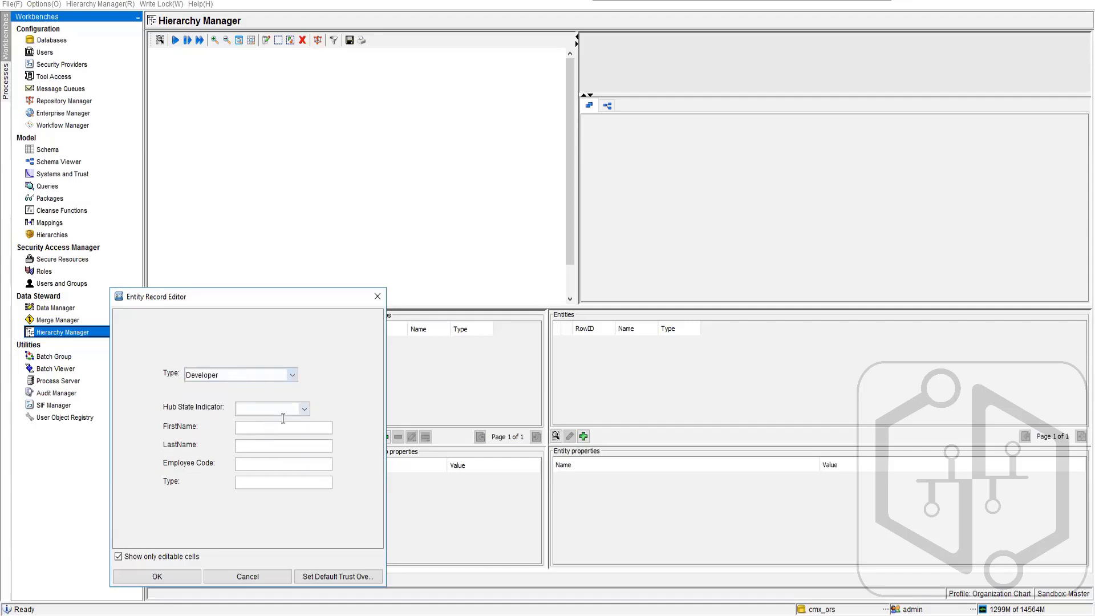
pyautogui.click(306, 409)
pyautogui.click(269, 437)
pyautogui.click(272, 427)
pyautogui.write('Lucas')
pyautogui.write('XYZ')
pyautogui.write('1236547')
pyautogui.click(294, 488)
pyautogui.click(266, 580)
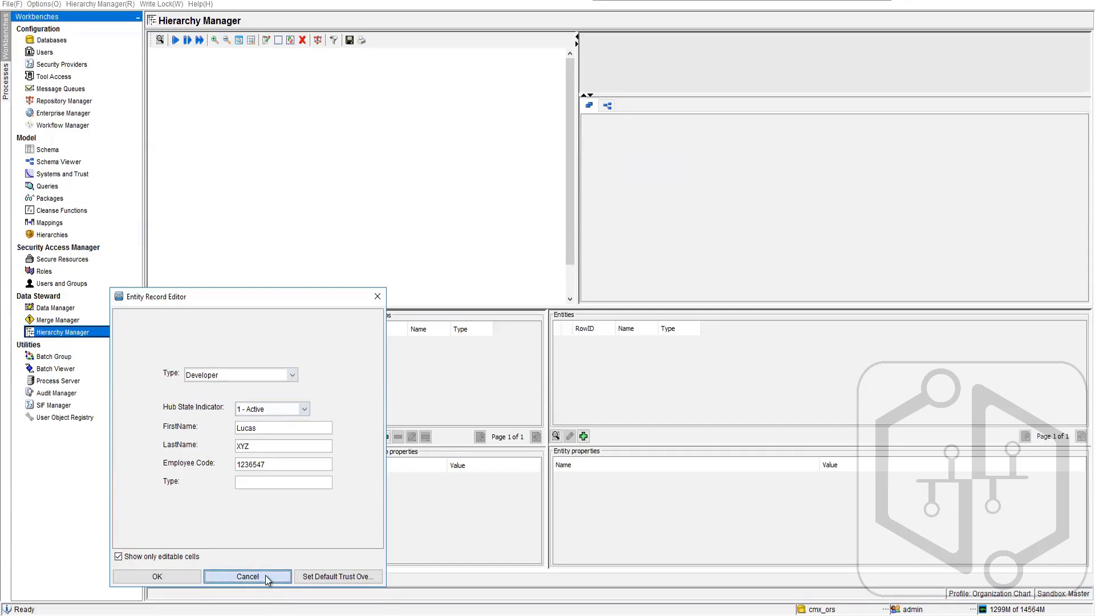
pyautogui.click(280, 480)
pyautogui.write('Developer')
pyautogui.click(248, 577)
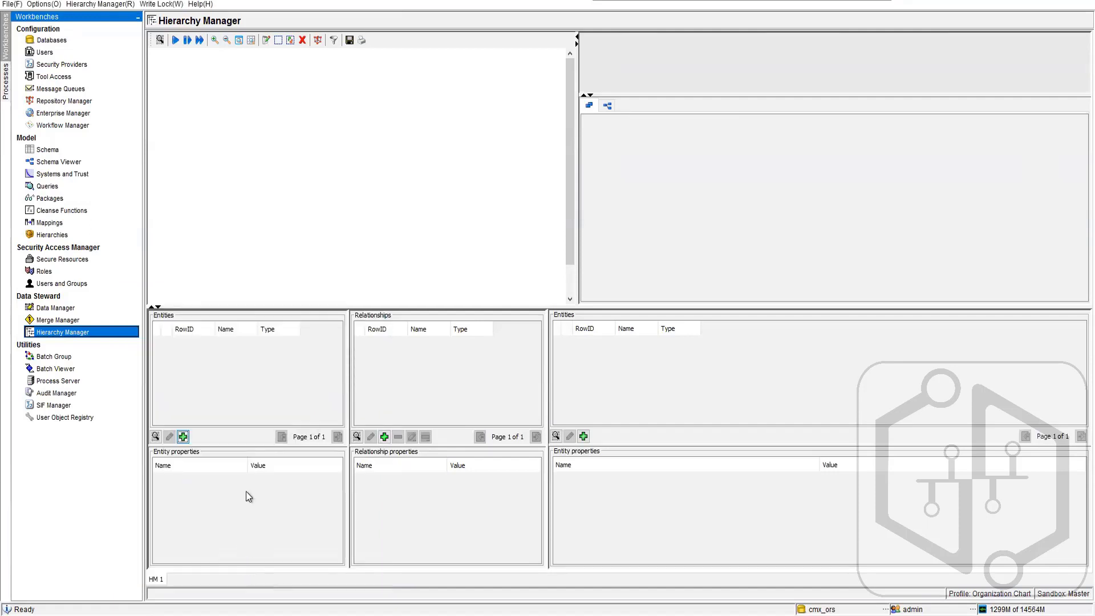
# - Examine the entity search's FirstName operators and entity types, close the search, and try to add a relationship without selecting an entity
pyautogui.click(156, 436)
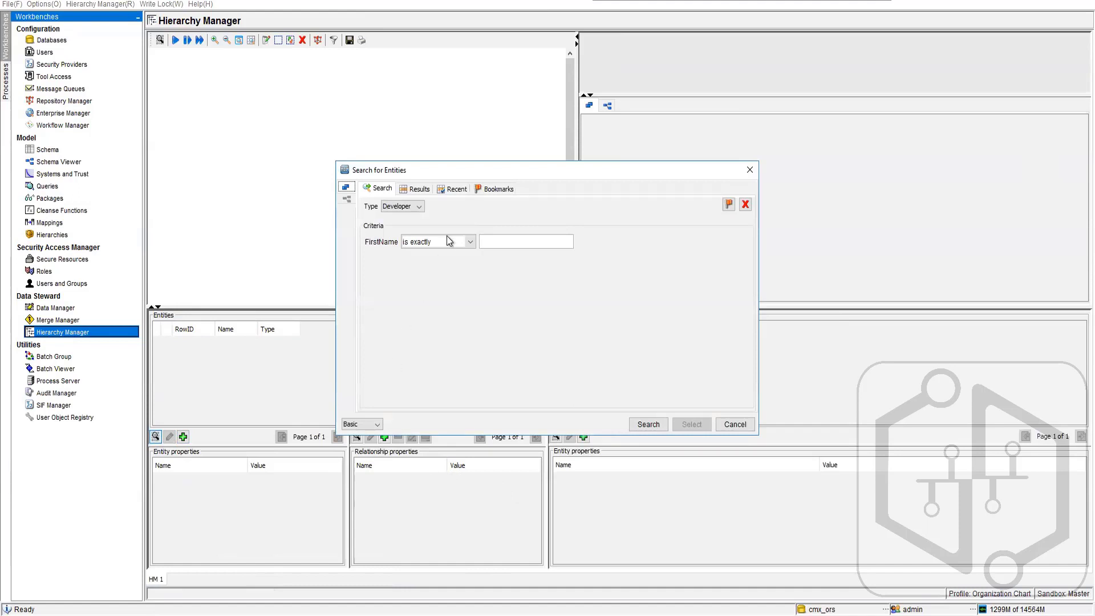
pyautogui.click(472, 242)
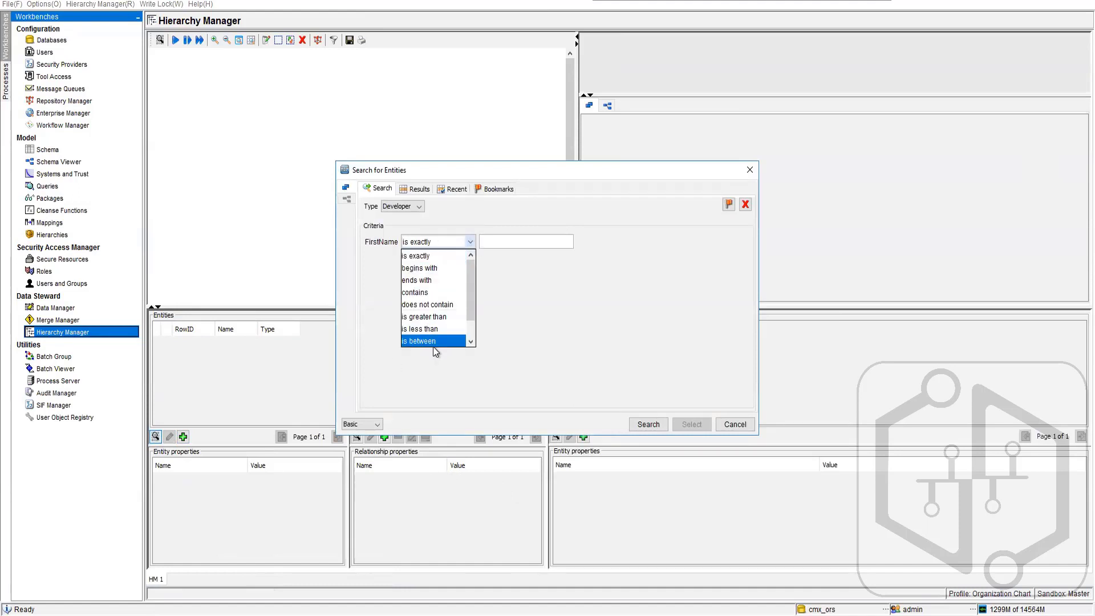
pyautogui.click(419, 190)
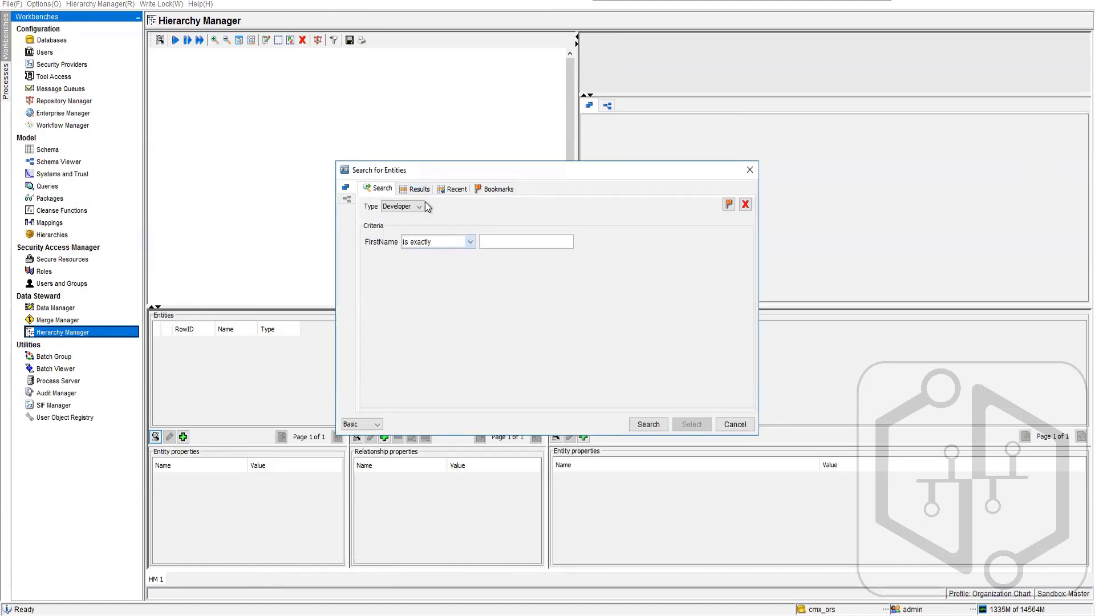
pyautogui.click(410, 207)
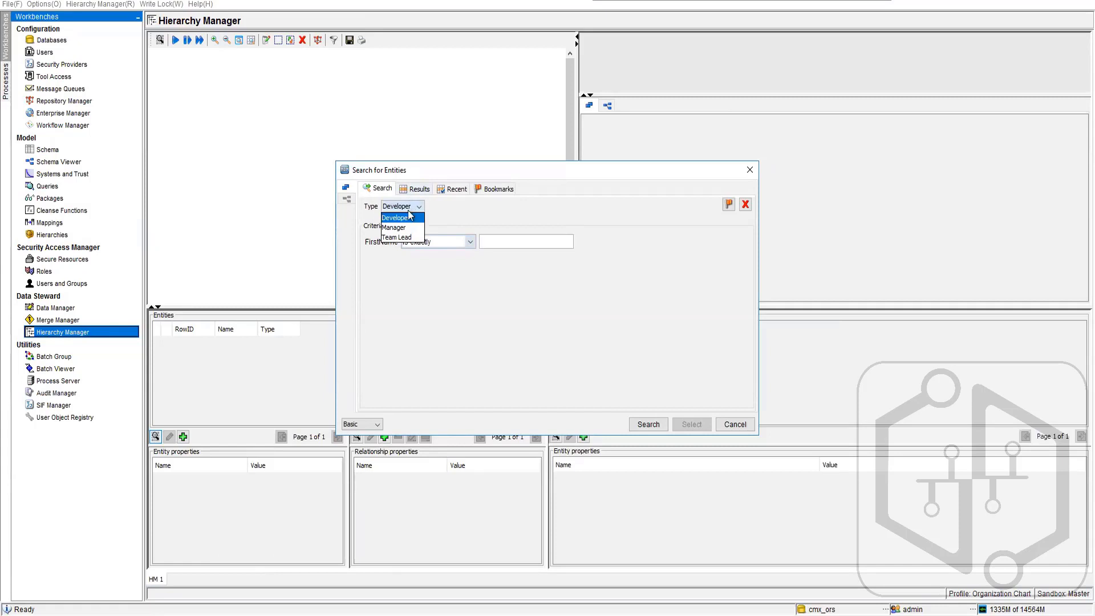
pyautogui.click(472, 341)
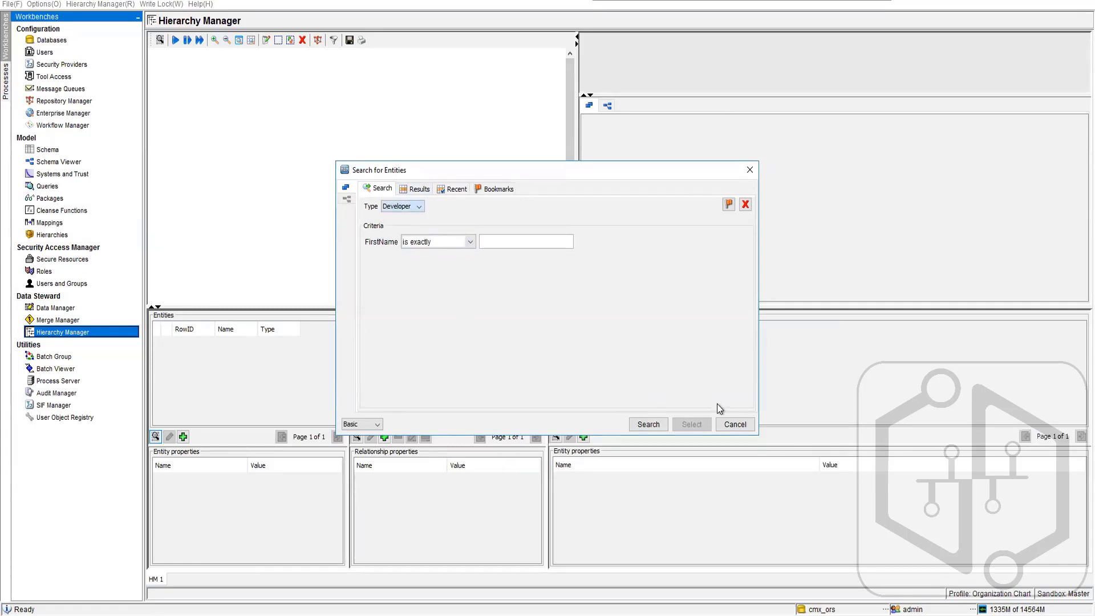
pyautogui.click(735, 424)
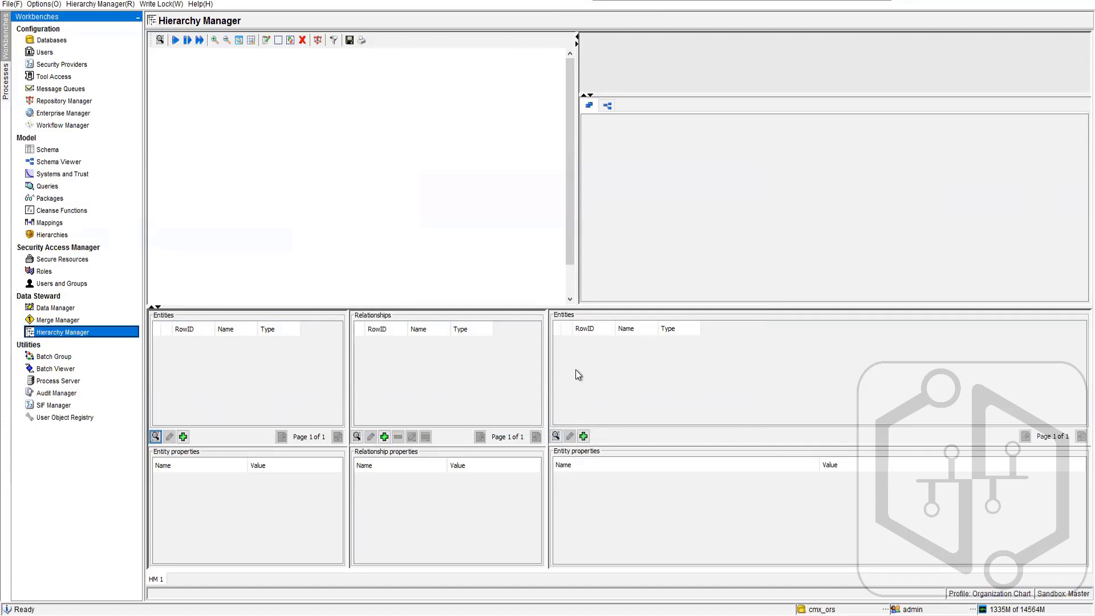
pyautogui.click(384, 436)
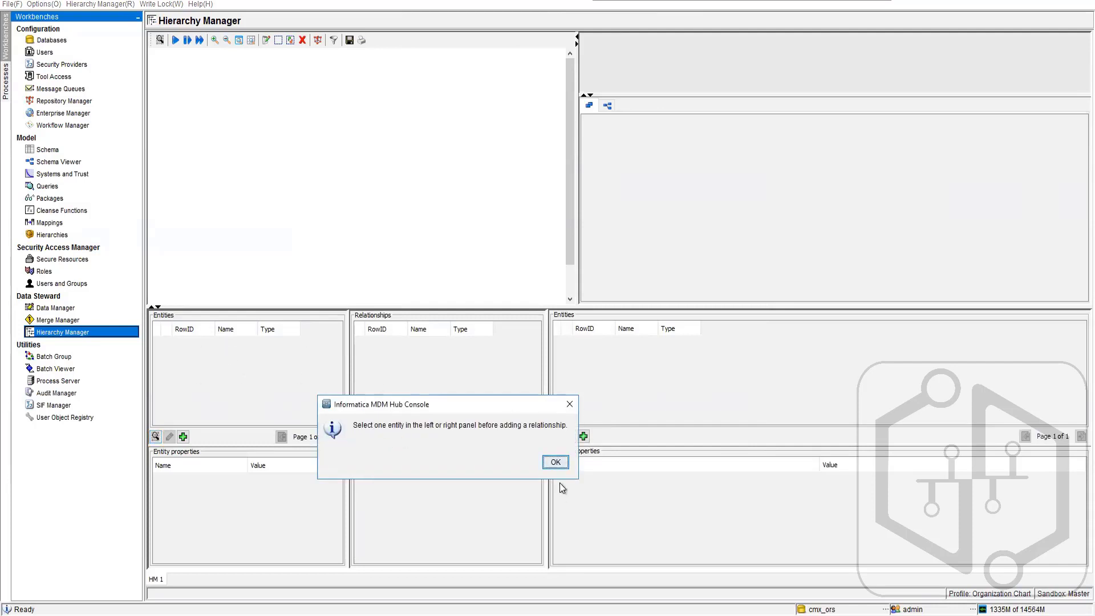
pyautogui.click(554, 462)
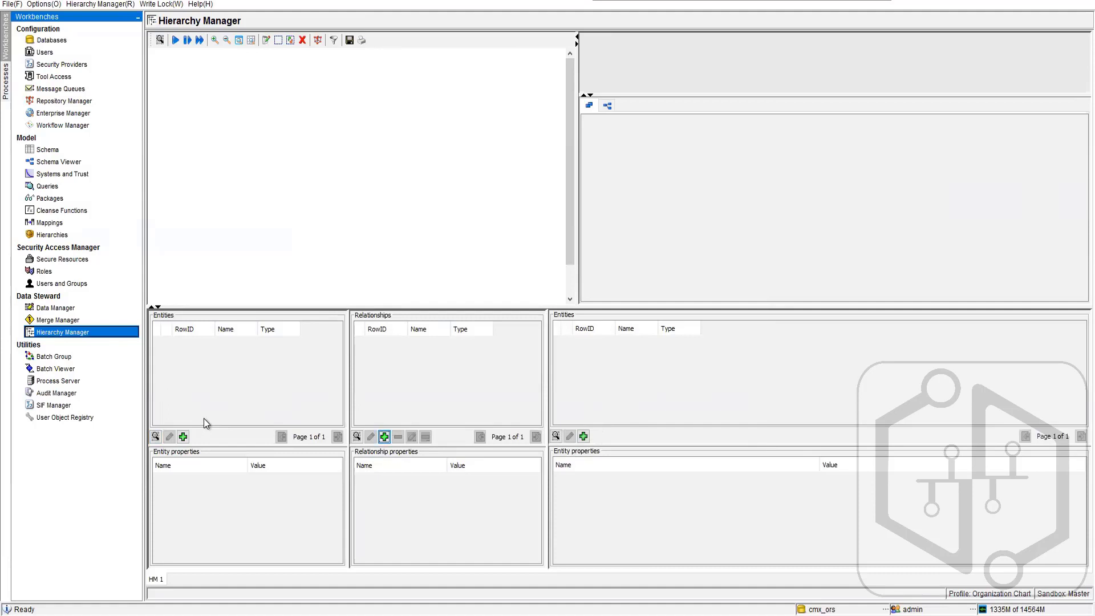
# - Complete the new Developer entity by entering its employee code and the Type value Developer, and save the record
pyautogui.click(57, 308)
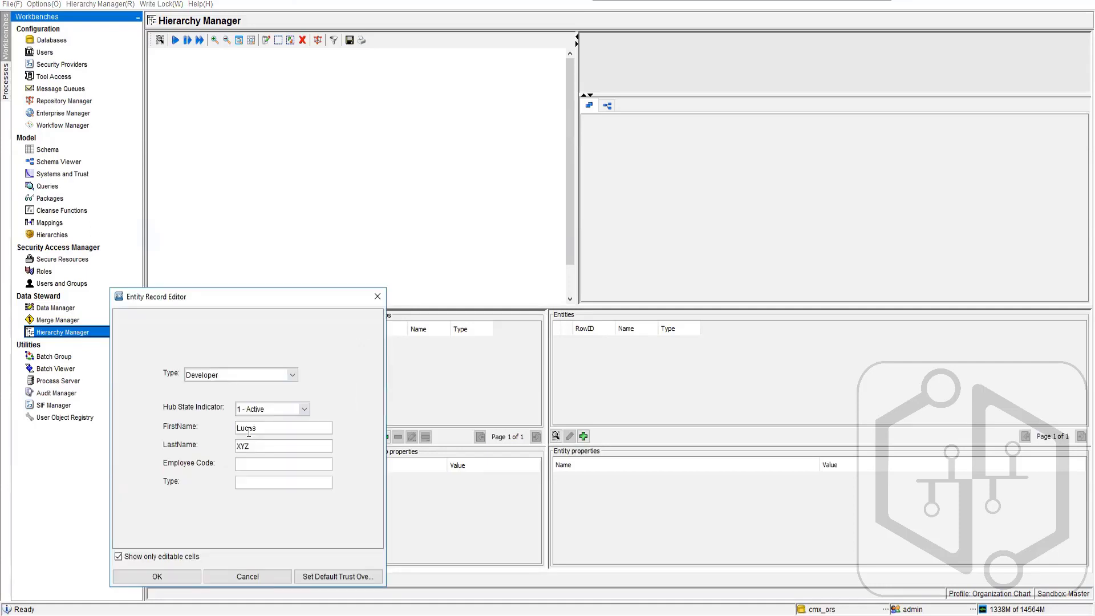
pyautogui.write('1234567')
pyautogui.click(256, 483)
pyautogui.write('Develpoer')
pyautogui.press('BackSpace')
pyautogui.press('BackSpace')
pyautogui.press('BackSpace')
pyautogui.write('oper')
pyautogui.click(181, 576)
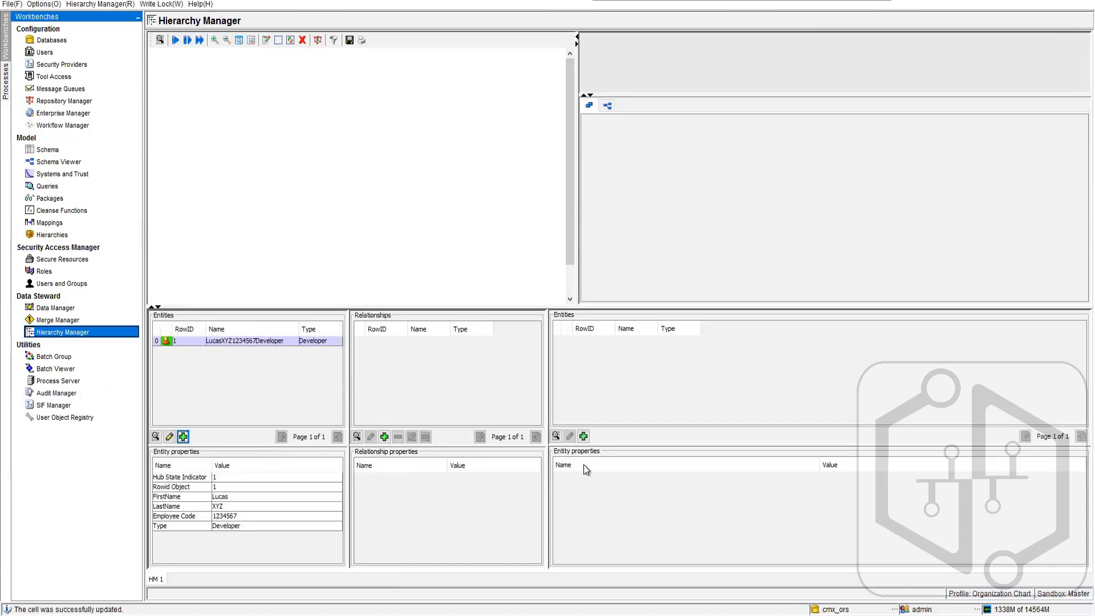
# - Create a Team Lead entity on the opposite side of the relationship, entering first name, last name, employee code and the Type value Team Lead
pyautogui.click(583, 436)
pyautogui.click(805, 376)
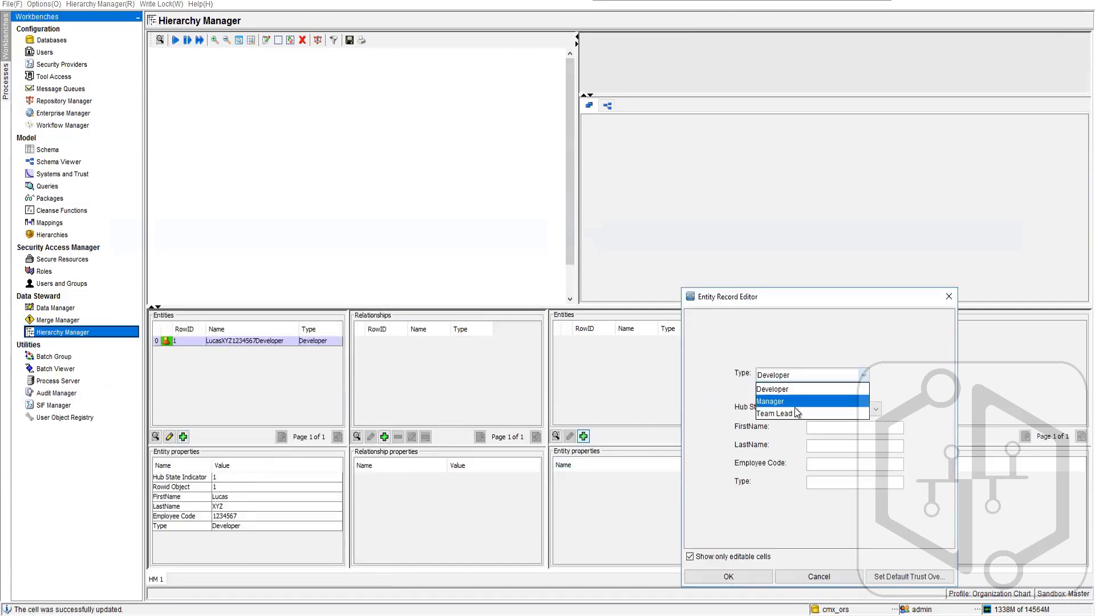
pyautogui.click(795, 408)
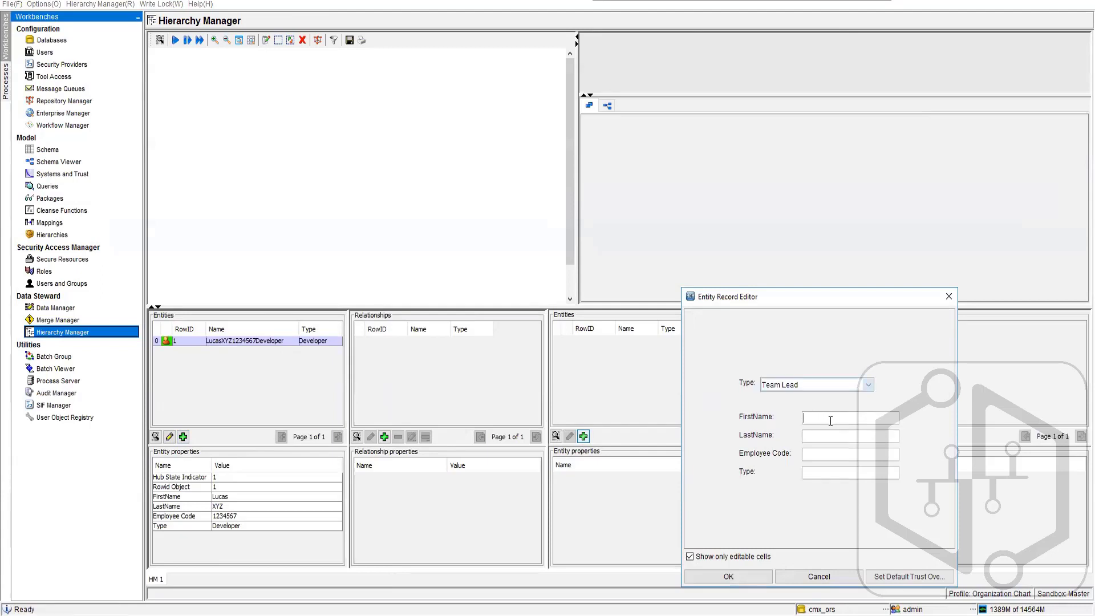
pyautogui.write('Susan')
pyautogui.press('Tab')
pyautogui.write('B')
pyautogui.press('Tab')
pyautogui.write('3214567')
pyautogui.click(835, 474)
pyautogui.write('Team Lead')
pyautogui.click(728, 576)
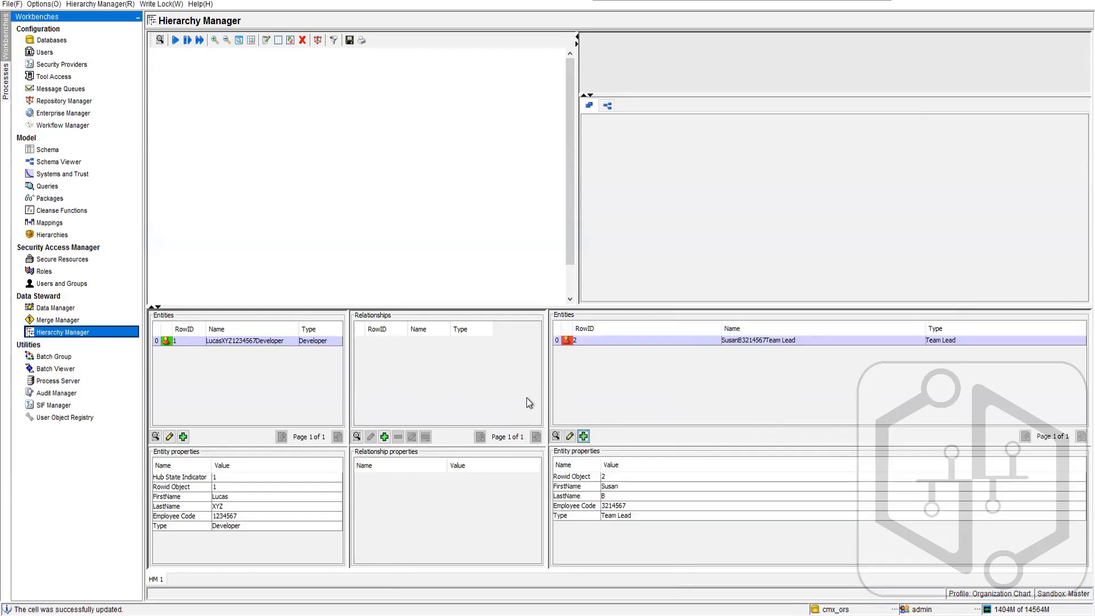
# - Add a Lead to Developer relationship in the Organizational Chart hierarchy between the Team Lead and Developer entities, leaving both dates empty
pyautogui.click(384, 436)
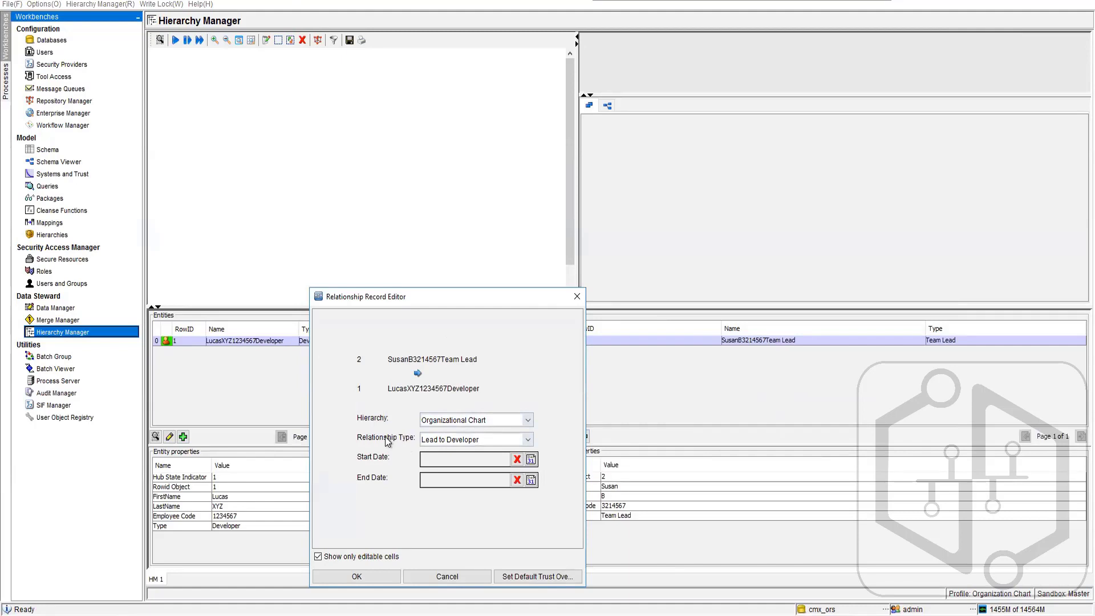
pyautogui.click(448, 443)
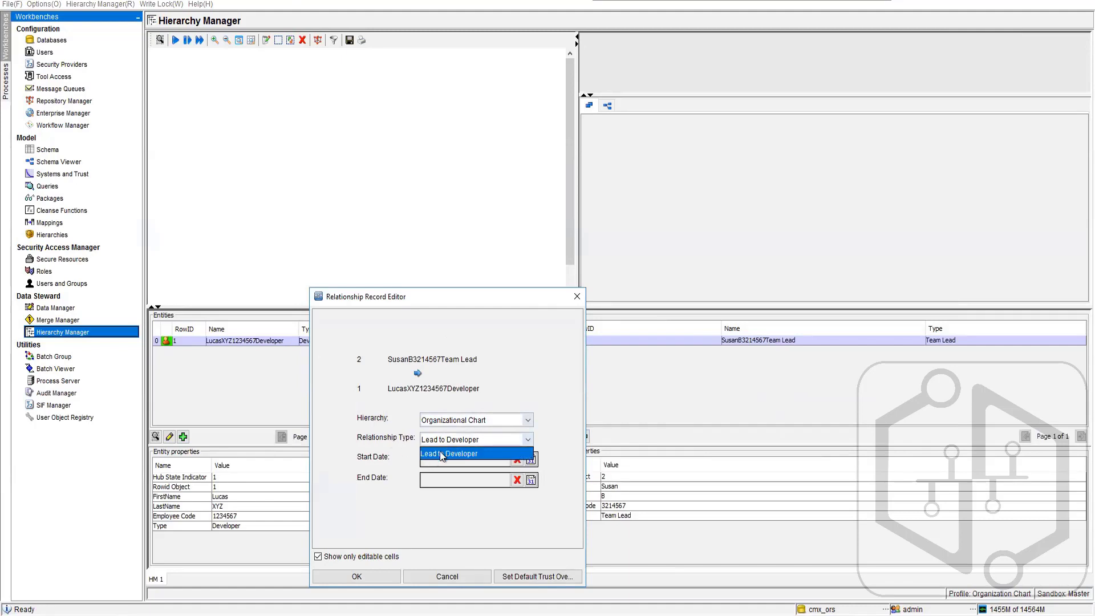
pyautogui.click(478, 514)
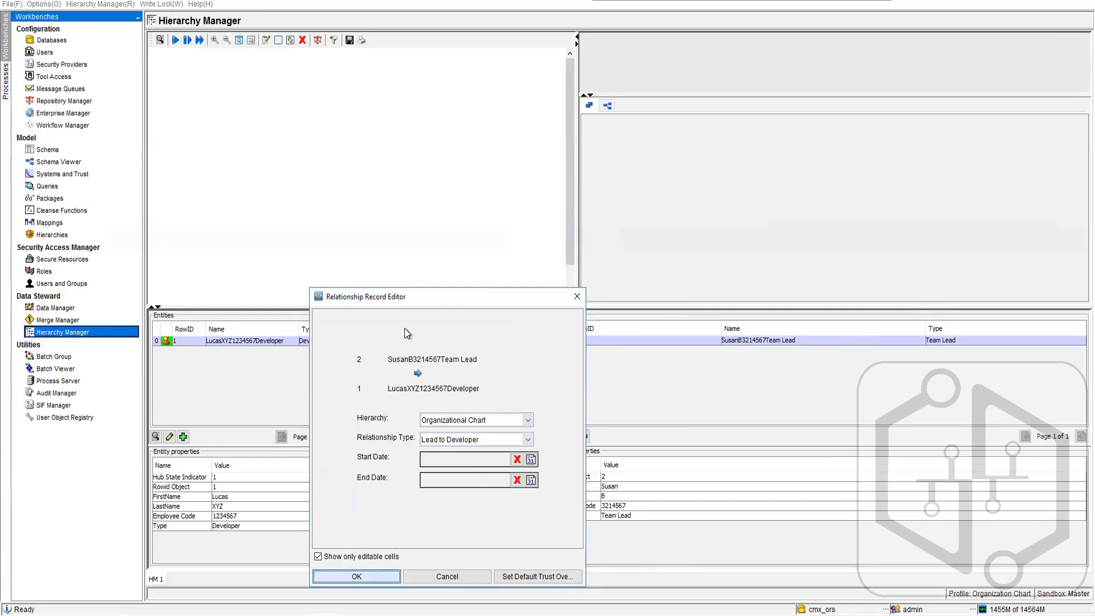
pyautogui.press('Return')
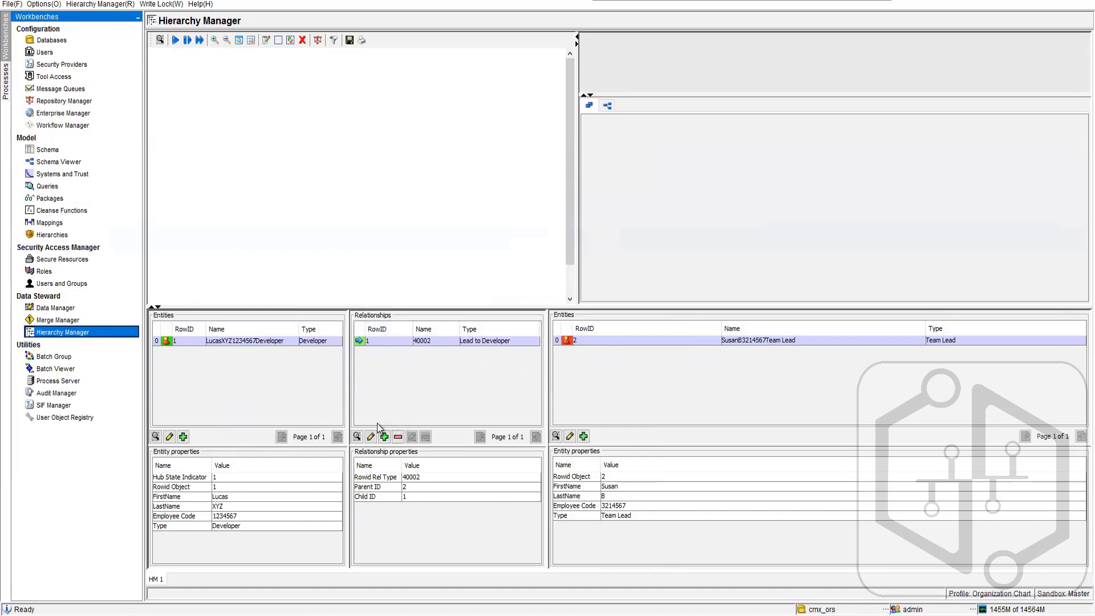
# - Find the Developer entity by its exact FirstName, add it to the hierarchy view, and fetch its relationships one hop away
pyautogui.click(160, 41)
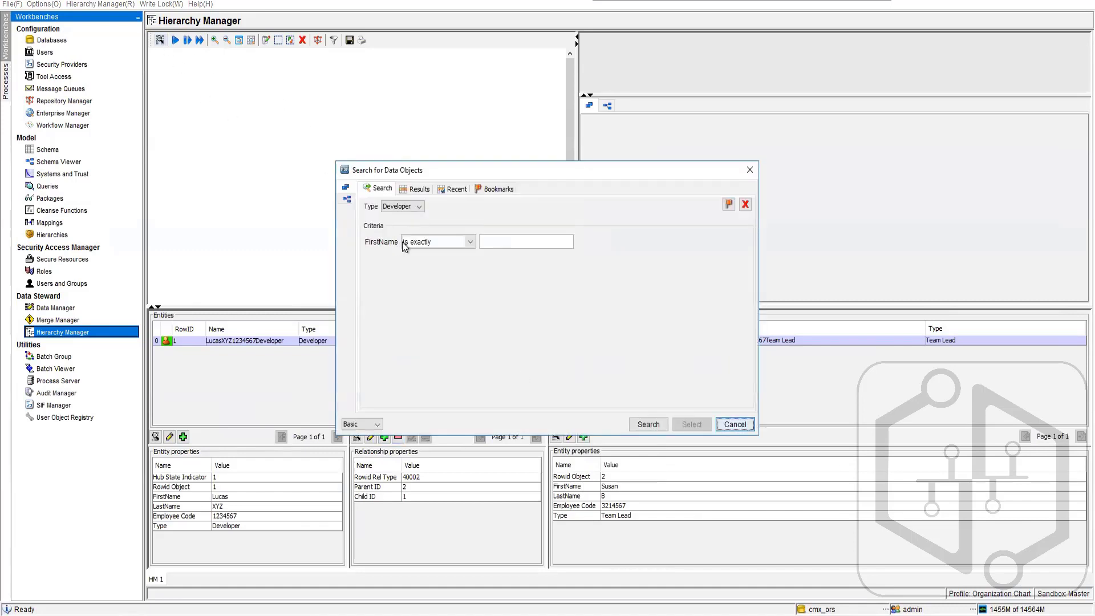
pyautogui.click(487, 241)
pyautogui.write('Lucas')
pyautogui.click(648, 424)
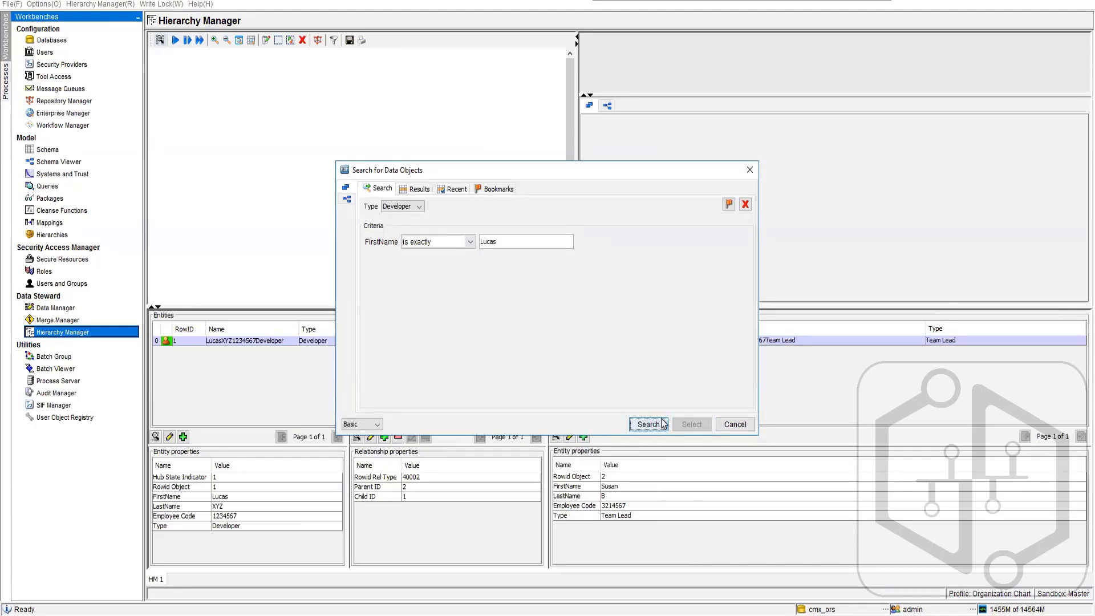
pyautogui.doubleClick(466, 215)
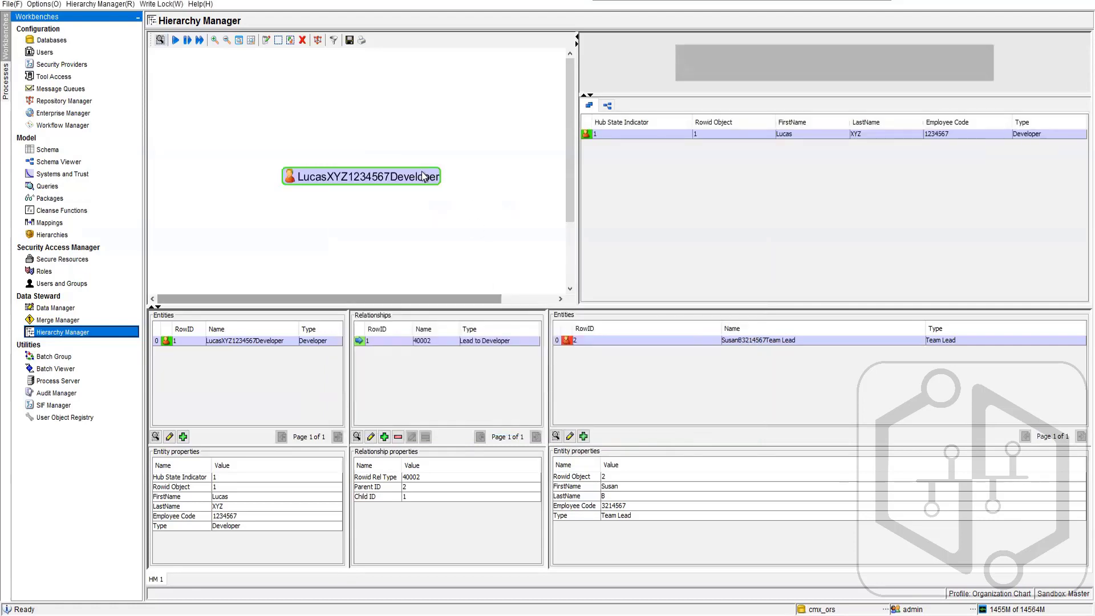
pyautogui.rightClick(314, 179)
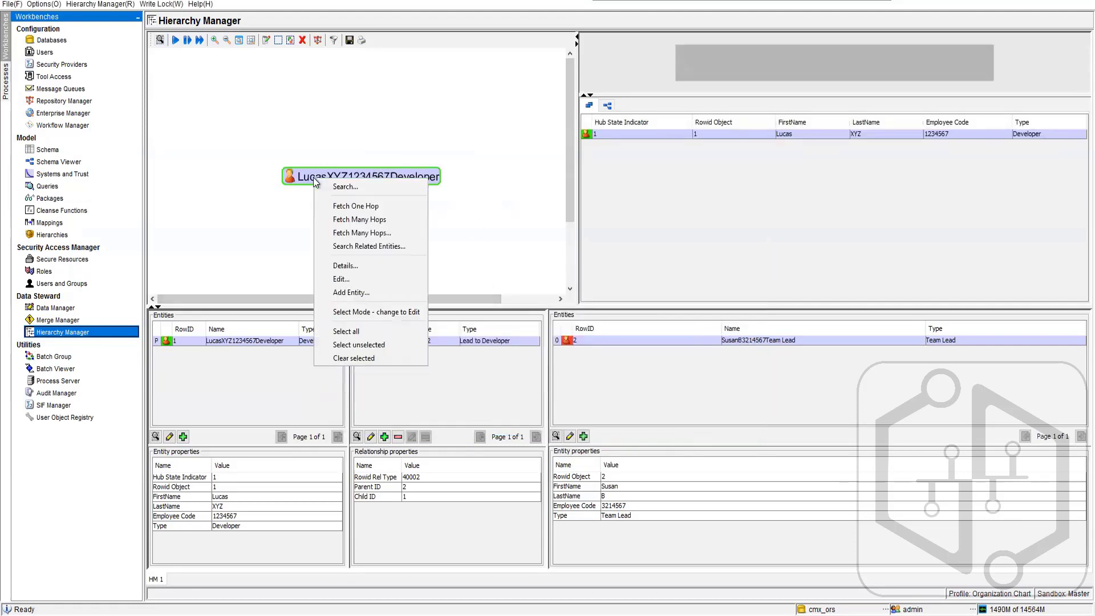
pyautogui.click(361, 206)
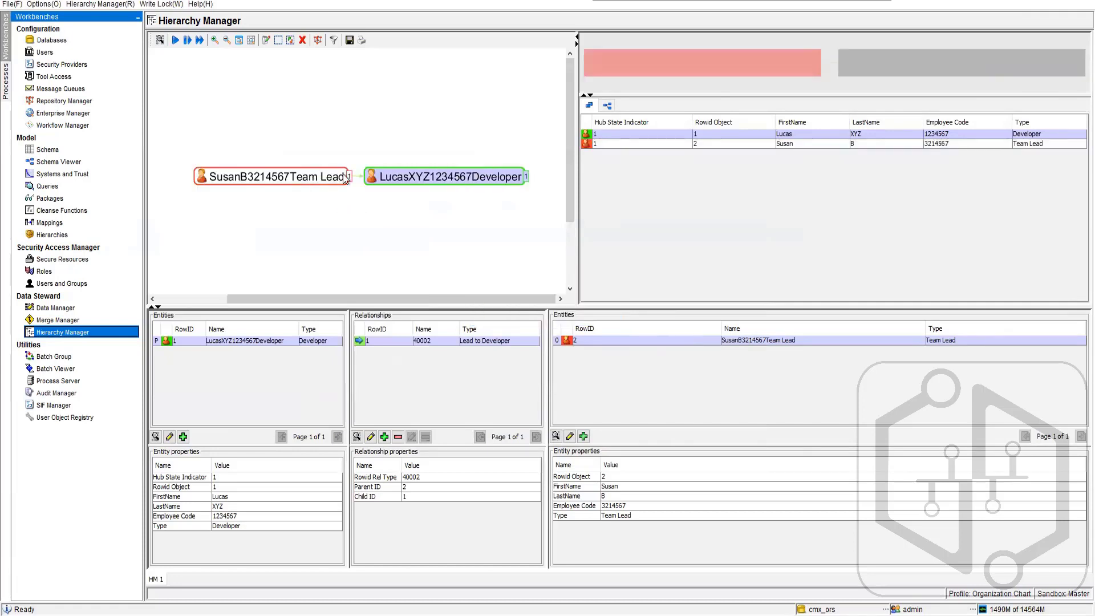
pyautogui.moveTo(401, 181); pyautogui.dragTo(479, 189)
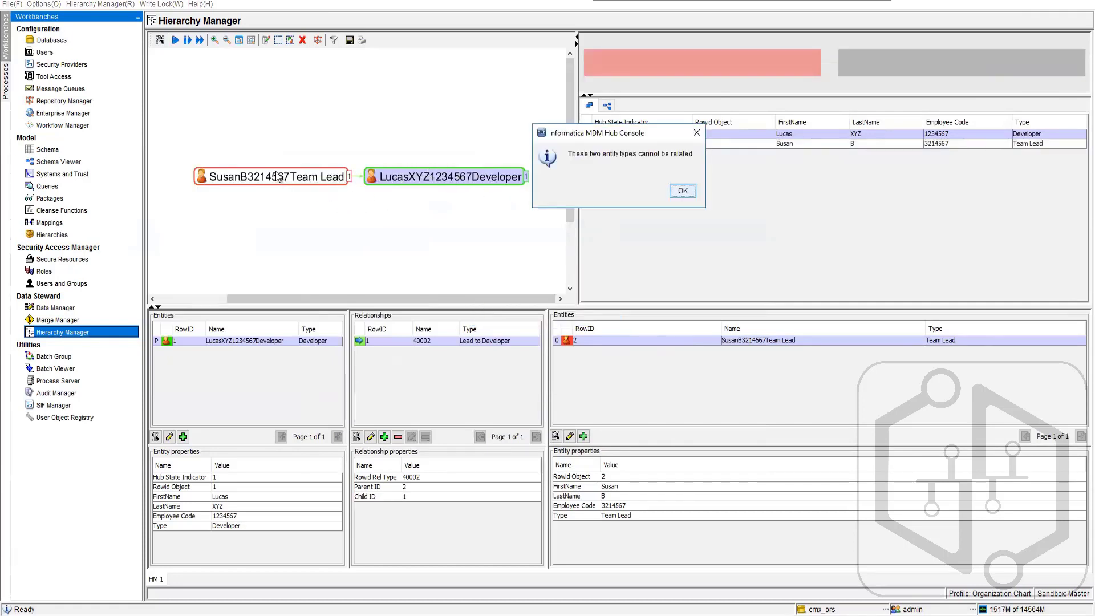
pyautogui.click(683, 190)
pyautogui.click(340, 179)
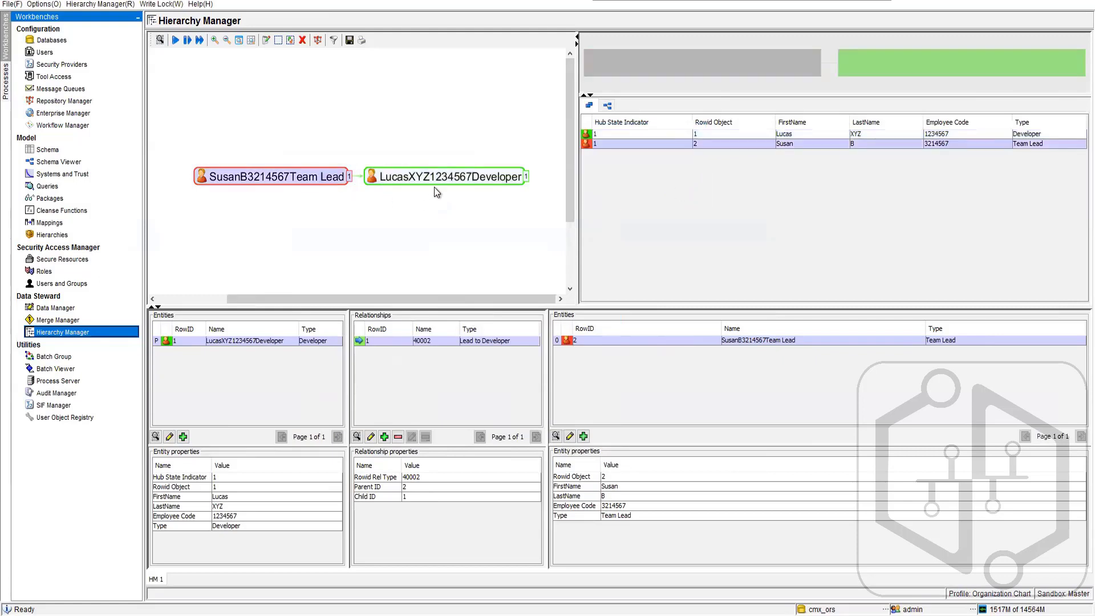
pyautogui.click(439, 180)
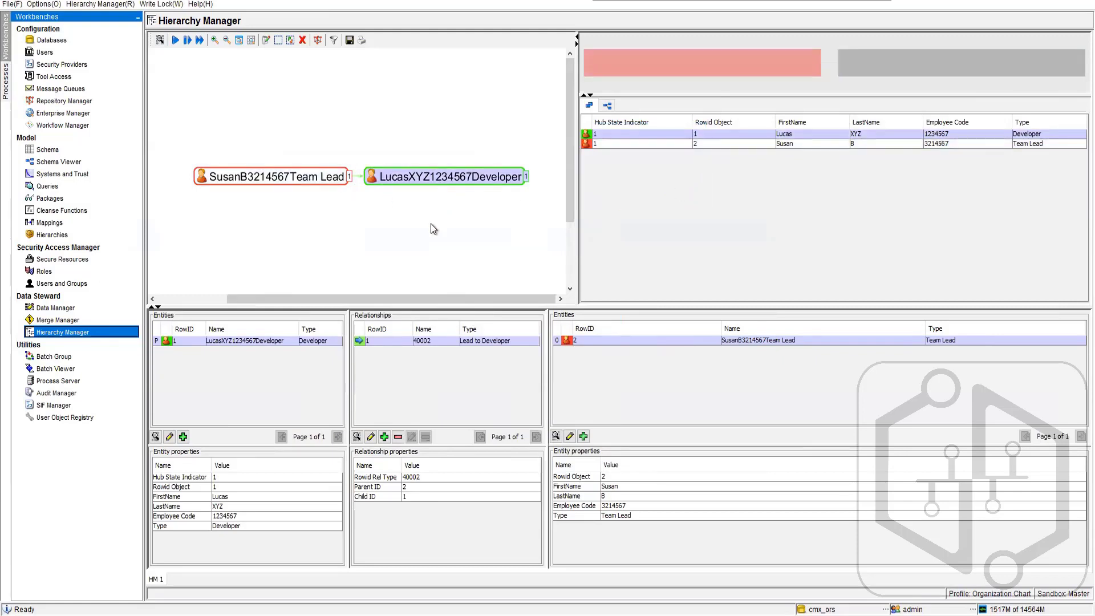
pyautogui.click(283, 213)
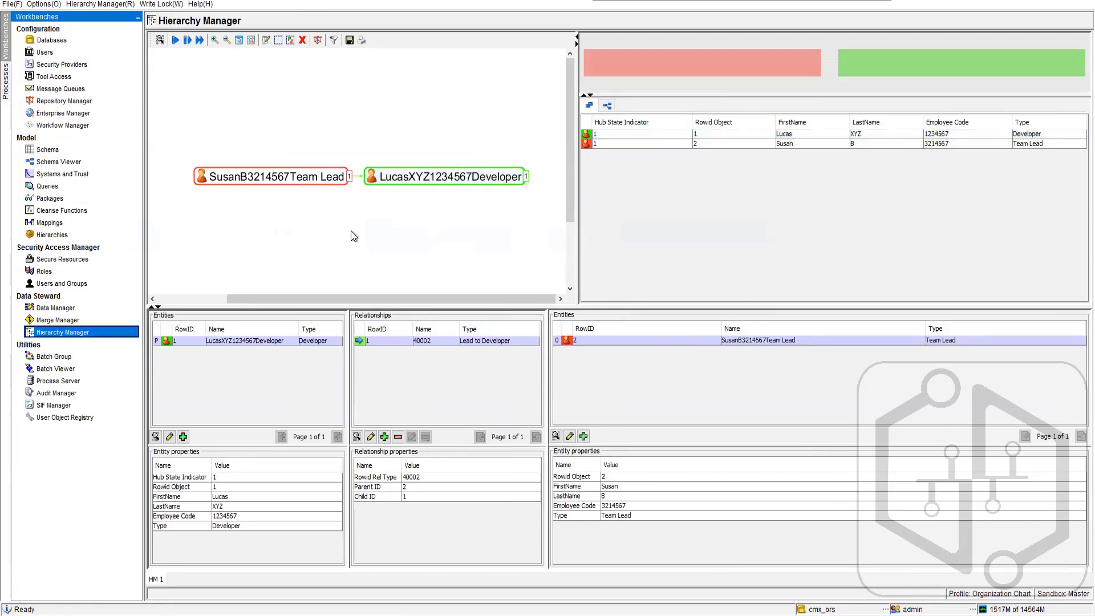
# - Start a new Manager entity alongside the Developer entity and fill in its first name, last name and employee code
pyautogui.click(183, 437)
pyautogui.click(285, 374)
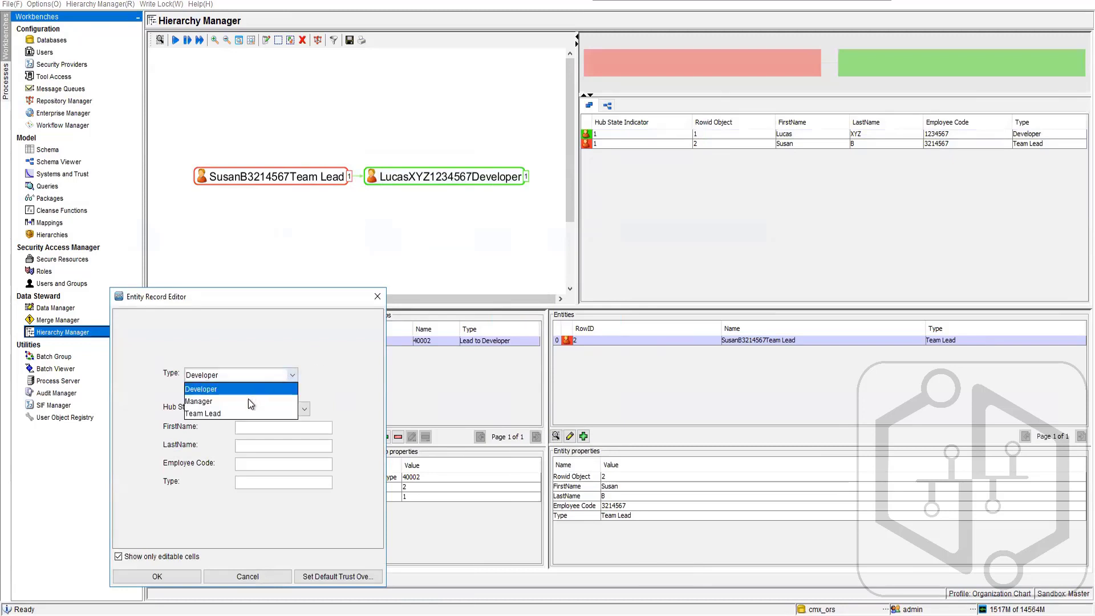
pyautogui.click(248, 397)
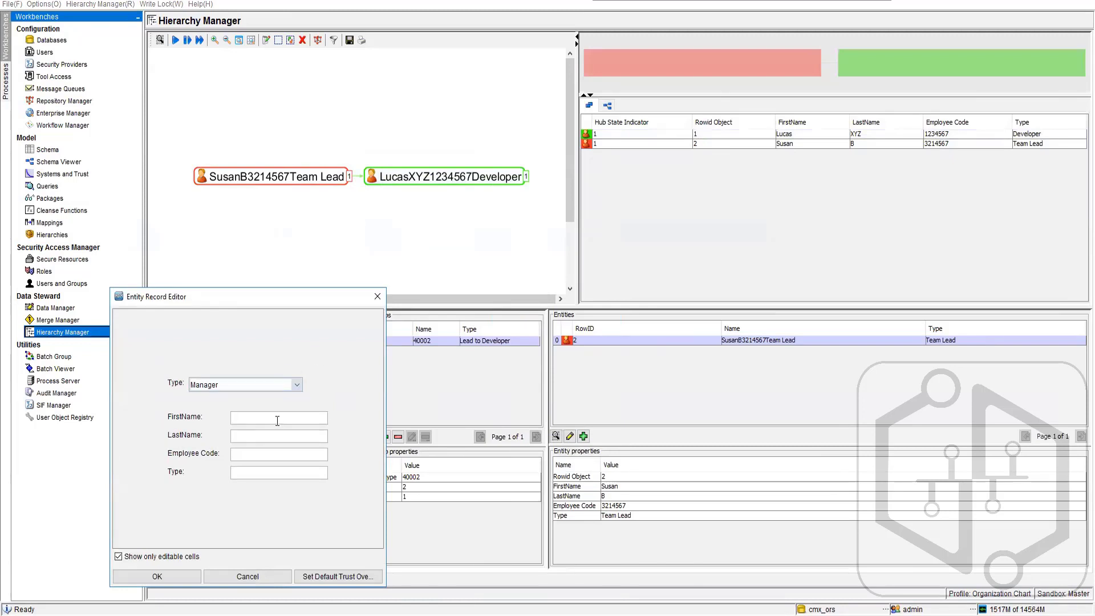
pyautogui.write('Shilpa')
pyautogui.write('K')
pyautogui.click(256, 453)
pyautogui.write('1254575')
# - Enter Manager as the new Manager entity's Type value and save the record
pyautogui.click(261, 473)
pyautogui.write('manager')
pyautogui.press('Home')
pyautogui.press('Delete')
pyautogui.write('M')
pyautogui.click(179, 575)
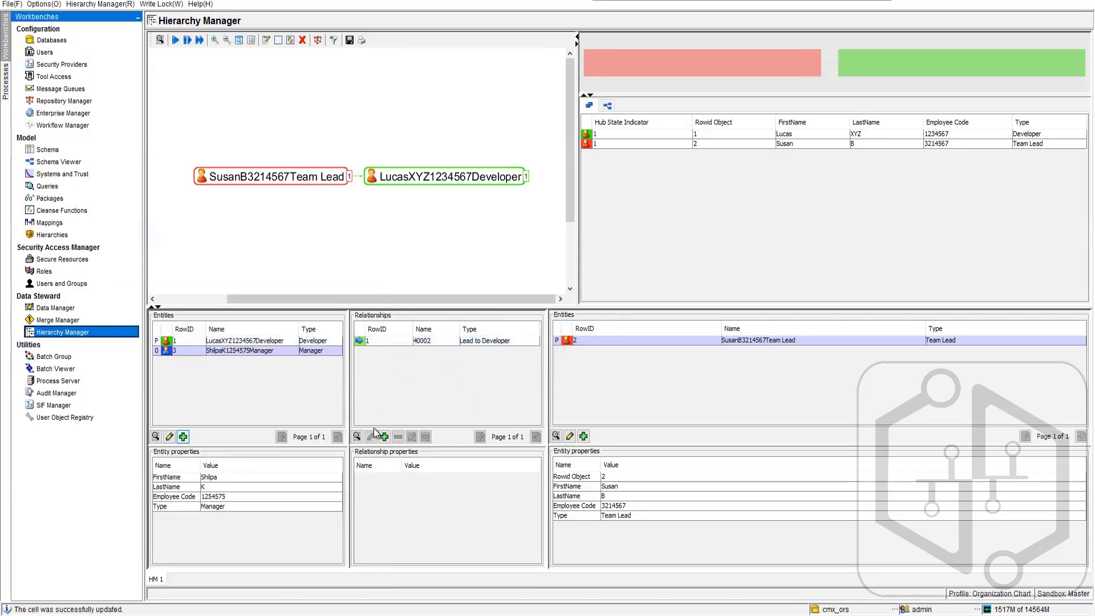
# - Add a Manager to Lead relationship in the Organizational Chart hierarchy without dates, and fetch one hop from the Team Lead entity
pyautogui.click(384, 436)
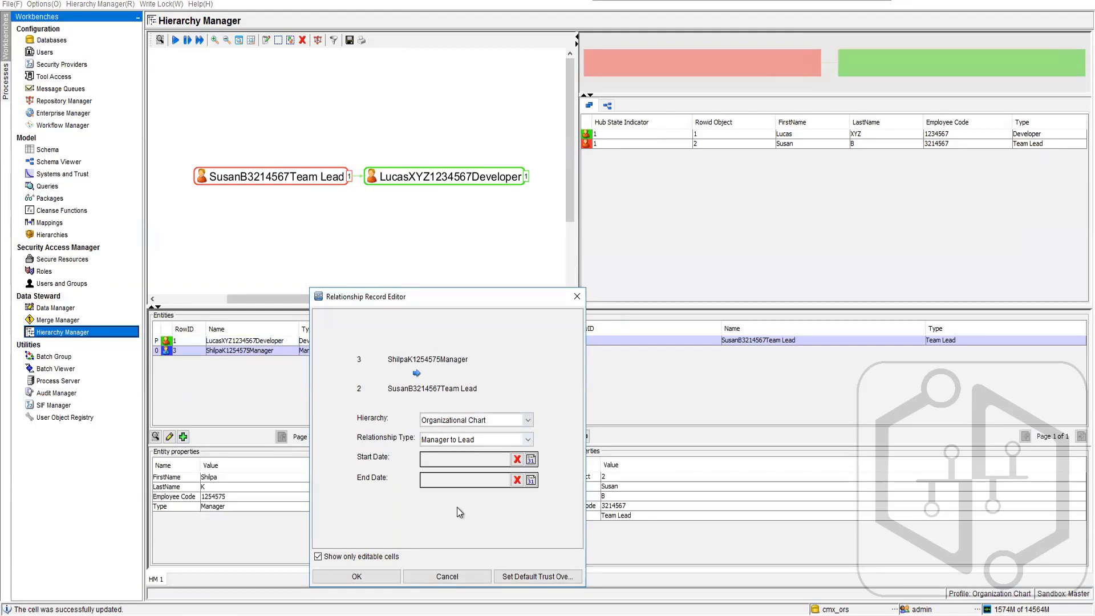
pyautogui.press('Return')
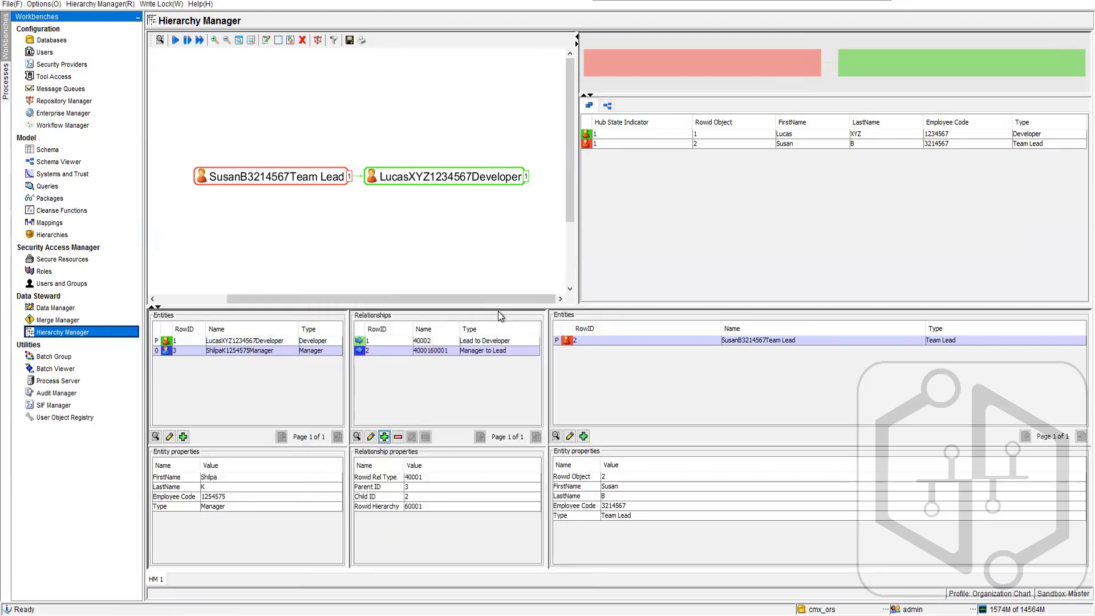
pyautogui.rightClick(296, 176)
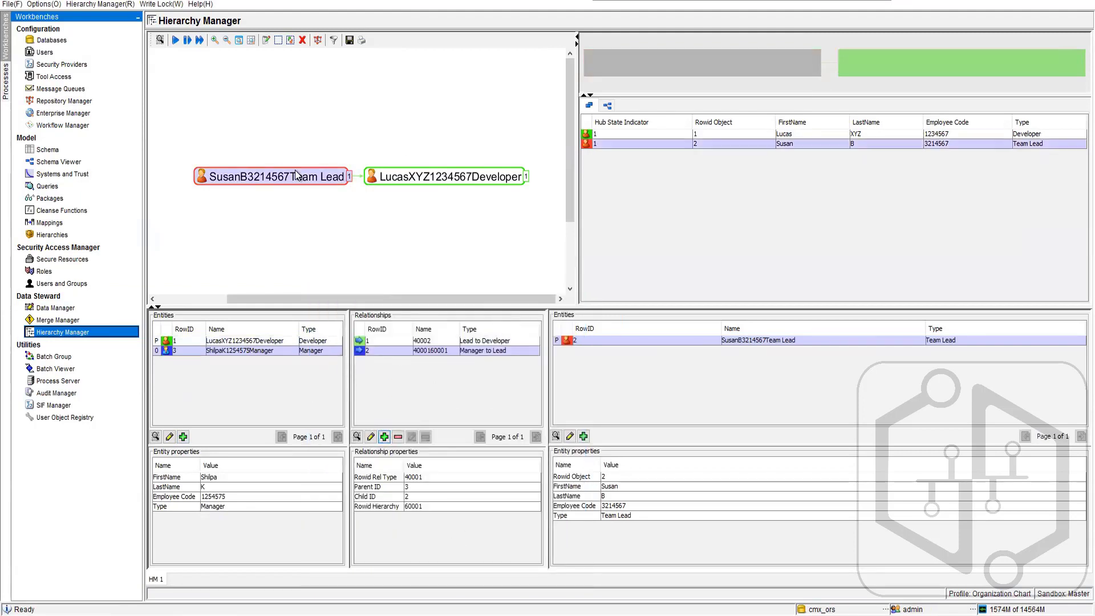
pyautogui.click(336, 200)
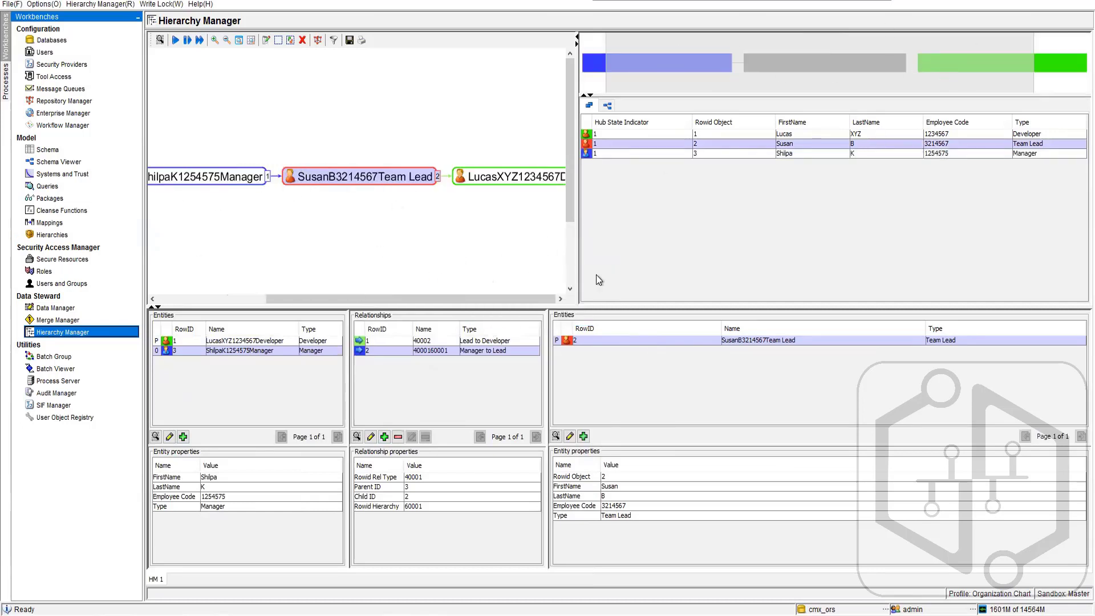
# - Create a second Team Lead entity alongside the existing one, entering first name, last name, employee code and the Type value Team Lead
pyautogui.click(583, 437)
pyautogui.click(855, 374)
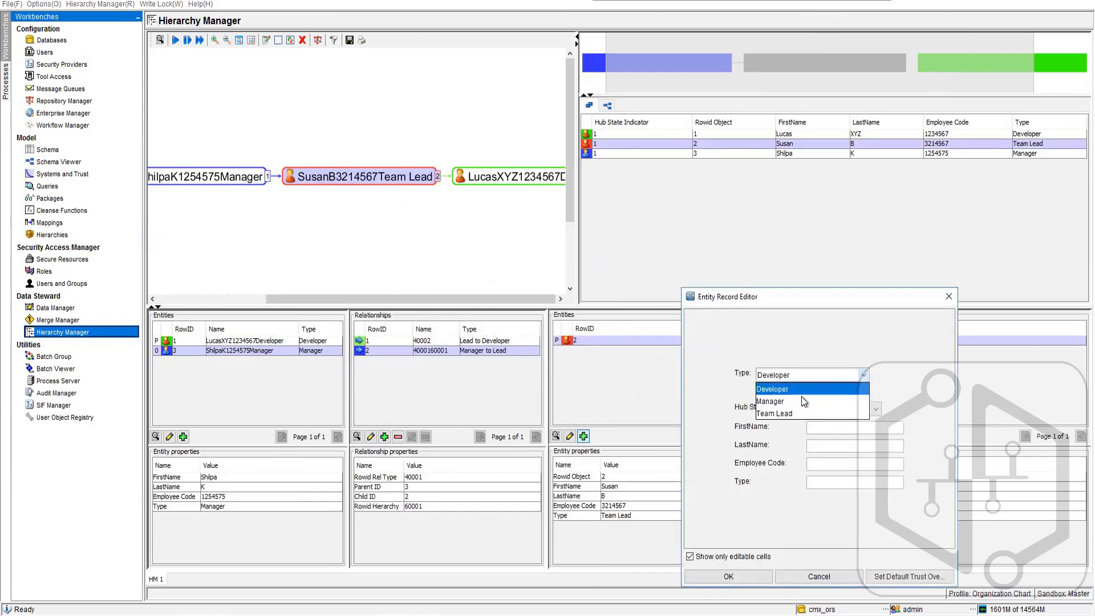
pyautogui.click(802, 409)
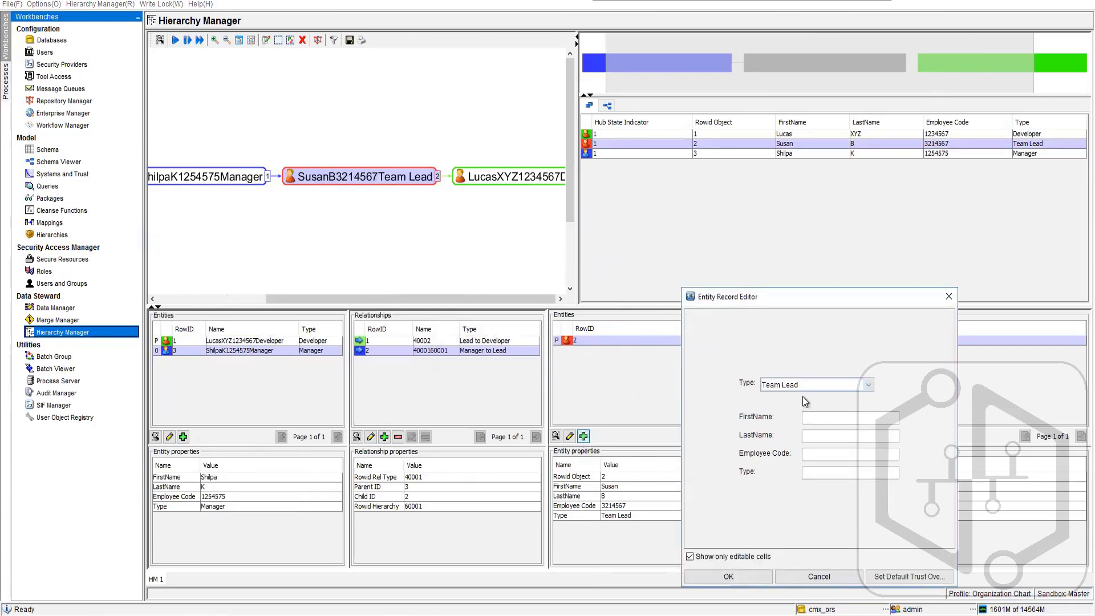
pyautogui.click(827, 418)
pyautogui.write('Xyz')
pyautogui.press('Tab')
pyautogui.write('ABC')
pyautogui.press('Tab')
pyautogui.write('3366552')
pyautogui.write('Team Lead')
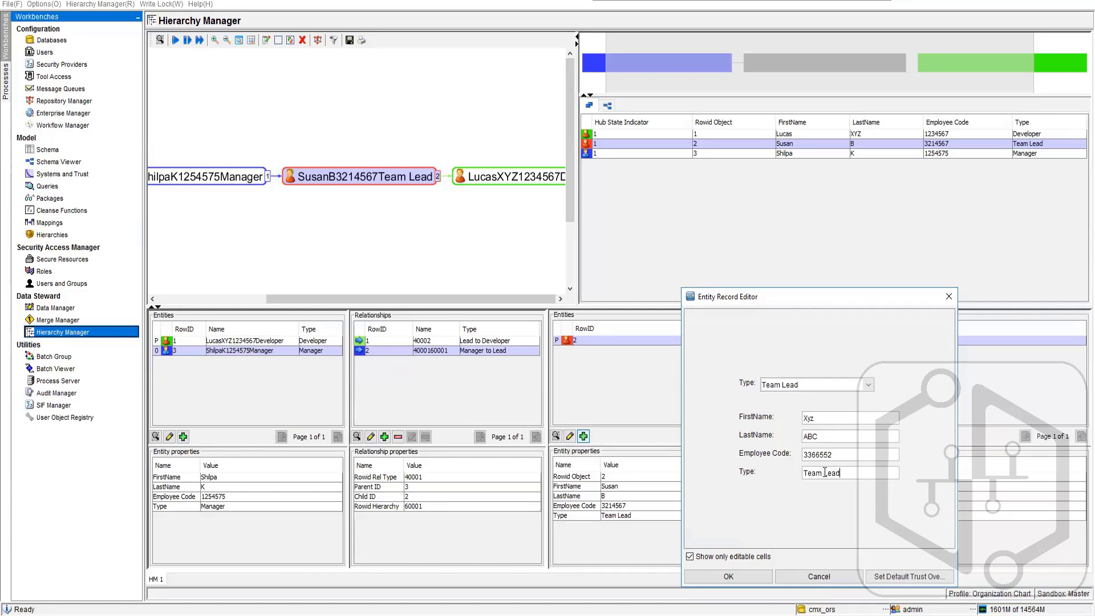
pyautogui.click(749, 580)
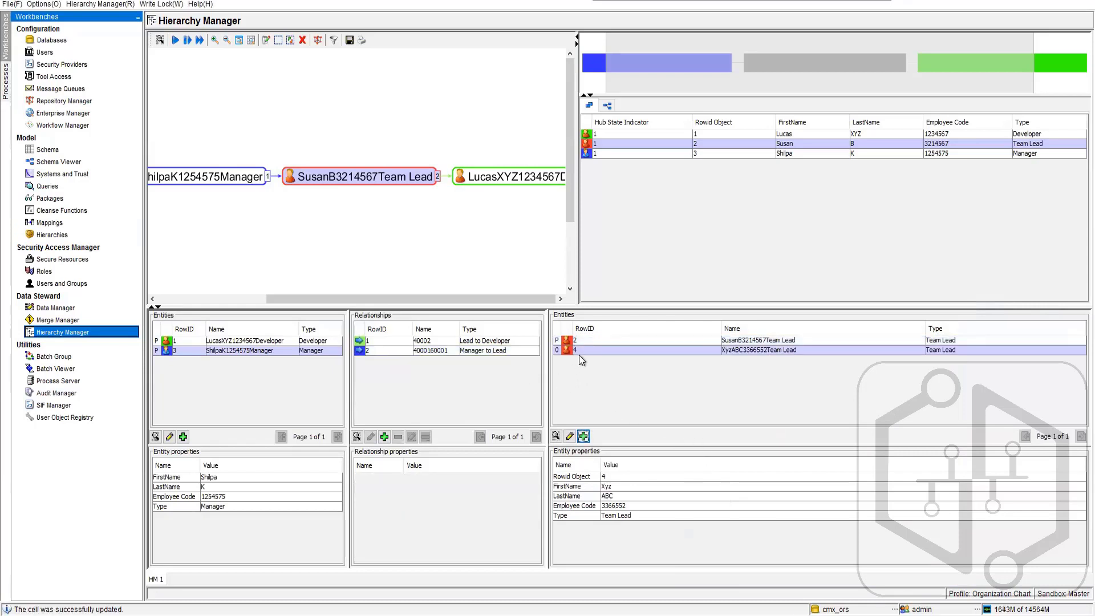
# - Add a Manager to Lead relationship in Organizational Chart between the Manager and the second Team Lead, and fetch many hops from the Manager
pyautogui.click(384, 436)
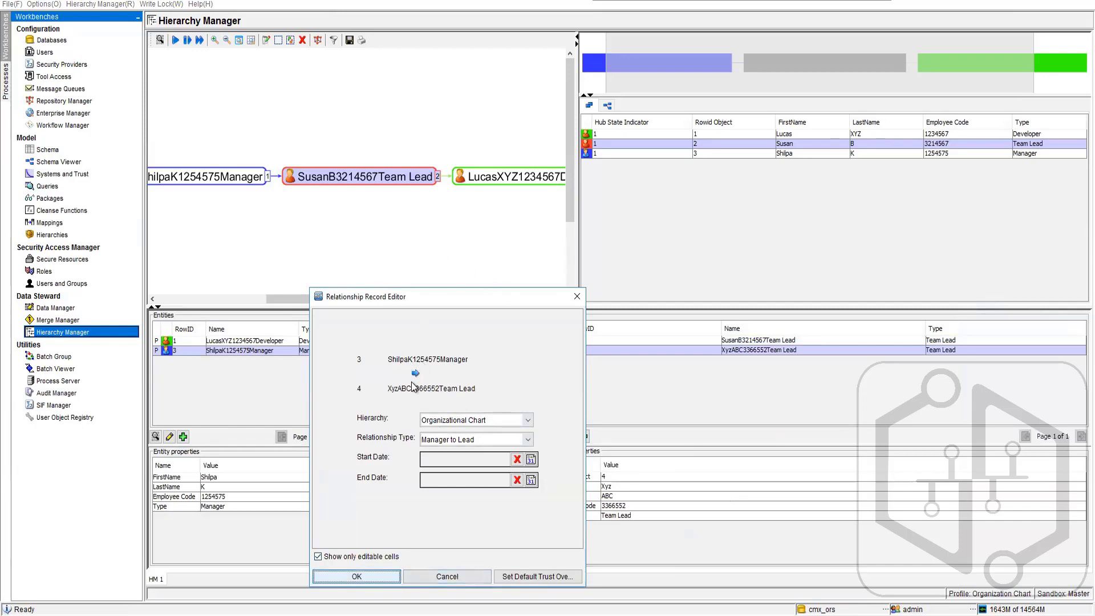
pyautogui.click(363, 577)
pyautogui.rightClick(215, 180)
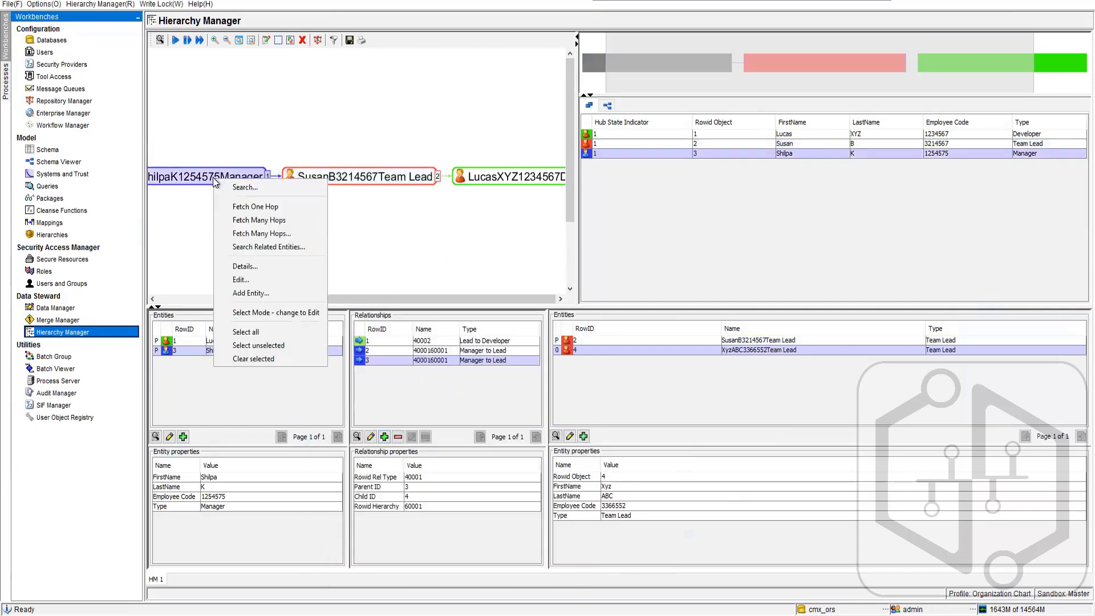
pyautogui.click(286, 221)
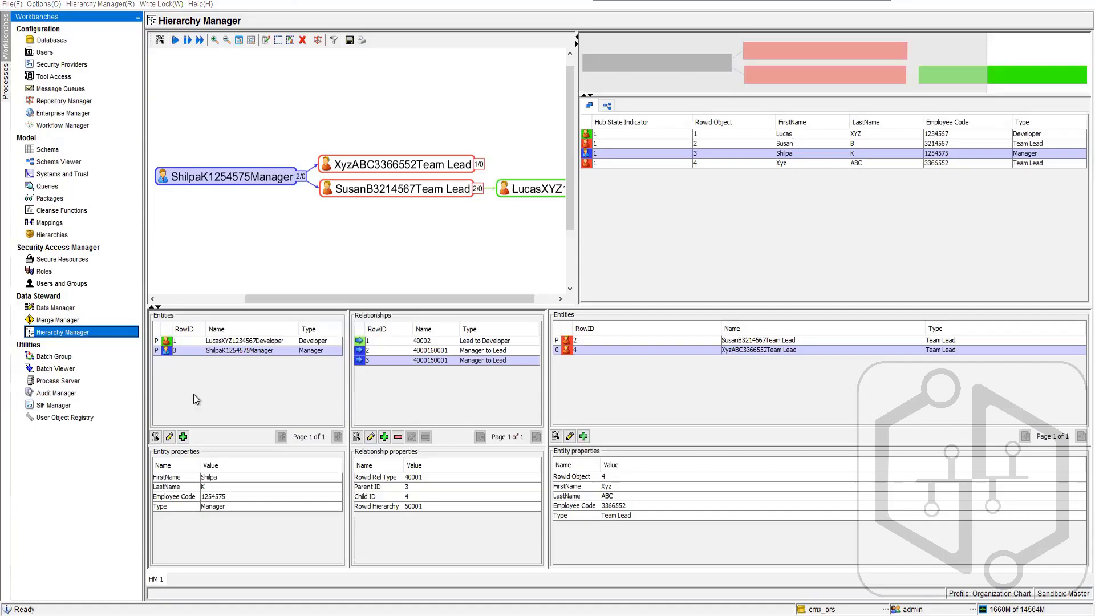
# - Switch to Oracle SQL Developer and examine the C_EO_EMPLOYEES table data, including the name, employee code and type columns
pyautogui.hotkey('alt', 'Tab')
pyautogui.scroll(5, 74, 187)
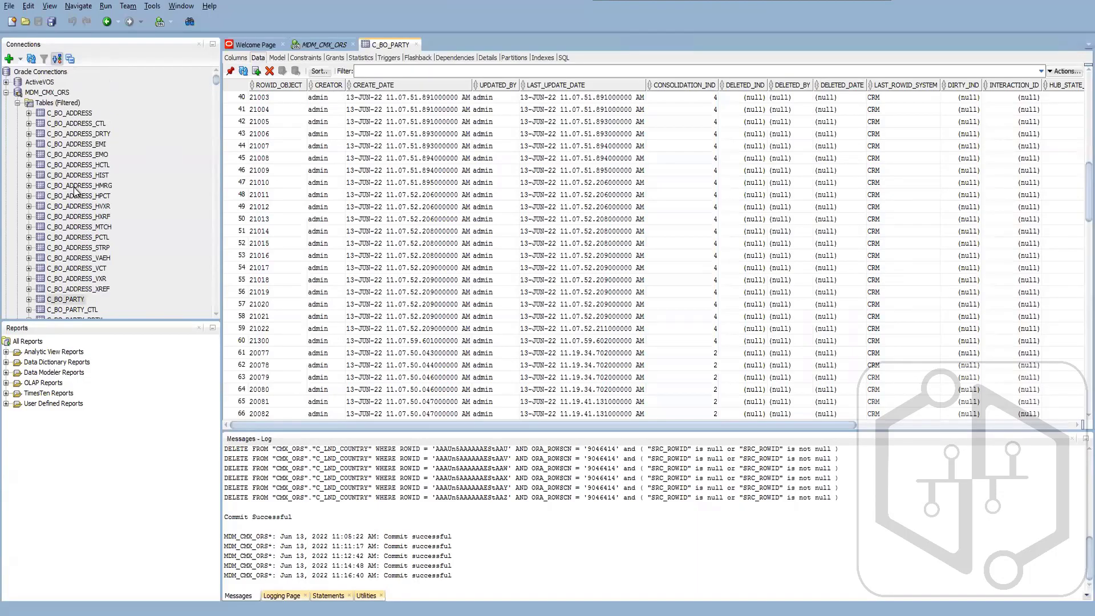
pyautogui.scroll(-10, 74, 187)
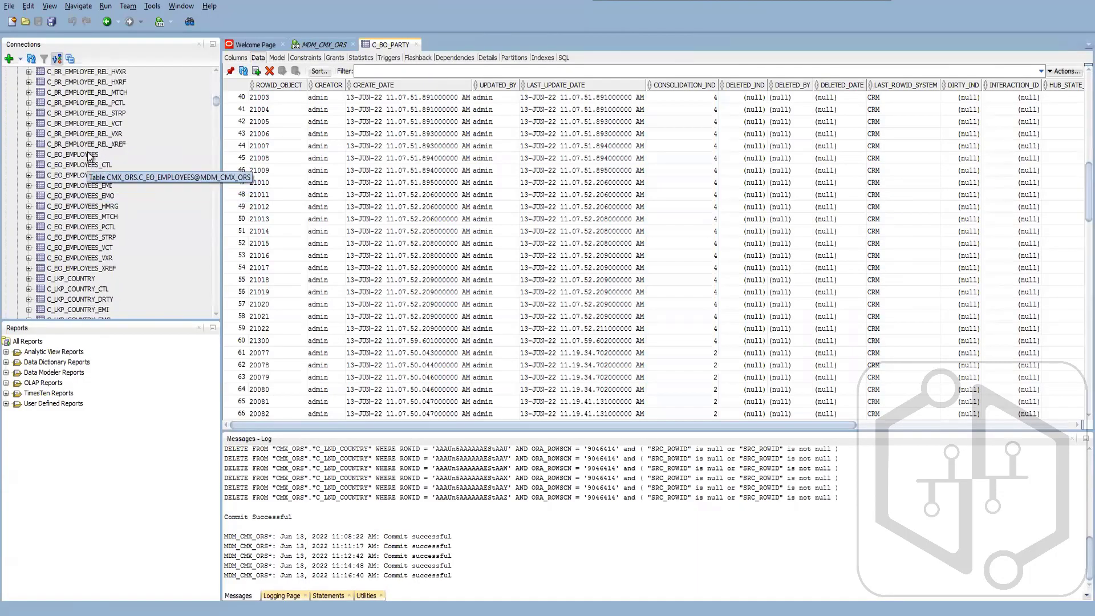
pyautogui.click(89, 155)
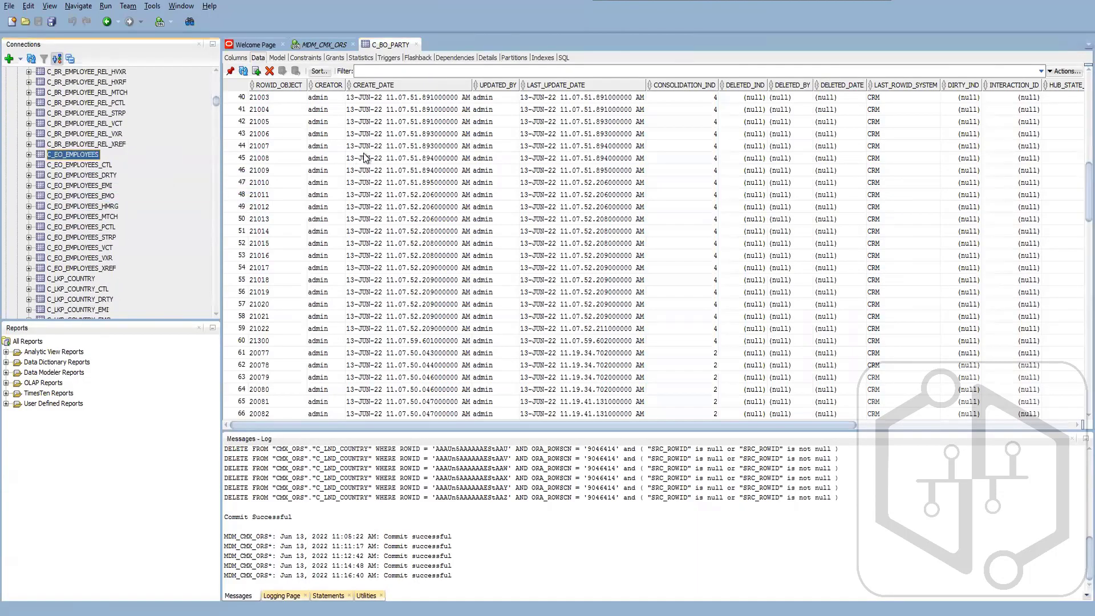
pyautogui.click(243, 72)
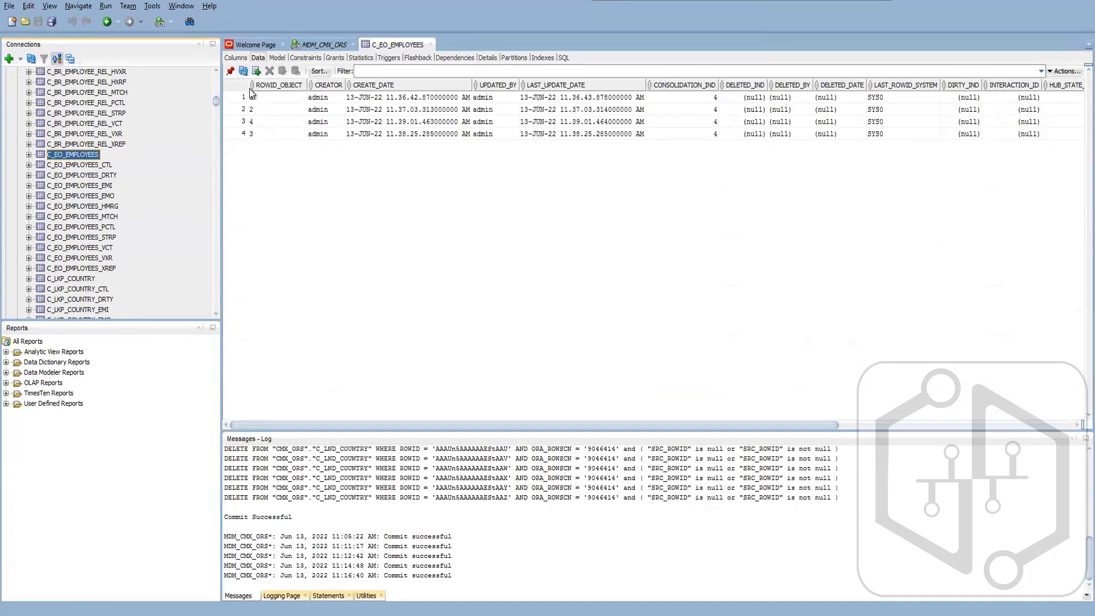
pyautogui.moveTo(530, 427); pyautogui.dragTo(910, 91)
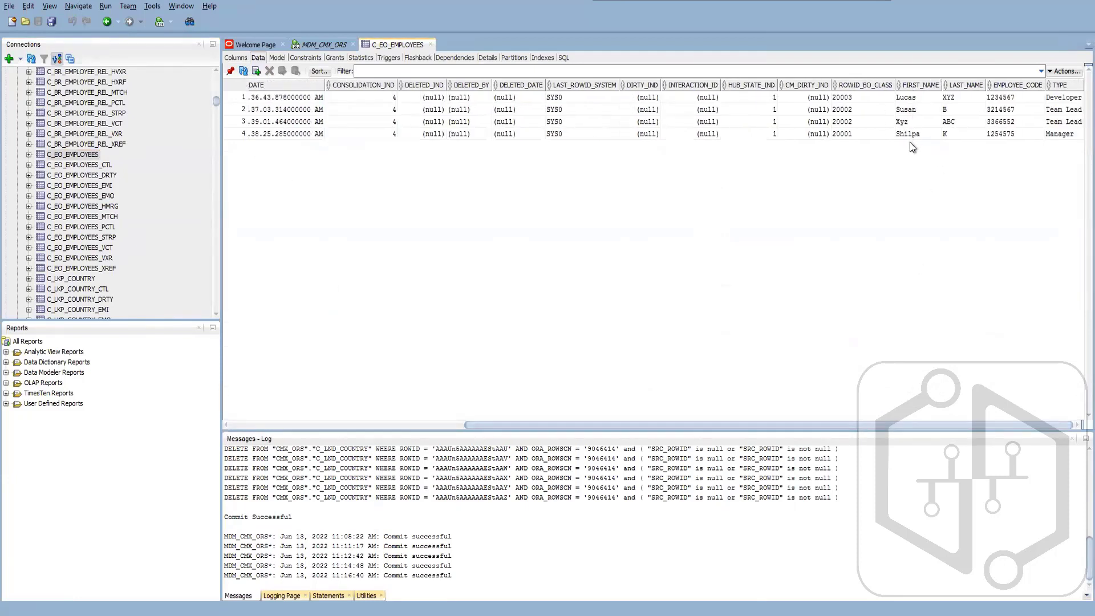
# - Examine the C_BR_EMPLOYEE_REL table data, including the hierarchy, relationship type, PARENTID and CHILDID columns
pyautogui.scroll(5, 72, 171)
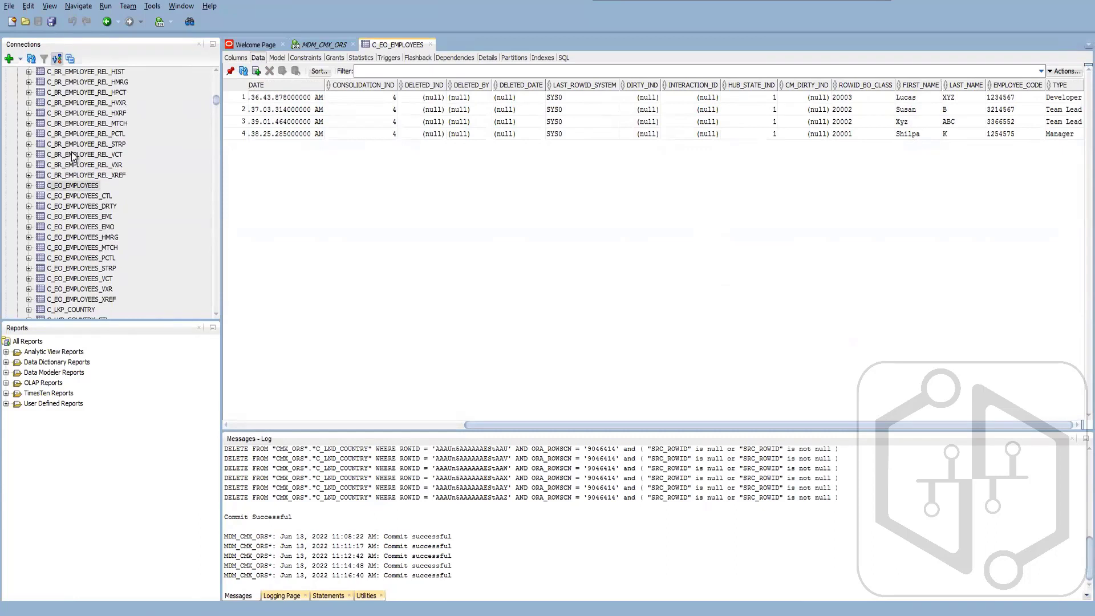
pyautogui.click(75, 134)
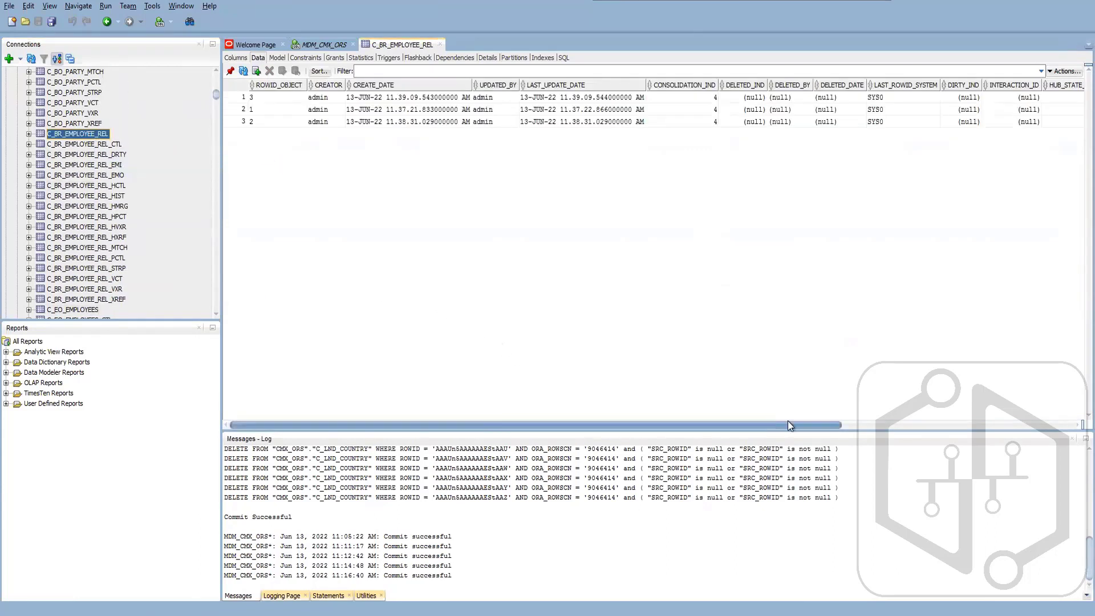
pyautogui.moveTo(788, 424); pyautogui.dragTo(975, 421)
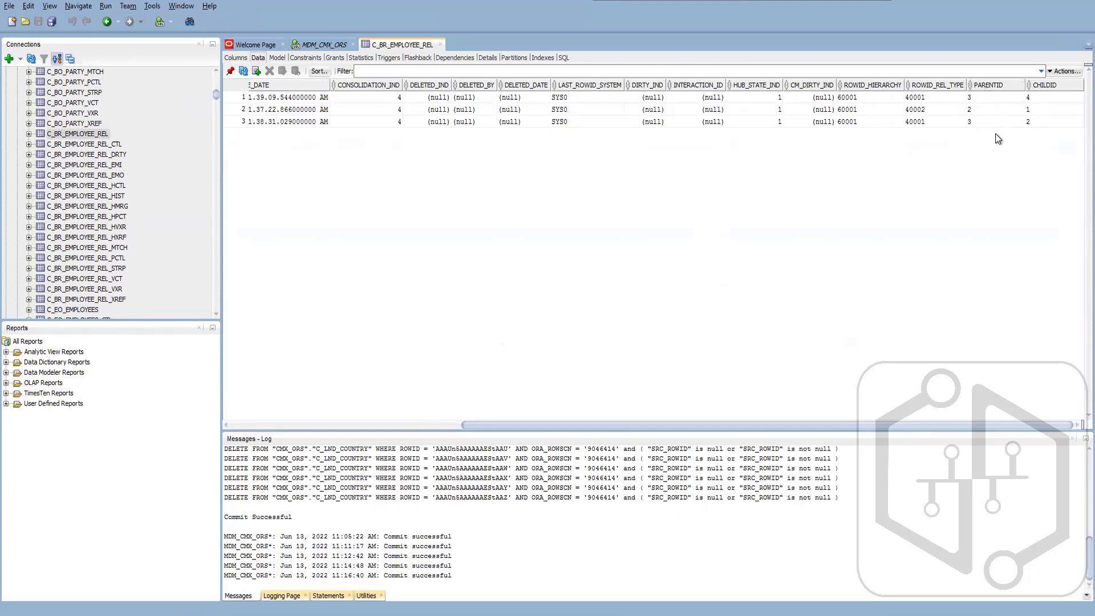
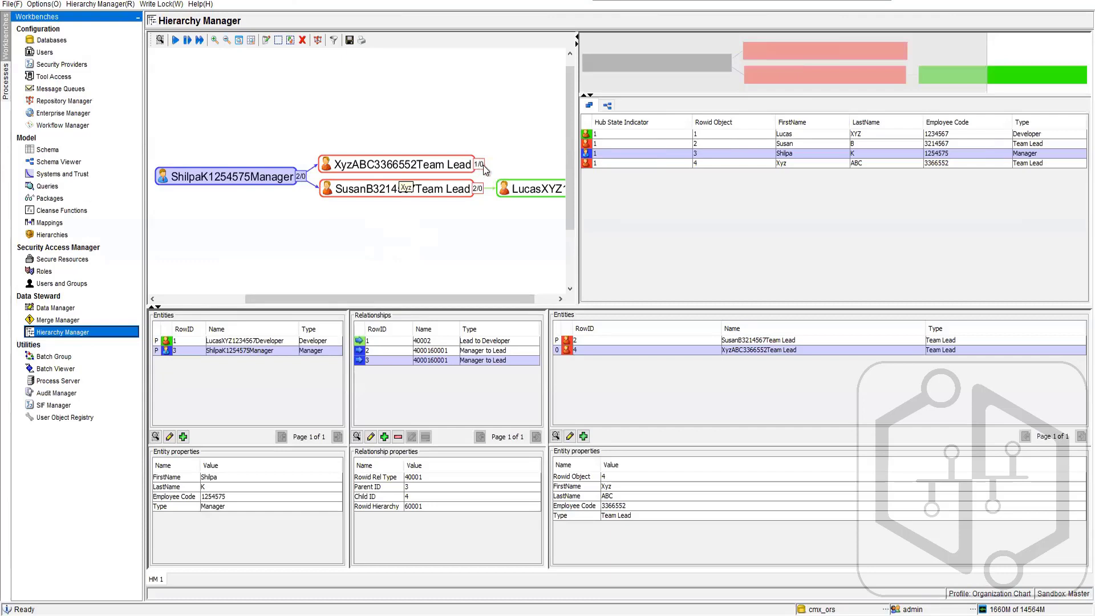
# - Try to relate the Developer entity to the second Team Lead directly in the hierarchy graph
pyautogui.moveTo(530, 299); pyautogui.dragTo(552, 310)
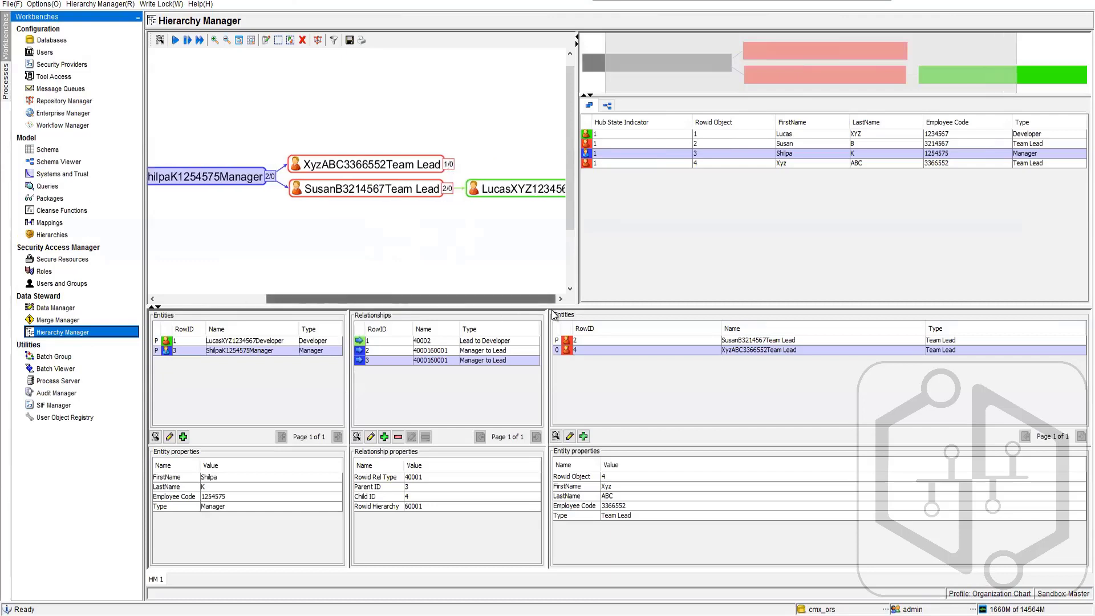
pyautogui.moveTo(510, 188); pyautogui.dragTo(464, 252)
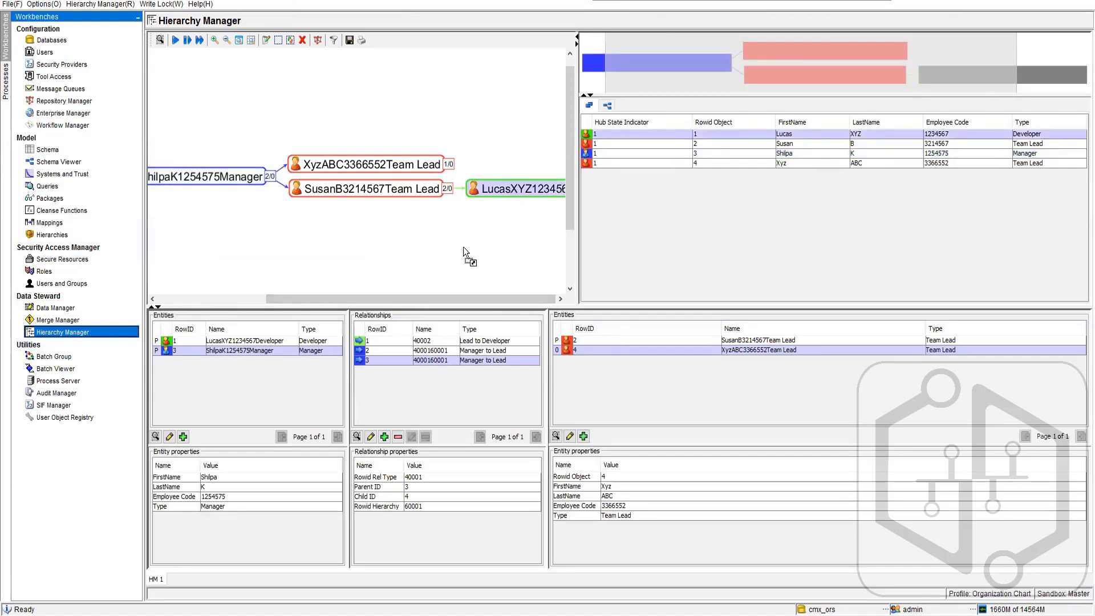
pyautogui.moveTo(489, 186); pyautogui.dragTo(443, 163)
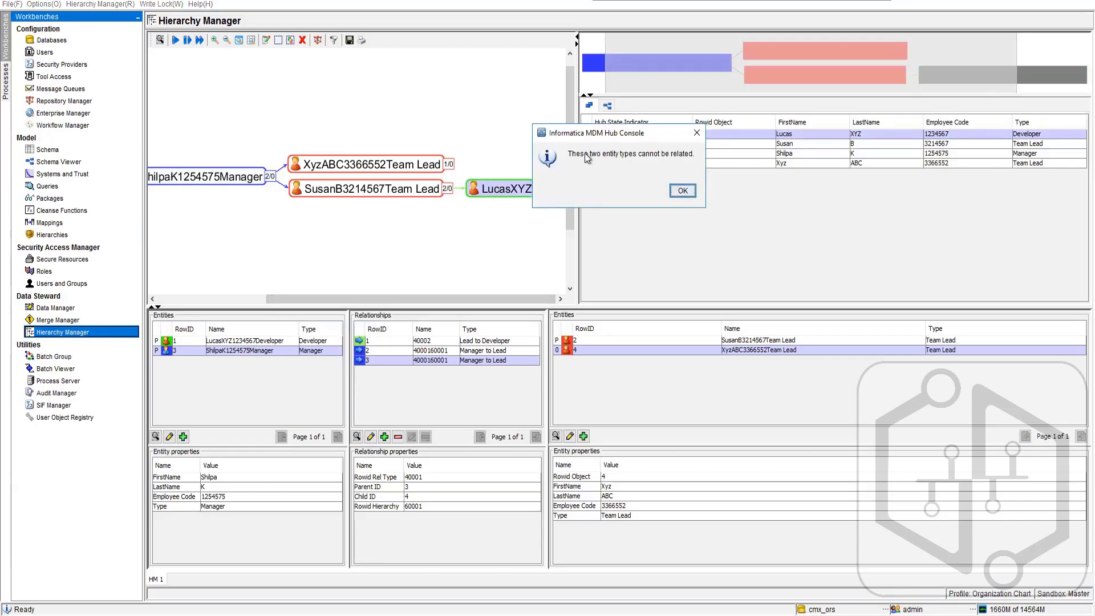
pyautogui.click(682, 191)
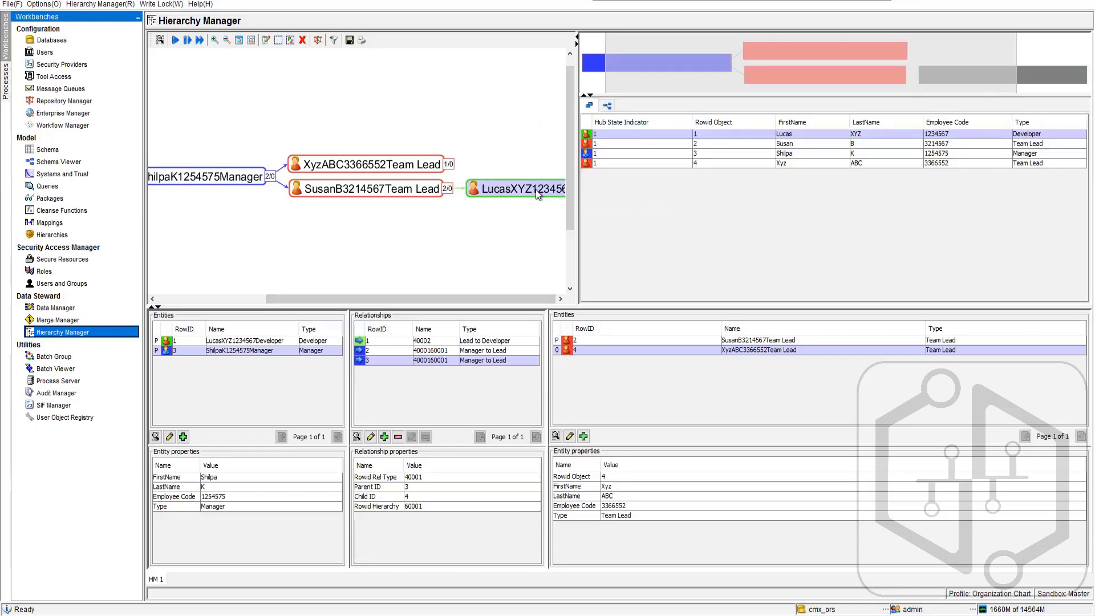
# - Open the Developer entity's record for editing, review its editable fields, and close it without saving
pyautogui.rightClick(487, 188)
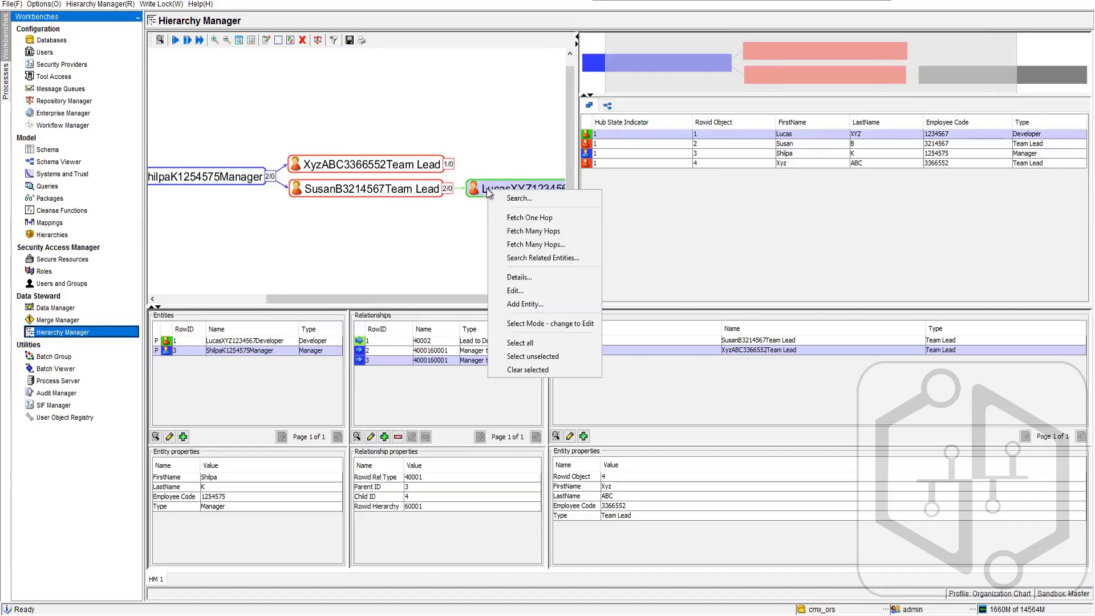
pyautogui.click(521, 291)
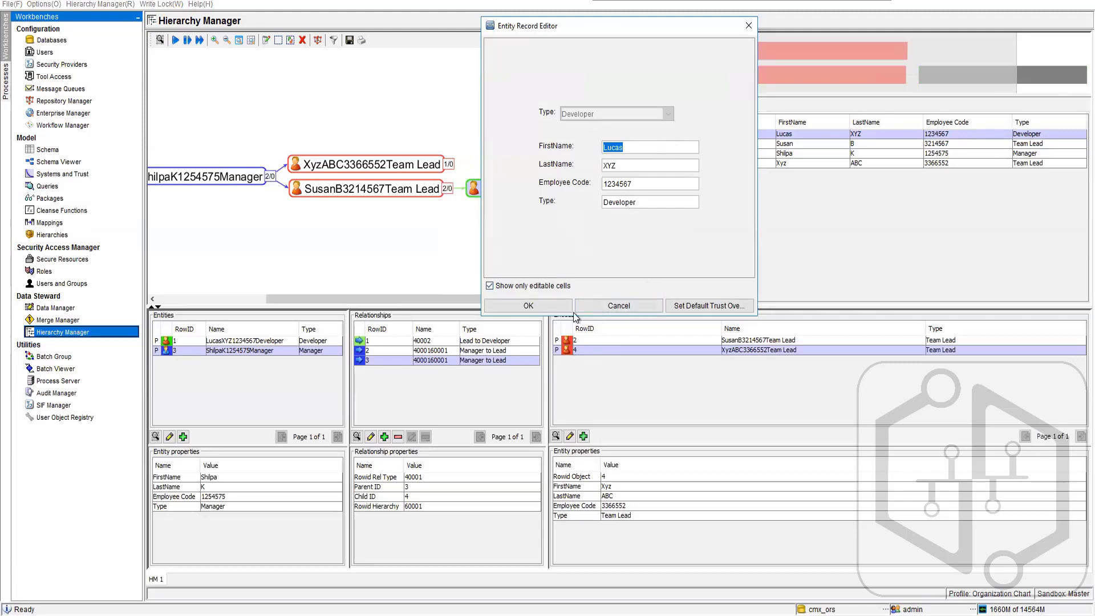
pyautogui.click(619, 306)
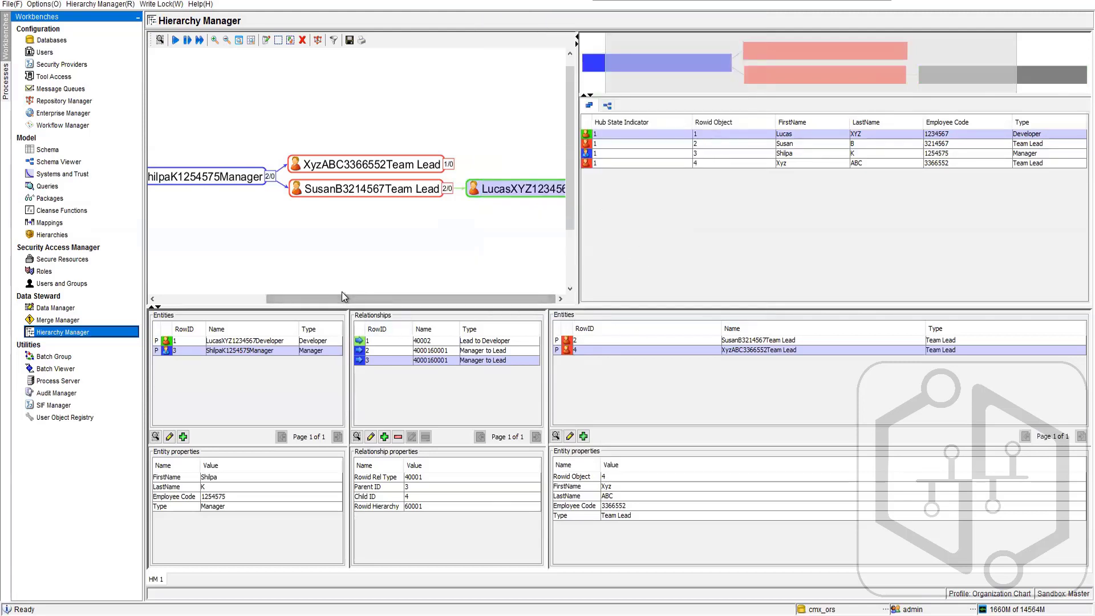
# - Open the Lead to Developer relationship for editing, review its hierarchy, type and date fields, and close it without saving
pyautogui.click(461, 188)
pyautogui.rightClick(460, 188)
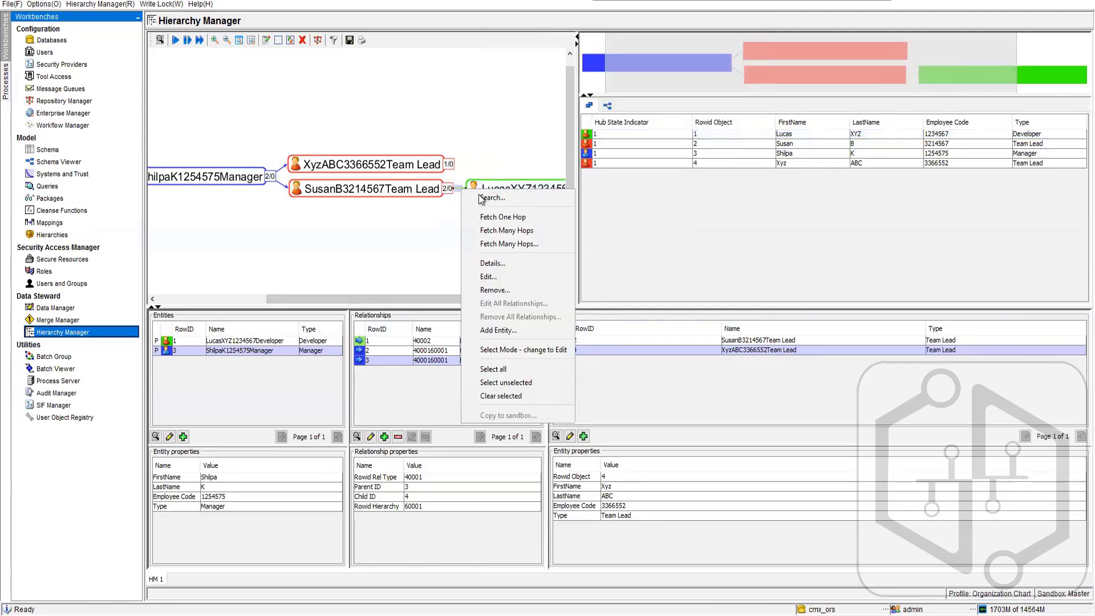
pyautogui.click(502, 280)
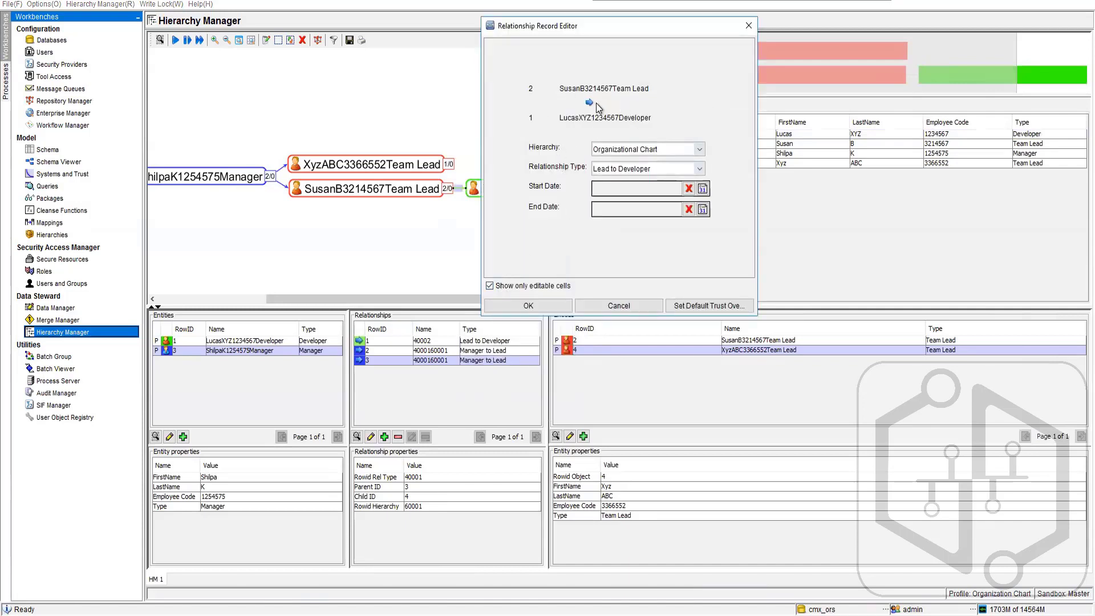
pyautogui.click(638, 306)
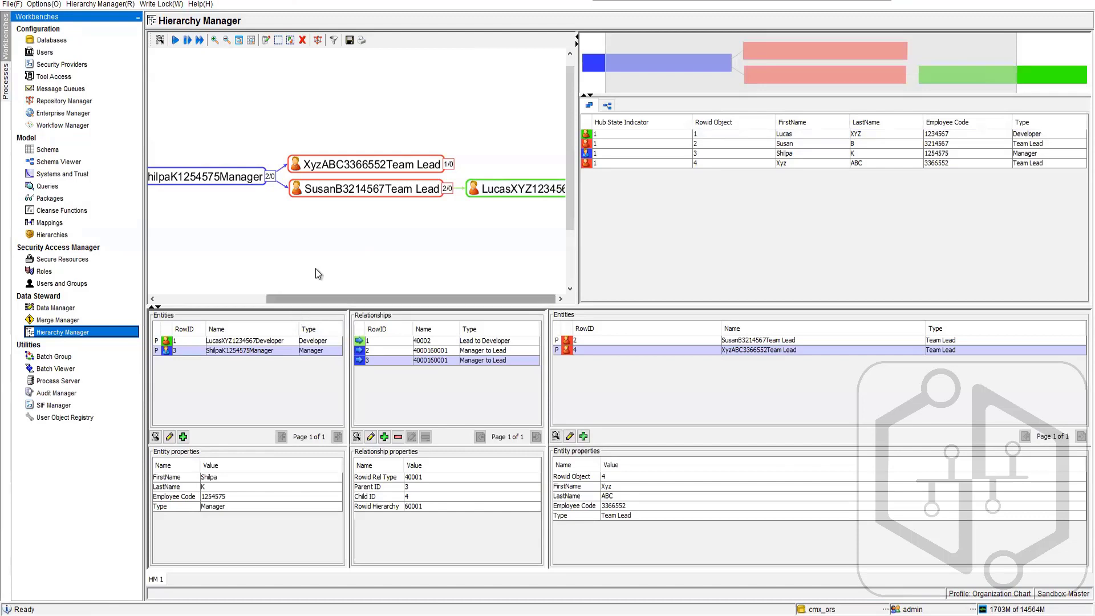
# - Arrange the organization chart in the Tree layout
pyautogui.moveTo(323, 299)
pyautogui.mouseDown()
pyautogui.moveTo(230, 293)
pyautogui.moveTo(322, 298)
pyautogui.mouseUp()
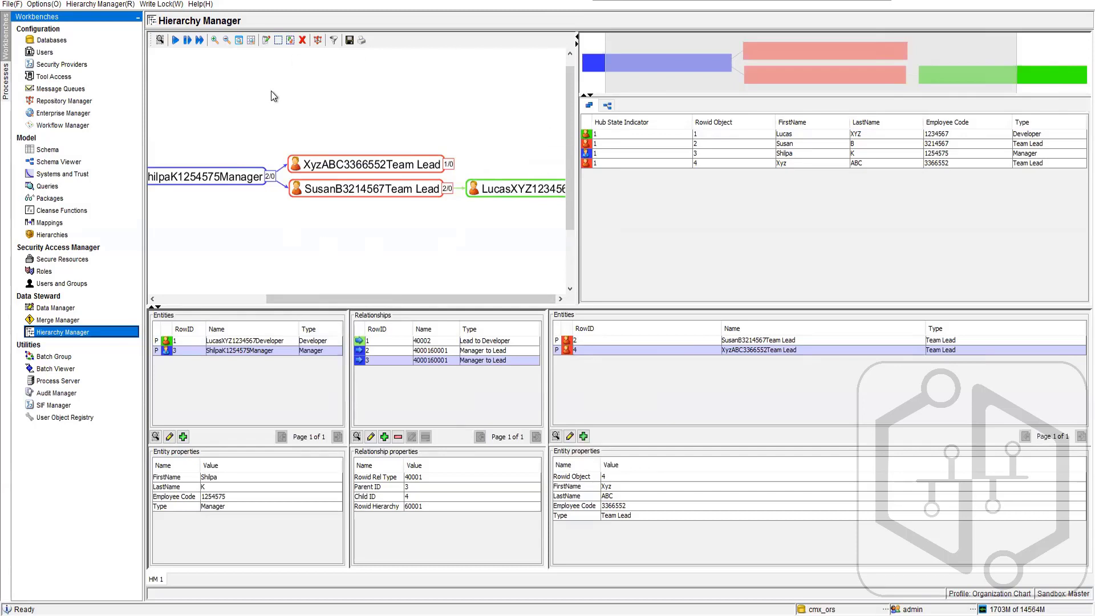
pyautogui.click(318, 41)
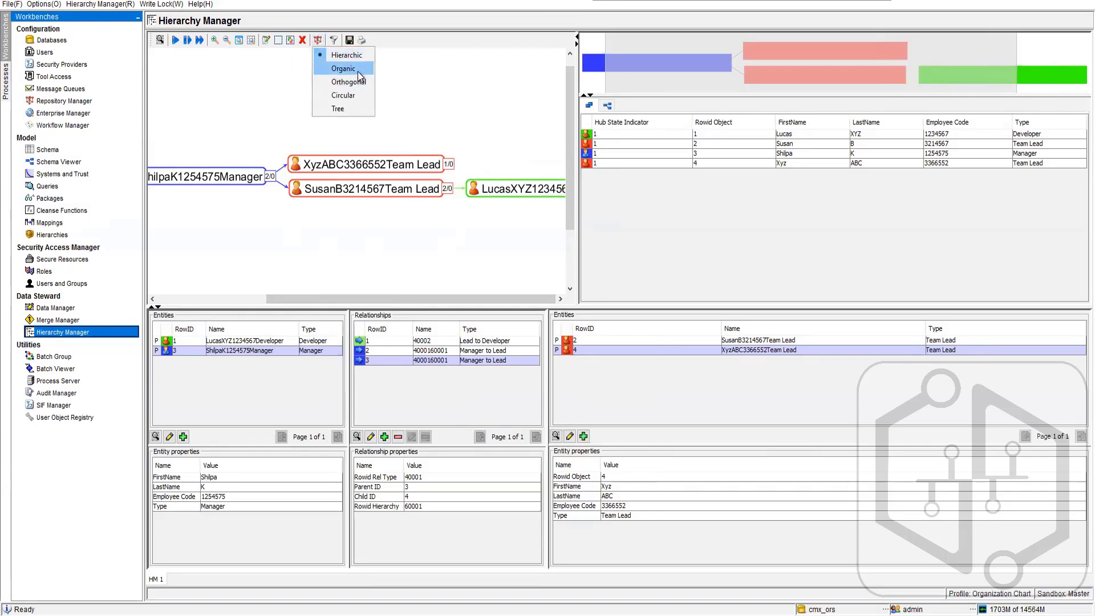
pyautogui.click(337, 108)
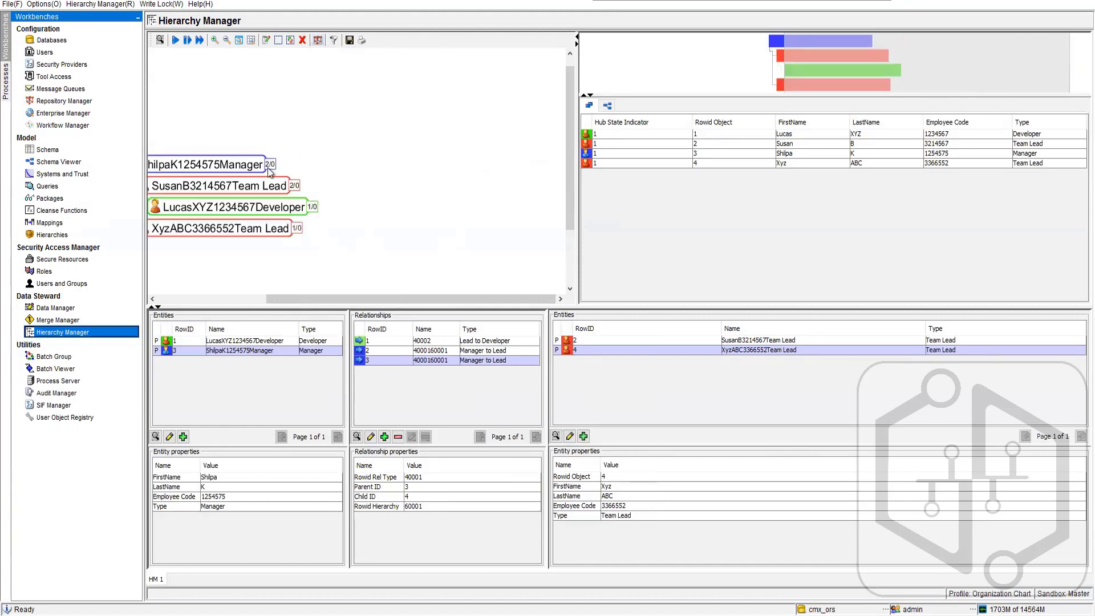
pyautogui.moveTo(334, 299); pyautogui.dragTo(183, 301)
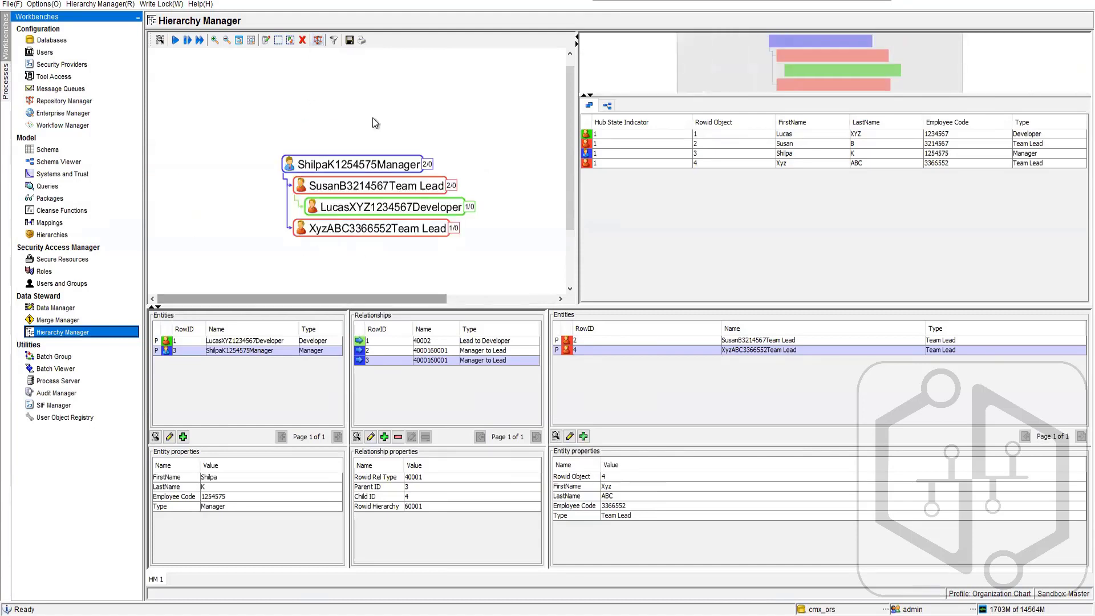
# - Try the Circular layout on the organization chart, and change it to Orthogonal
pyautogui.click(318, 41)
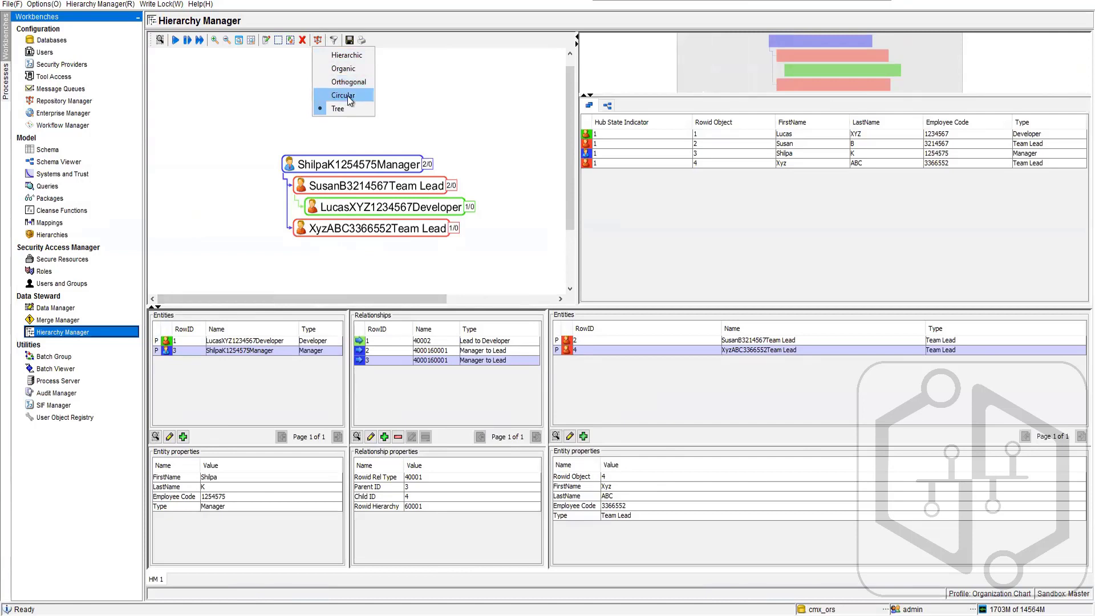
pyautogui.click(349, 98)
pyautogui.click(318, 40)
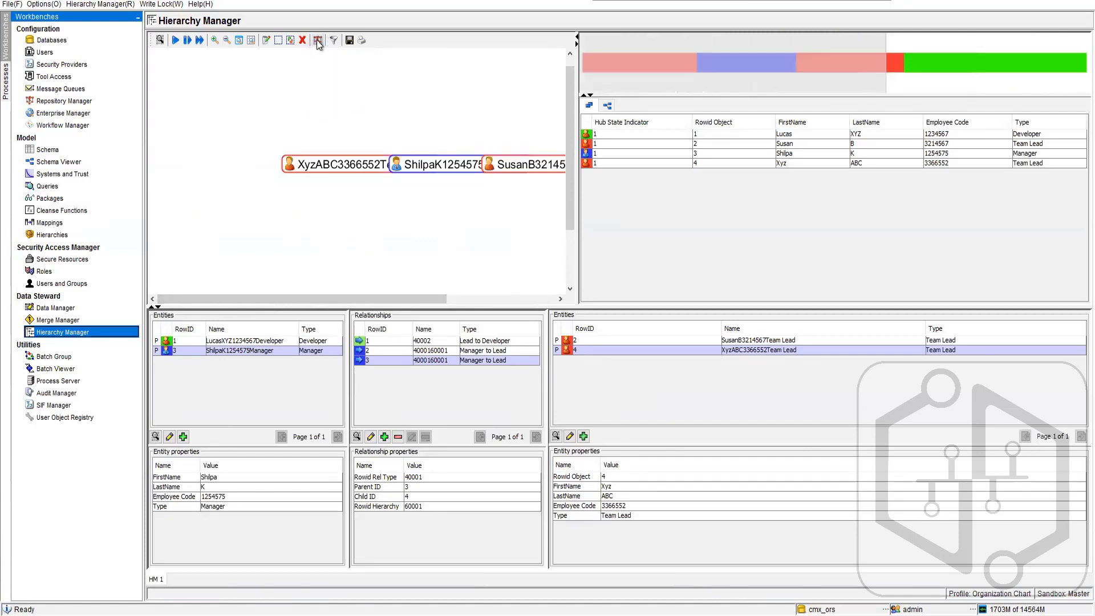
pyautogui.click(343, 85)
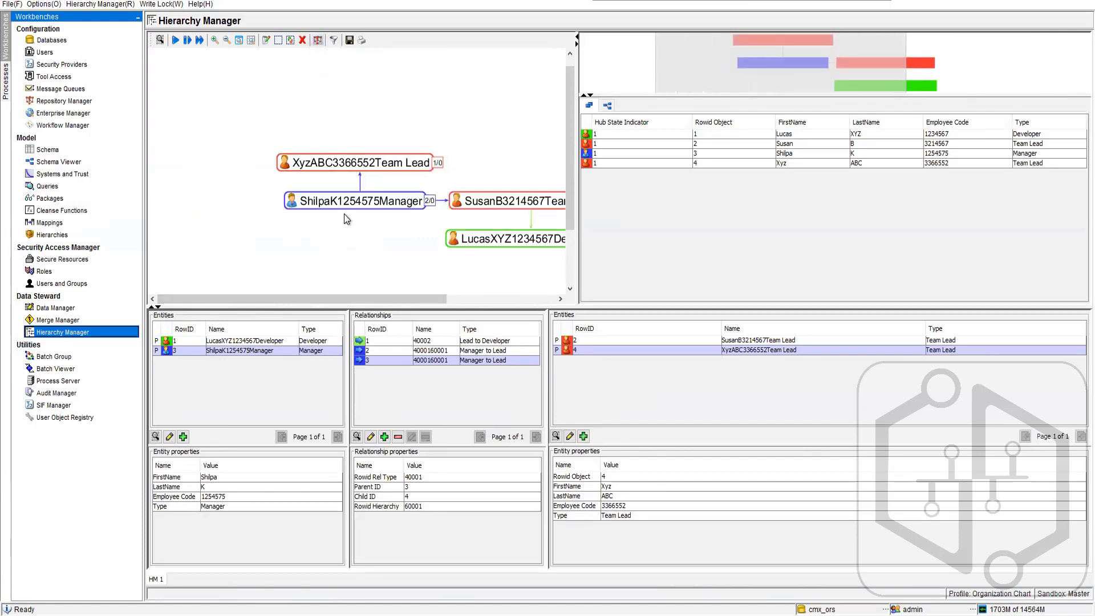
pyautogui.moveTo(354, 289); pyautogui.dragTo(433, 290)
# - Arrange the organization chart in the Organic layout and look over the entities
pyautogui.click(318, 40)
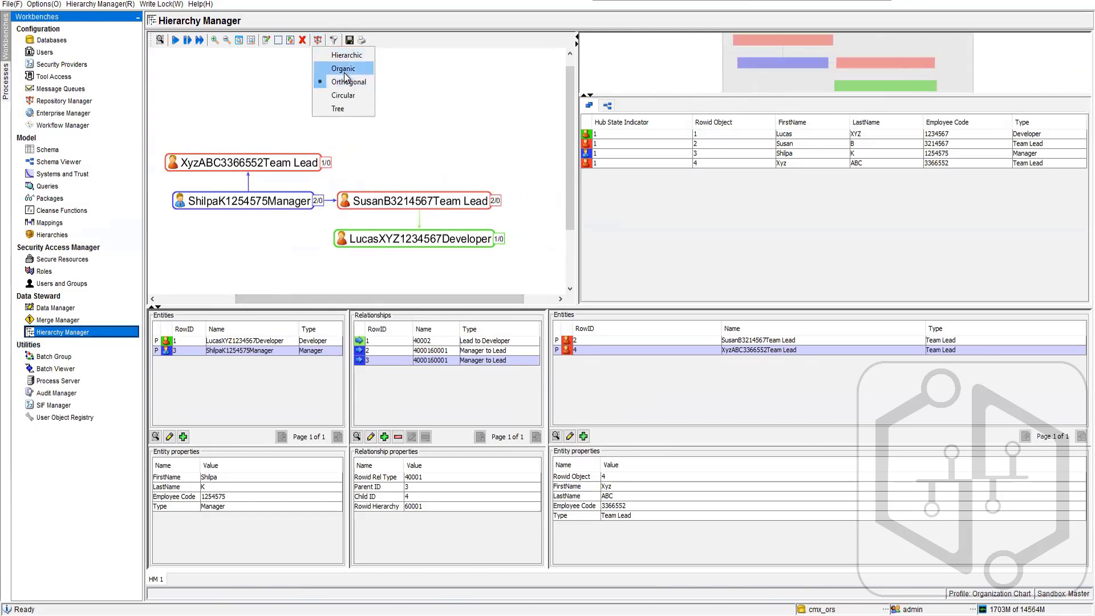
pyautogui.click(344, 73)
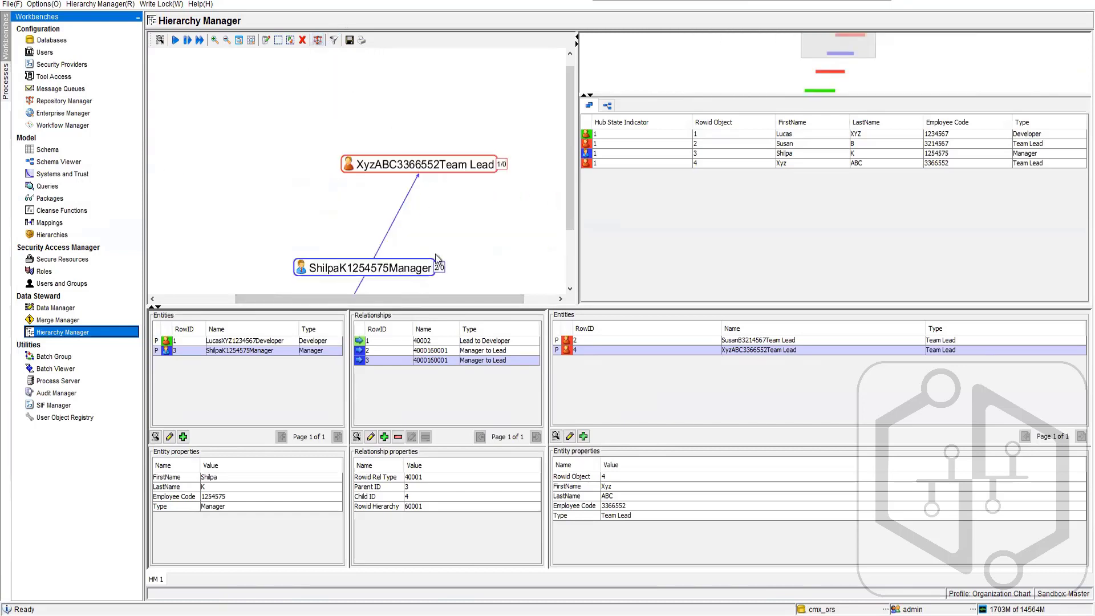
pyautogui.moveTo(569, 166); pyautogui.dragTo(562, 223)
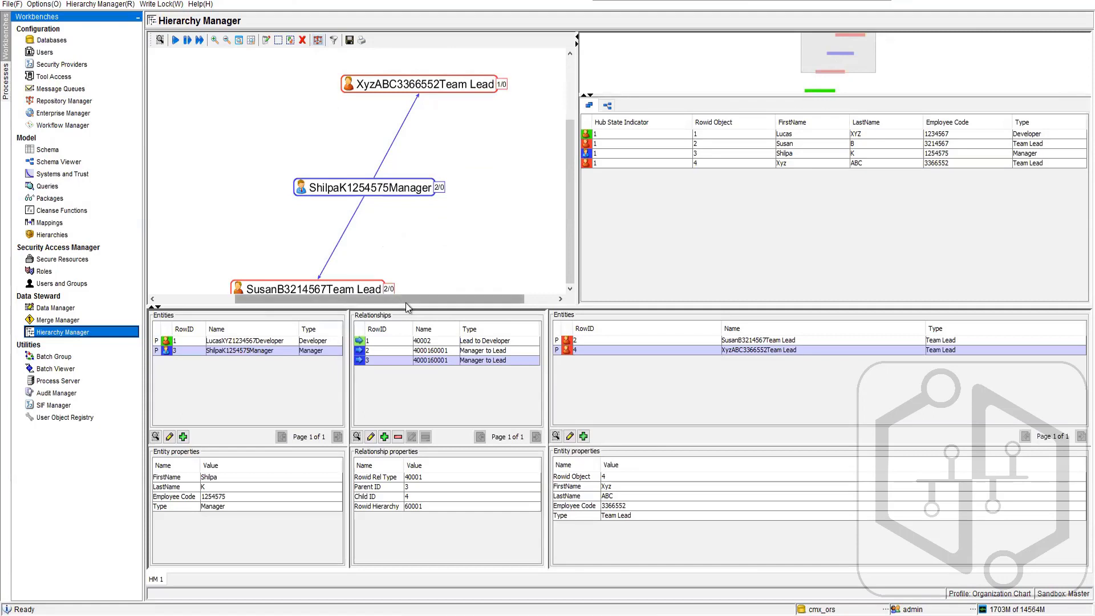
pyautogui.moveTo(469, 299); pyautogui.dragTo(364, 211)
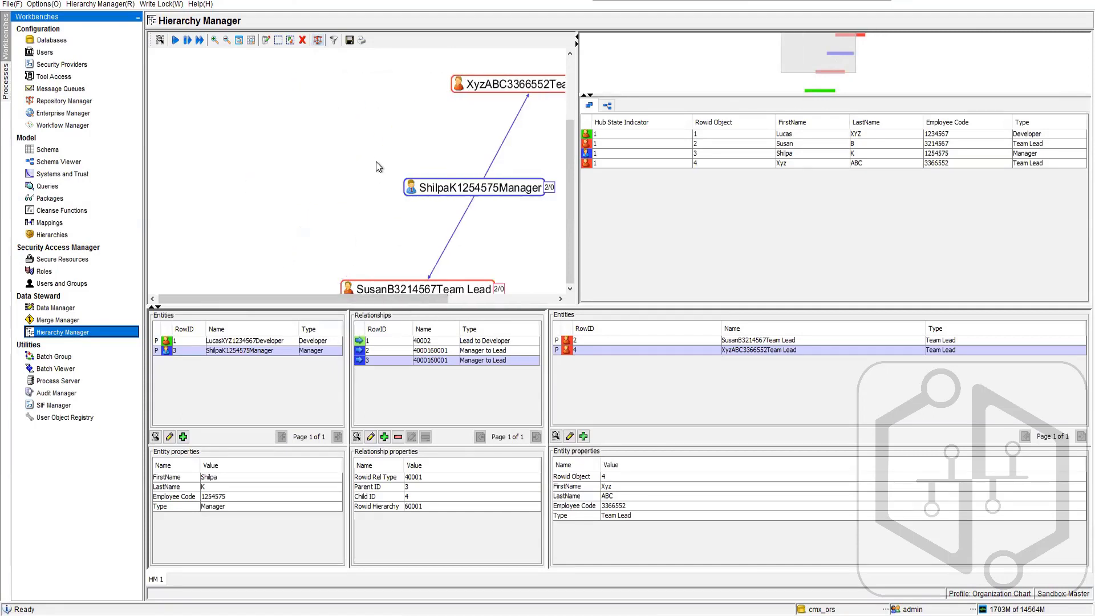
# - Return the organization chart to the Hierarchic layout
pyautogui.click(318, 41)
pyautogui.click(341, 53)
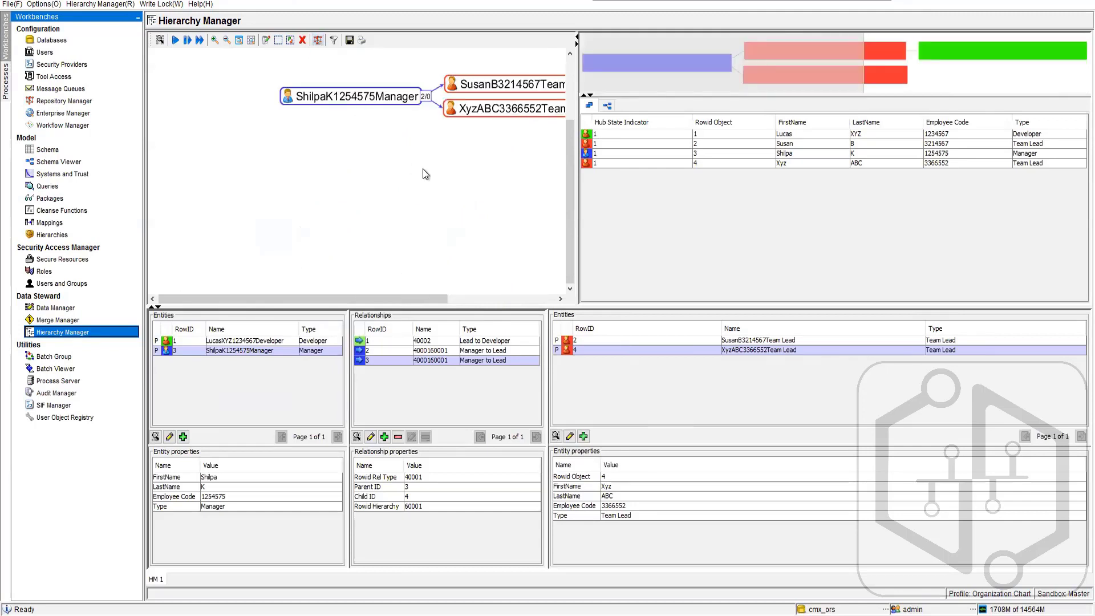
pyautogui.moveTo(363, 296); pyautogui.dragTo(434, 299)
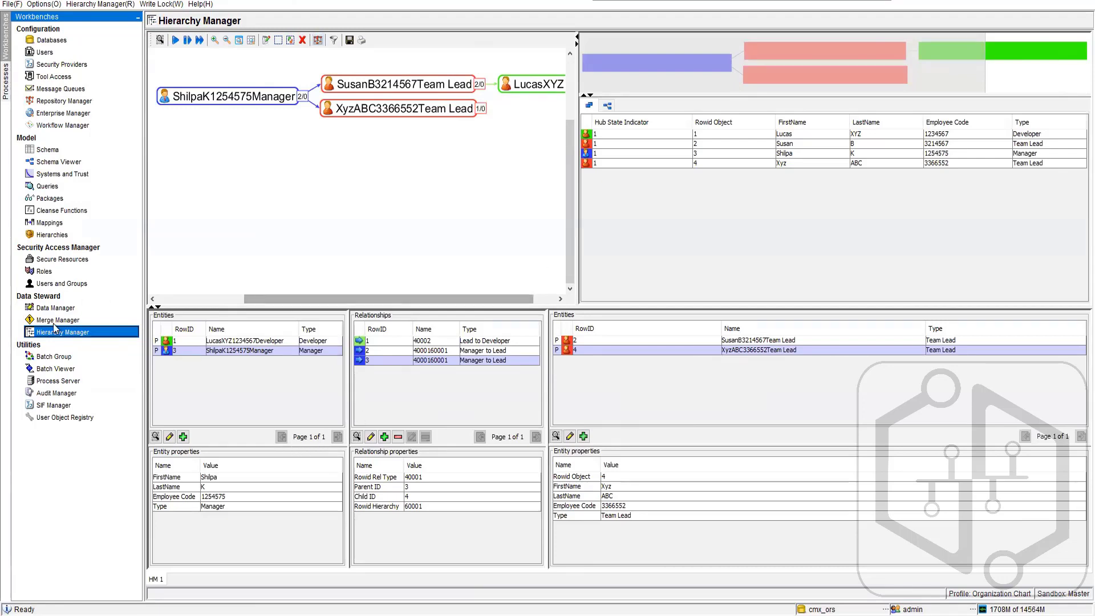
# - In the Batch Viewer, refresh the BO Party match and merge job's status and view the June 13, 2022 11:18:30 AM run
pyautogui.click(54, 369)
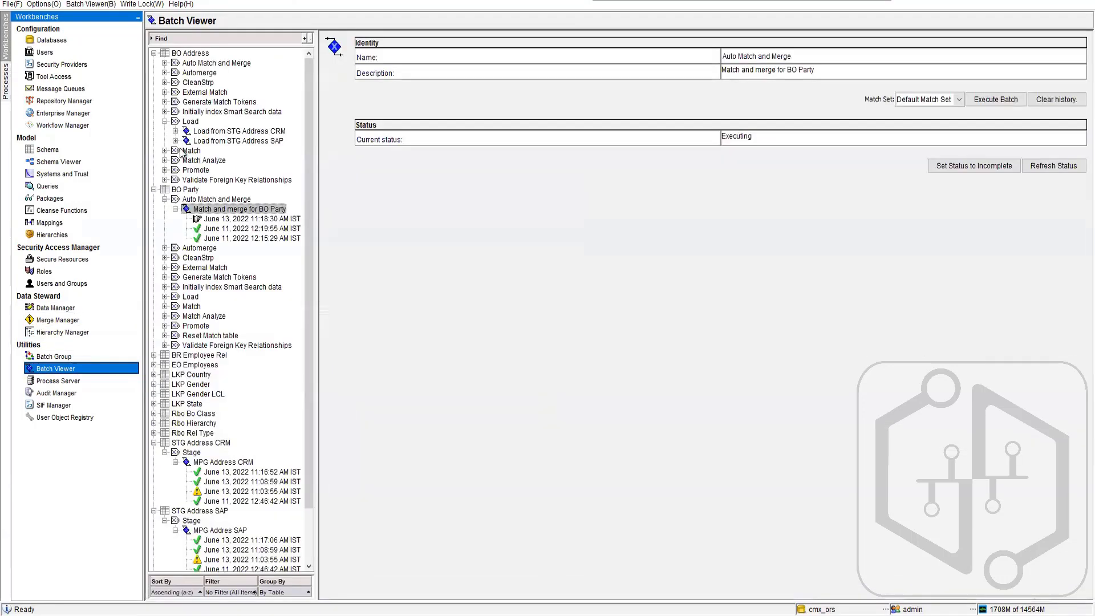
pyautogui.click(1052, 165)
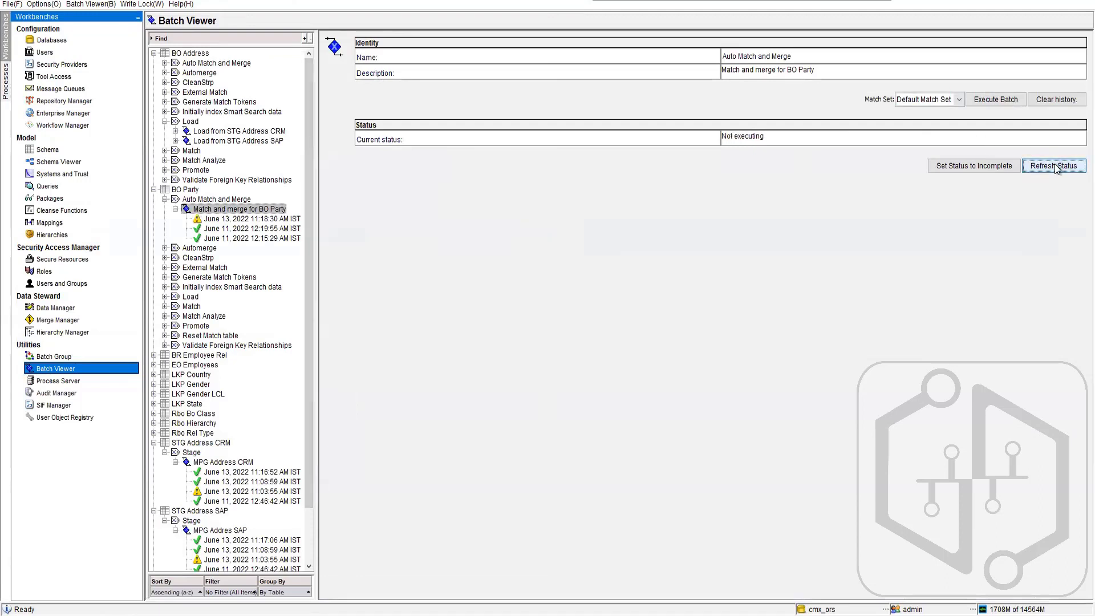
pyautogui.click(273, 219)
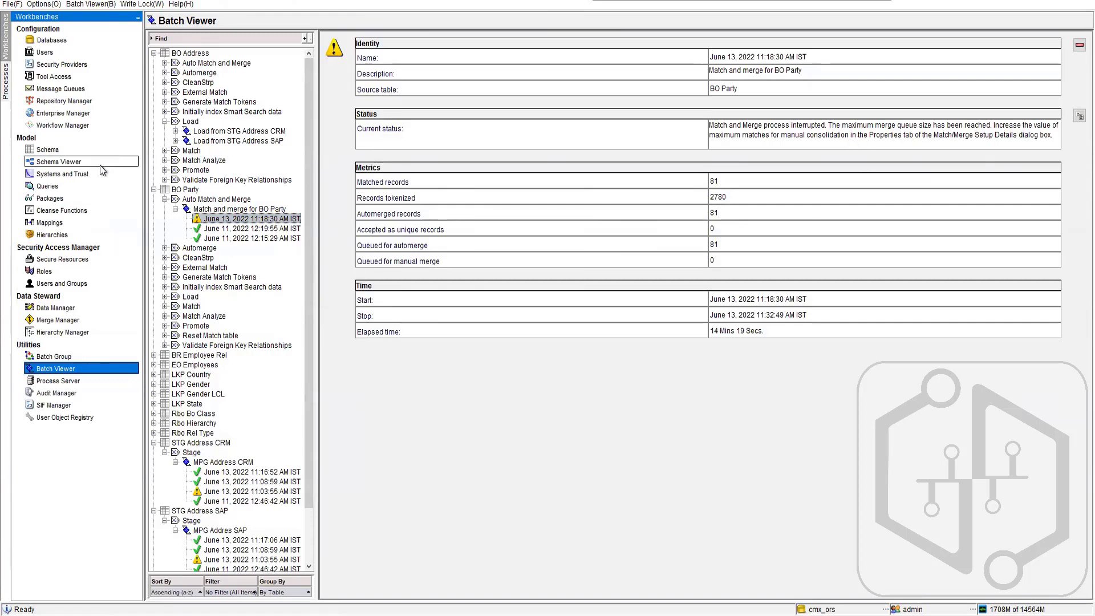
# - Check the BO Party Match/Merge Setup properties in the Schema tool, and reread the interrupted run's status text in the Batch Viewer
pyautogui.click(64, 151)
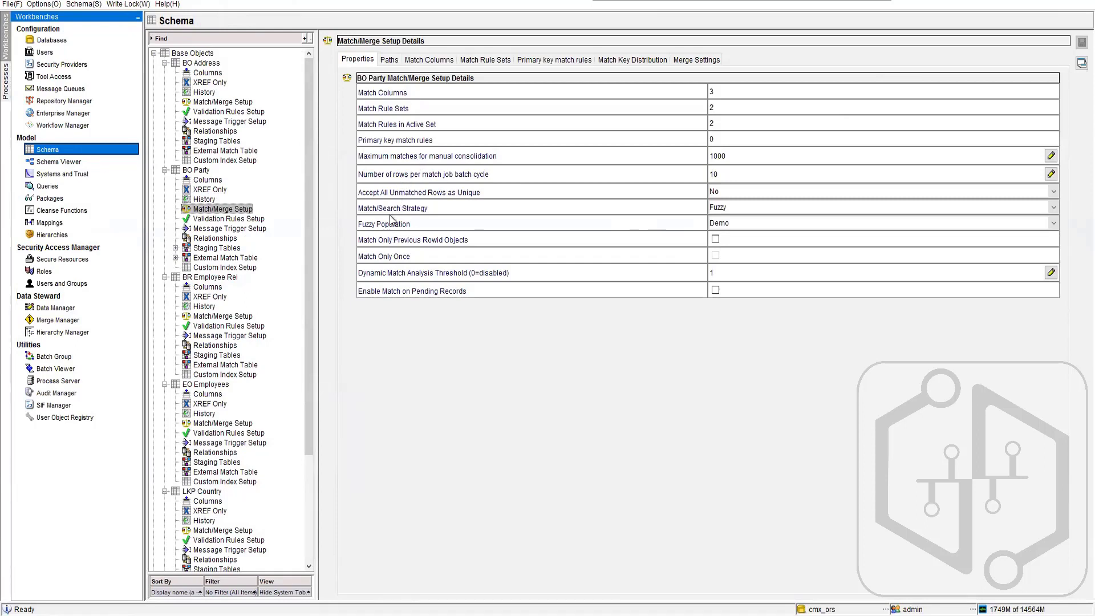
pyautogui.click(57, 369)
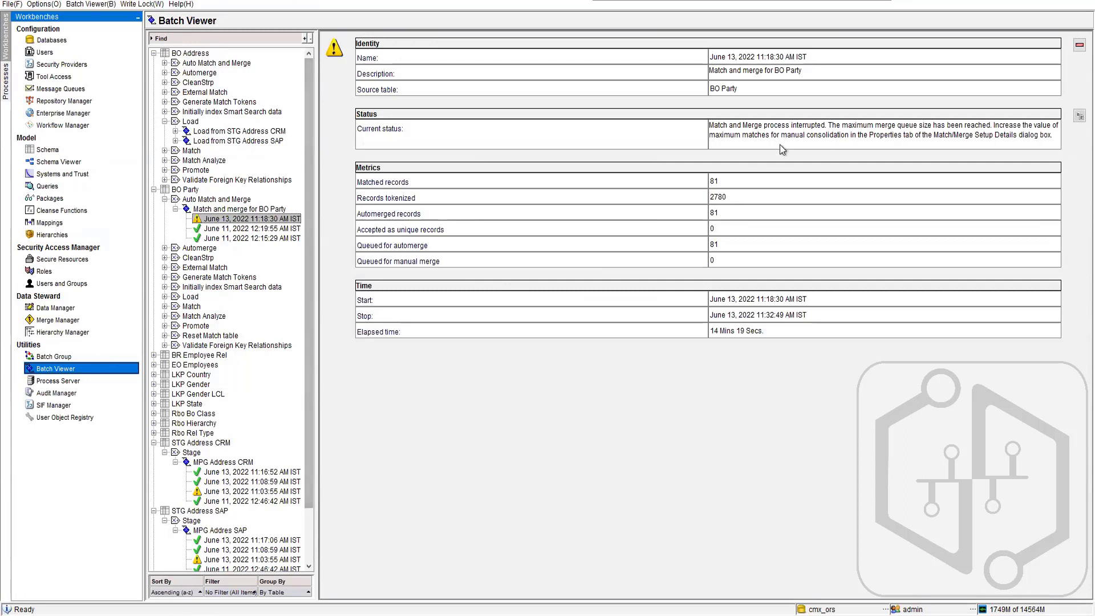
pyautogui.moveTo(782, 137); pyautogui.dragTo(1048, 137)
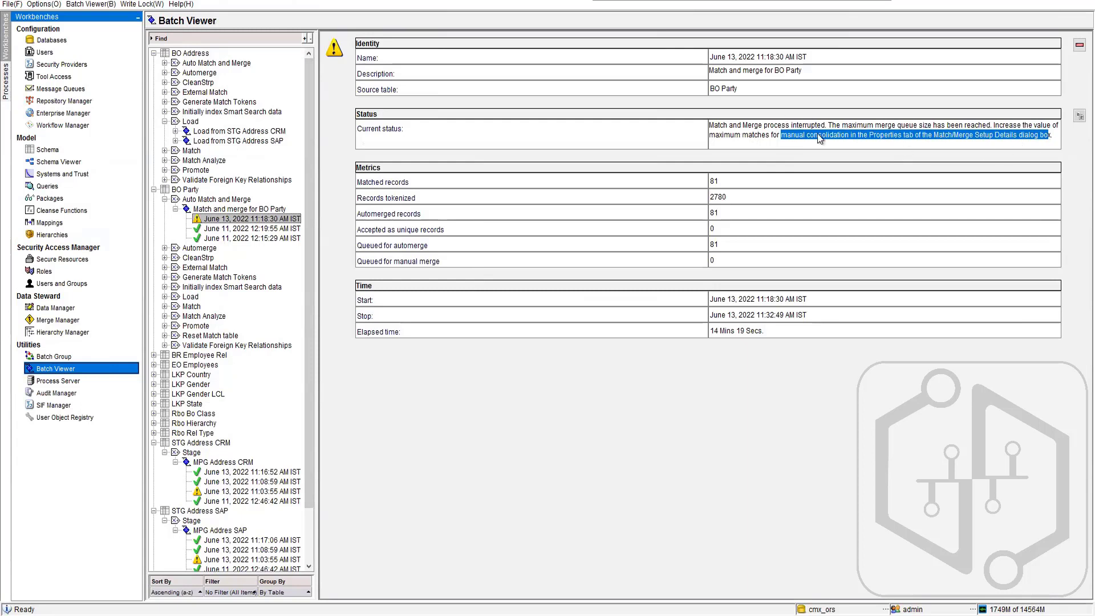
pyautogui.moveTo(878, 127); pyautogui.dragTo(1049, 137)
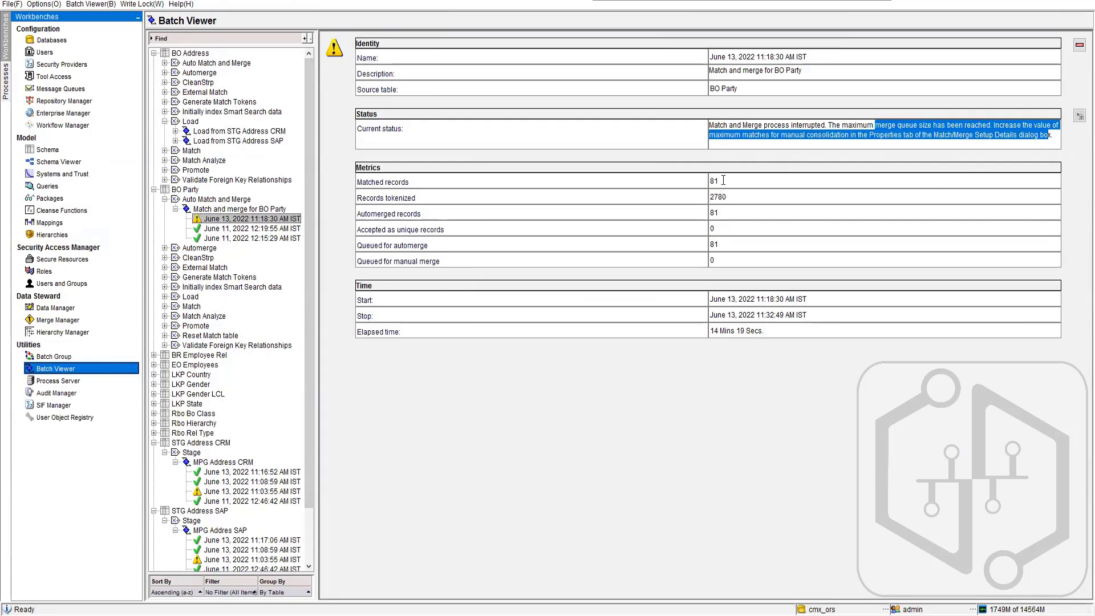
# - Switch to Oracle SQL Developer, open the C_BO_PARTY_XREF table data, and sort it by ROWID_OBJECT to examine the cross-reference records
pyautogui.click(284, 531)
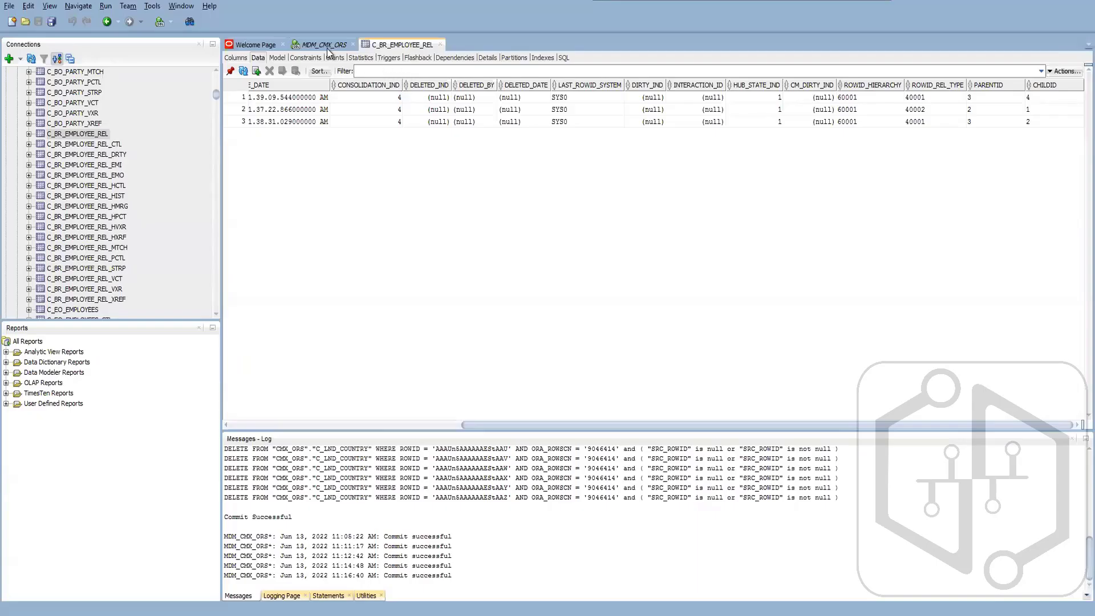
pyautogui.scroll(4, 84, 186)
pyautogui.scroll(1, 84, 186)
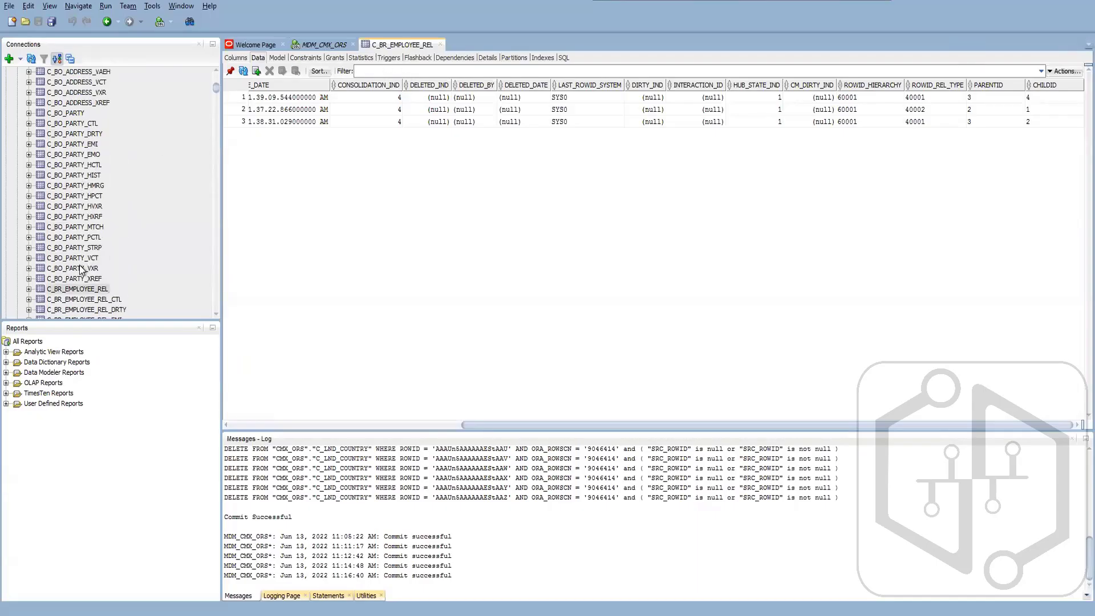
pyautogui.click(85, 279)
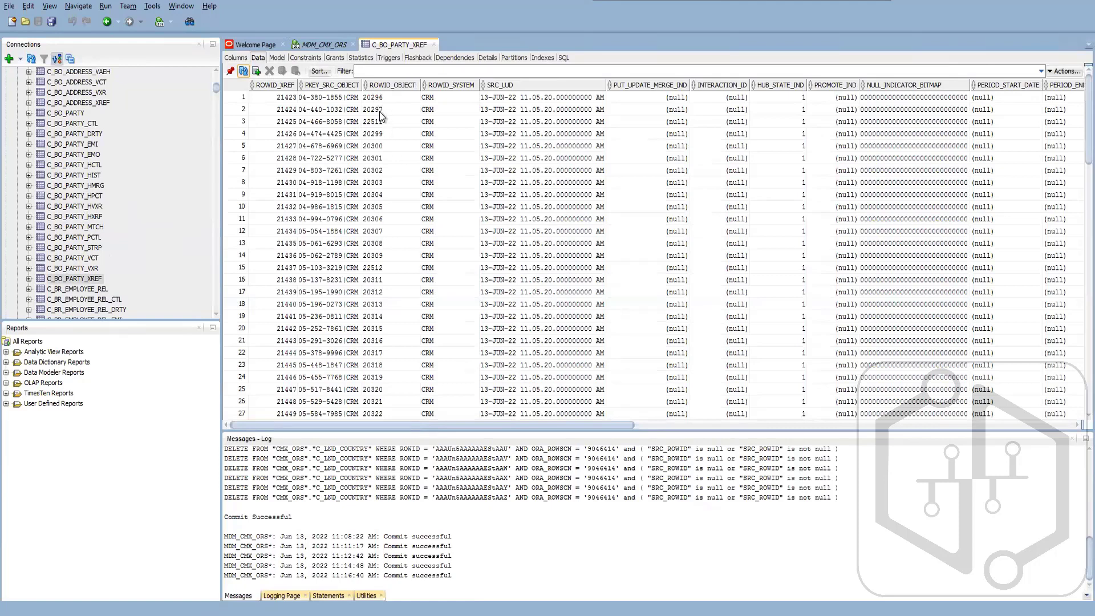
pyautogui.click(392, 84)
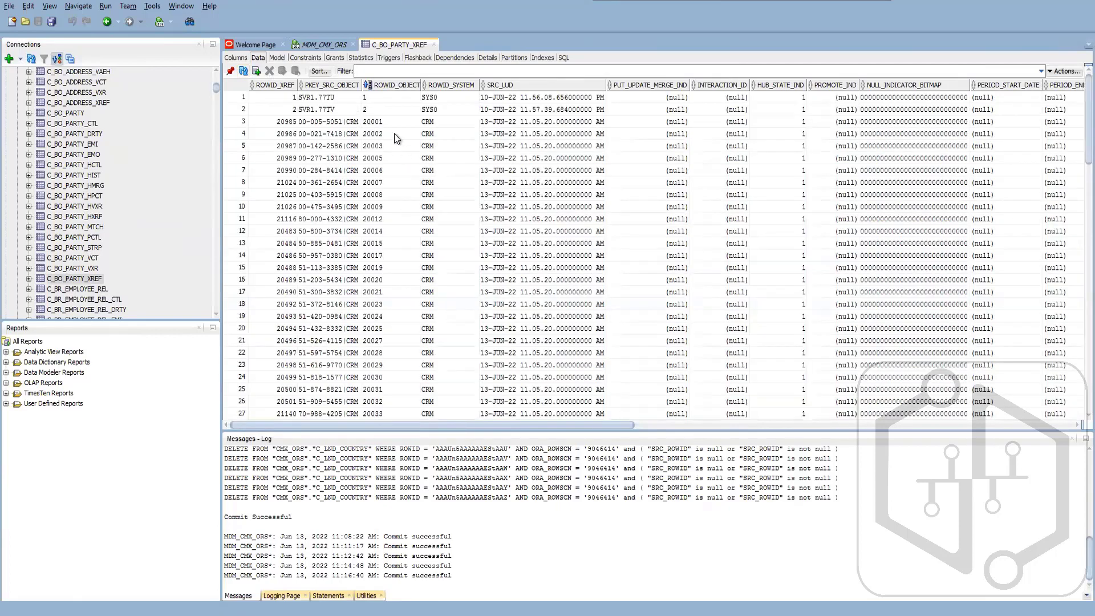
pyautogui.click(380, 315)
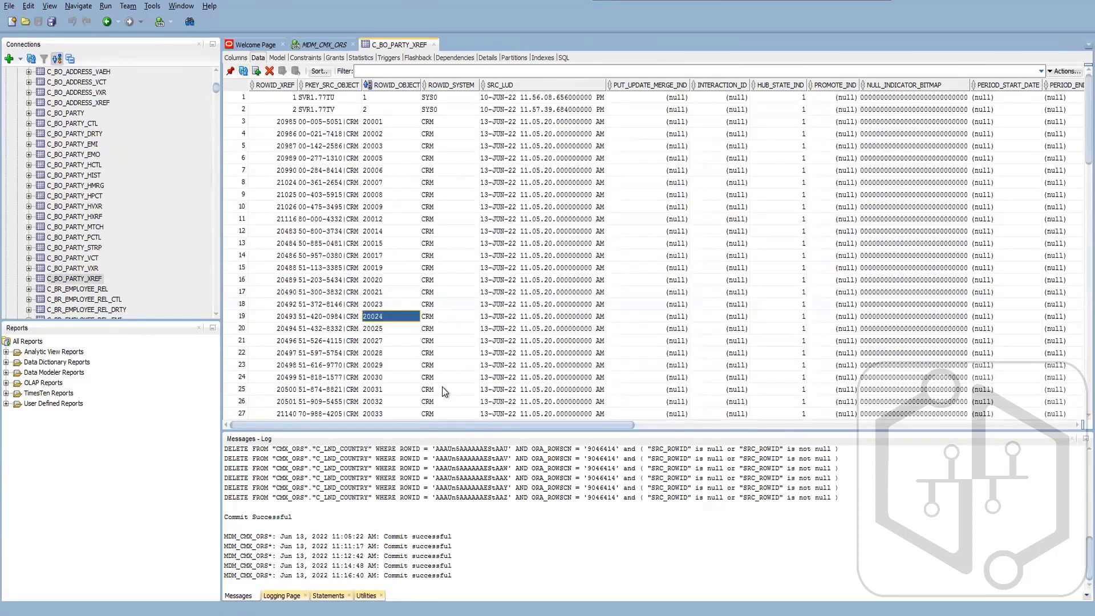
# - Examine the sorted C_BO_PARTY_XREF records for cross-references that share the same ROWID_OBJECT
pyautogui.scroll(-9, 442, 388)
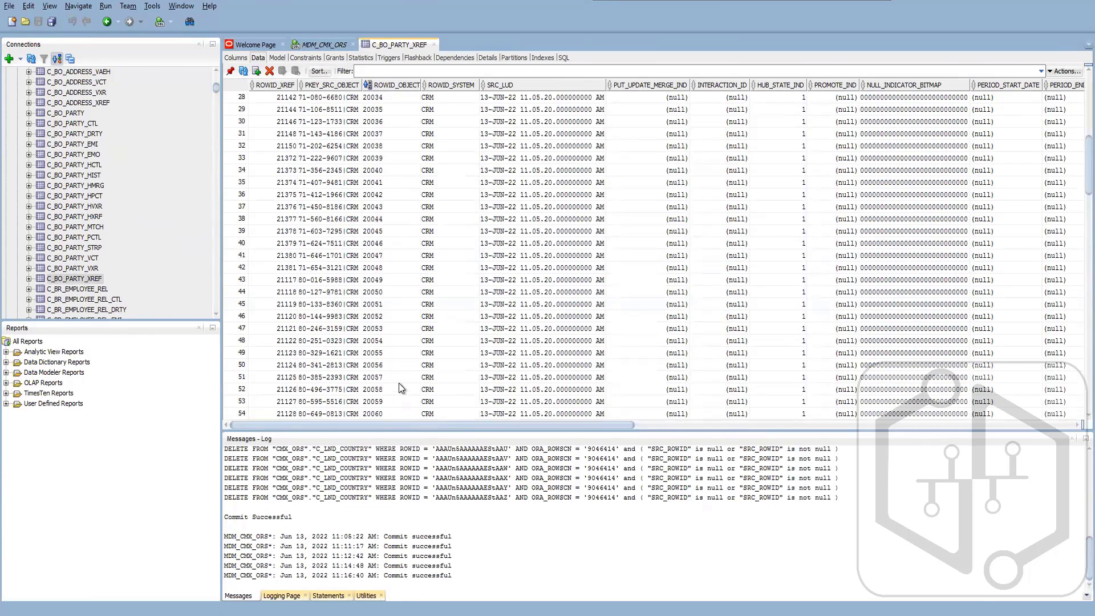
pyautogui.scroll(-16, 392, 382)
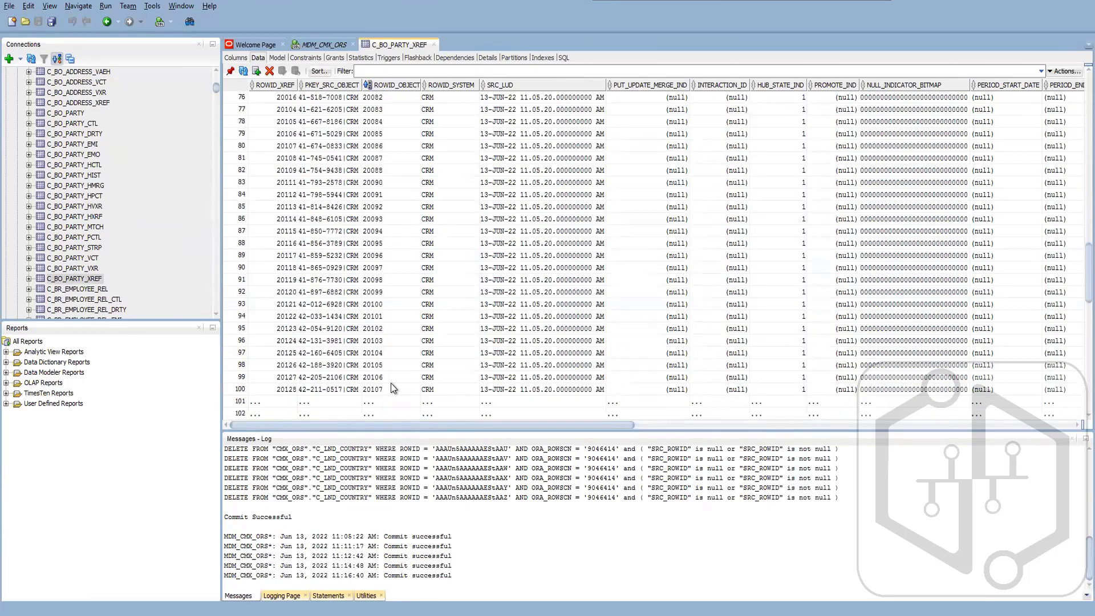
pyautogui.scroll(-8, 391, 383)
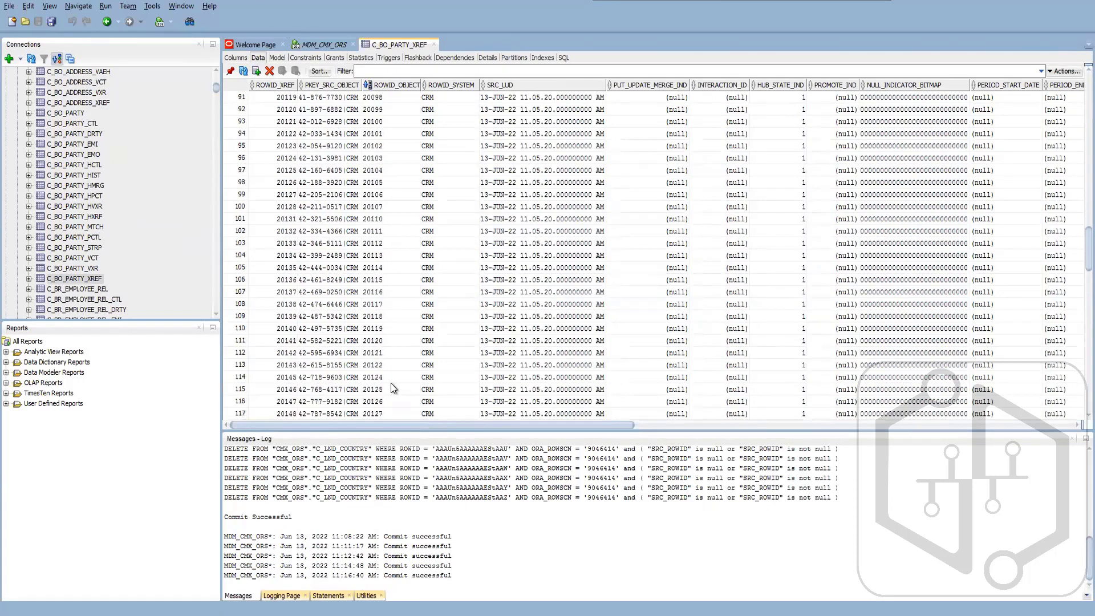
pyautogui.scroll(-10, 391, 383)
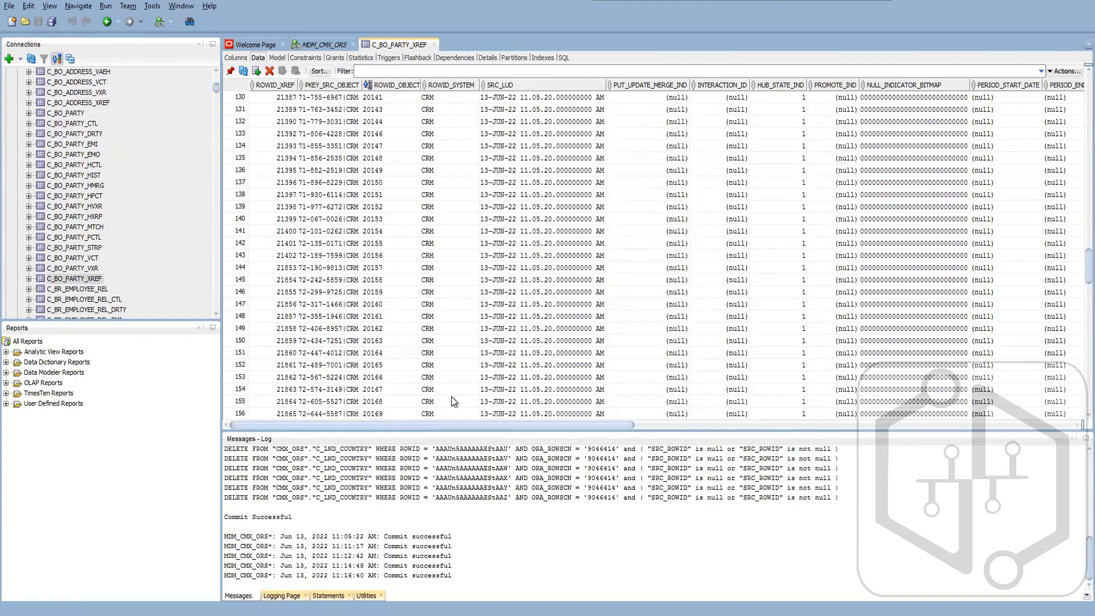
pyautogui.scroll(-13, 396, 334)
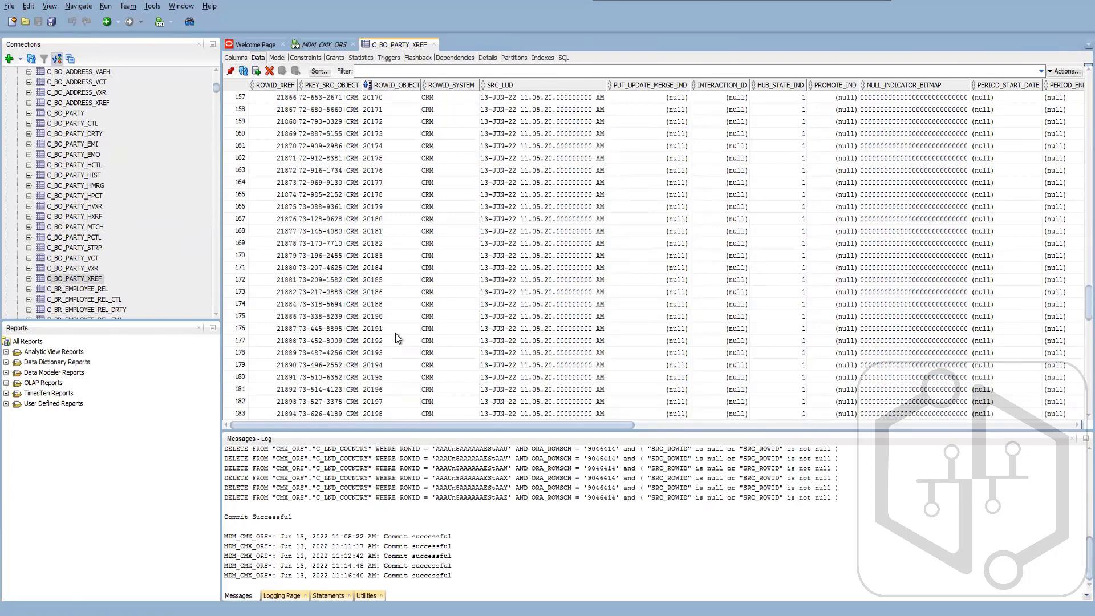
pyautogui.scroll(-3, 395, 333)
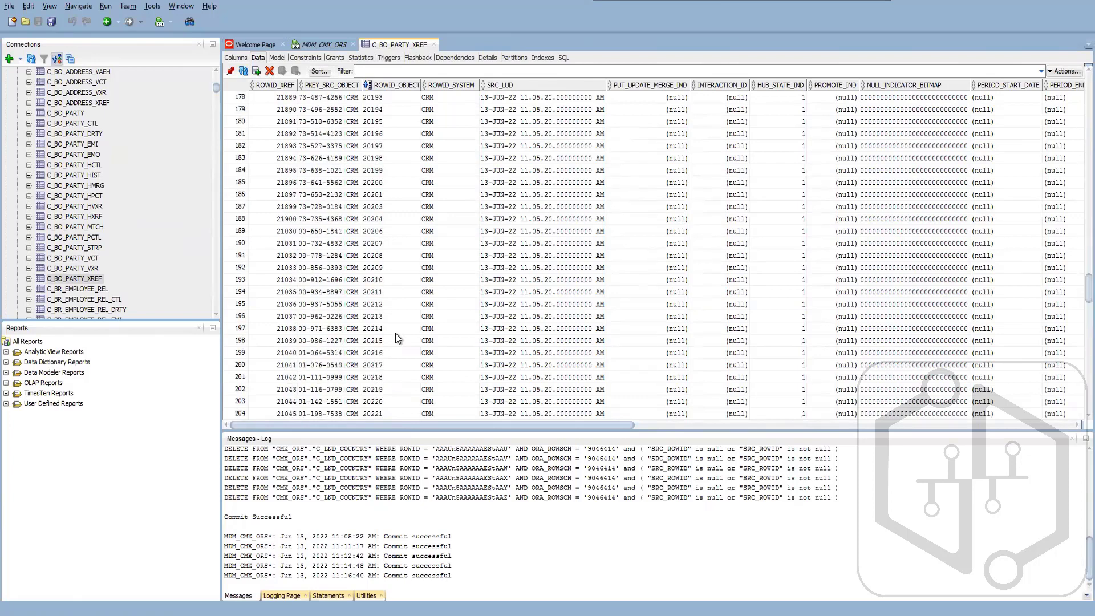
pyautogui.scroll(-9, 395, 333)
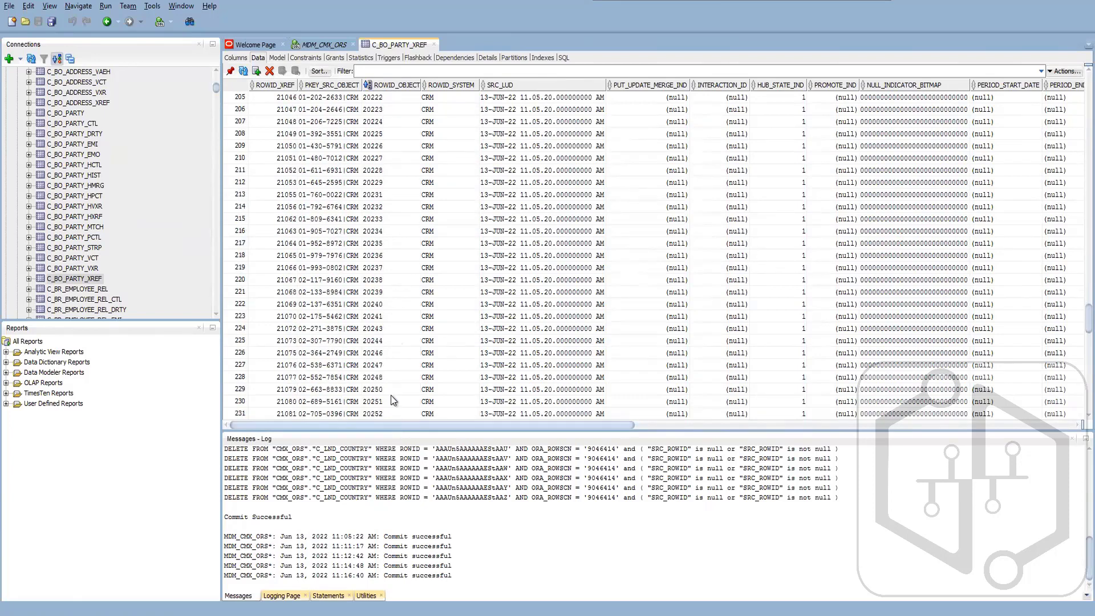
# - In the MDM_CMX_ORS worksheet, begin a new query below the update statement: select * from C_BO_PARTY_XREF
pyautogui.click(323, 46)
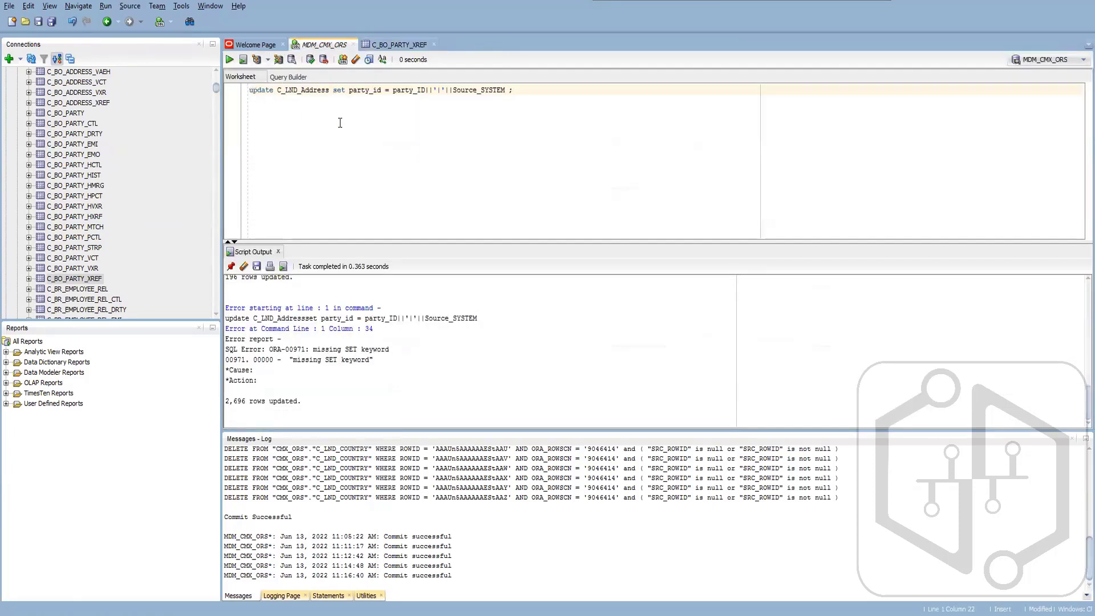
pyautogui.click(524, 93)
pyautogui.press('Return')
pyautogui.press('Return')
pyautogui.press('Return')
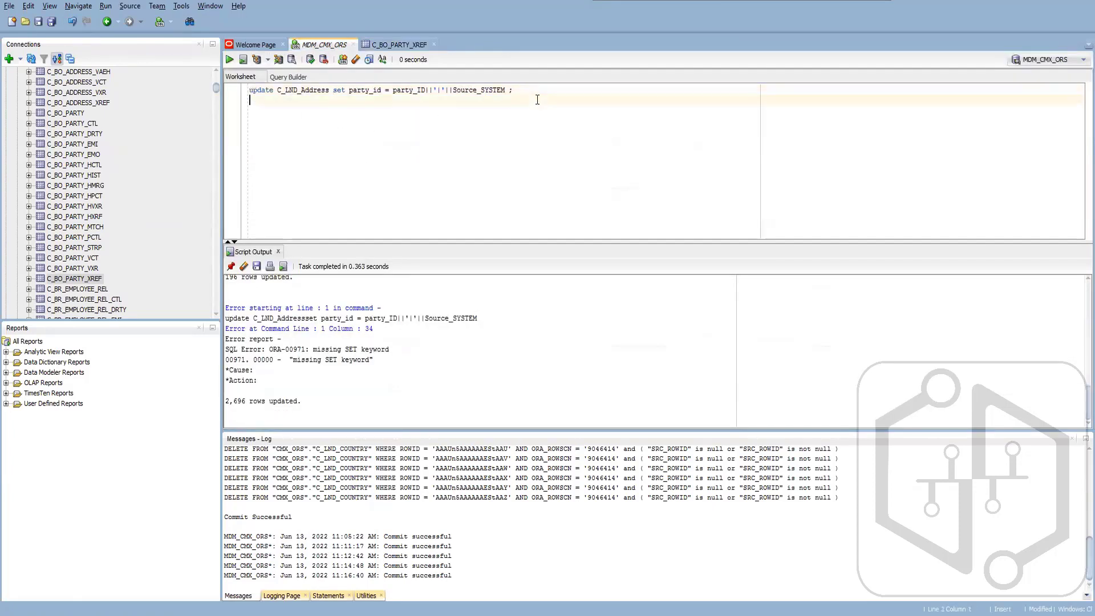
pyautogui.write('select ')
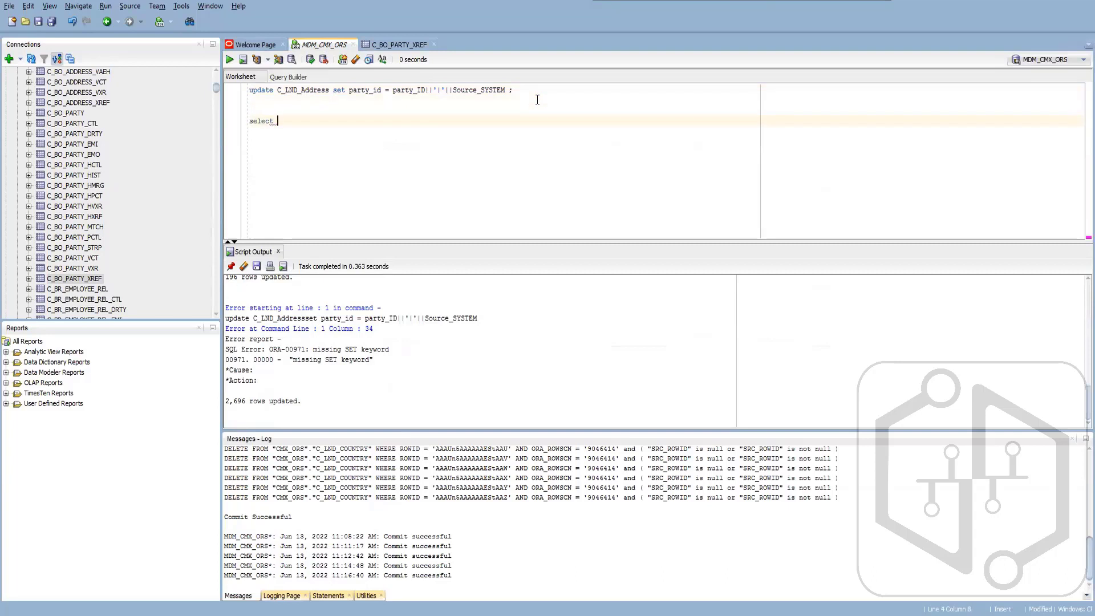
pyautogui.write('* from C_')
pyautogui.write('PARTY')
pyautogui.press('BackSpace')
pyautogui.press('BackSpace')
pyautogui.press('BackSpace')
pyautogui.press('BackSpace')
pyautogui.write('BO_PARTY')
pyautogui.write('where rowi')
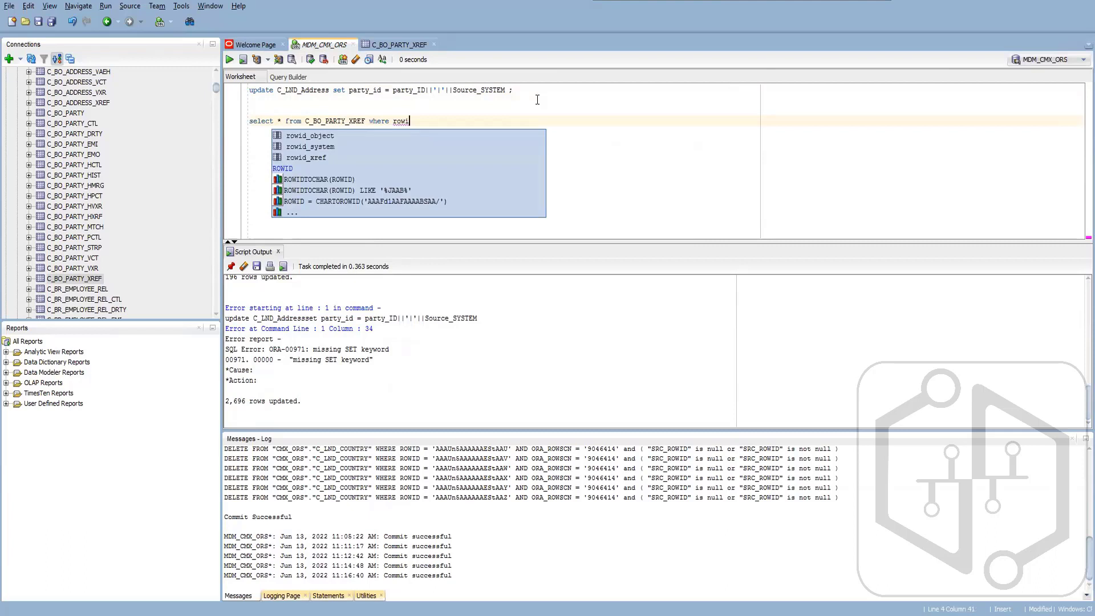
pyautogui.press('Down')
pyautogui.press('Return')
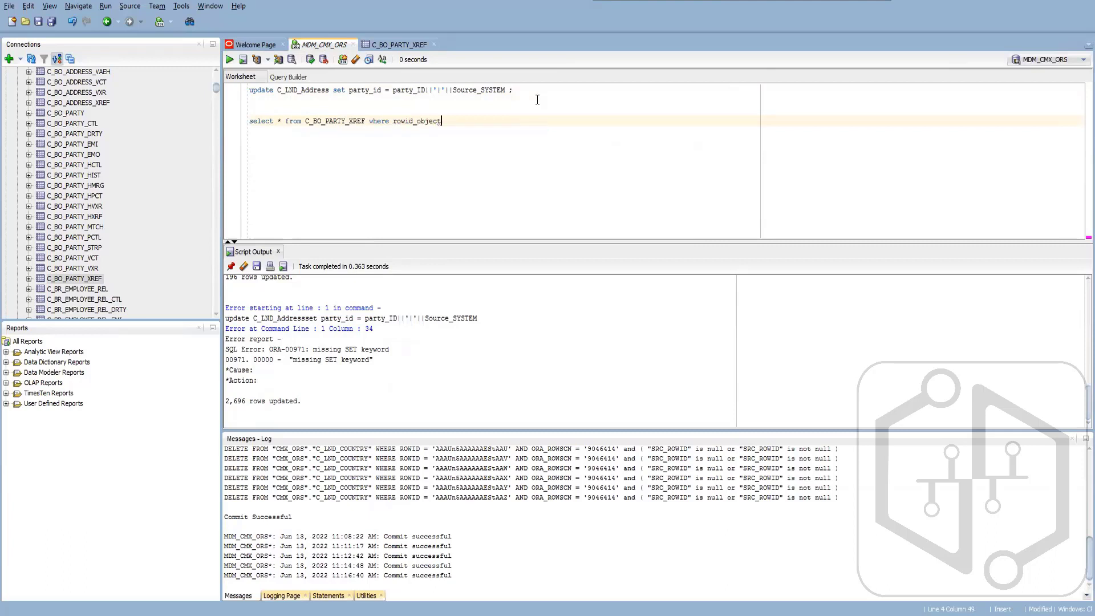
pyautogui.write('in ')
pyautogui.write('(')
pyautogui.write('selec')
pyautogui.press('BackSpace')
pyautogui.press('BackSpace')
pyautogui.press('BackSpace')
pyautogui.press('BackSpace')
pyautogui.press('BackSpace')
pyautogui.press('BackSpace')
pyautogui.press('BackSpace')
pyautogui.press('BackSpace')
pyautogui.press('BackSpace')
pyautogui.press('BackSpace')
pyautogui.press('BackSpace')
pyautogui.press('BackSpace')
pyautogui.press('BackSpace')
pyautogui.press('BackSpace')
pyautogui.press('BackSpace')
pyautogui.press('BackSpace')
pyautogui.press('BackSpace')
pyautogui.press('BackSpace')
pyautogui.press('BackSpace')
pyautogui.press('BackSpace')
pyautogui.press('BackSpace')
pyautogui.press('BackSpace')
pyautogui.press('BackSpace')
pyautogui.press('BackSpace')
pyautogui.press('BackSpace')
pyautogui.press('BackSpace')
pyautogui.press('BackSpace')
pyautogui.press('BackSpace')
# - Complete the C_BO_PARTY_XREF query with the clause group by rowid_object,rowid_system;
pyautogui.write('group by rowid')
pyautogui.press('Return')
pyautogui.write(',rowi')
pyautogui.press('Down')
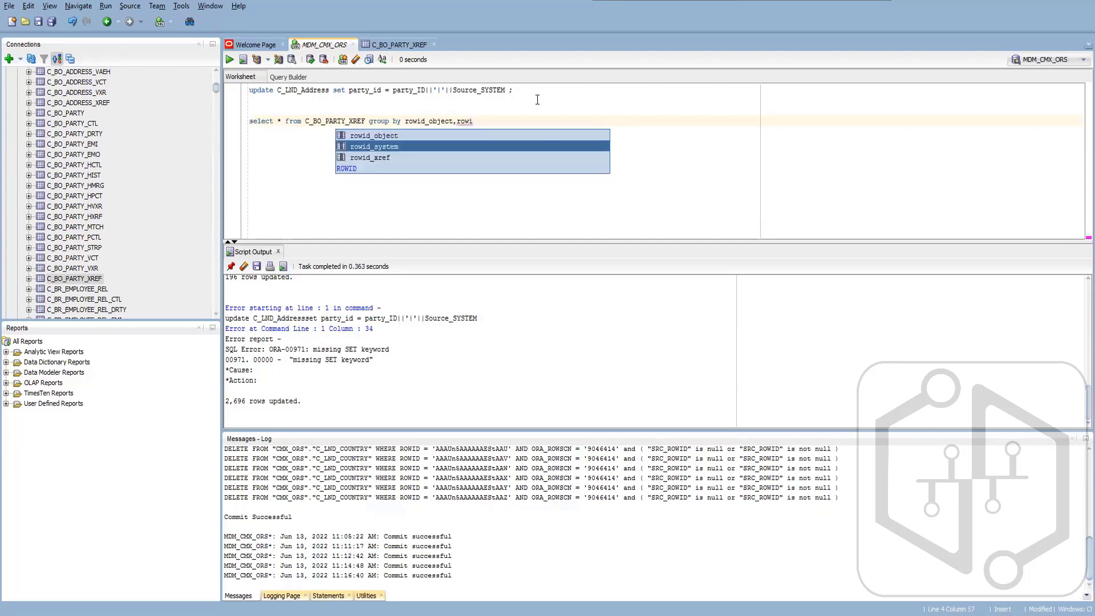
pyautogui.press('Return')
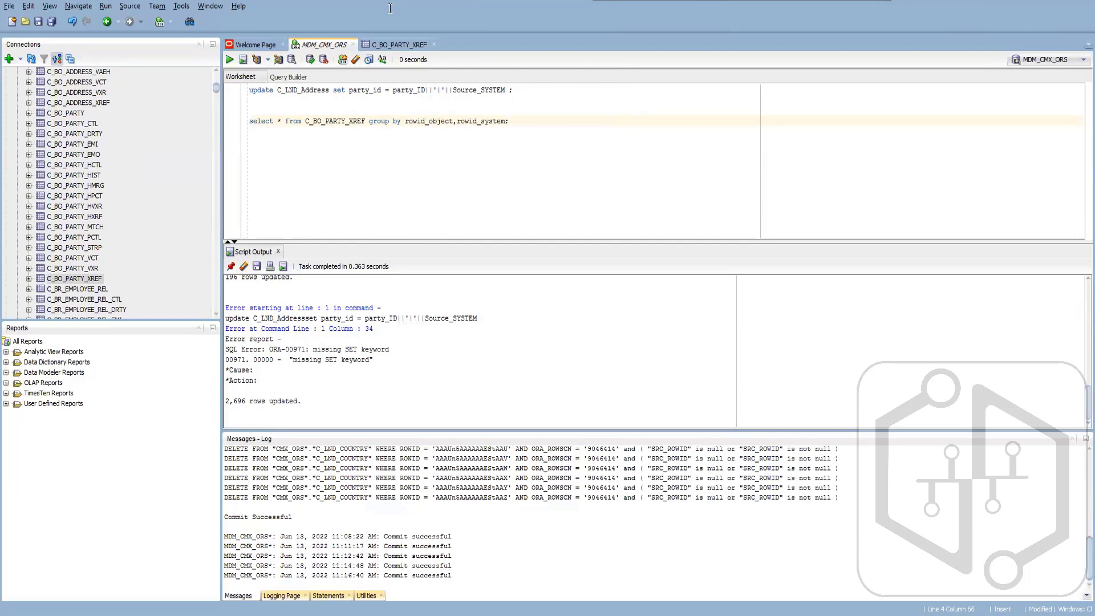
# - Replace the asterisk in the query's select list with rowid_object, count(rowid_object)
pyautogui.press('Home')
pyautogui.press('Right')
pyautogui.press('Right')
pyautogui.press('Right')
pyautogui.press('Right')
pyautogui.press('Right')
pyautogui.press('Right')
pyautogui.press('Right')
pyautogui.press('Right')
pyautogui.press('BackSpace')
pyautogui.write('co')
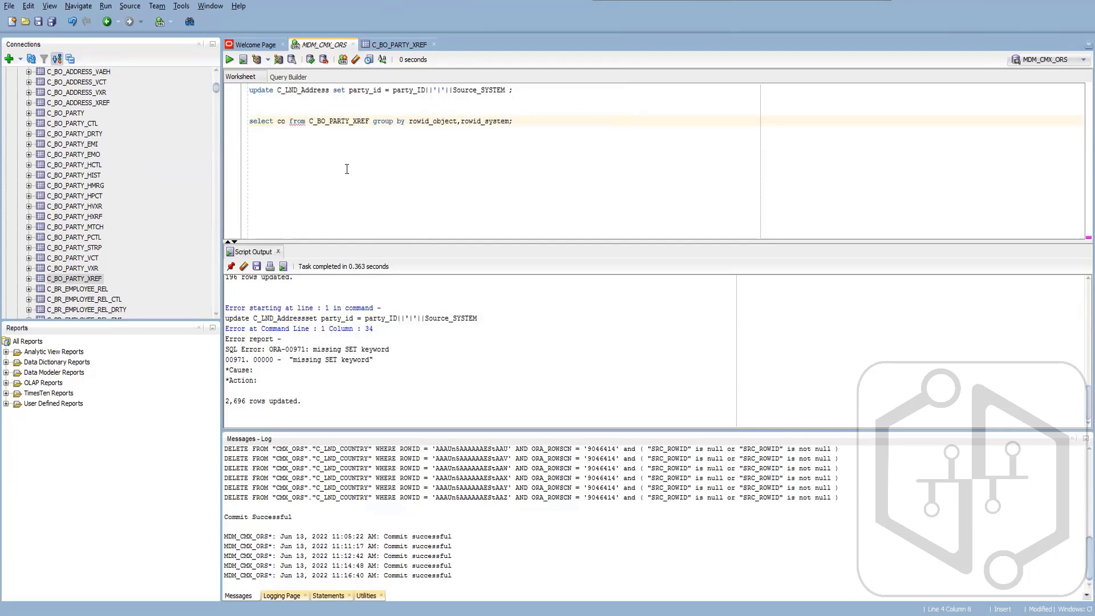
pyautogui.write('unt')
pyautogui.press('BackSpace')
pyautogui.press('BackSpace')
pyautogui.press('BackSpace')
pyautogui.press('BackSpace')
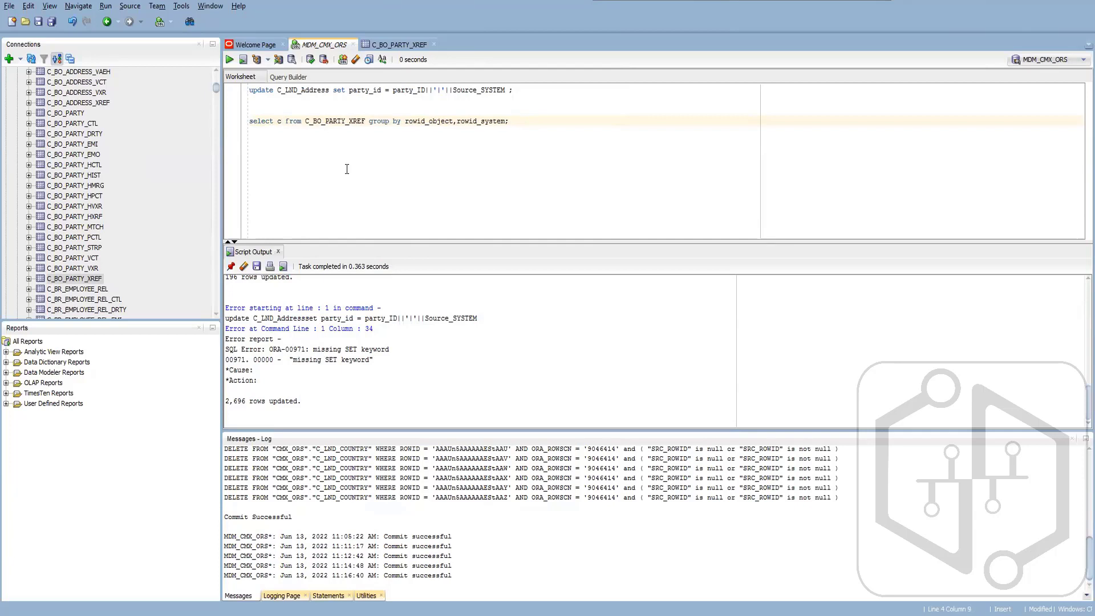
pyautogui.press('BackSpace')
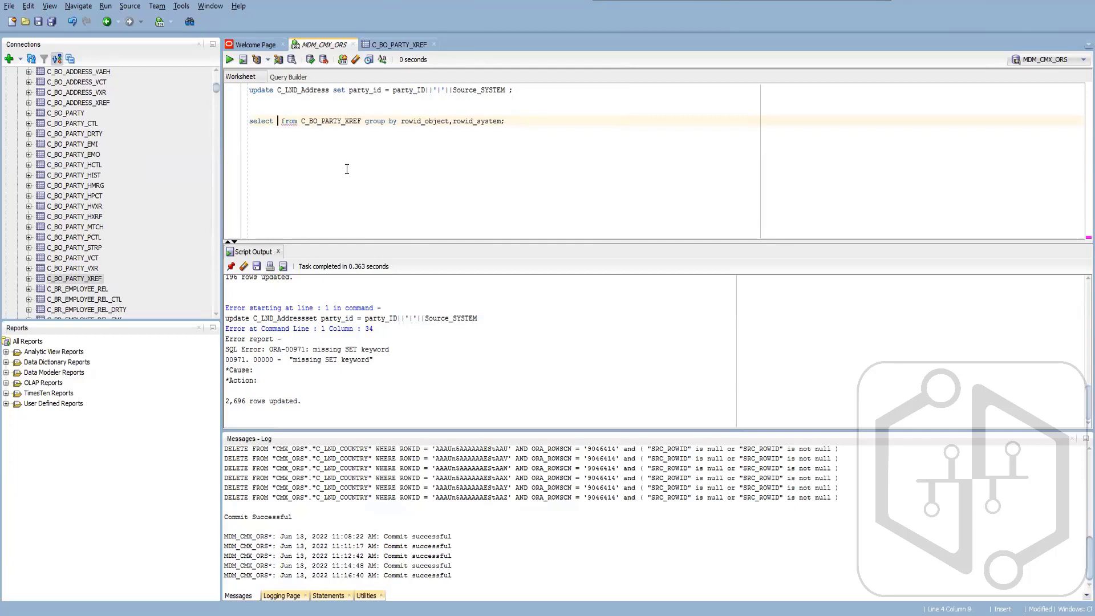
pyautogui.write('rowid_object,')
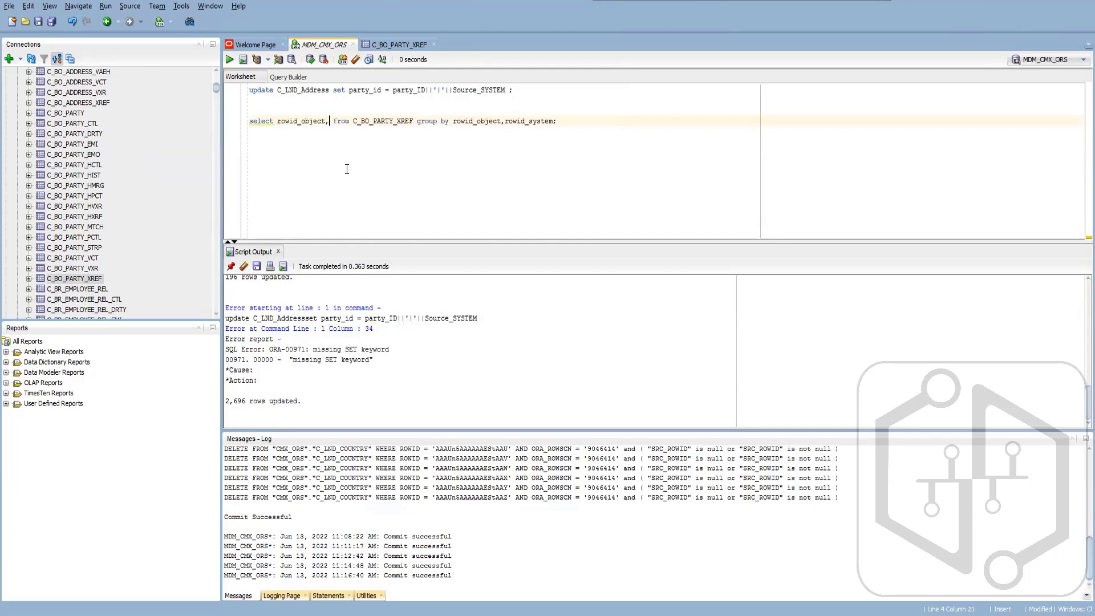
pyautogui.write(' count')
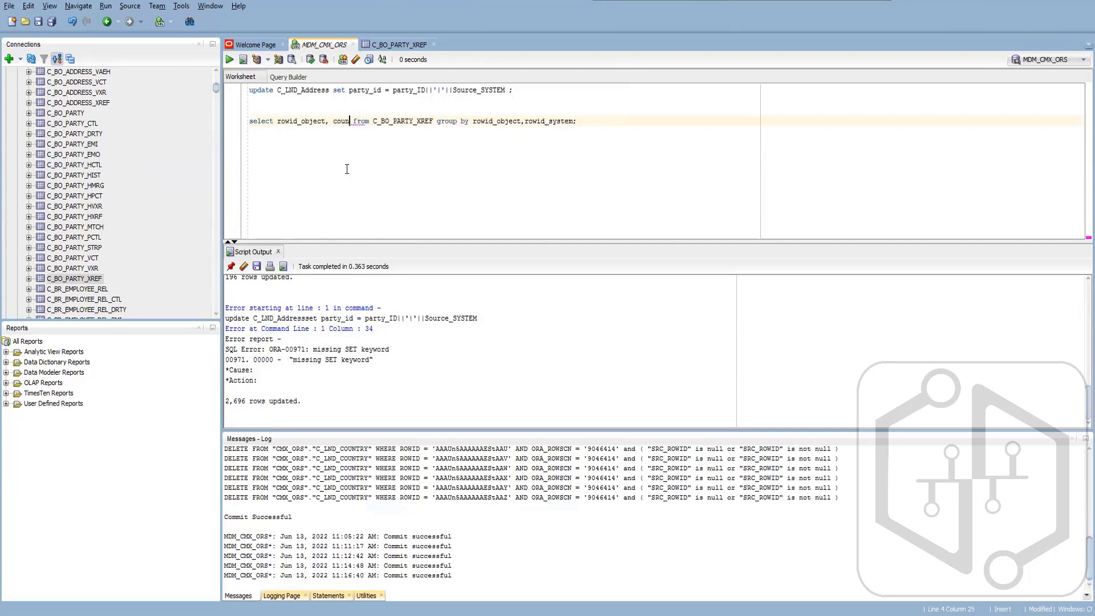
pyautogui.write('(ro')
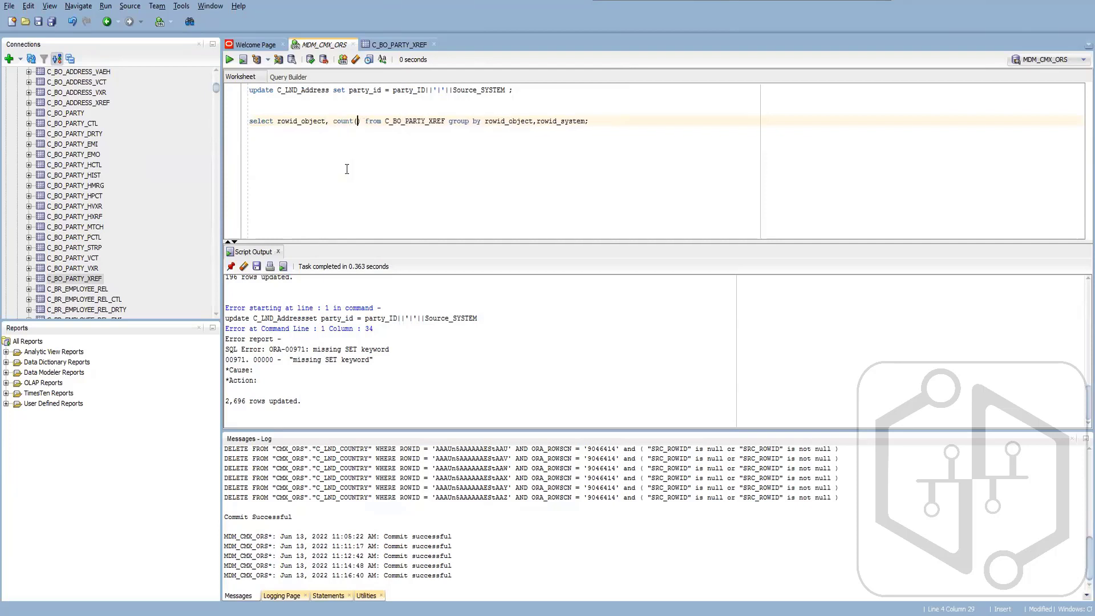
pyautogui.write('wid_o')
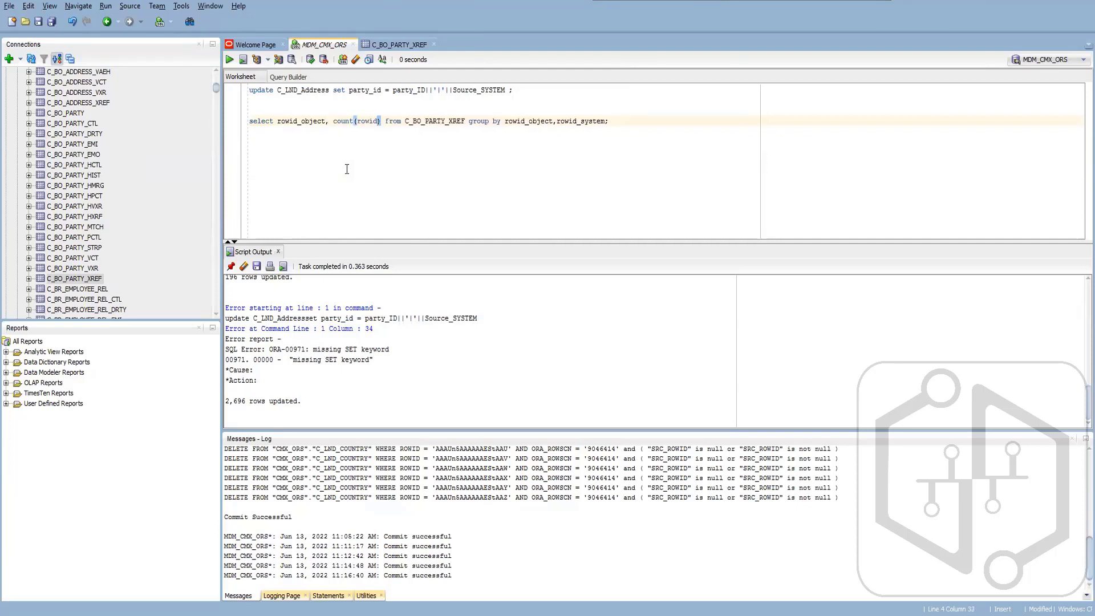
pyautogui.write('bject')
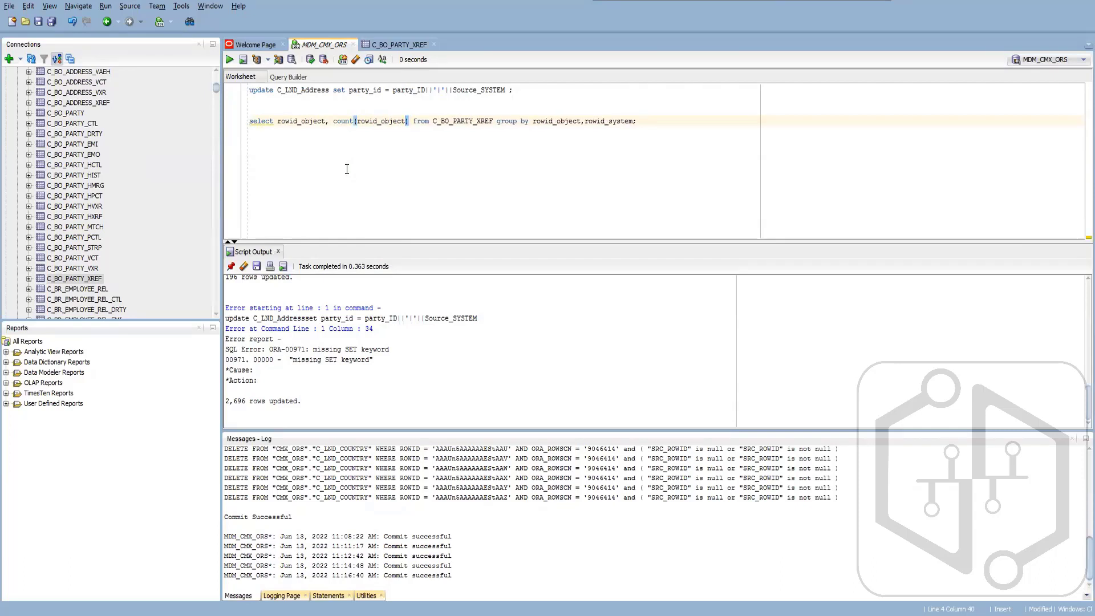
# - Run the grouped query and sort its results by the COUNT(ROWID_OBJECT) column
pyautogui.hotkey('ctrl', 'Return')
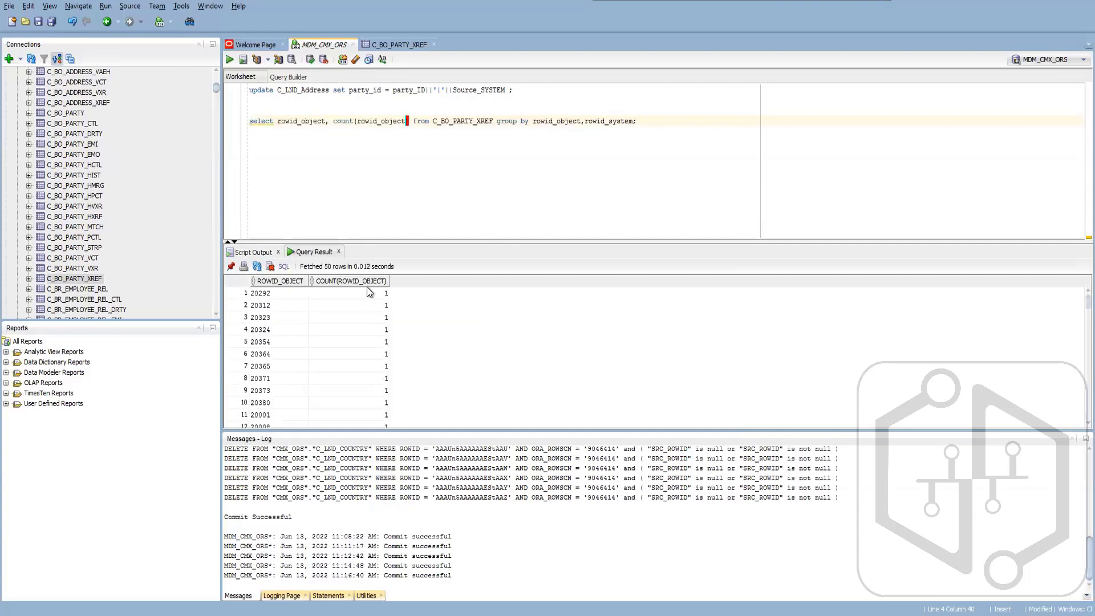
pyautogui.doubleClick(365, 281)
pyautogui.doubleClick(373, 282)
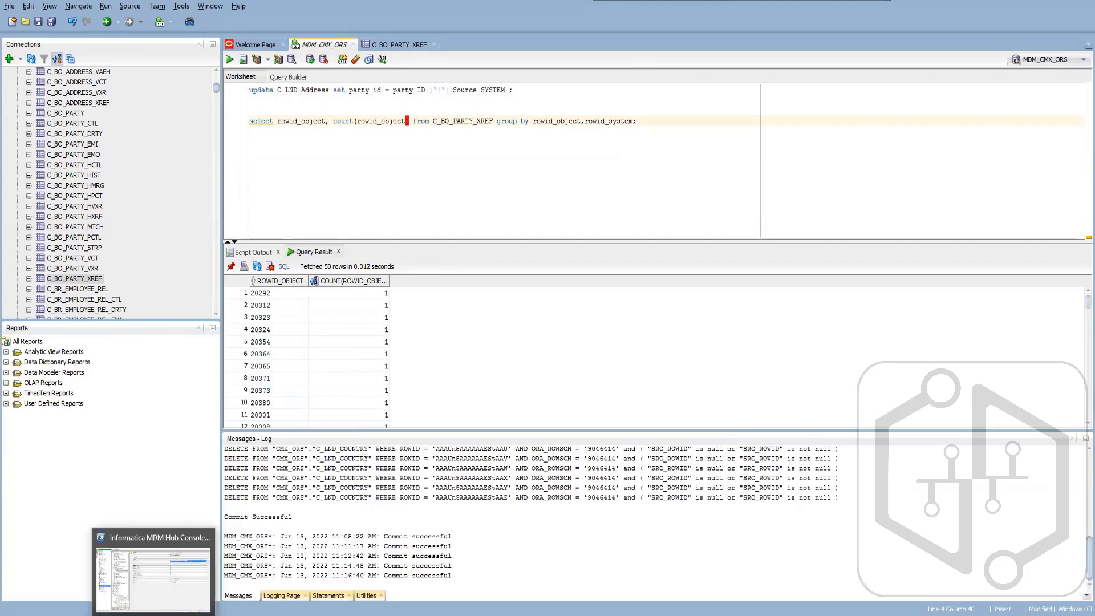
# - Switch to the Informatica MDM Hub Console and review the BO Party Automerge run history, including the June 13, 2022 11:32:48 AM run
pyautogui.click(155, 615)
pyautogui.doubleClick(717, 244)
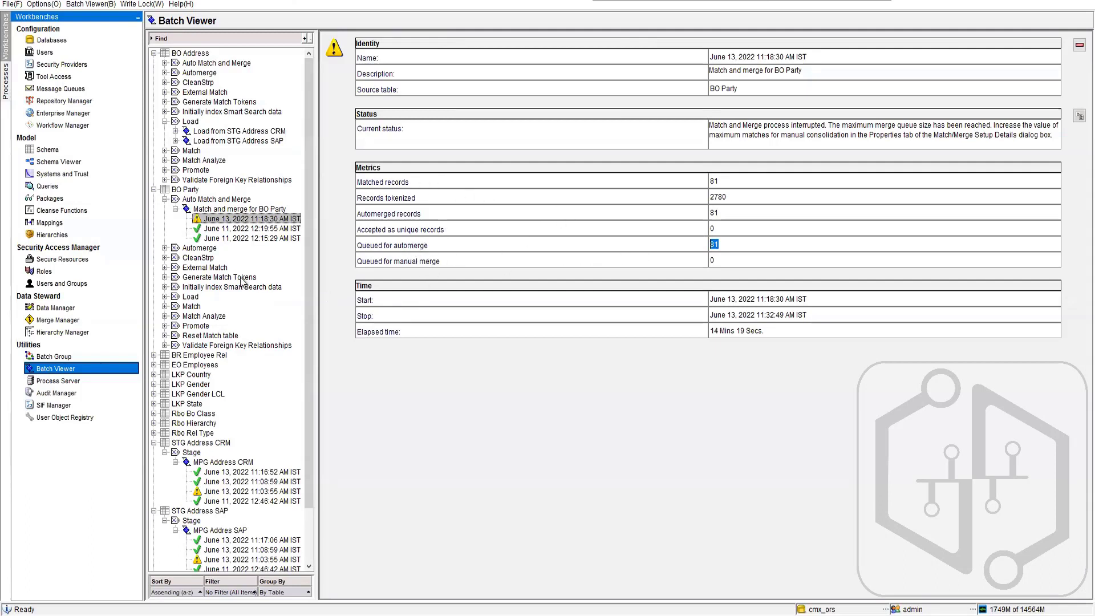
pyautogui.click(164, 248)
pyautogui.click(201, 258)
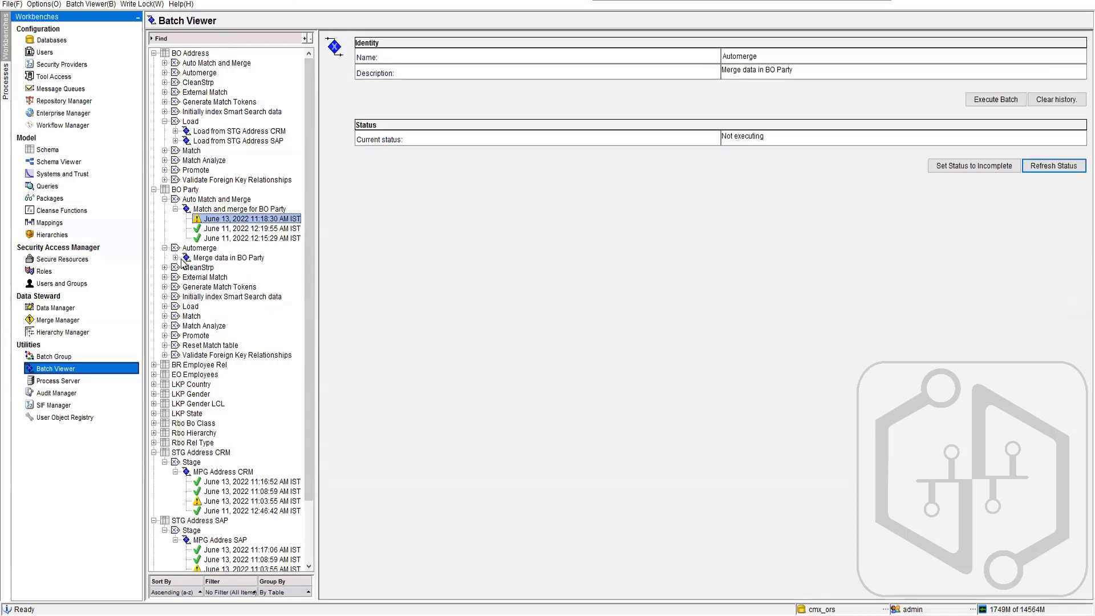
pyautogui.click(176, 258)
pyautogui.press('Down')
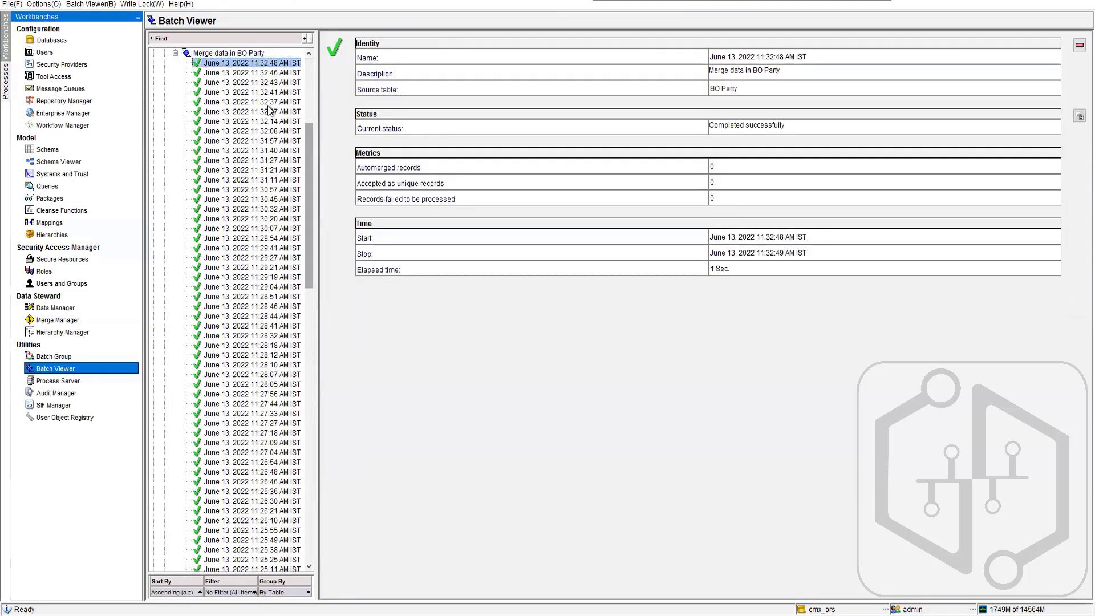
pyautogui.scroll(-20, 268, 159)
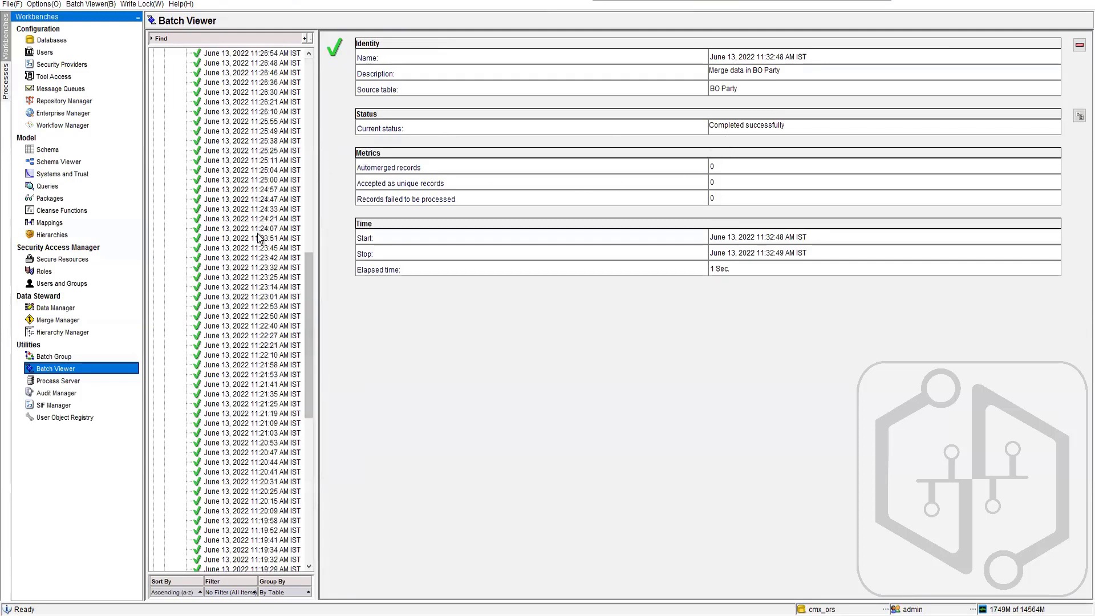
pyautogui.scroll(-5, 261, 242)
pyautogui.scroll(15, 262, 244)
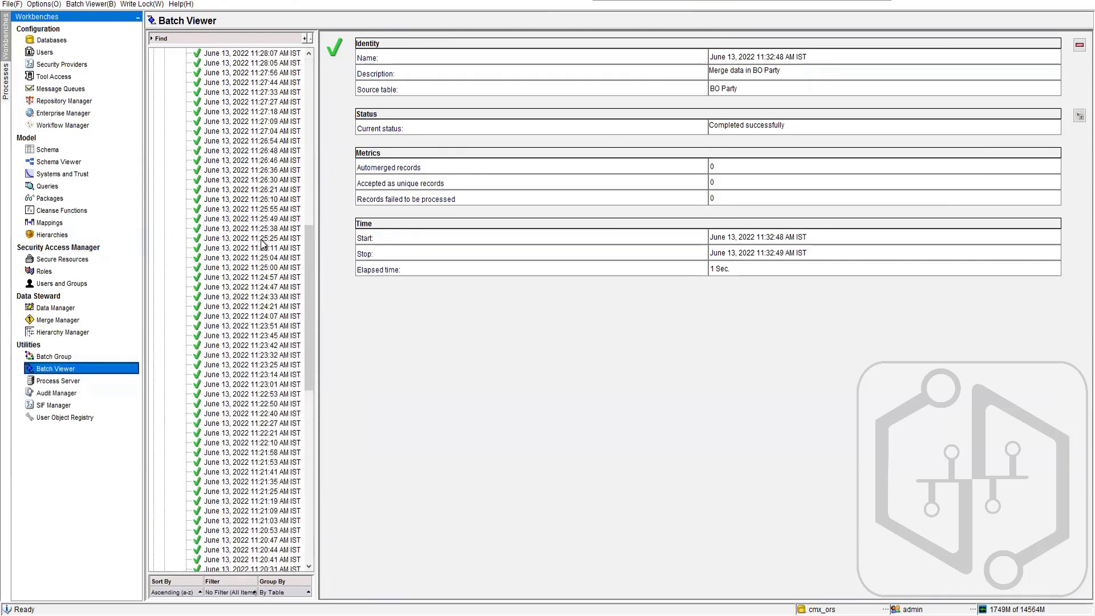
pyautogui.scroll(12, 262, 243)
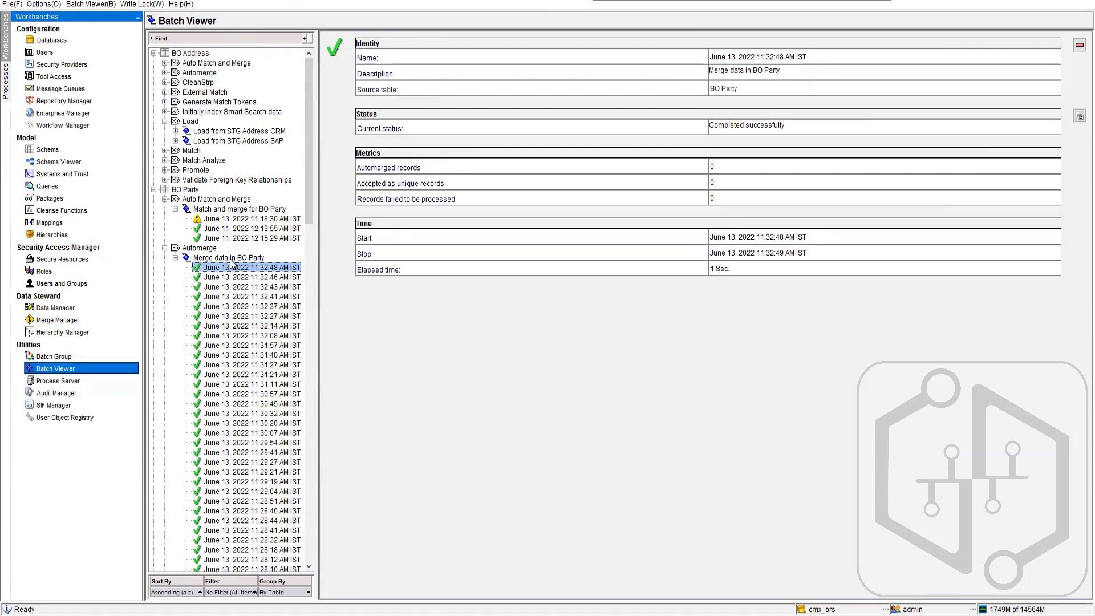
# - Execute the Merge data in BO Party batch, view its new run, and reopen the 11:18:30 AM match and merge run
pyautogui.click(260, 258)
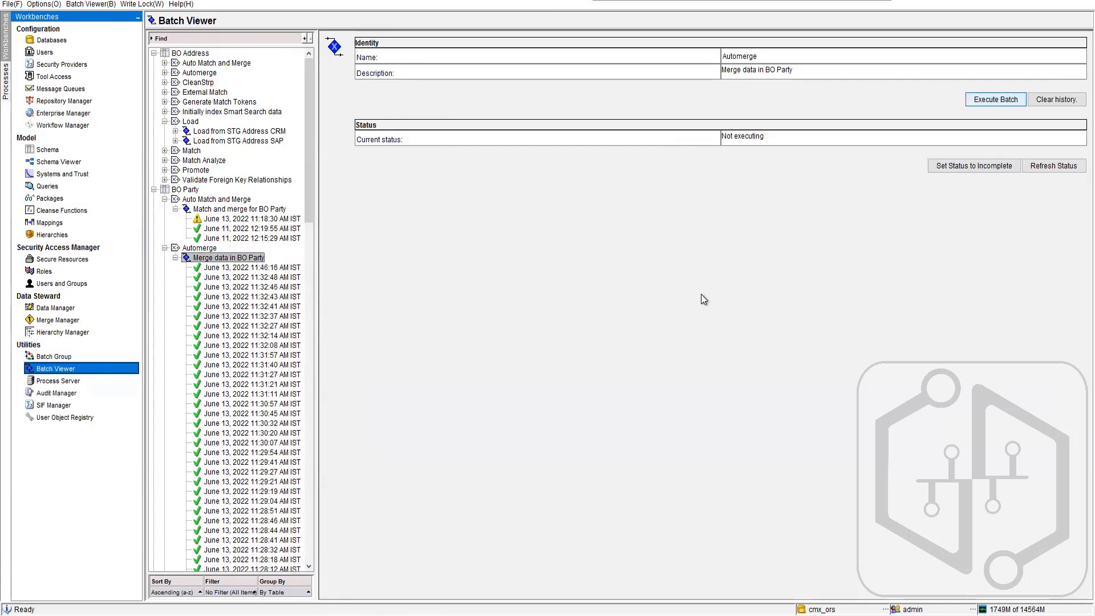
pyautogui.click(252, 268)
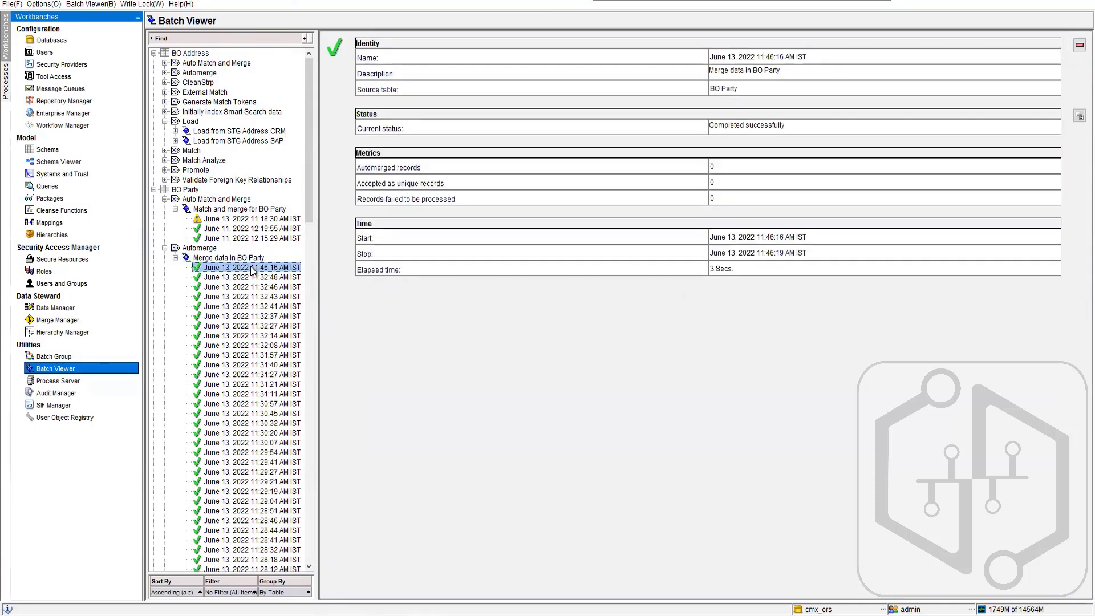
pyautogui.moveTo(309, 243); pyautogui.dragTo(306, 138)
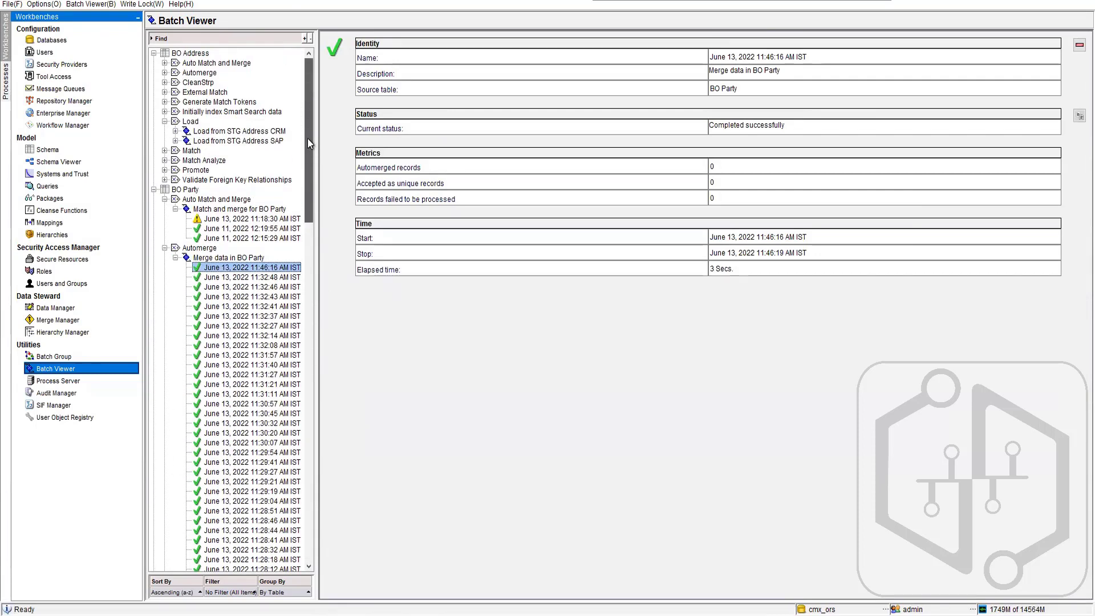
pyautogui.click(246, 220)
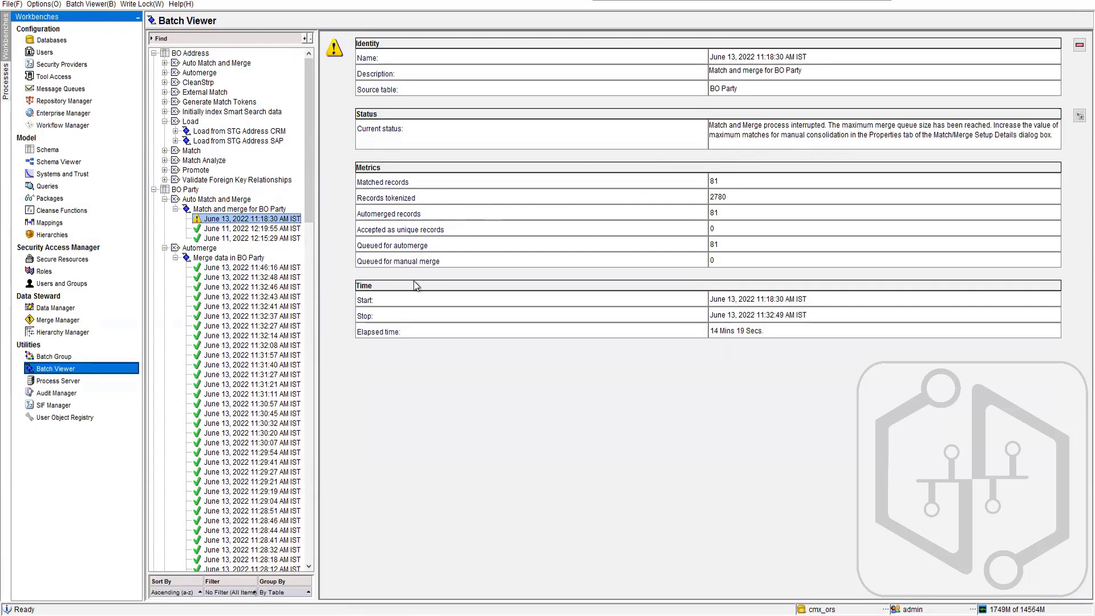
# - Switch to Oracle SQL Developer and open the C_BO_PARTY_MTCH table data
pyautogui.click(172, 612)
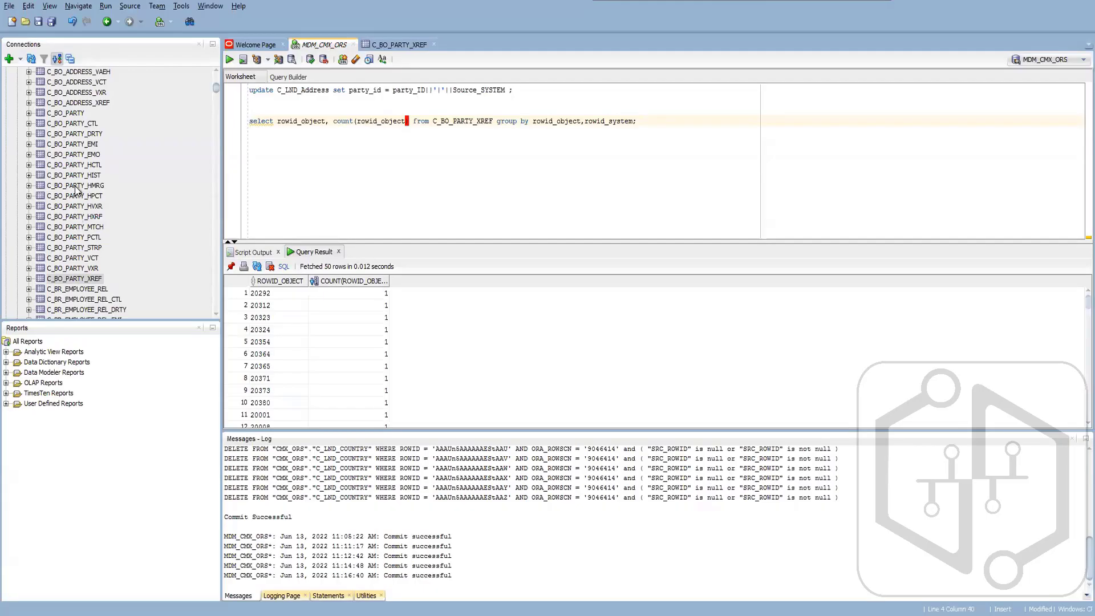
pyautogui.click(84, 226)
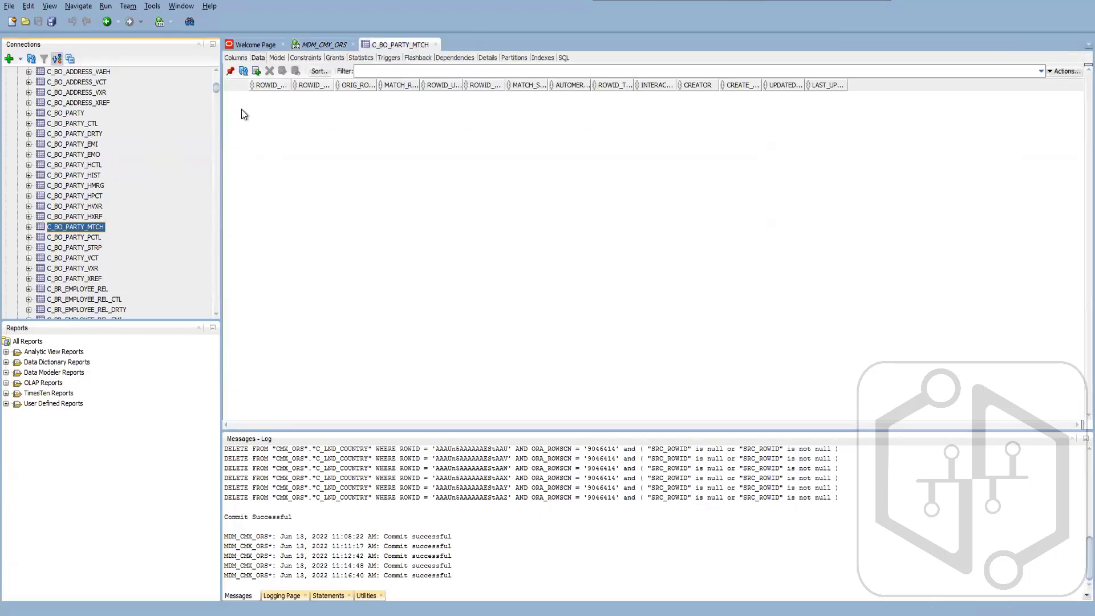
# - Refresh the C_BO_PARTY_MTCH data, view the match tokens in C_BO_PARTY_STRP, and return to the match table
pyautogui.click(243, 70)
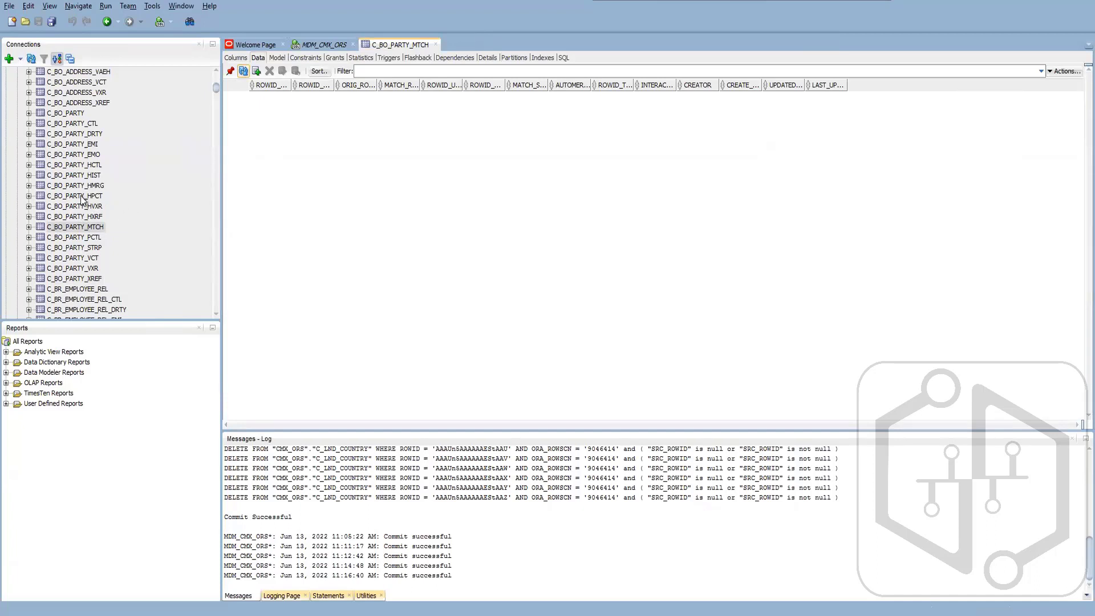
pyautogui.click(88, 248)
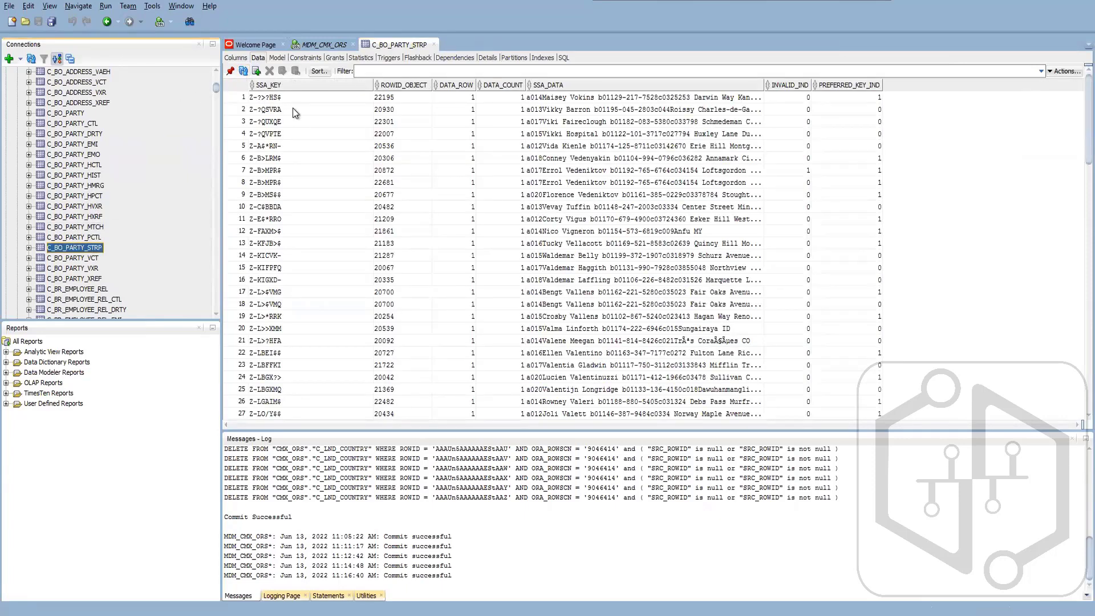
pyautogui.click(84, 226)
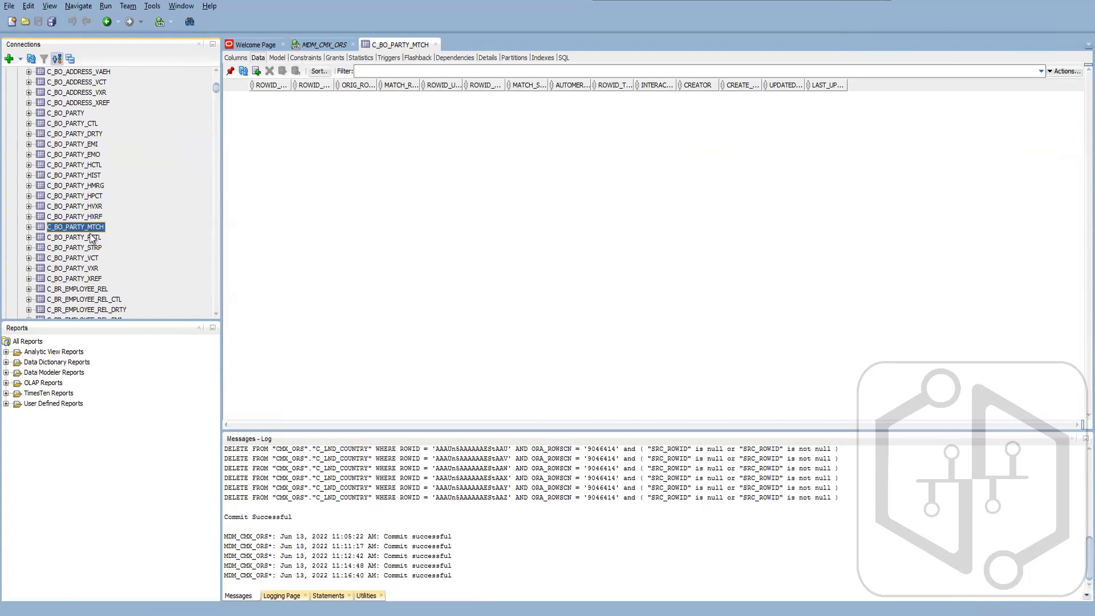
# - Open the C_BO_PARTY_HMRG merge history and examine its rows, including the MERGE_OPERATION_ID and ORIG_TGT_ROWID_OBJECT columns
pyautogui.click(85, 187)
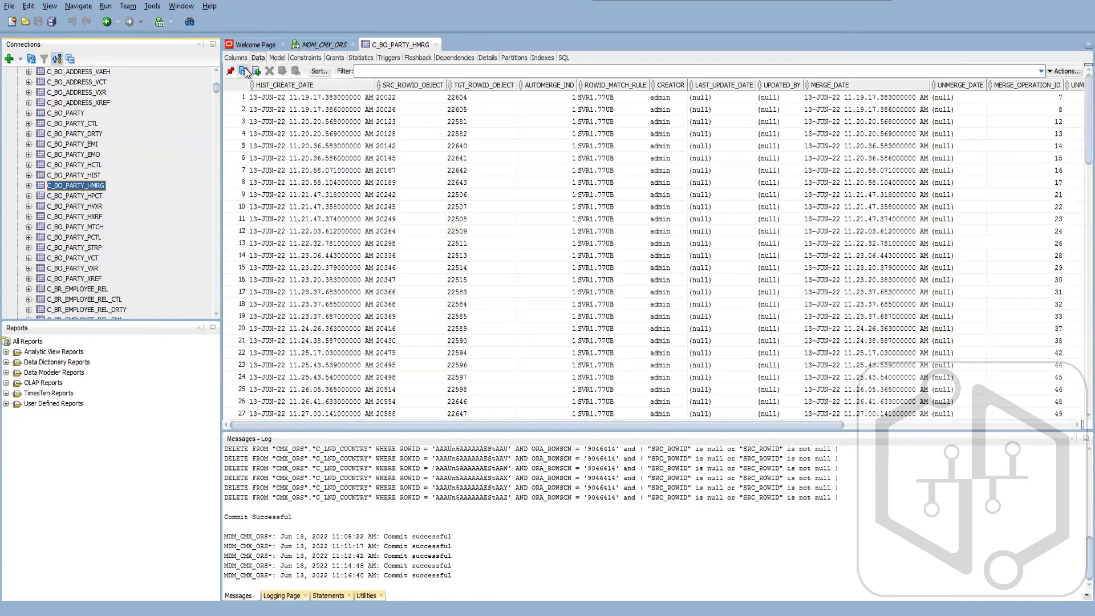
pyautogui.scroll(-14, 521, 315)
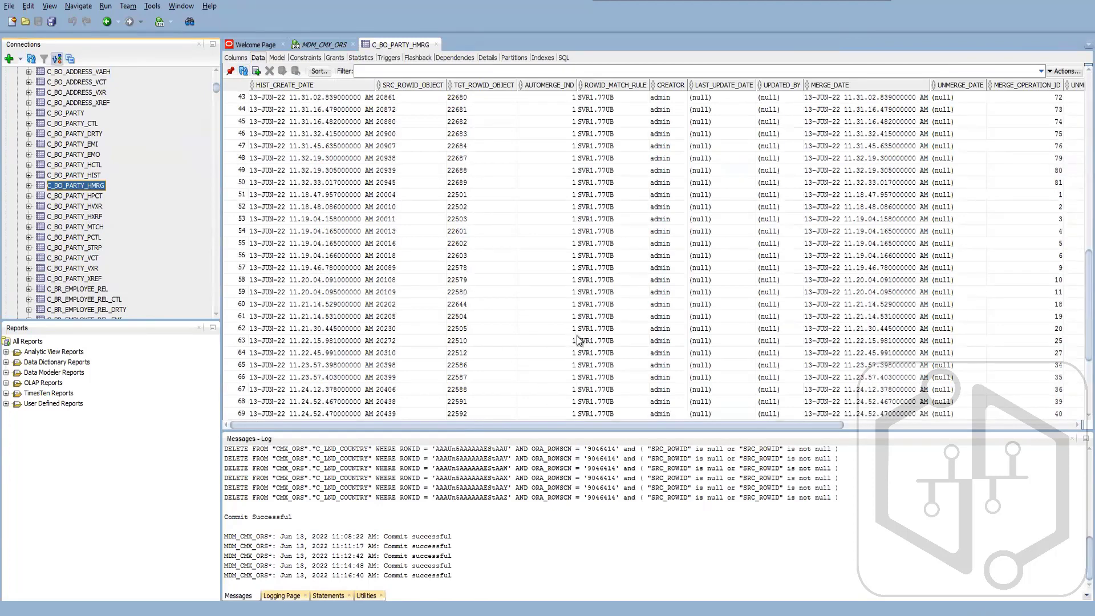
pyautogui.scroll(-4, 565, 330)
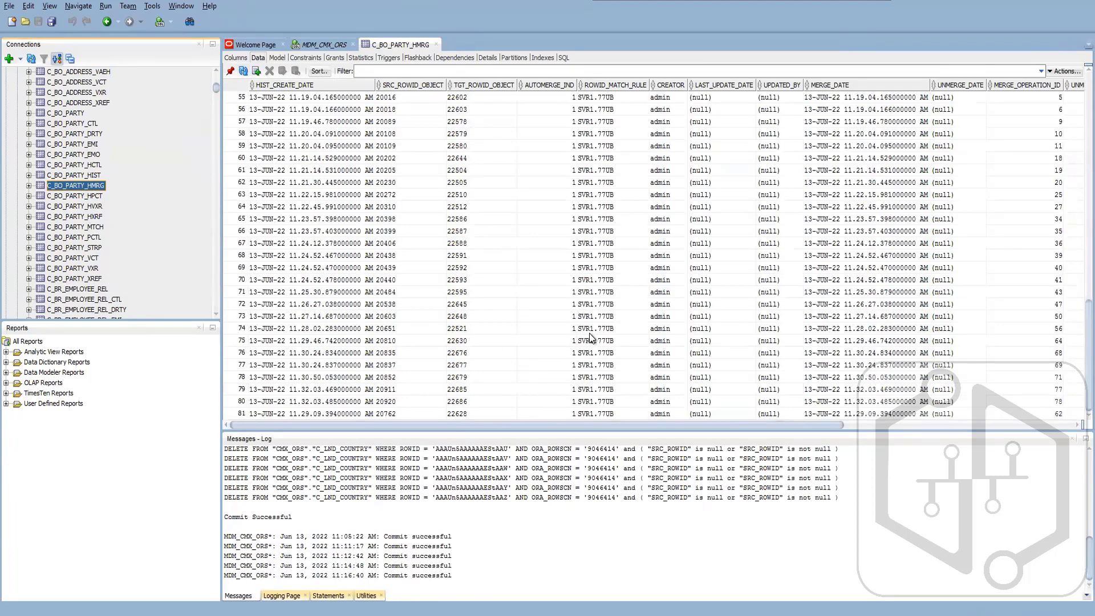
pyautogui.click(1023, 110)
pyautogui.moveTo(707, 428); pyautogui.dragTo(1024, 427)
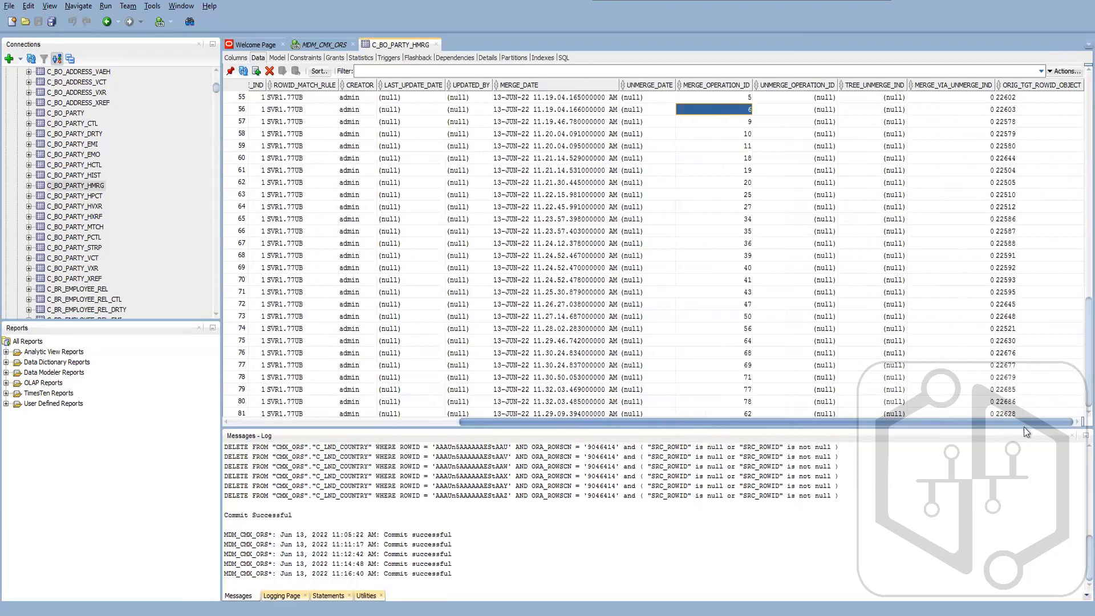
pyautogui.click(1024, 159)
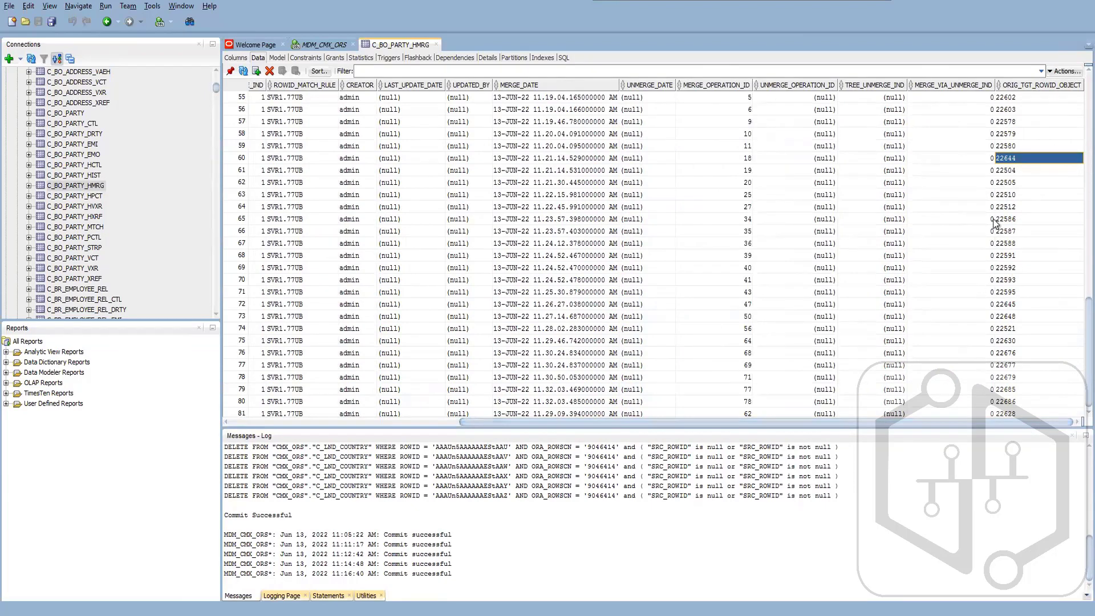
# - Enlarge the merge history grid and compare SRC_ROWID_OBJECT with TGT_ROWID_OBJECT in the first three rows
pyautogui.scroll(6, 892, 253)
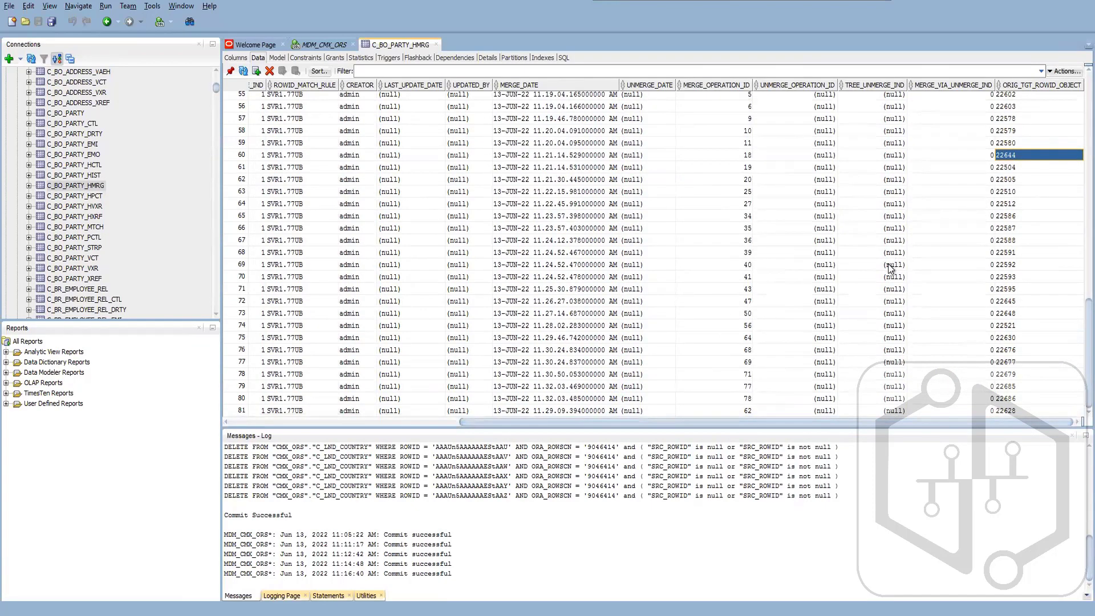
pyautogui.scroll(12, 891, 268)
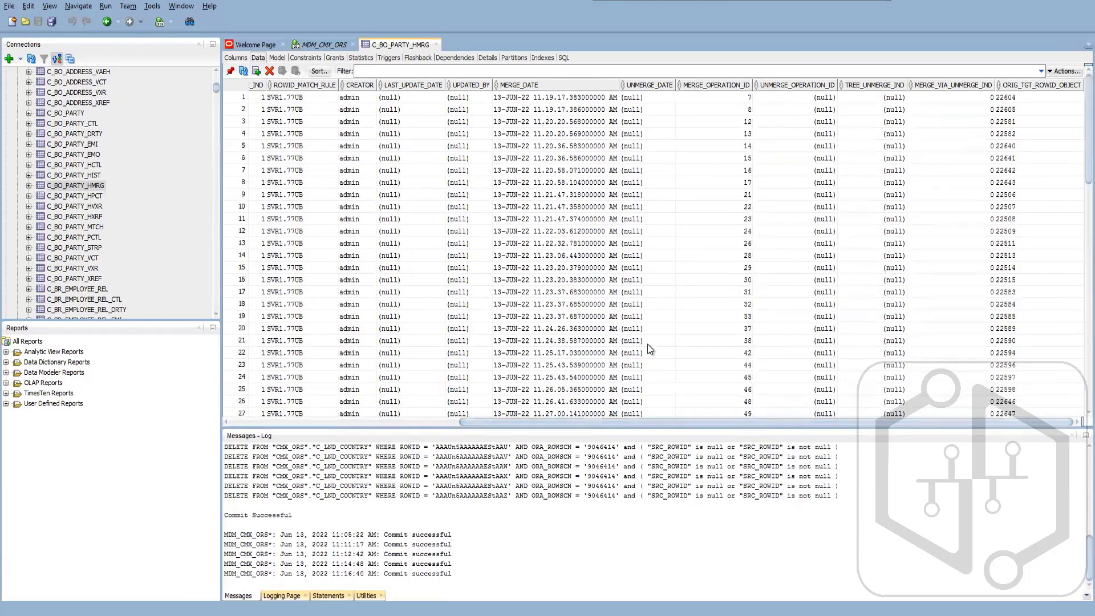
pyautogui.moveTo(453, 432); pyautogui.dragTo(285, 468)
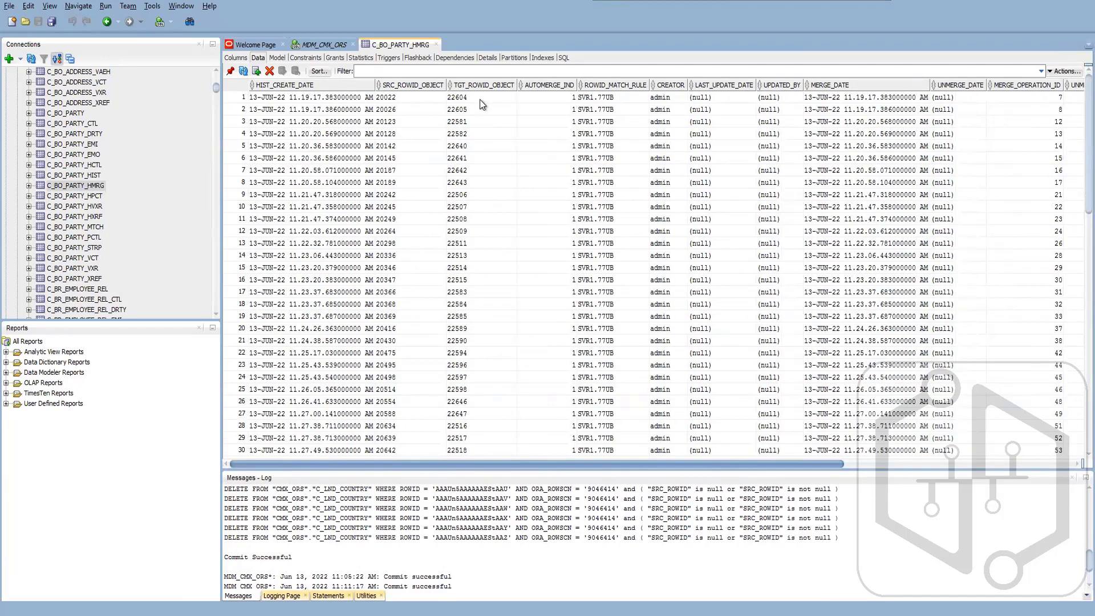
pyautogui.click(480, 98)
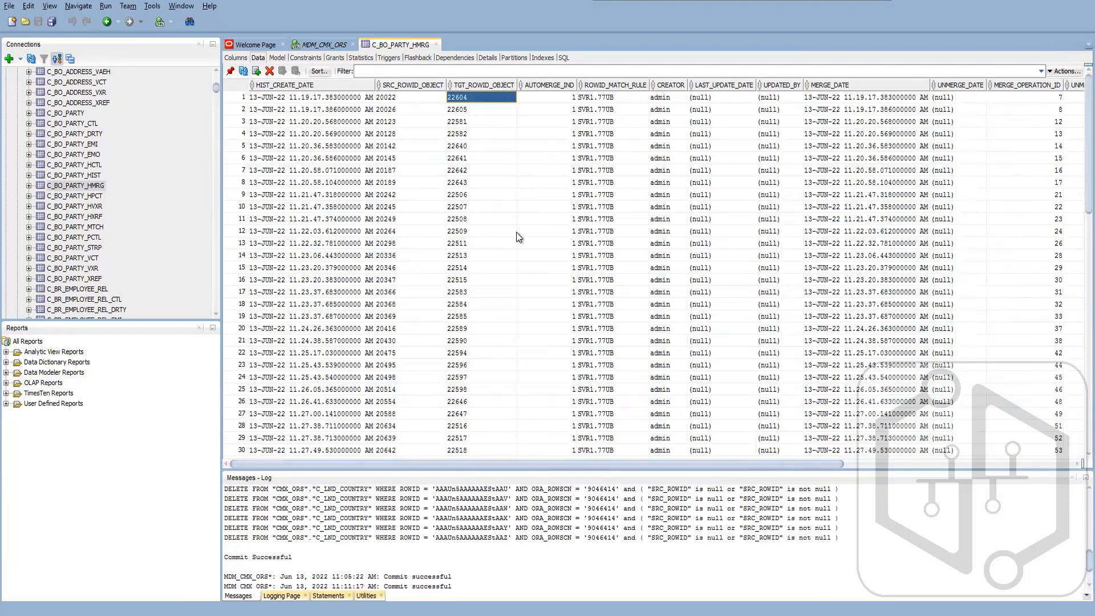
pyautogui.moveTo(406, 97); pyautogui.dragTo(489, 126)
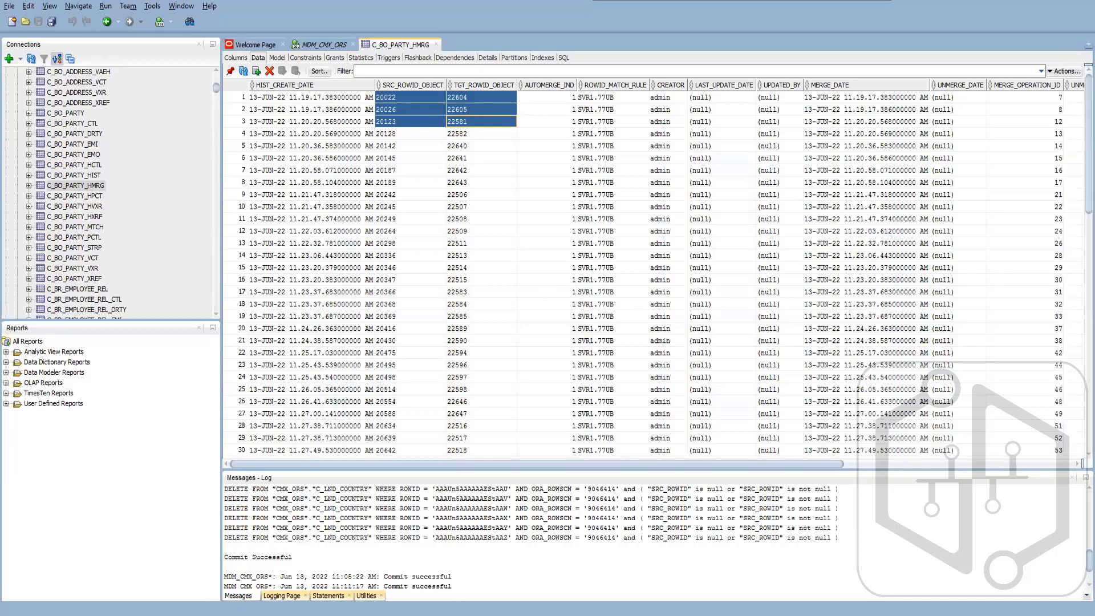
# - Switch to the Informatica MDM Hub Console, read the interrupted run's merge queue message, and check BO Party's maximum matches for manual consolidation in the schema
pyautogui.hotkey('alt', 'Tab')
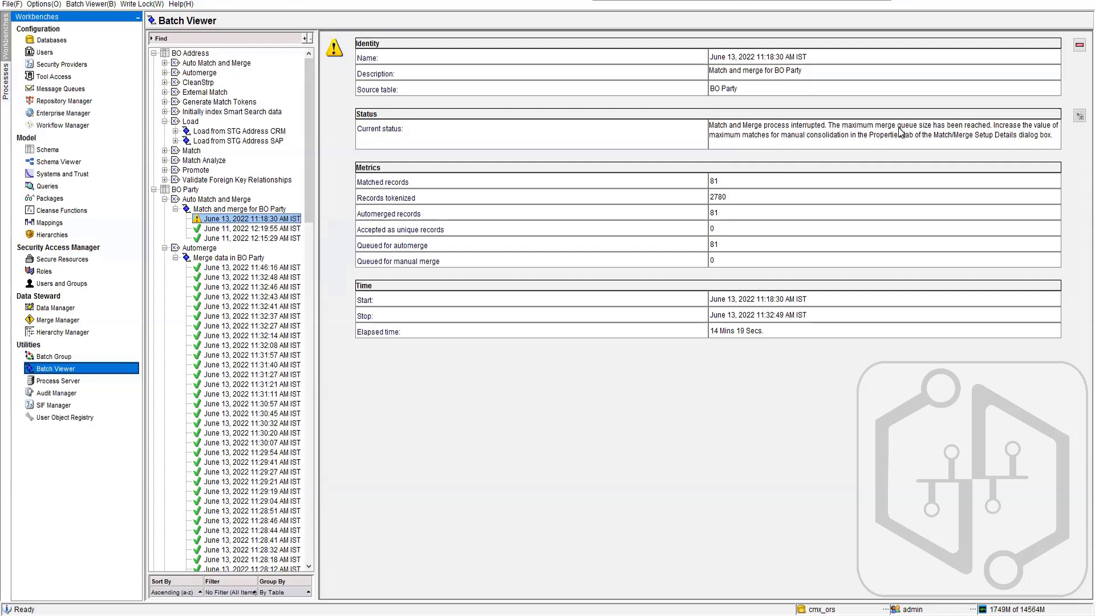
pyautogui.moveTo(828, 126); pyautogui.dragTo(994, 129)
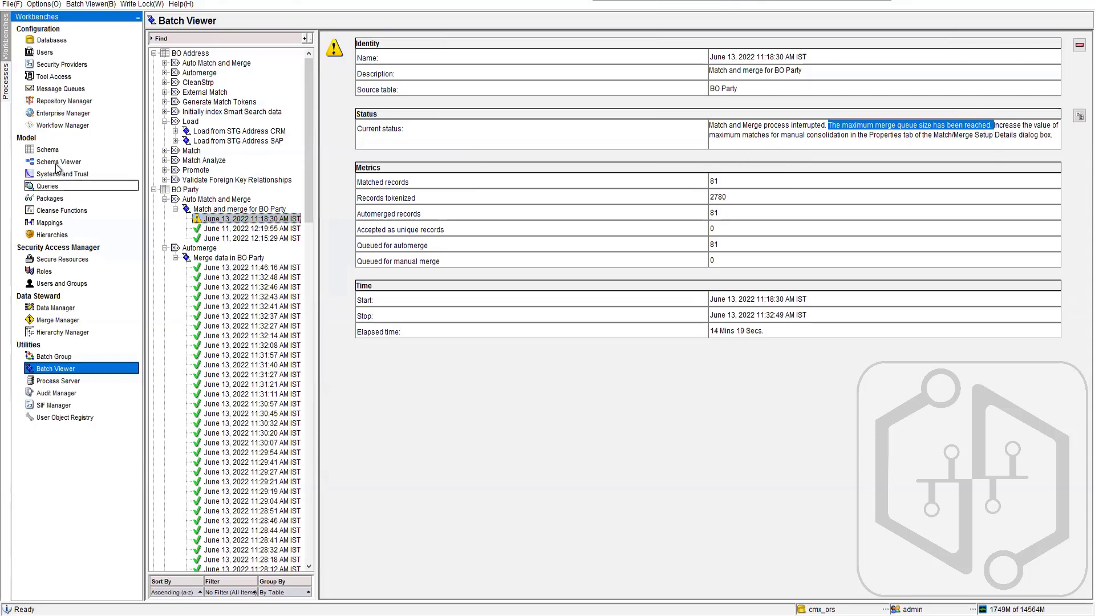
pyautogui.click(47, 150)
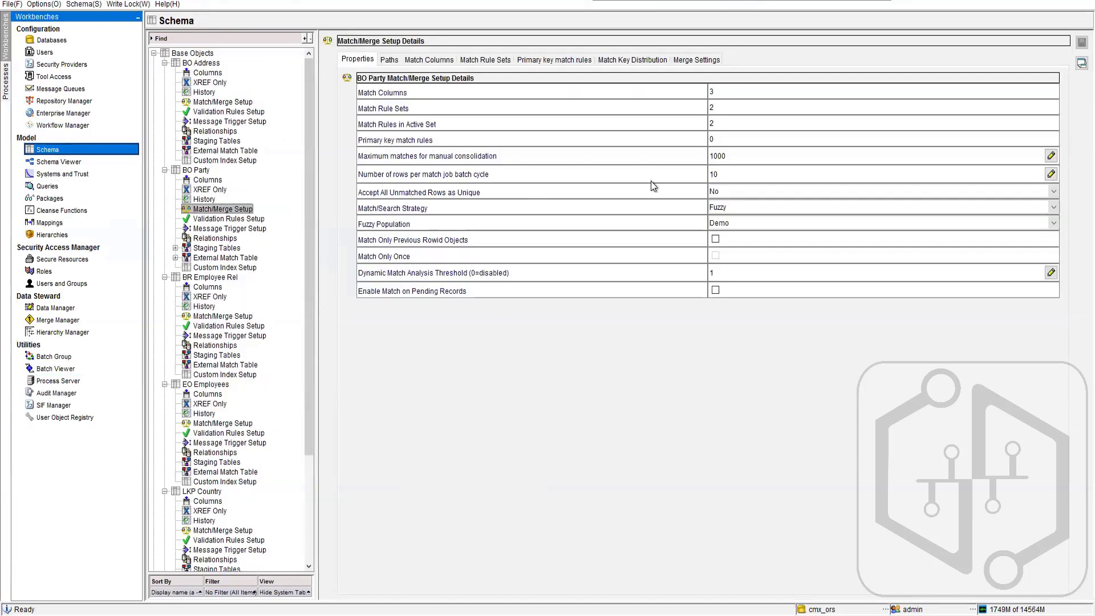
pyautogui.doubleClick(730, 154)
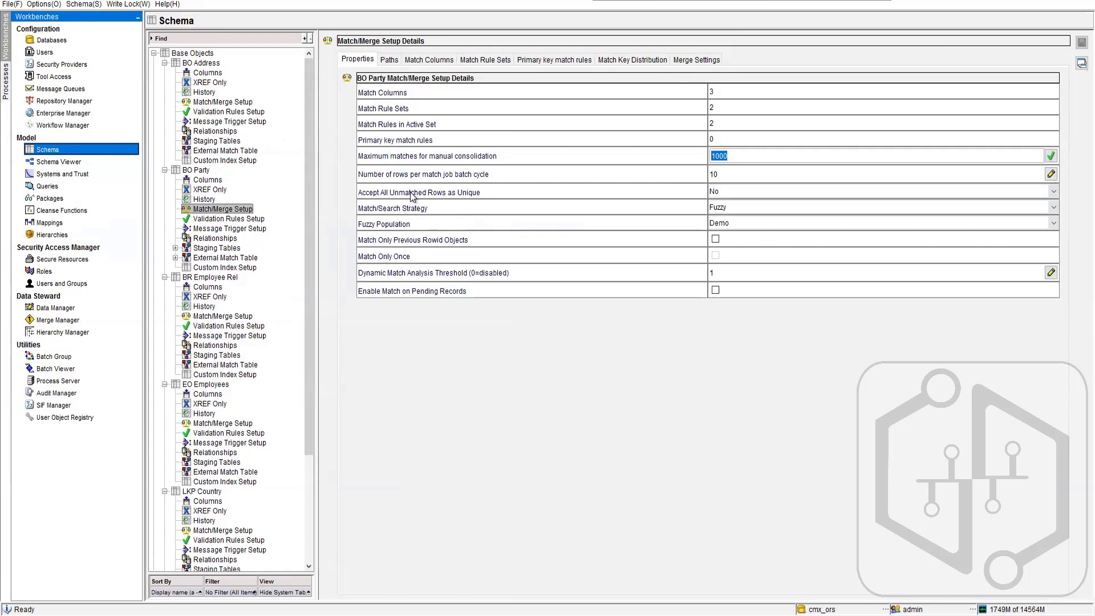
# - Review BO Party's match paths, match columns and match key distribution, filtering the distribution to keys beginning with O
pyautogui.click(389, 60)
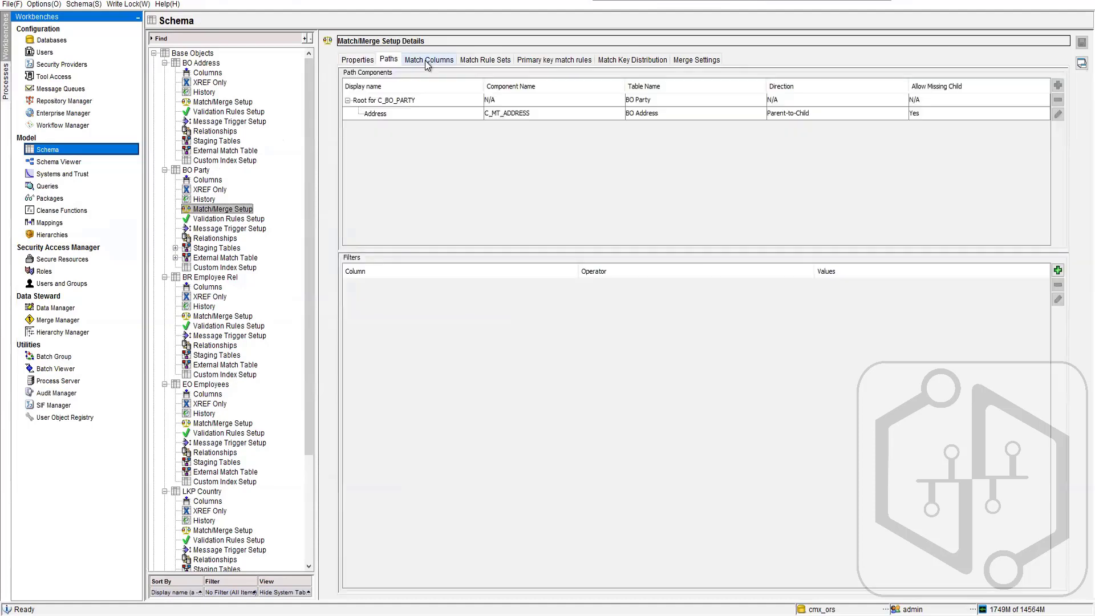
pyautogui.click(427, 60)
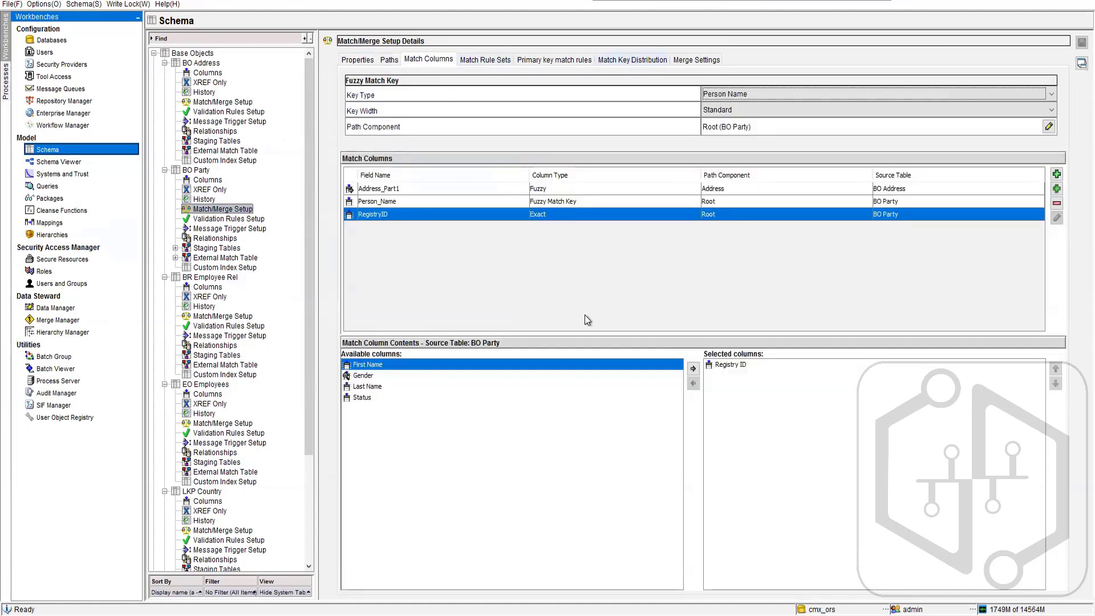
pyautogui.click(632, 60)
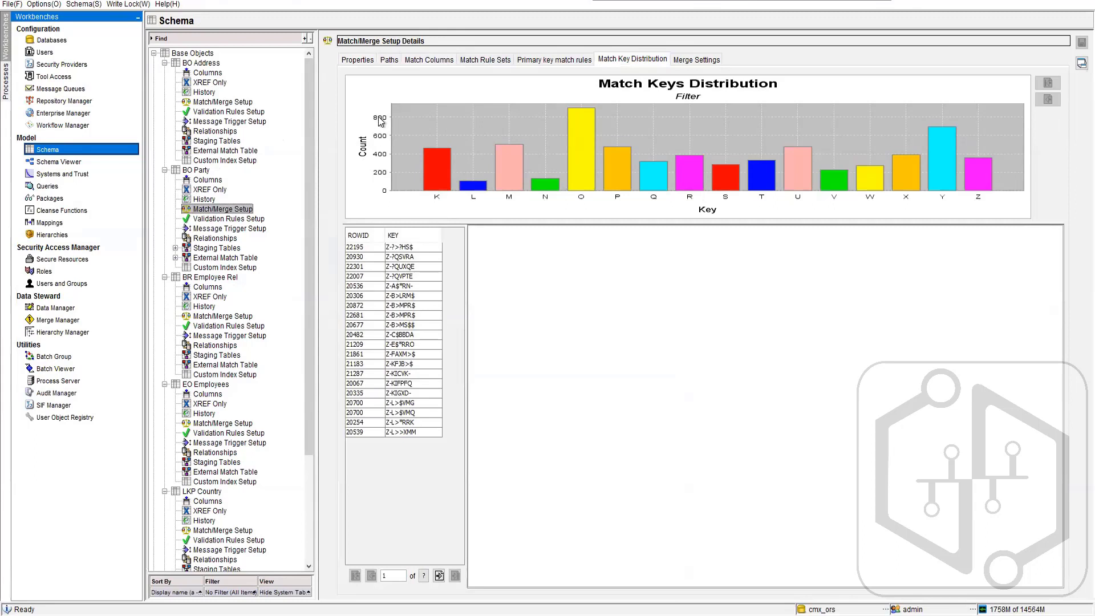
pyautogui.click(579, 125)
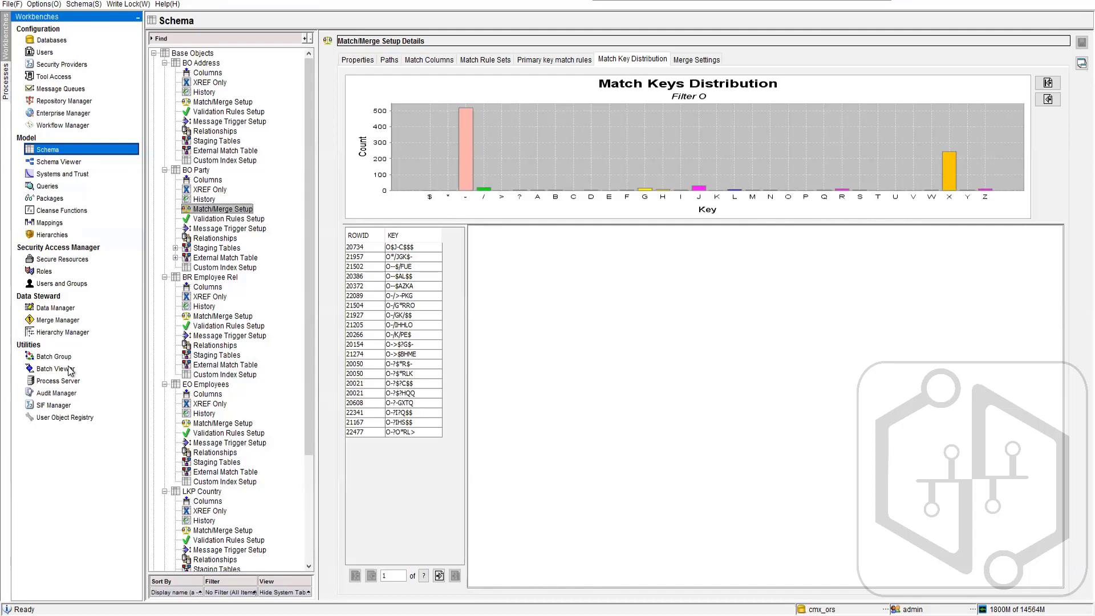
# - Review the Employee query, then compare the HM package columns of Developer, Manager and Team Lead in the Organization Chart profile
pyautogui.click(46, 185)
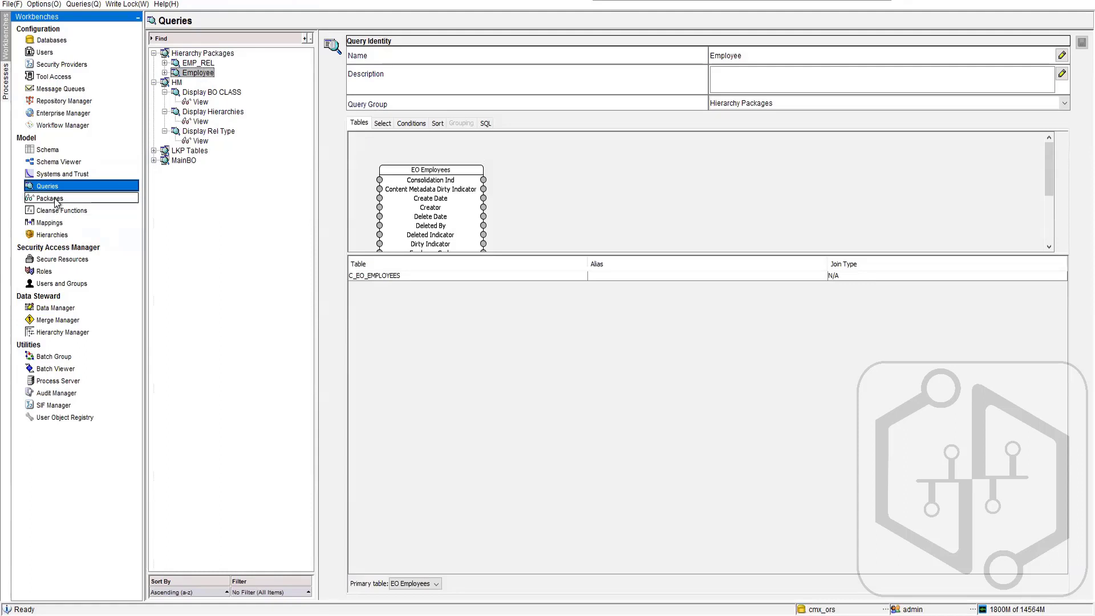
pyautogui.click(53, 235)
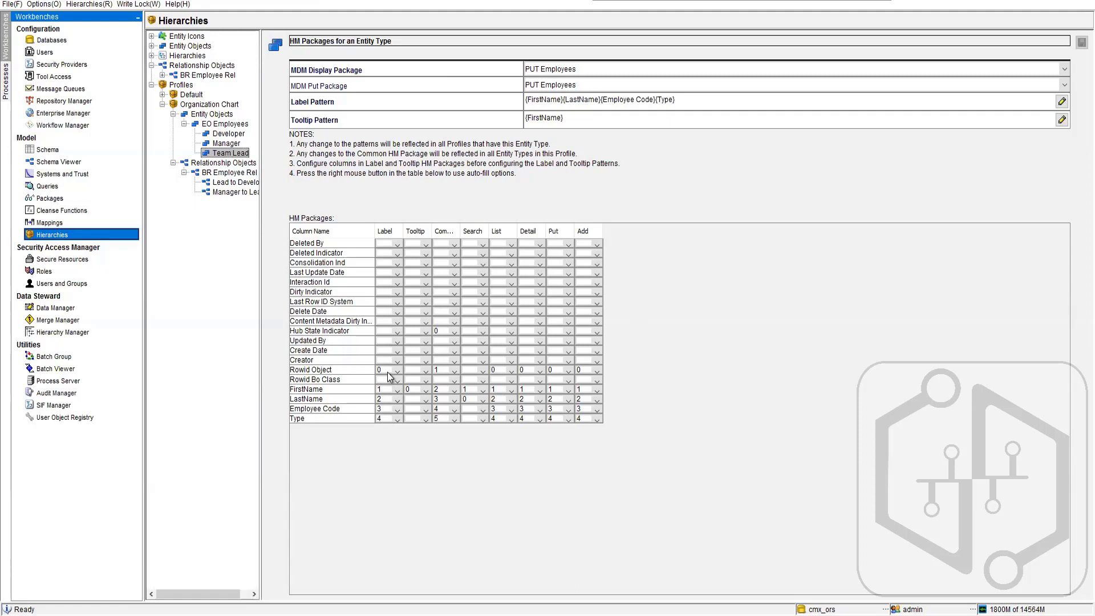
pyautogui.click(229, 134)
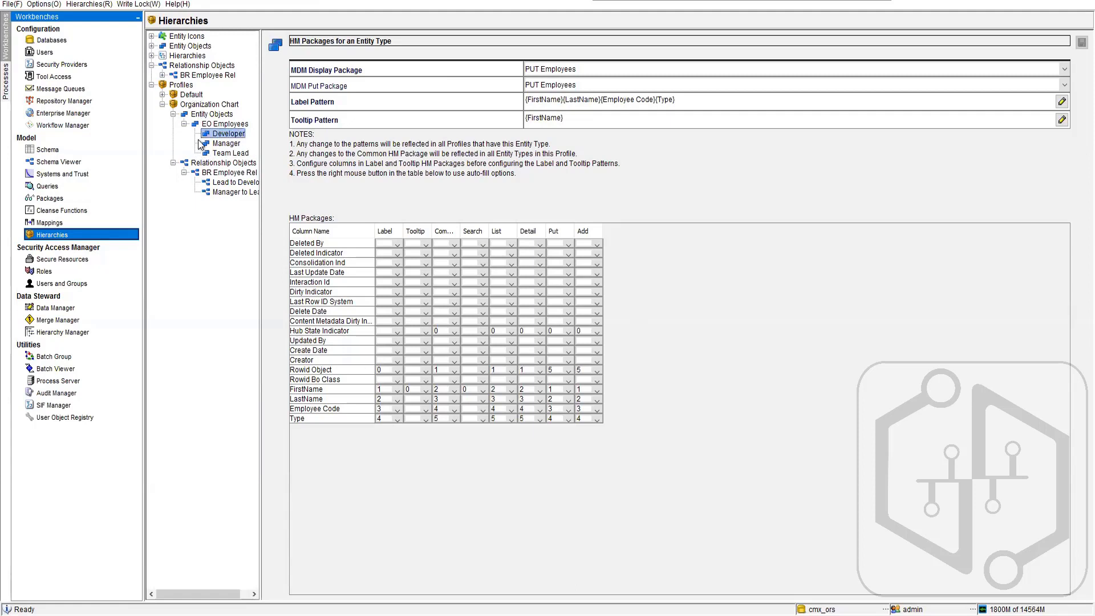
pyautogui.click(233, 154)
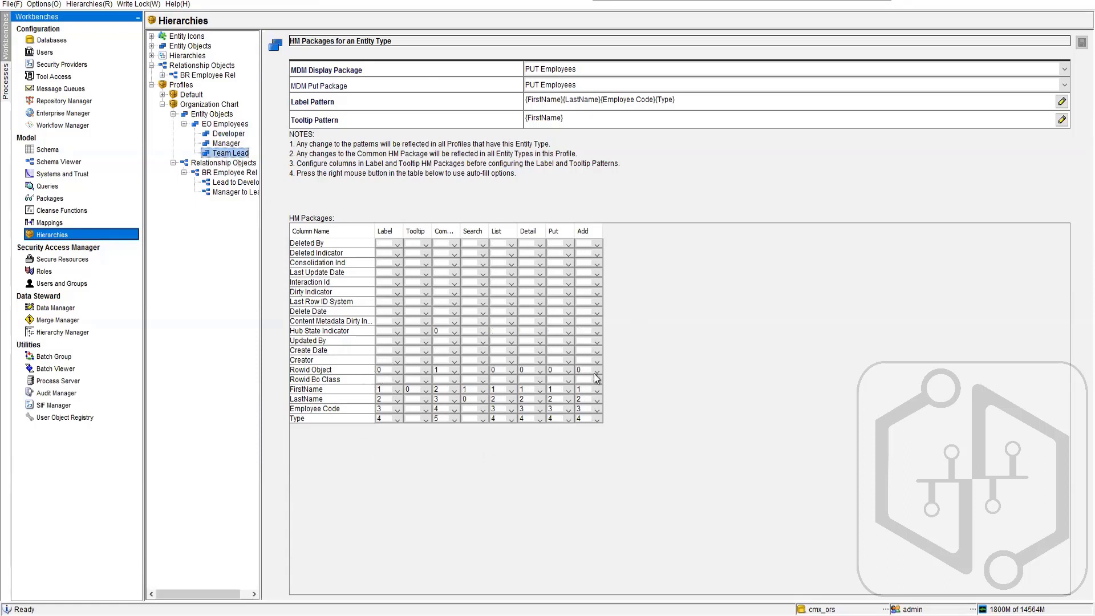
pyautogui.click(225, 143)
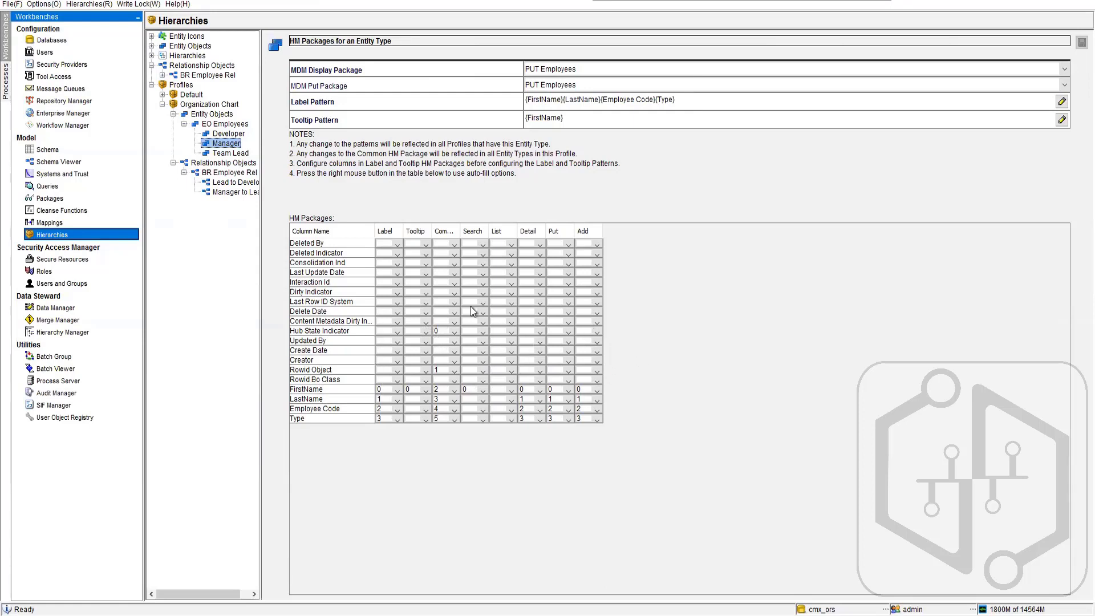
pyautogui.click(237, 154)
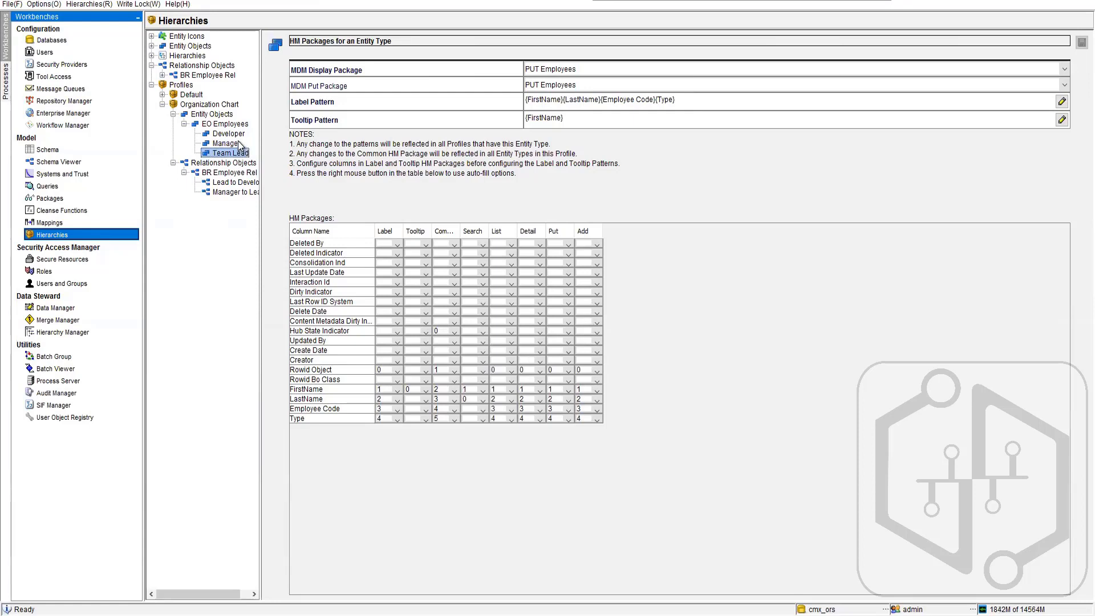
pyautogui.click(231, 134)
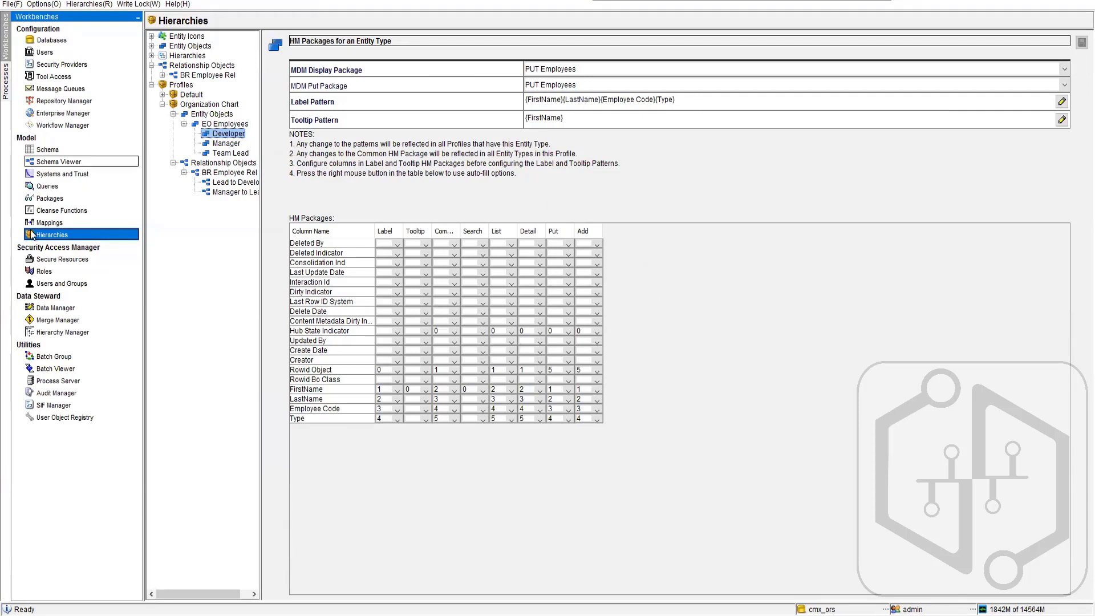
# - In Hierarchy Manager, compare the new-entity record fields for Developer, Manager and Team Lead, and close the editor without adding a record
pyautogui.click(63, 332)
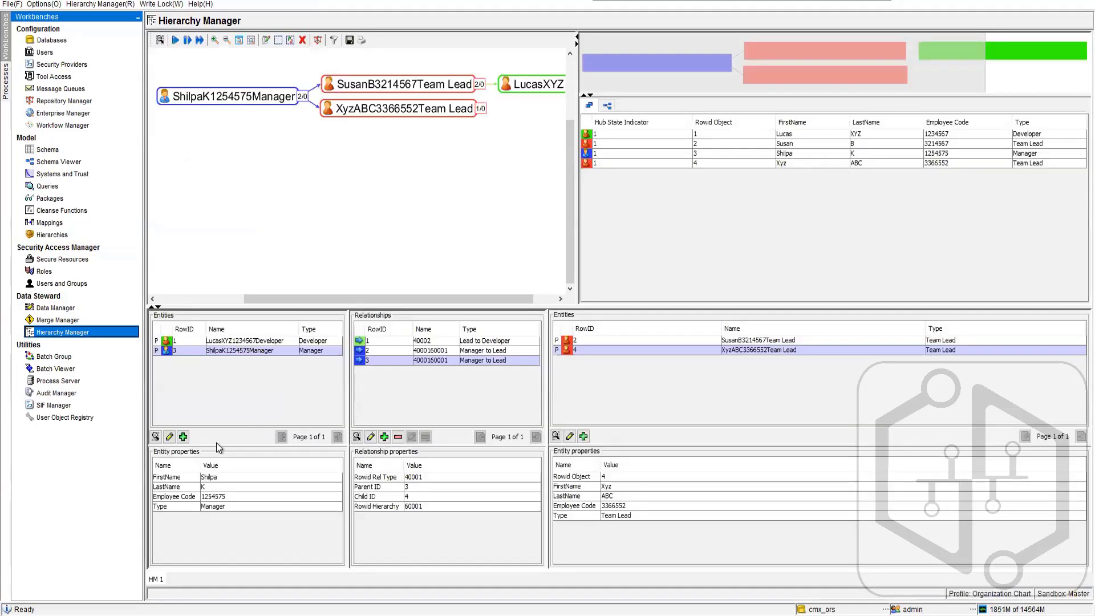
pyautogui.click(183, 436)
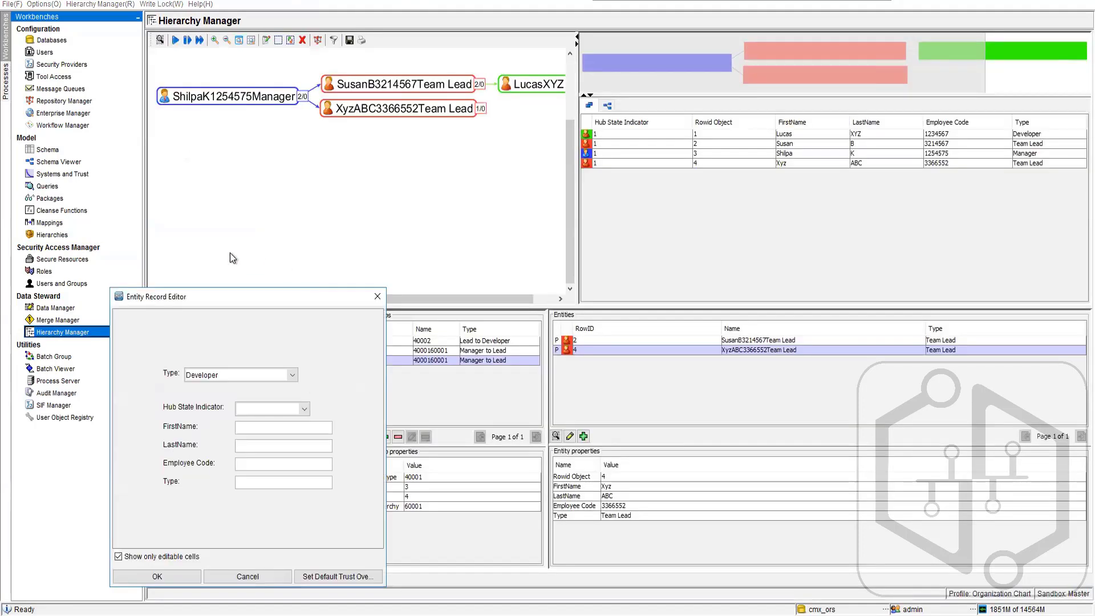
pyautogui.click(272, 374)
pyautogui.click(248, 398)
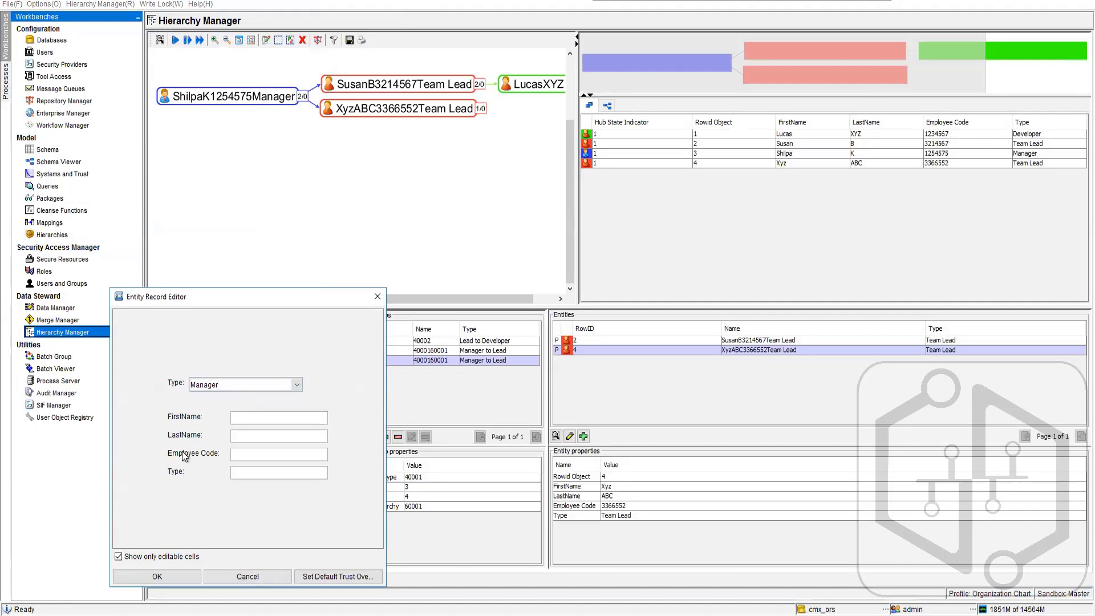
pyautogui.click(254, 385)
pyautogui.click(234, 422)
pyautogui.click(377, 296)
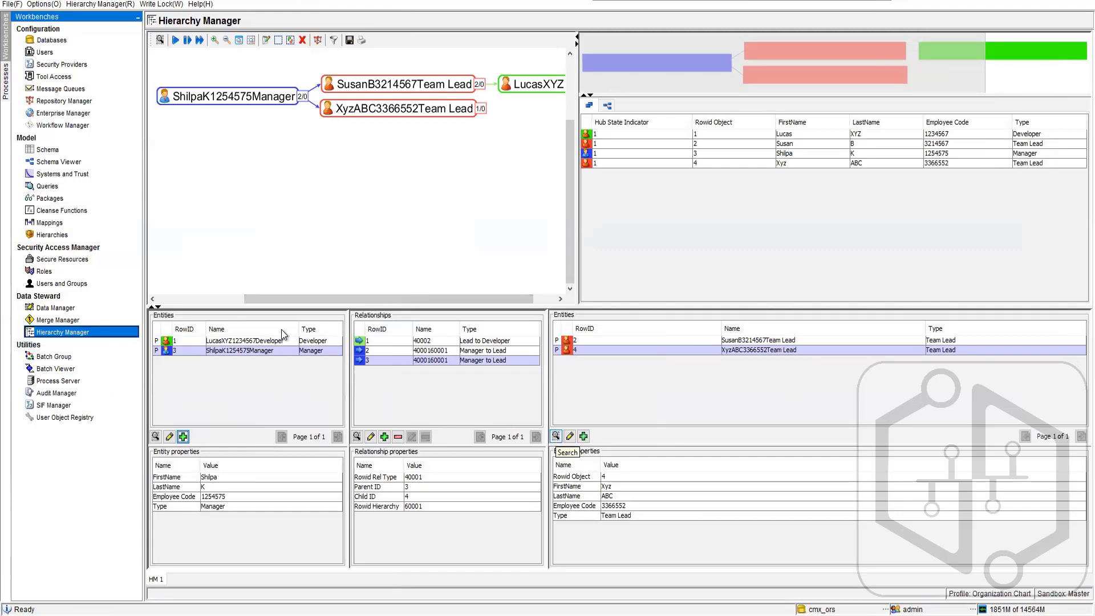
# - Load the EO Employees records in Data Manager using the PUT Employees package and the search wizard query option
pyautogui.click(57, 308)
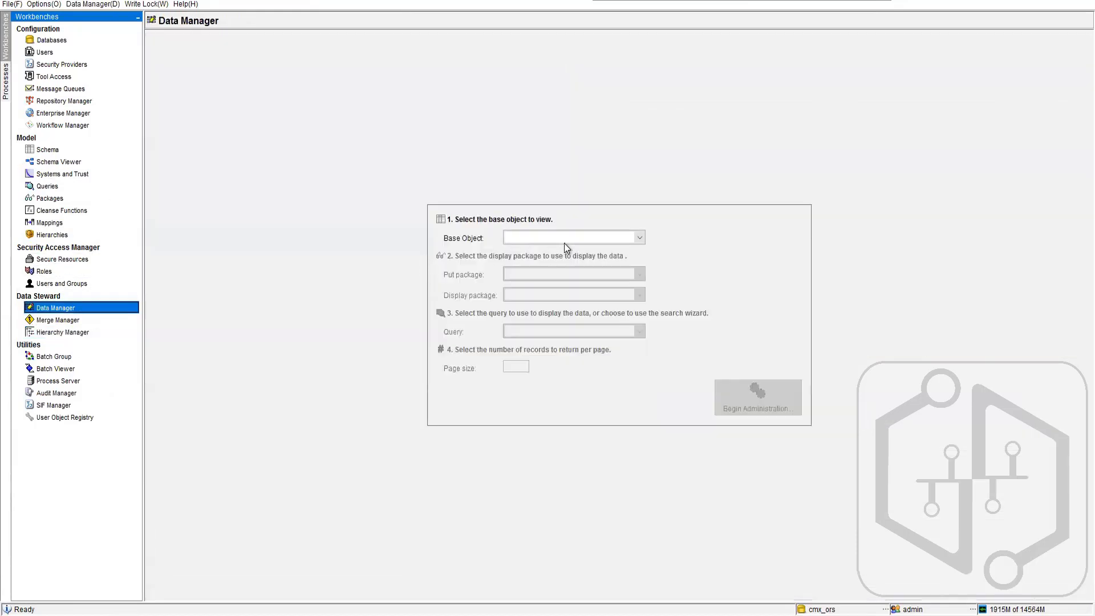
pyautogui.click(564, 238)
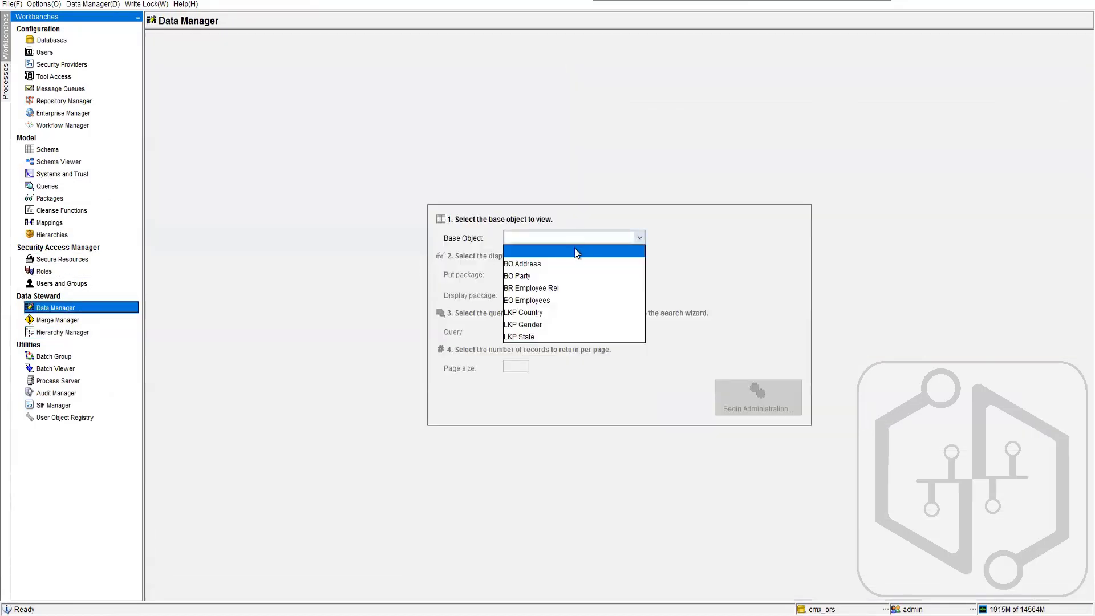
pyautogui.click(552, 290)
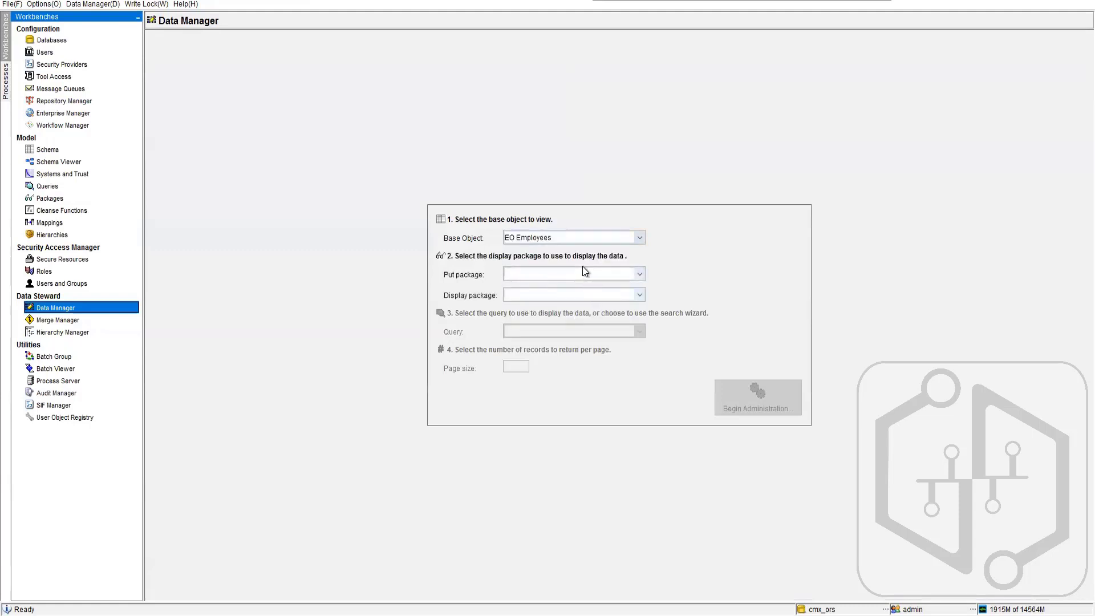
pyautogui.click(583, 273)
pyautogui.click(577, 297)
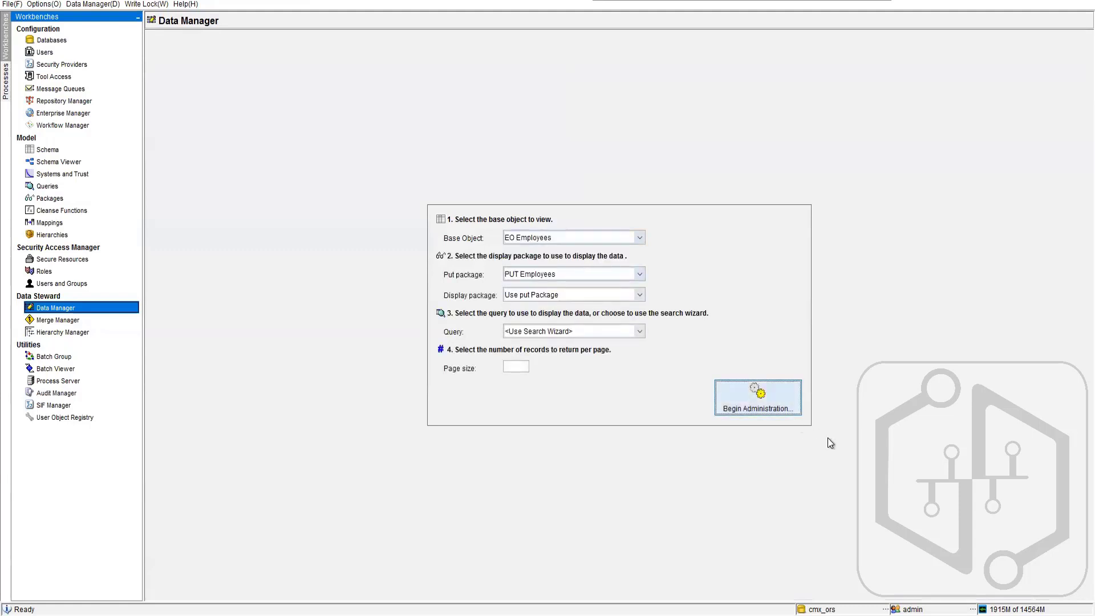
pyautogui.click(758, 399)
pyautogui.click(748, 407)
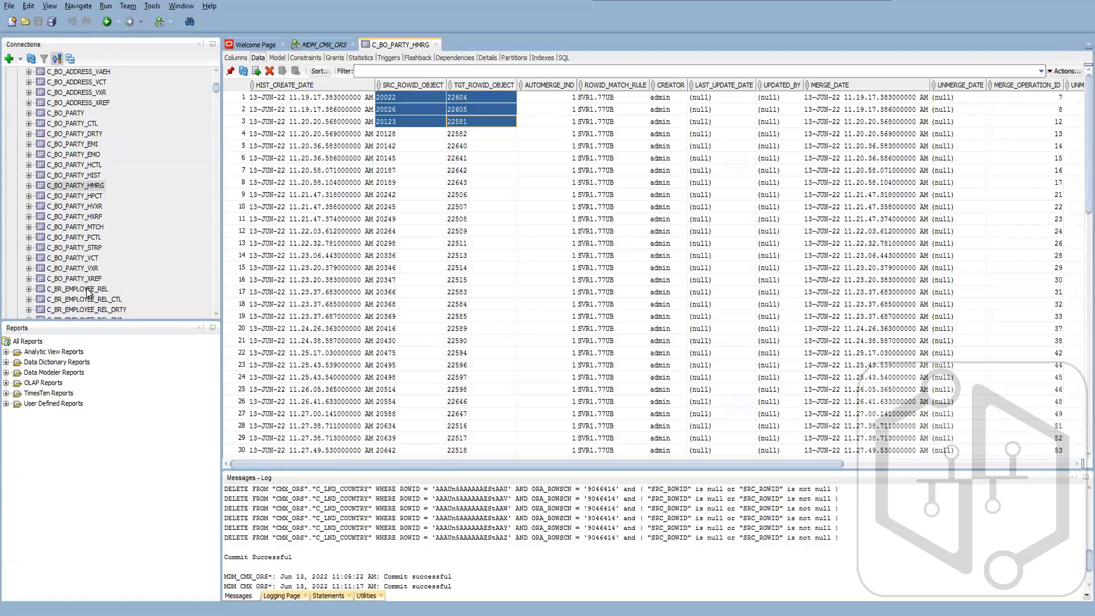
# - Switch to Oracle SQL Developer, find the staging tables in the MDM_CMX_ORS connection and view the C_STG_COUNTRY_REJ data
pyautogui.moveTo(216, 88); pyautogui.dragTo(217, 136)
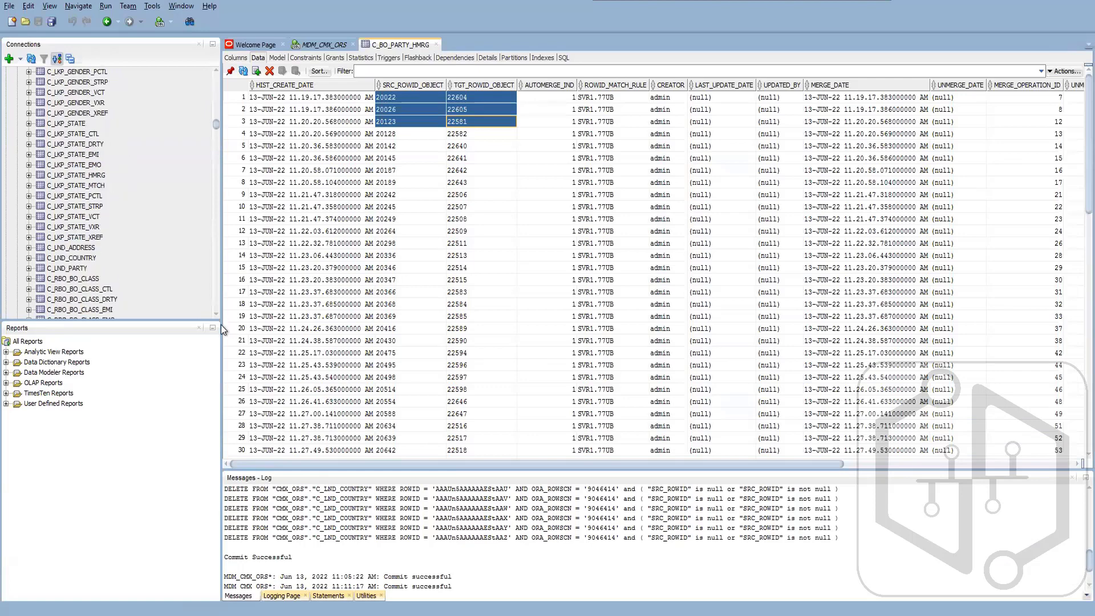
pyautogui.scroll(-15, 152, 268)
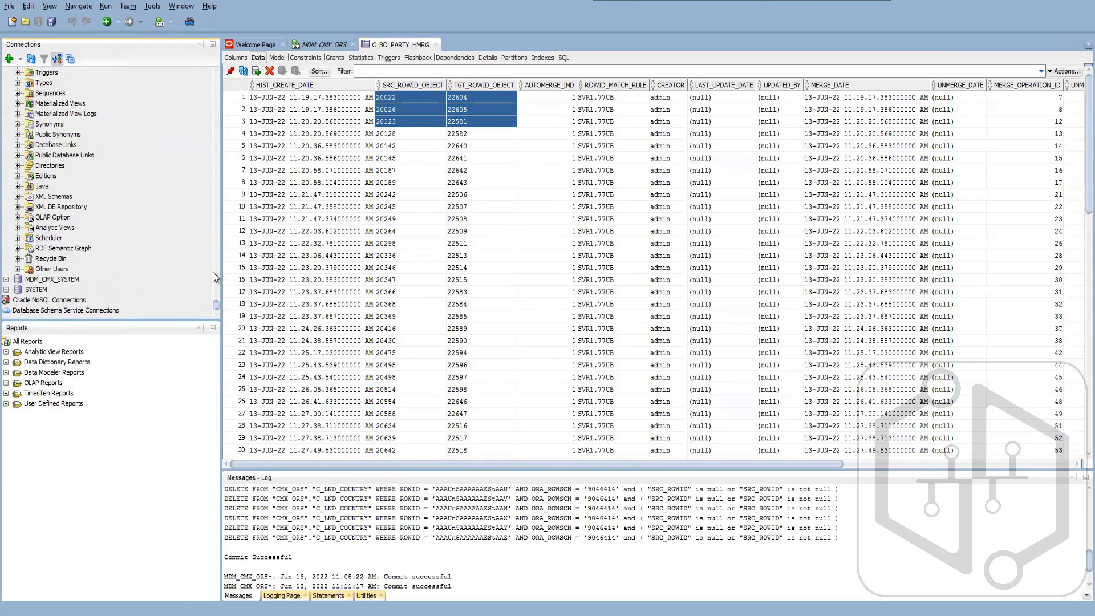
pyautogui.moveTo(213, 273); pyautogui.dragTo(210, 286)
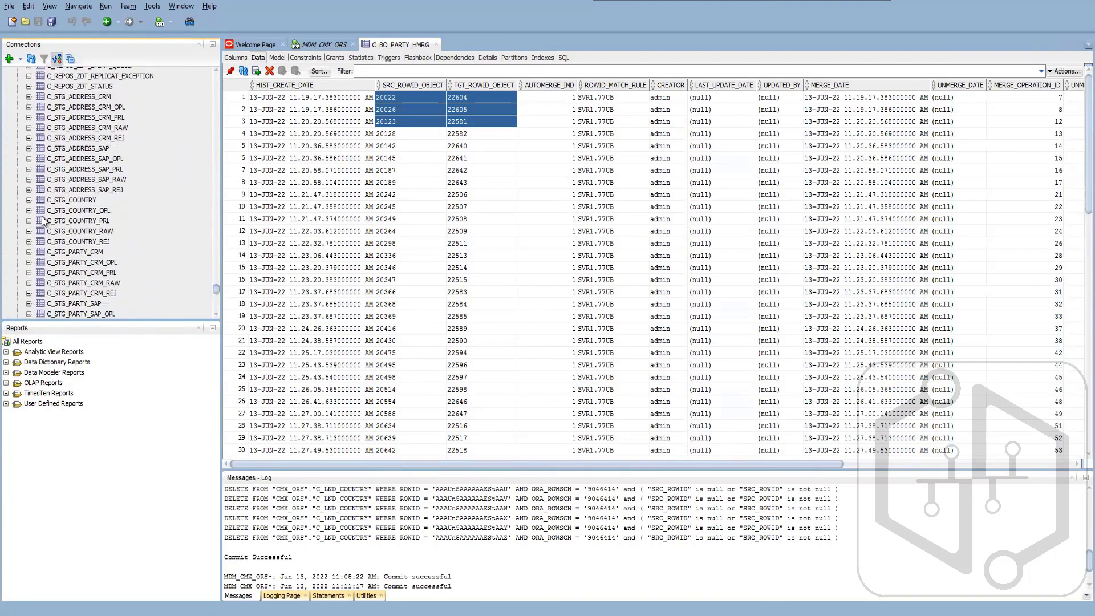
pyautogui.click(103, 241)
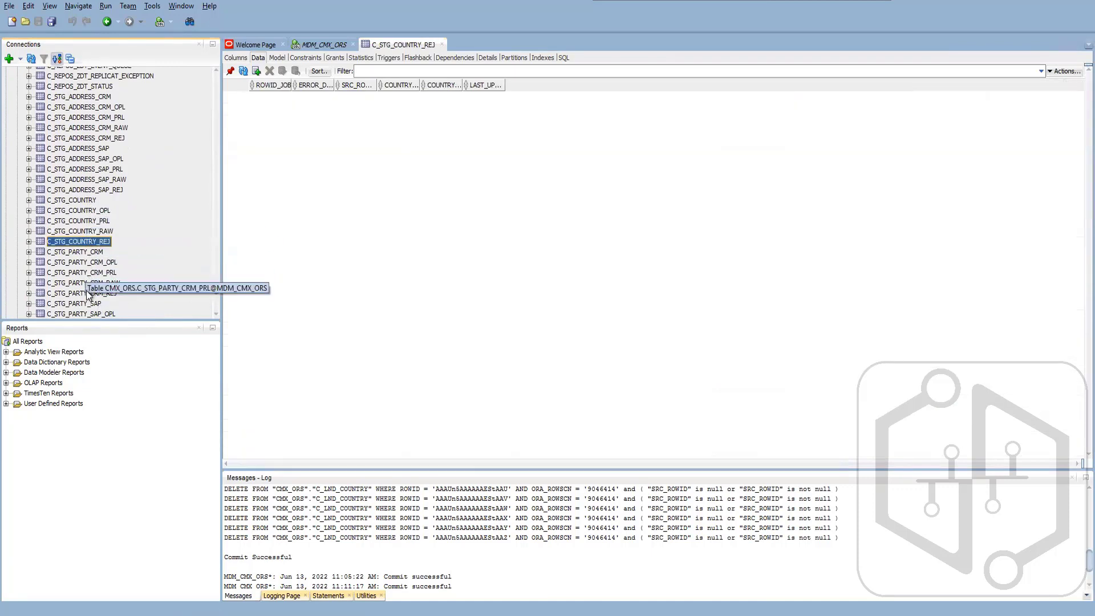
# - View the data of the SAP address staging tables: C_STG_ADDRESS_SAP_REJ, C_STG_ADDRESS_SAP_RAW, C_STG_ADDRESS_SAP_PRL and C_STG_ADDRESS_SAP_OPL
pyautogui.scroll(1, 98, 272)
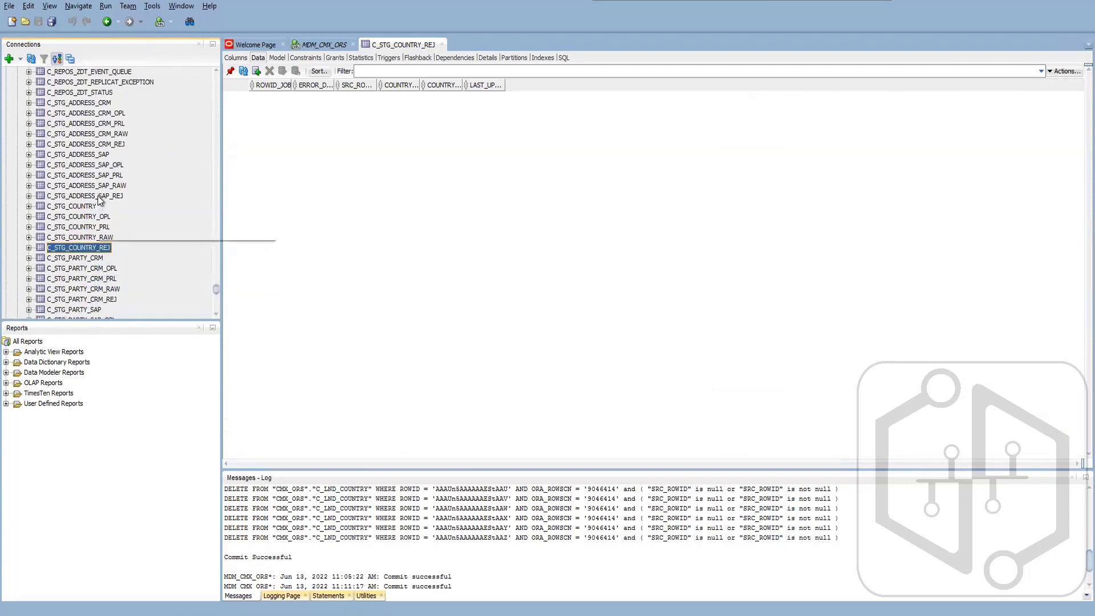
pyautogui.click(98, 197)
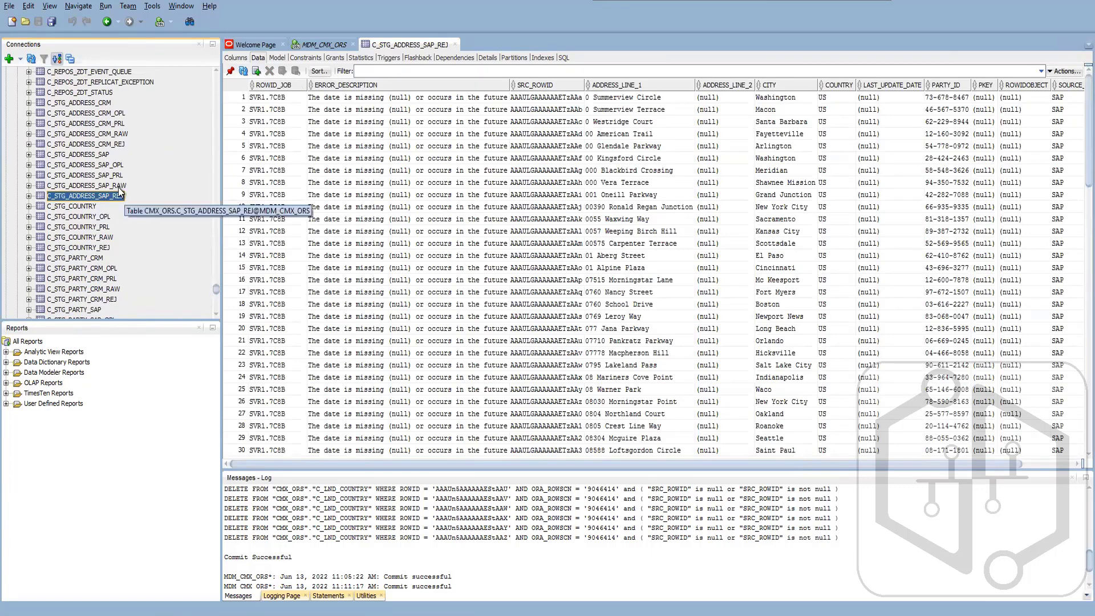
pyautogui.click(145, 188)
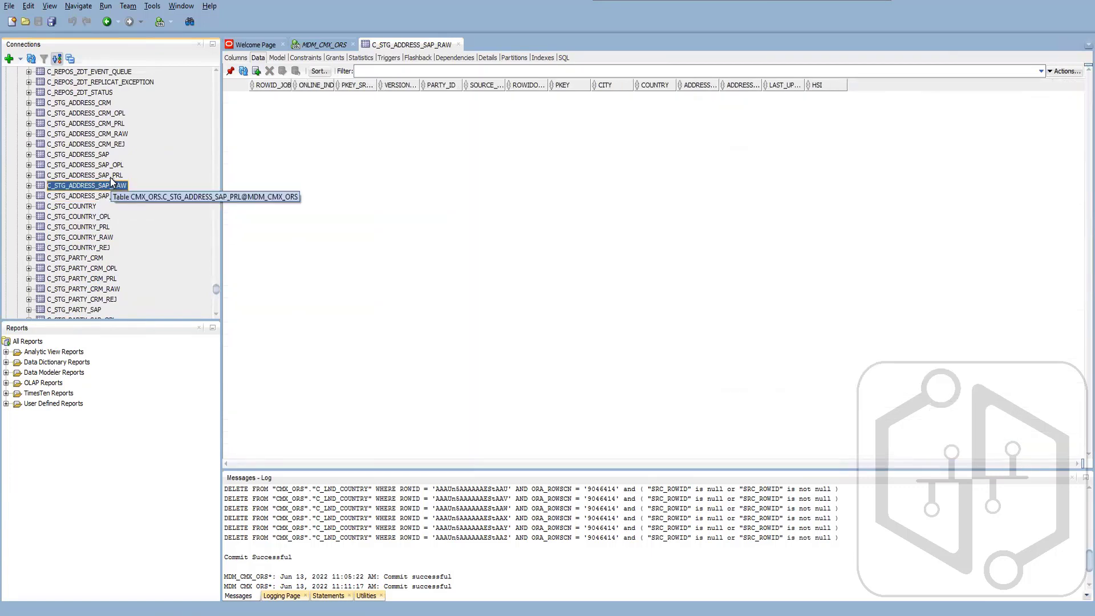
pyautogui.click(113, 181)
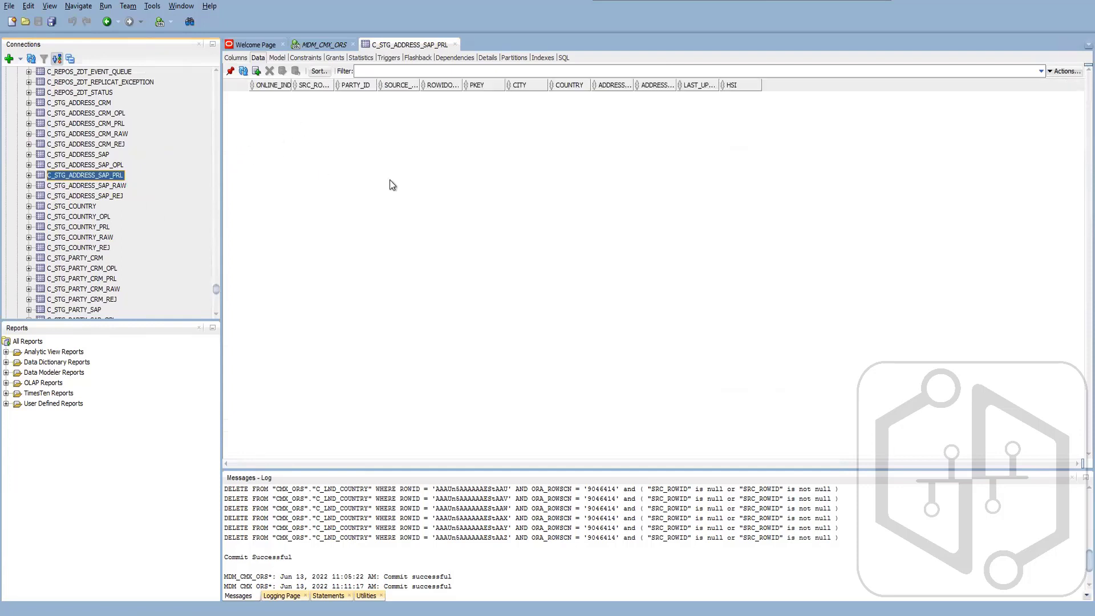
pyautogui.click(99, 165)
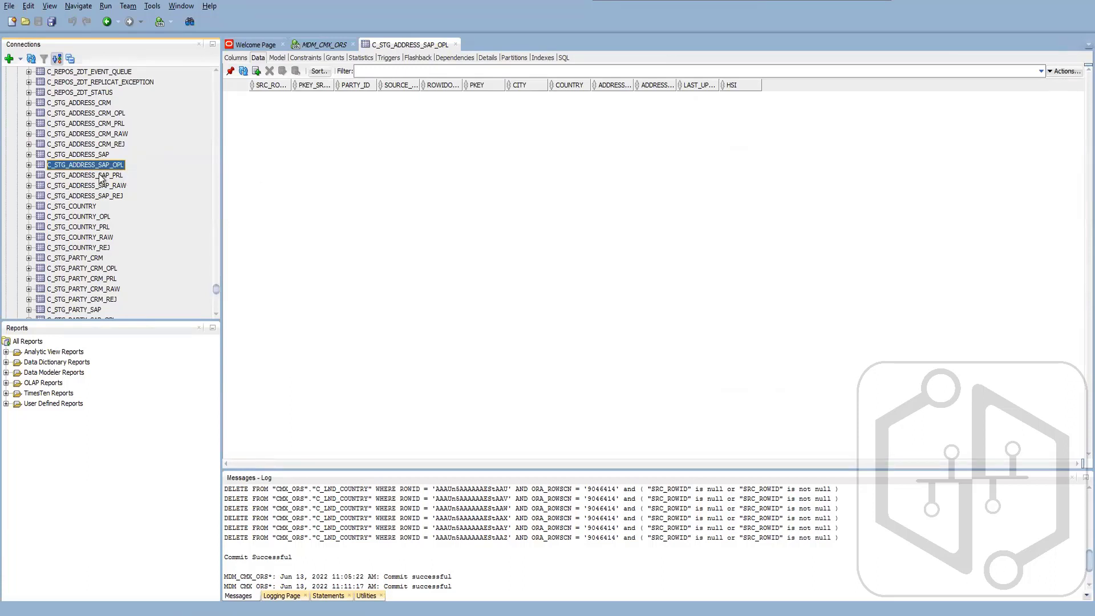
# - Inspect the CRM address staging tables C_STG_ADDRESS_CRM_RAW, C_STG_ADDRESS_CRM_OPL and C_STG_ADDRESS_CRM_PRL, and browse the PRL table's rows
pyautogui.click(101, 136)
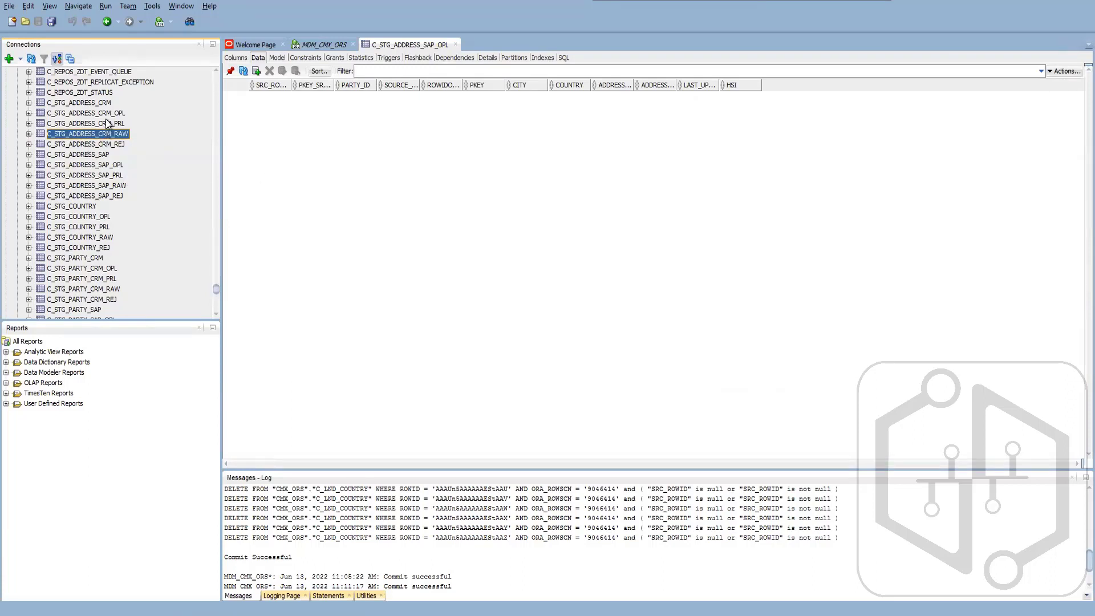
pyautogui.click(108, 116)
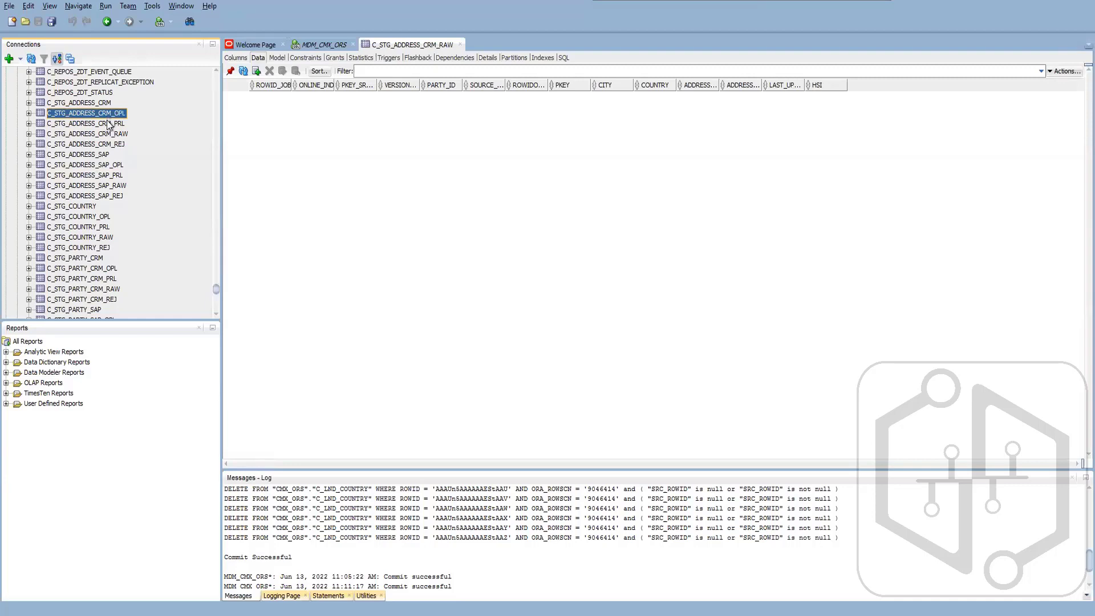
pyautogui.click(109, 123)
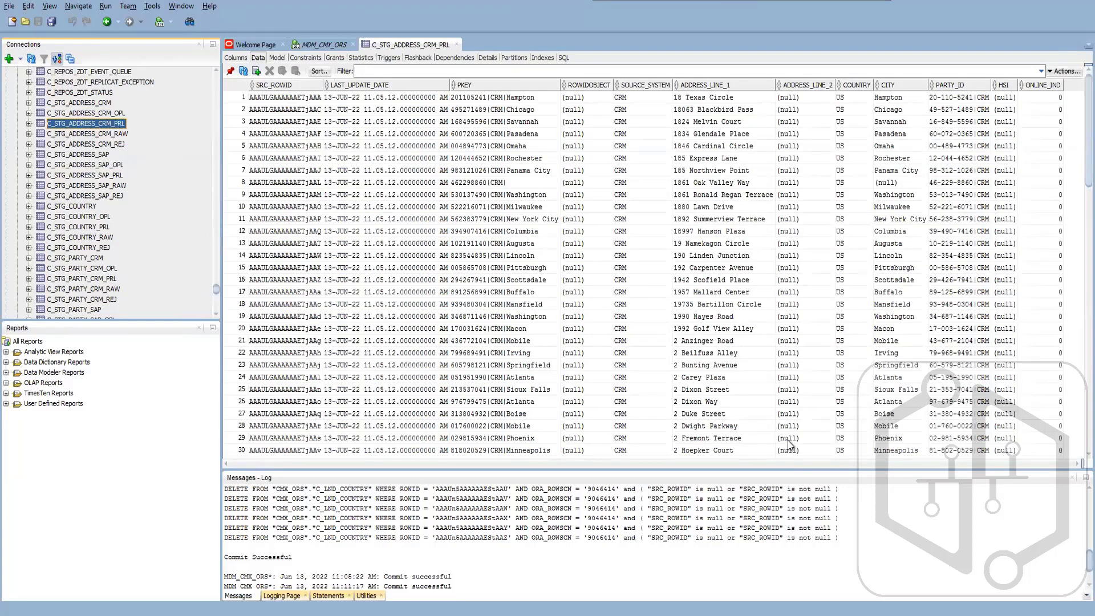
pyautogui.scroll(-13, 881, 308)
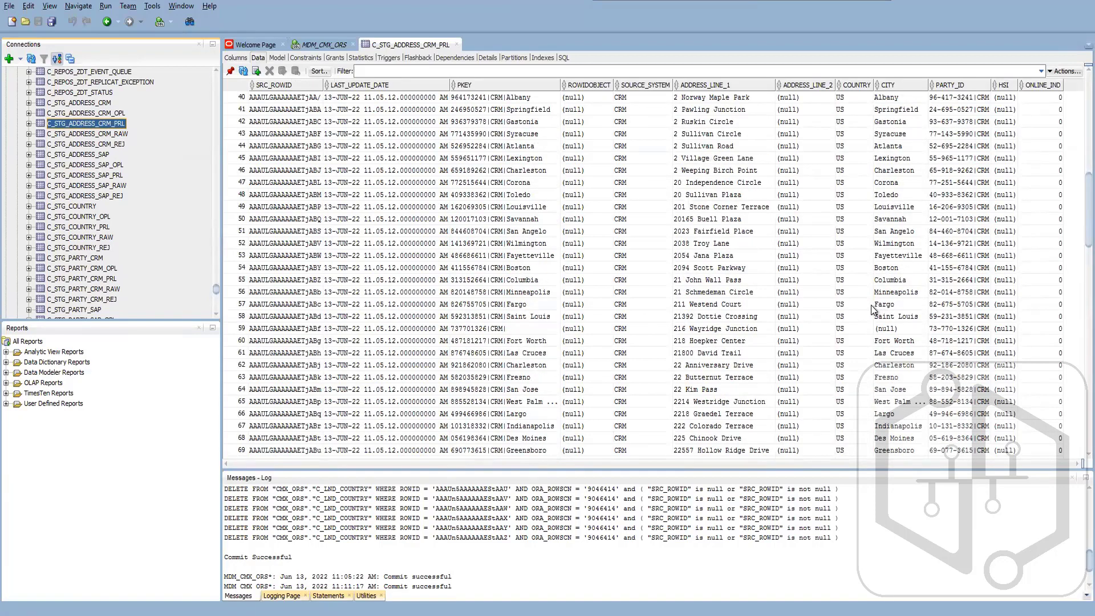
pyautogui.scroll(13, 871, 305)
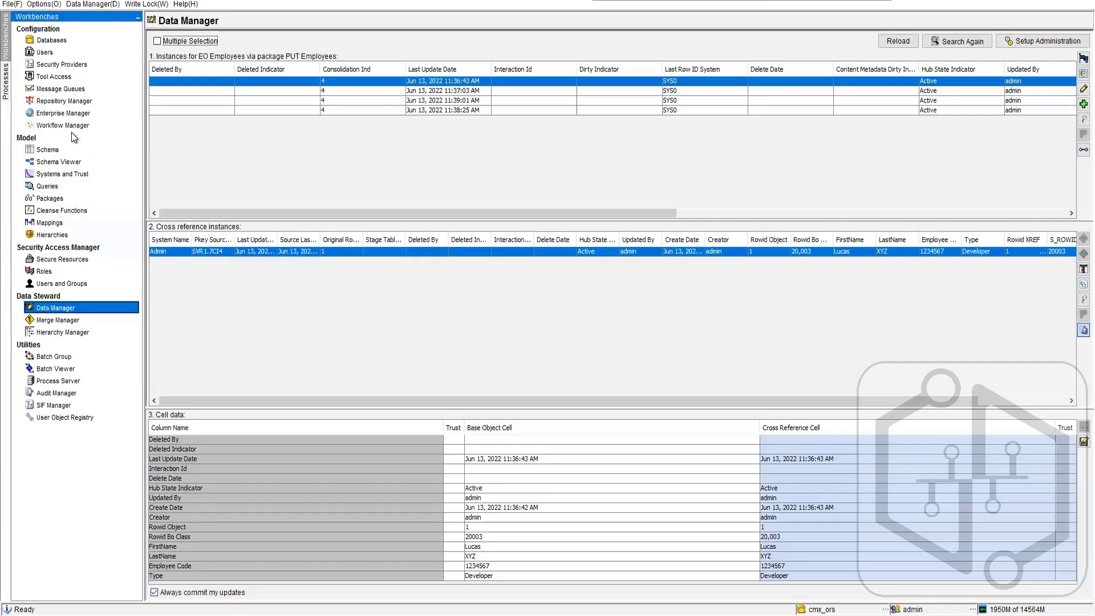
# - In the Hub Console schema, review STG Address CRM's audit trail and delta detection settings under BO Address, then select STG Address SAP
pyautogui.click(42, 150)
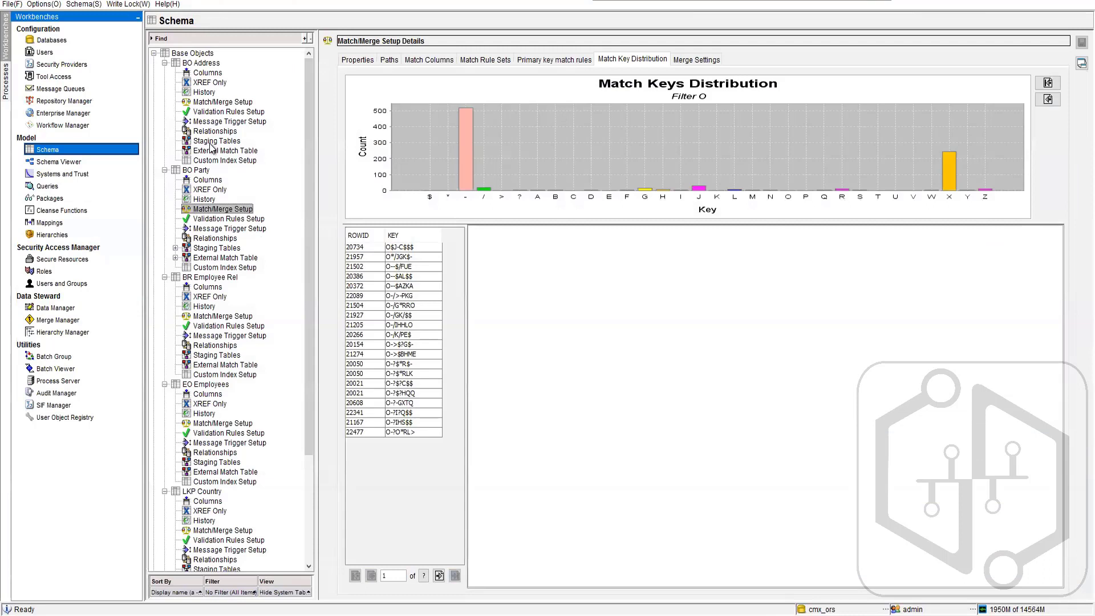
pyautogui.click(211, 143)
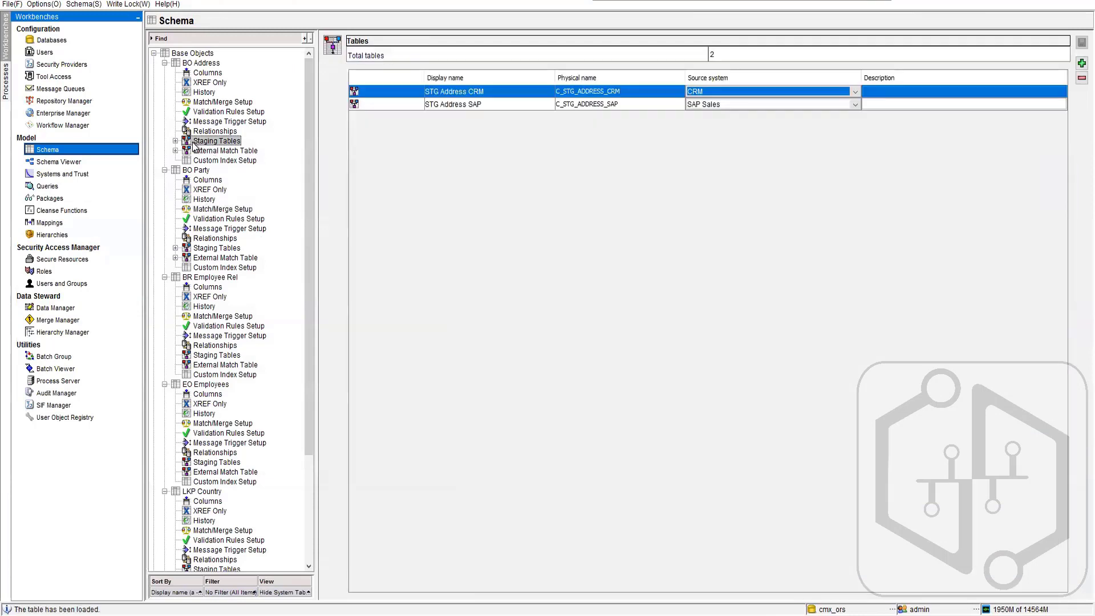
pyautogui.click(175, 140)
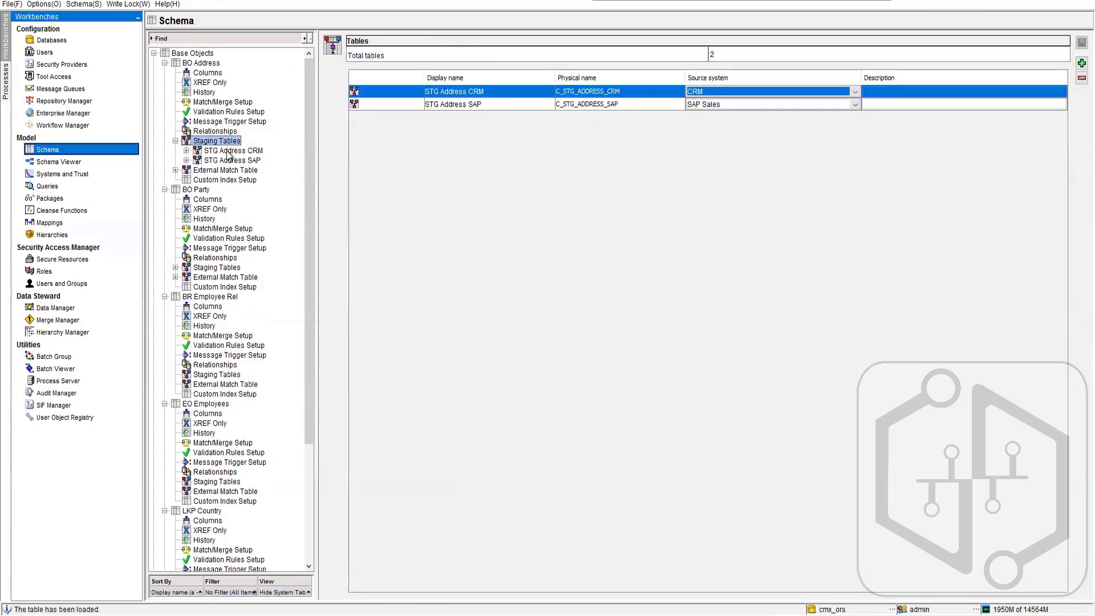
pyautogui.click(248, 150)
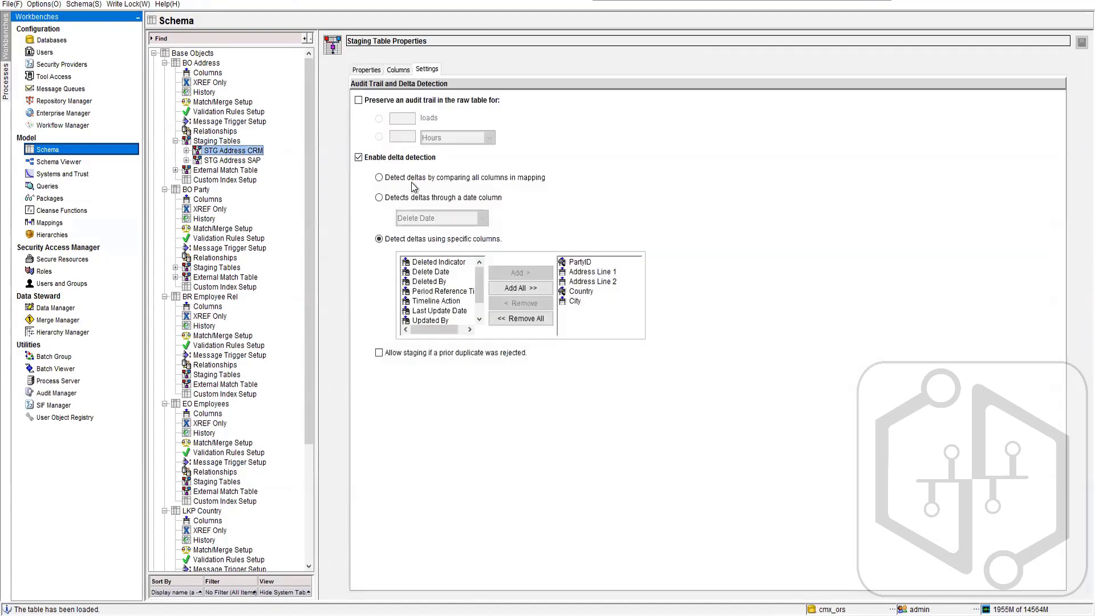
pyautogui.click(427, 69)
pyautogui.click(186, 160)
pyautogui.click(228, 162)
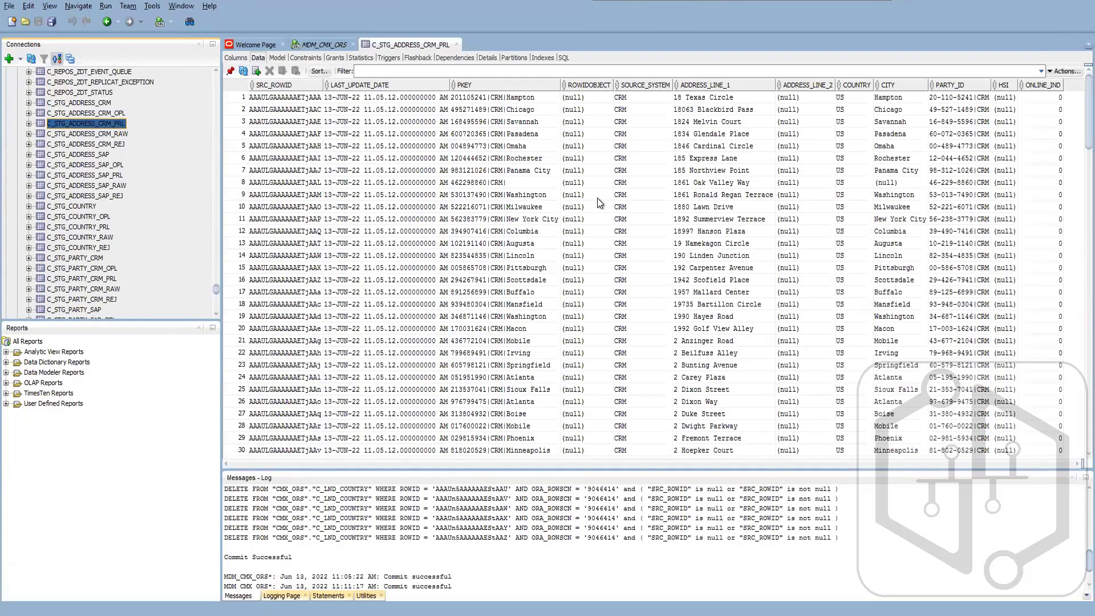
# - Return to Oracle SQL Developer and examine the C_STG_ADDRESS_CRM_PRL rows through to the end of the table
pyautogui.scroll(-19, 556, 260)
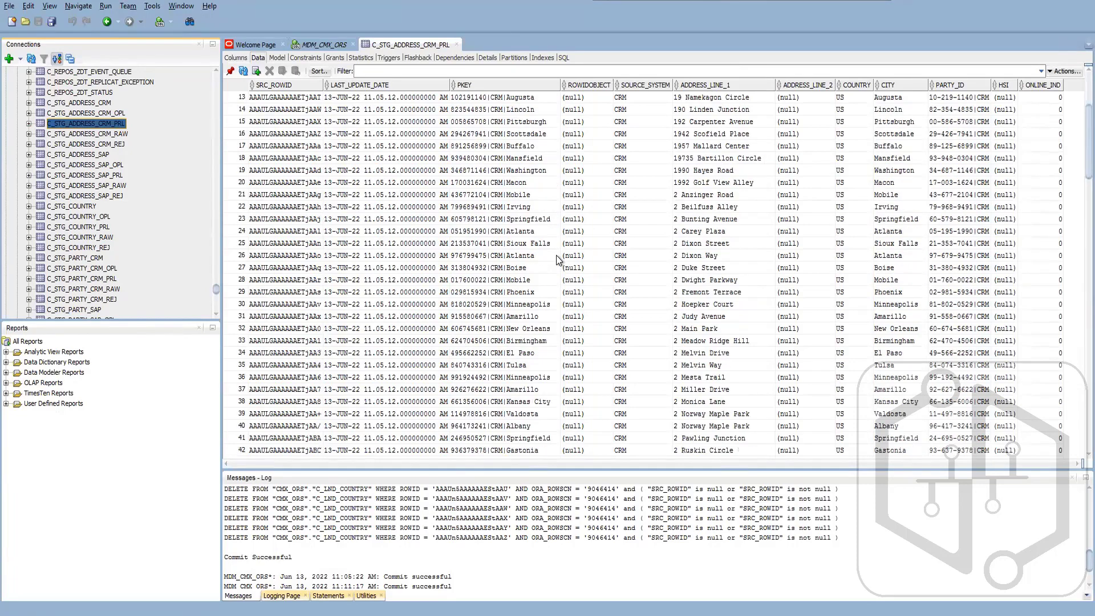
pyautogui.scroll(-7, 556, 260)
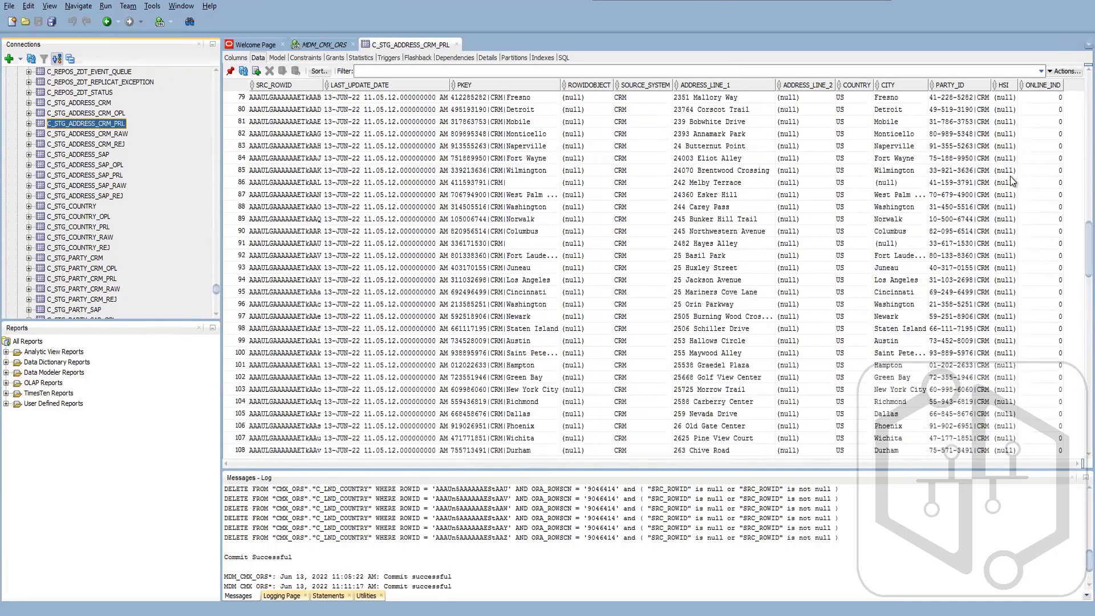
pyautogui.scroll(-20, 1075, 258)
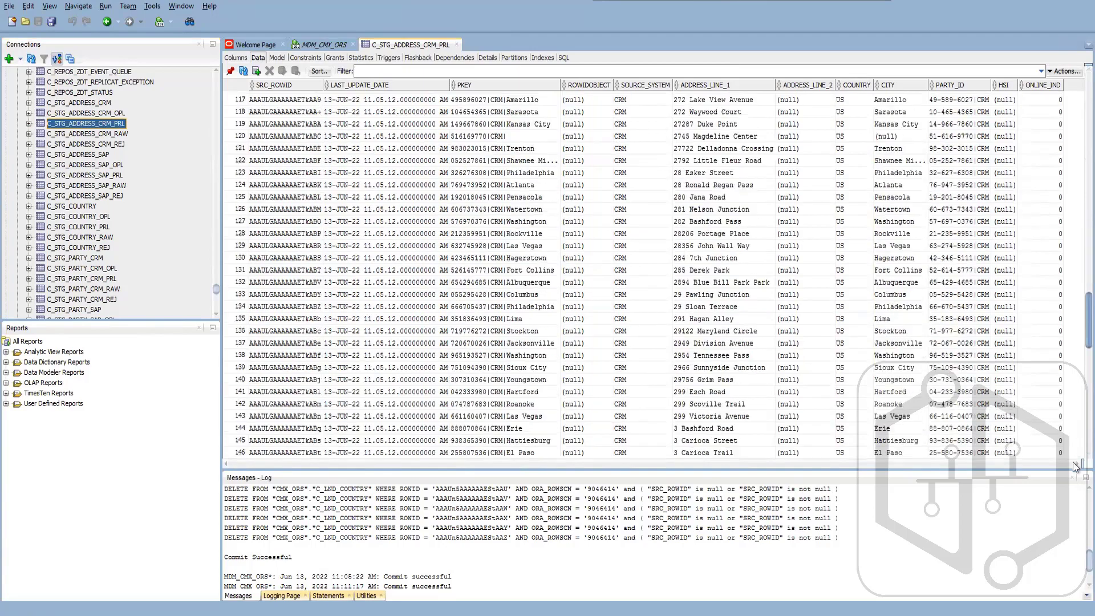
pyautogui.scroll(-20, 1075, 461)
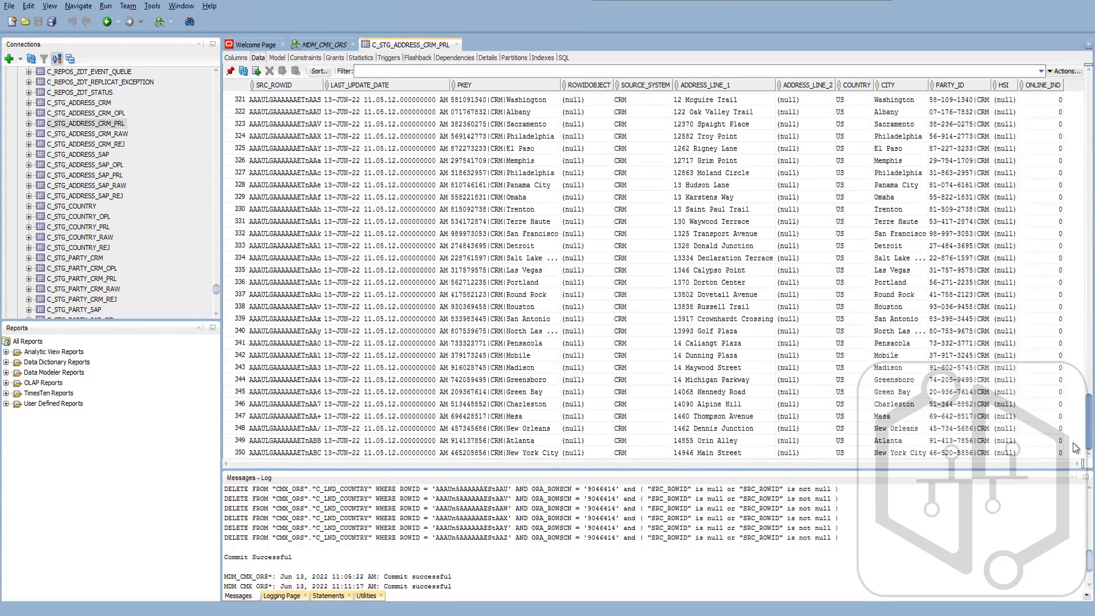
pyautogui.scroll(-20, 1075, 461)
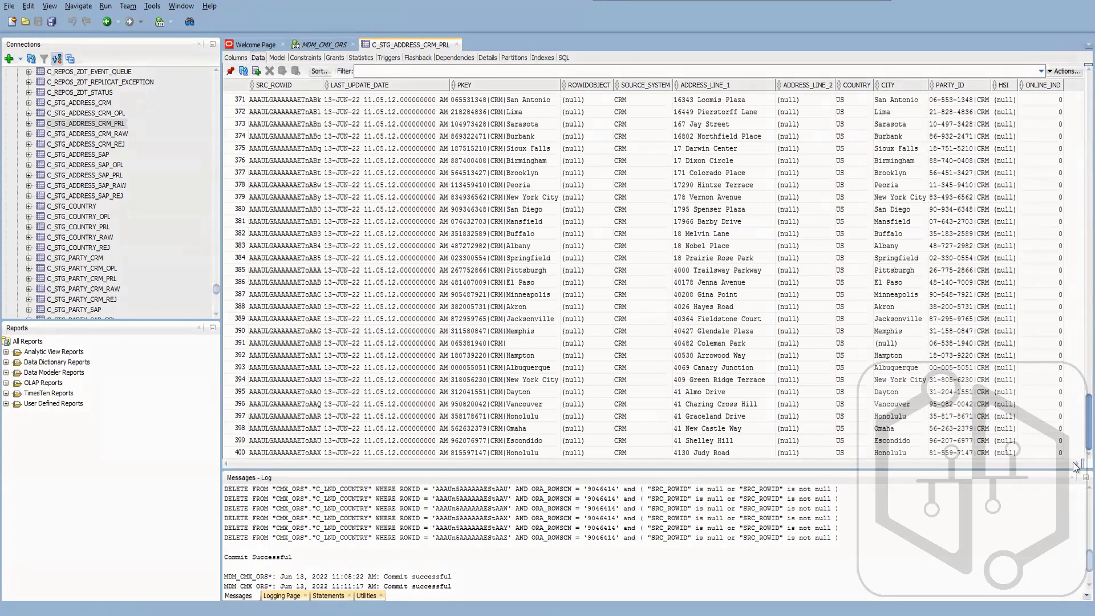
pyautogui.scroll(-20, 1075, 460)
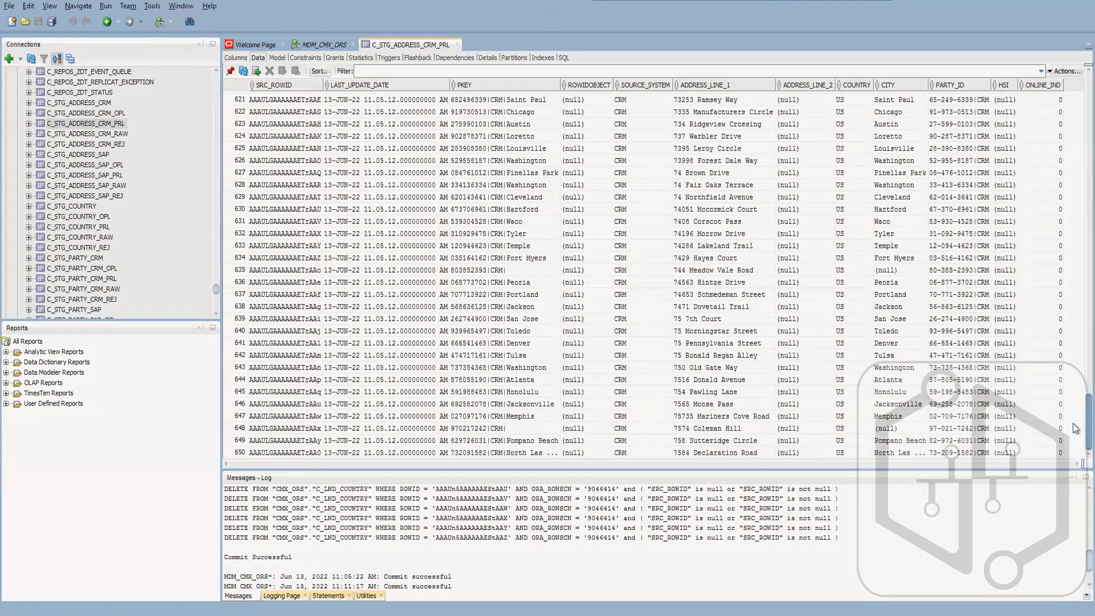
pyautogui.scroll(-20, 1075, 450)
pyautogui.scroll(-20, 1075, 439)
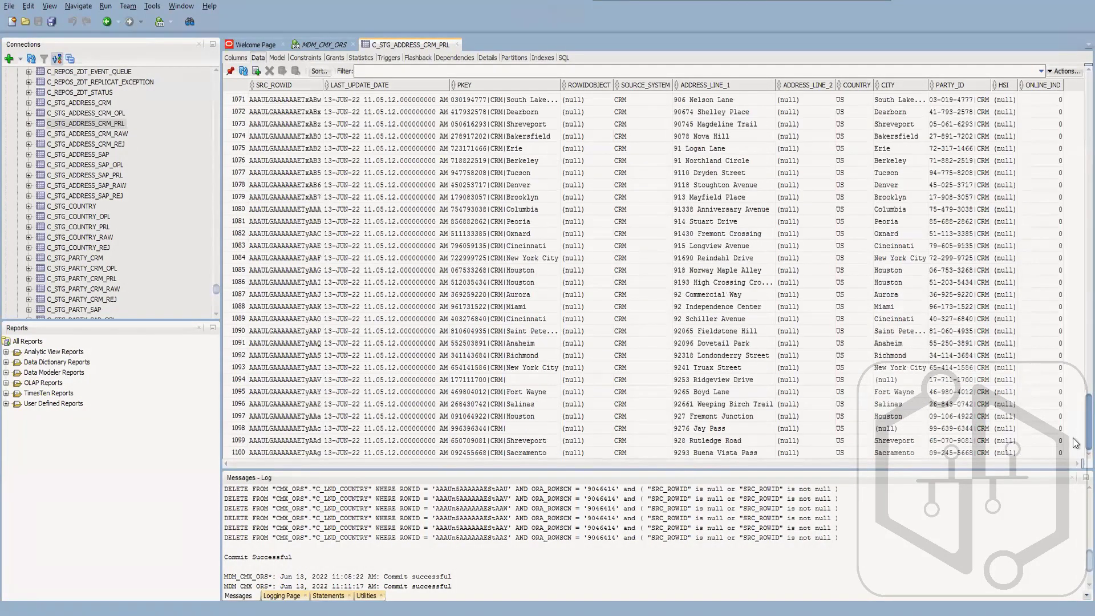
pyautogui.scroll(-20, 1075, 413)
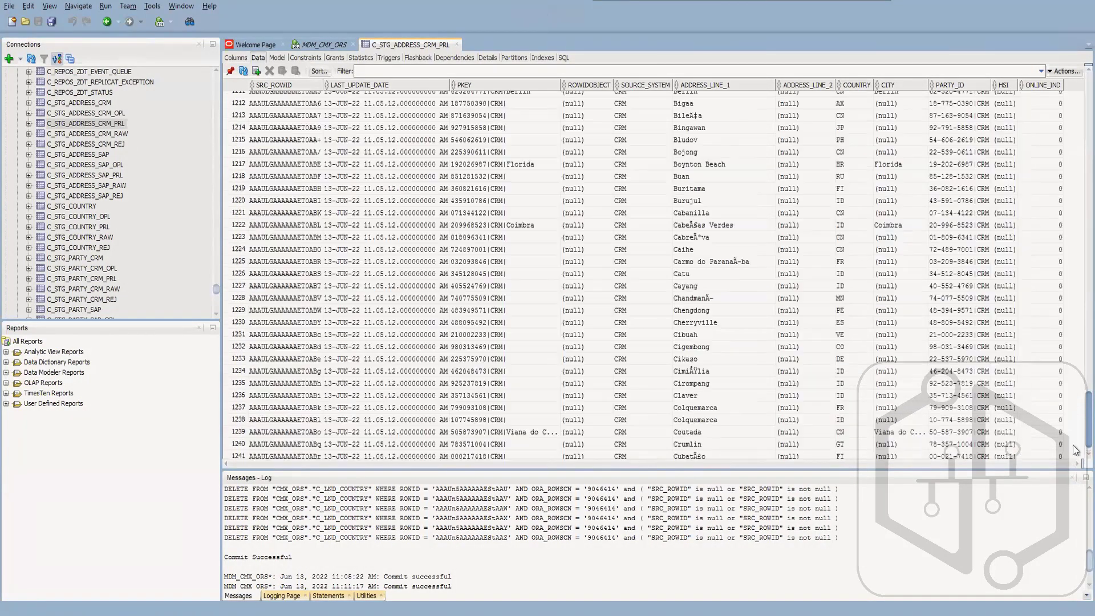
pyautogui.scroll(-20, 1072, 466)
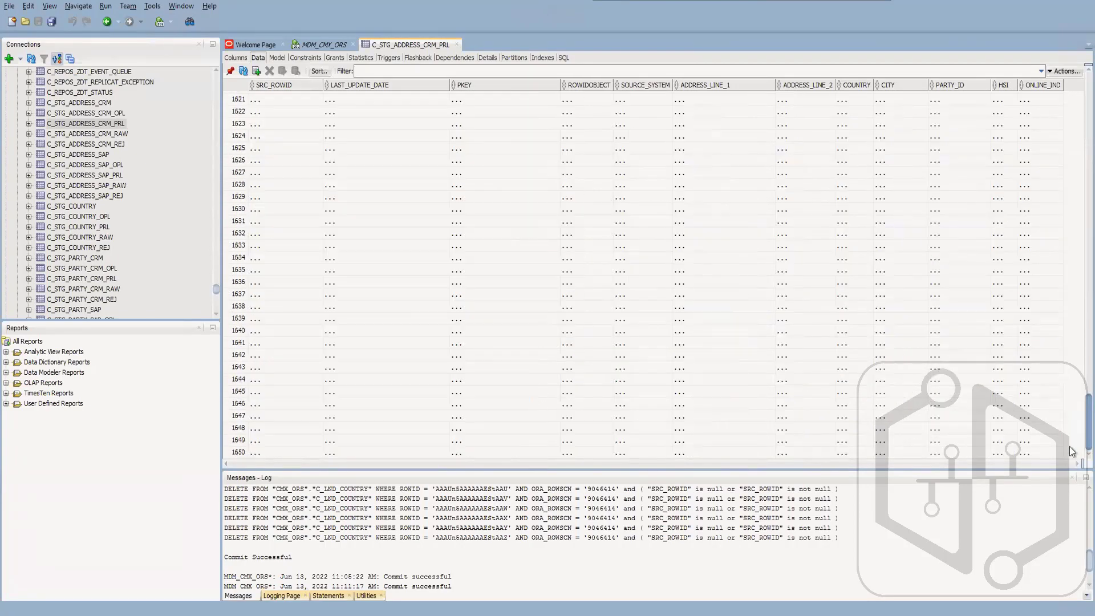
pyautogui.scroll(-20, 1066, 465)
pyautogui.scroll(-20, 1074, 463)
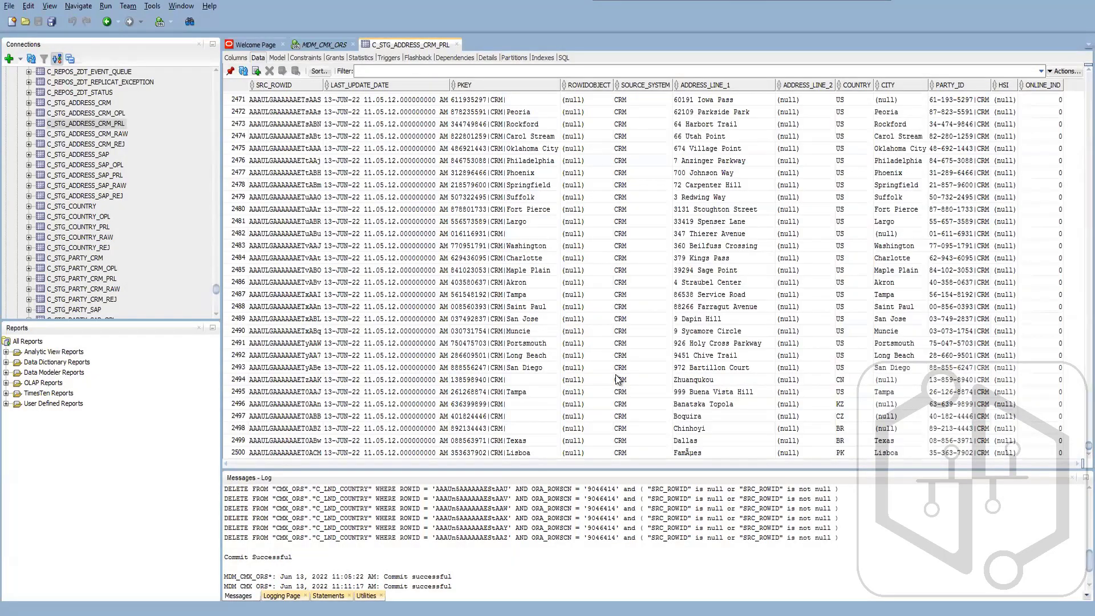
# - Browse the C_STG_ADDRESS_CRM_PRL rows back from the end of the table towards the earlier records
pyautogui.scroll(7, 619, 373)
pyautogui.scroll(20, 622, 368)
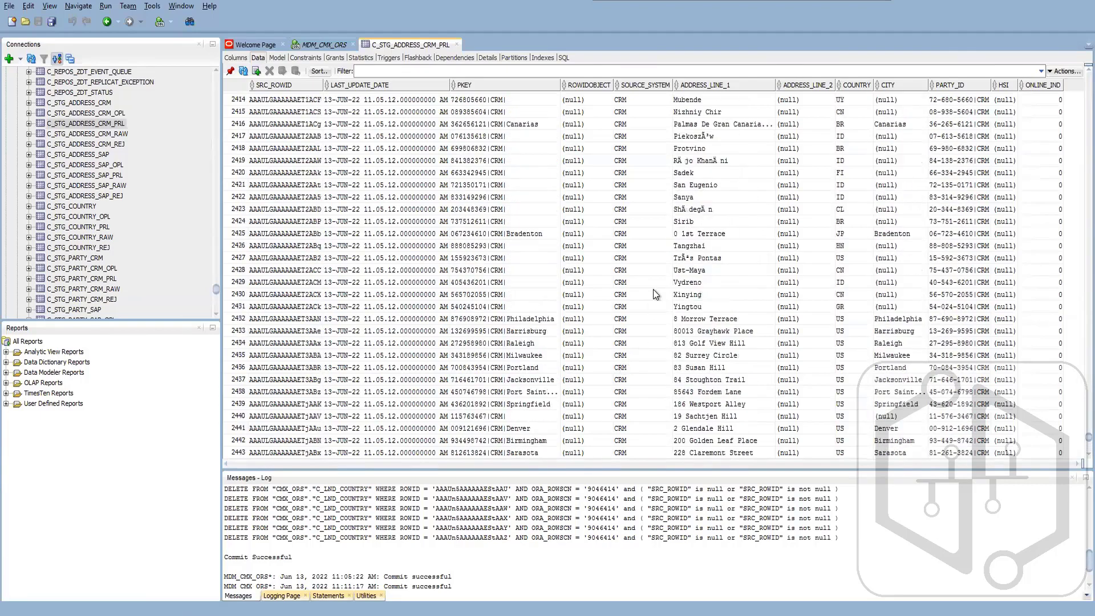
pyautogui.scroll(20, 672, 246)
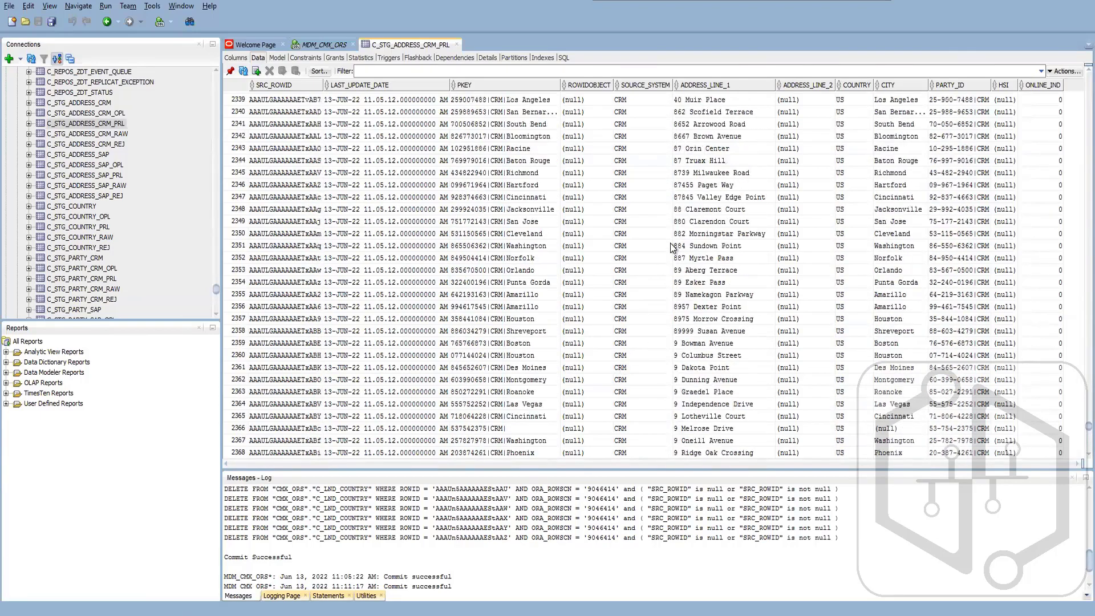
pyautogui.scroll(20, 671, 246)
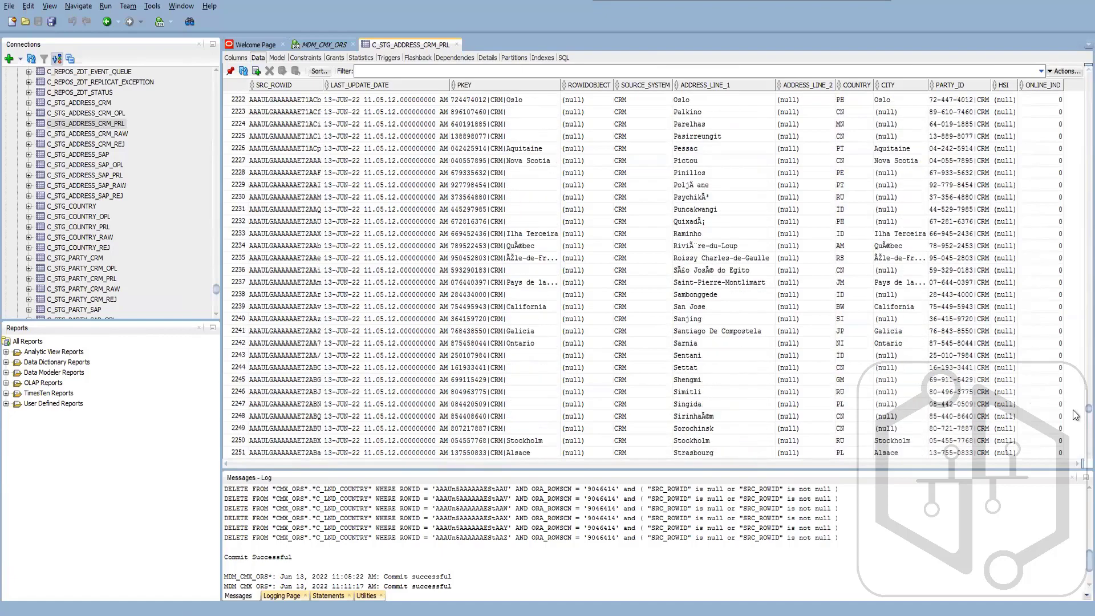
pyautogui.moveTo(1074, 414); pyautogui.dragTo(1063, 231)
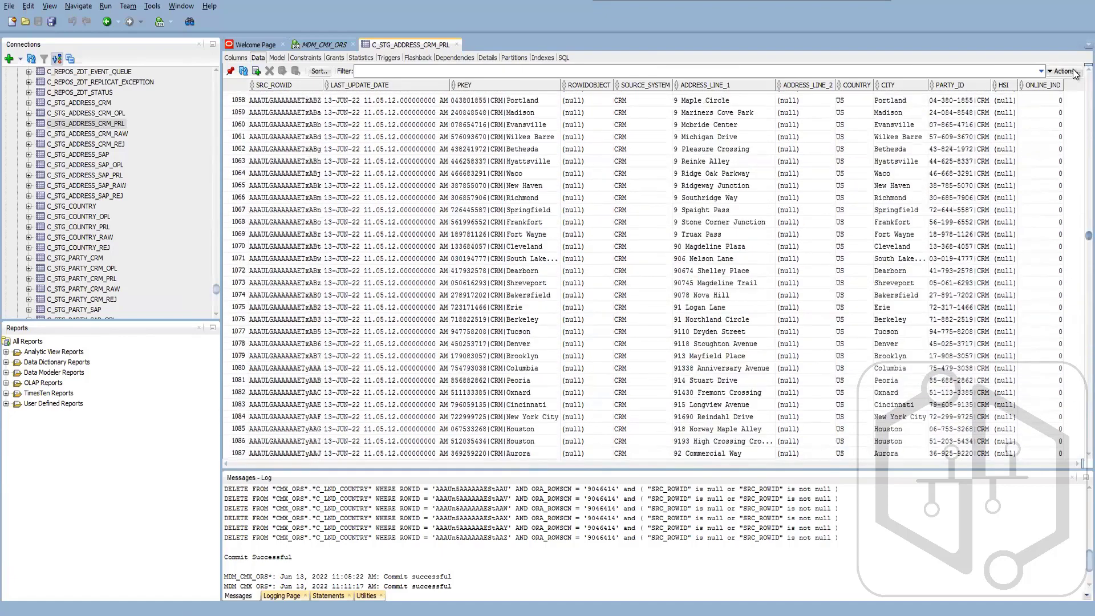
pyautogui.moveTo(1073, 70); pyautogui.dragTo(729, 193)
pyautogui.scroll(20, 727, 192)
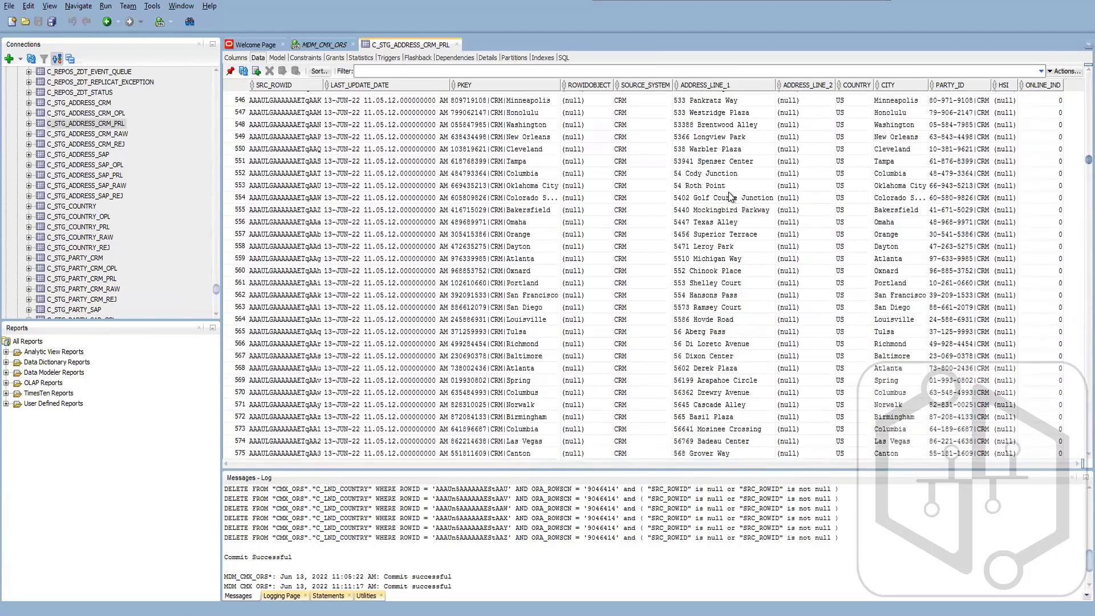
# - View the rejected CRM address rows in C_STG_ADDRESS_CRM_REJ, and examine the rows and further columns of C_STG_ADDRESS_CRM
pyautogui.click(88, 145)
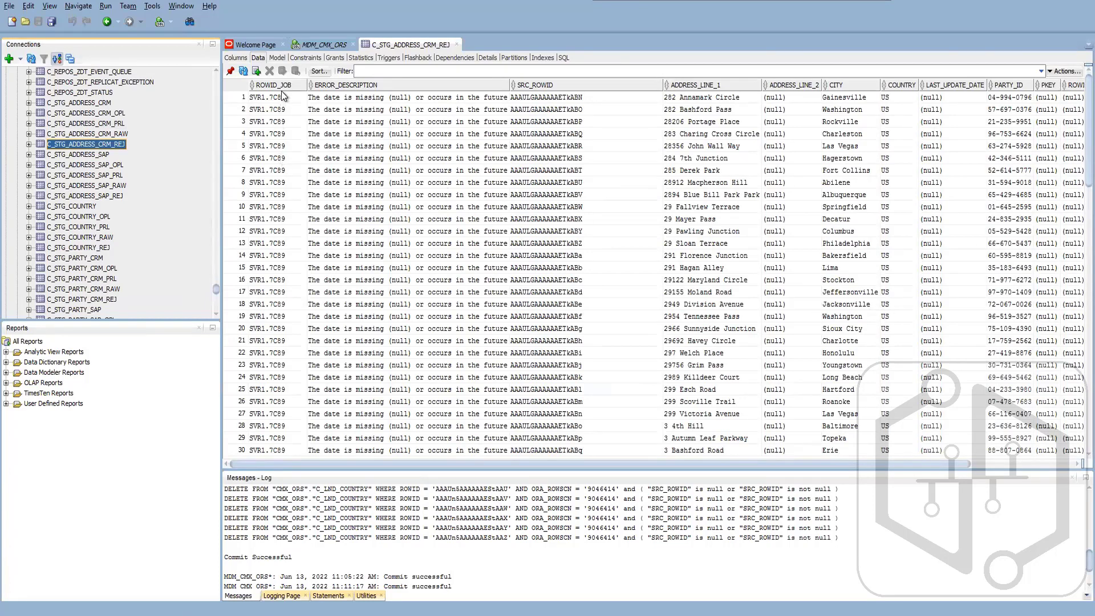
pyautogui.click(104, 106)
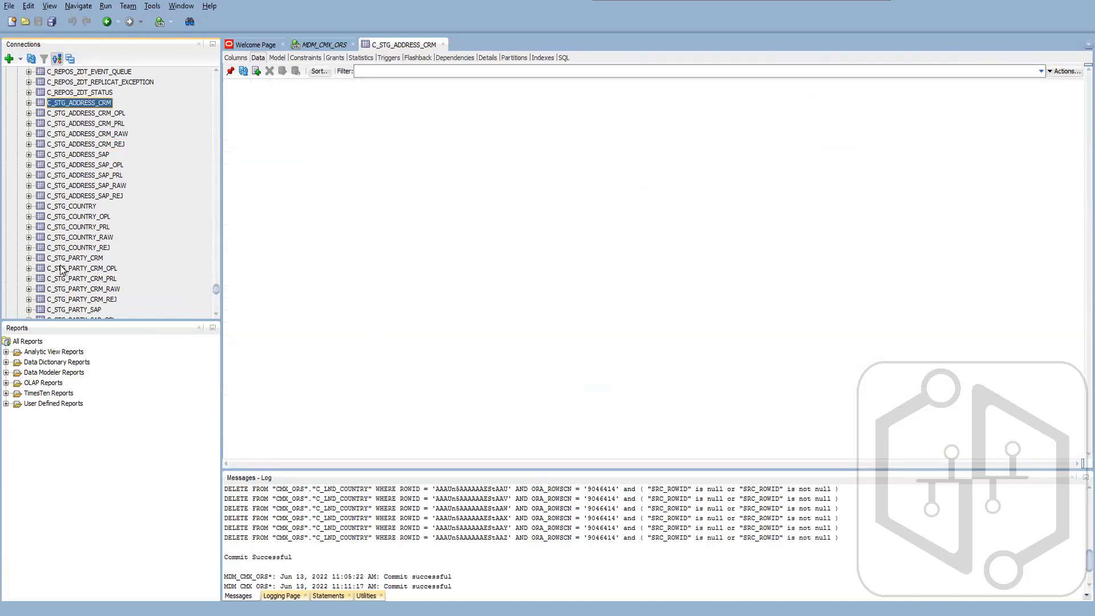
pyautogui.scroll(-5, 795, 377)
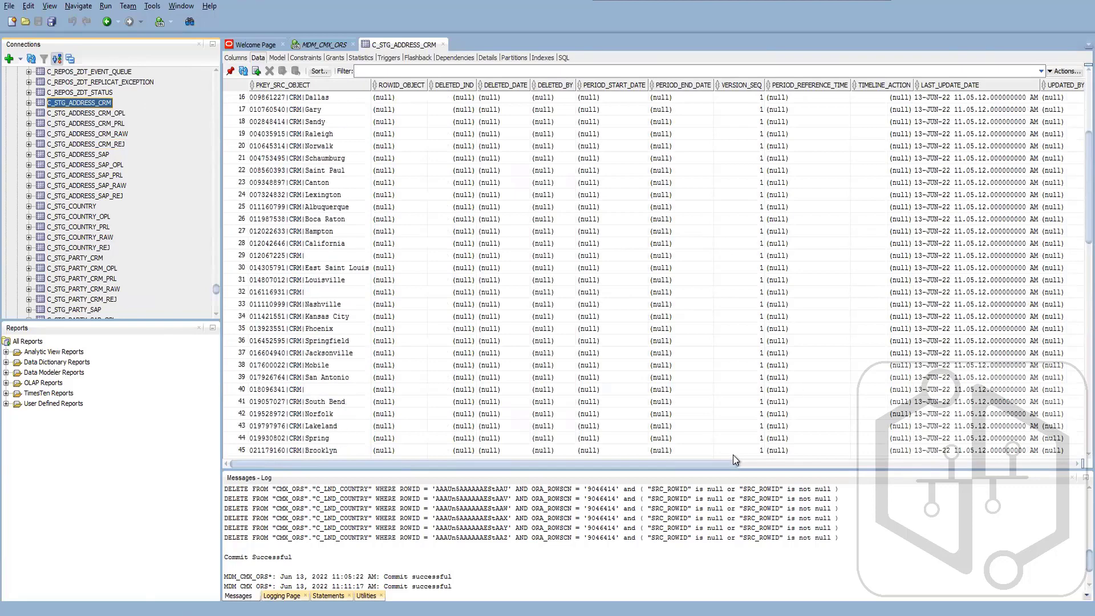
pyautogui.moveTo(724, 462); pyautogui.dragTo(805, 464)
pyautogui.scroll(-8, 842, 354)
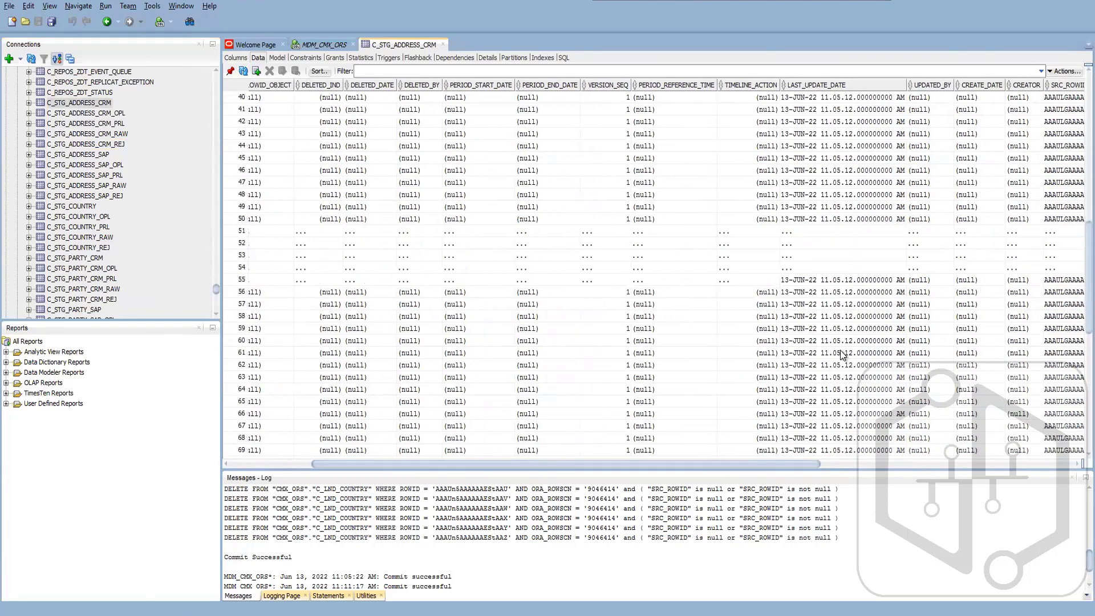